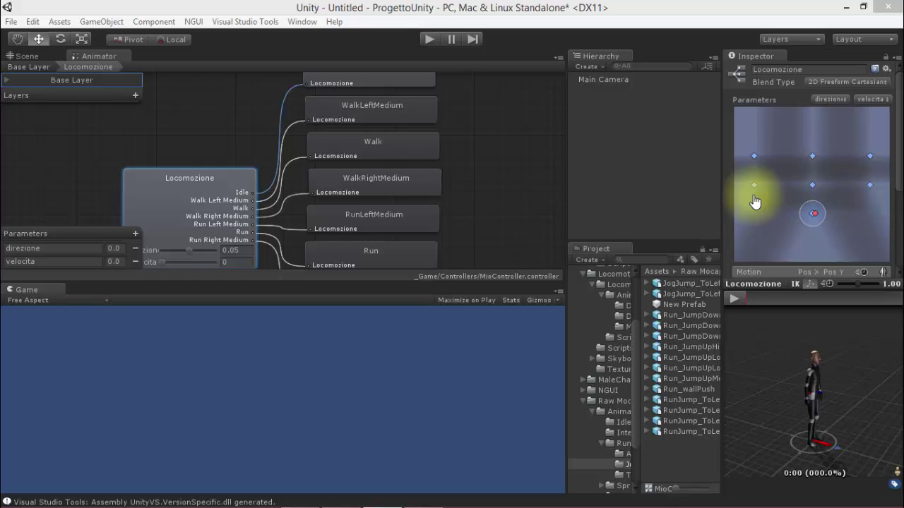
Exit the Locomozione blend tree back to MioController's Base Layer graph.
{"action": "left_click", "coordinate": [130, 204]}
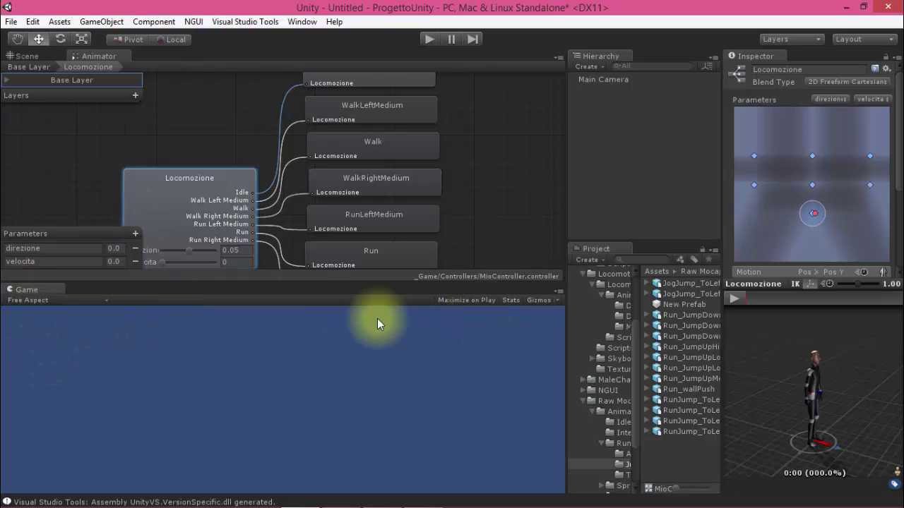
{"action": "left_click", "coordinate": [637, 404]}
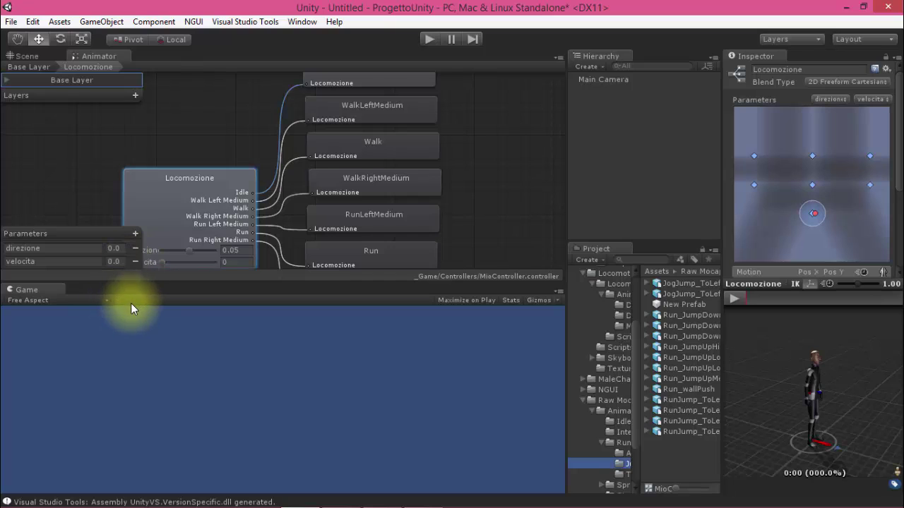
{"action": "left_click", "coordinate": [31, 67]}
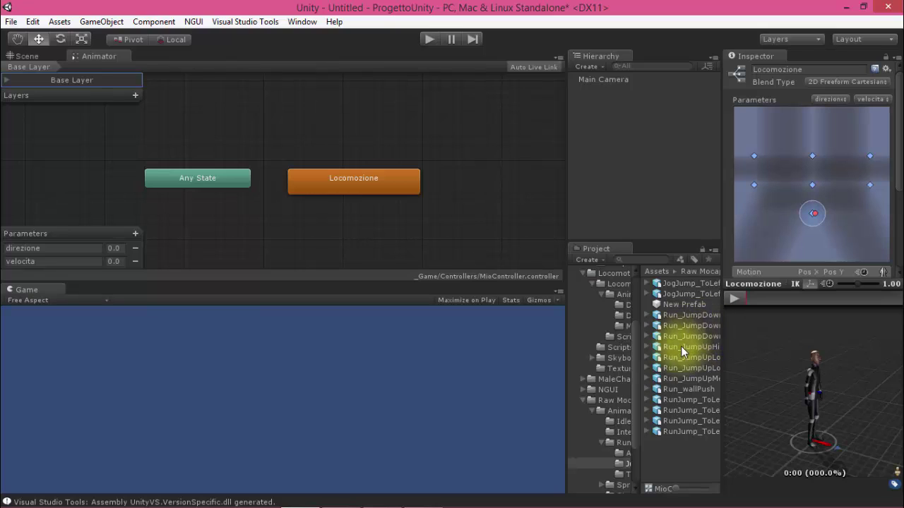
Preview the Run_JumpUpHigh_Run clip, then the Run_JumpDownHigh_Roll_Run clip, in the animation preview.
{"action": "left_click_drag", "start_coordinate": [566, 353], "coordinate": [492, 372]}
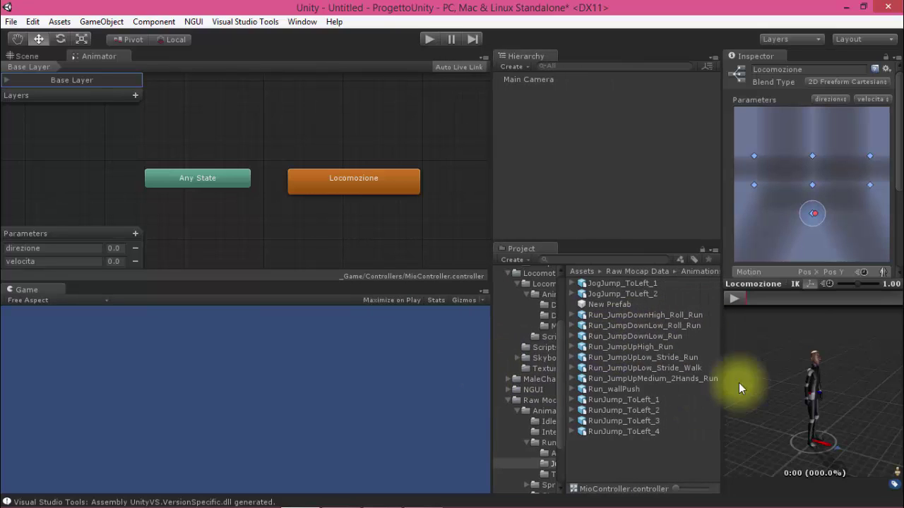
{"action": "left_click", "coordinate": [651, 348]}
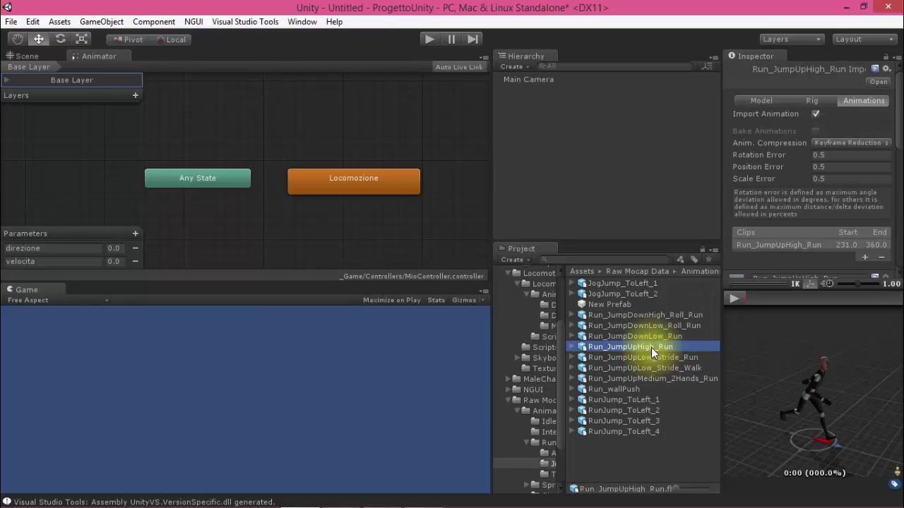
{"action": "left_click", "coordinate": [737, 300]}
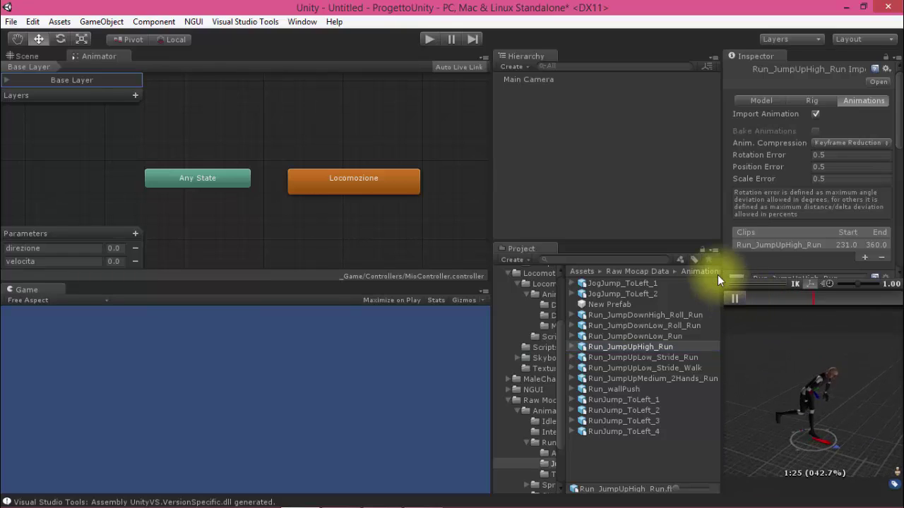
{"action": "left_click", "coordinate": [690, 315]}
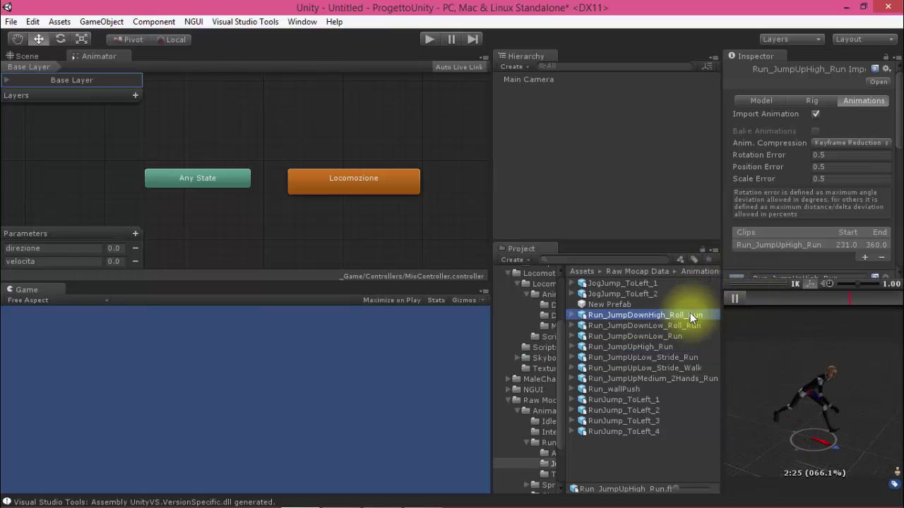
{"action": "left_click", "coordinate": [733, 301]}
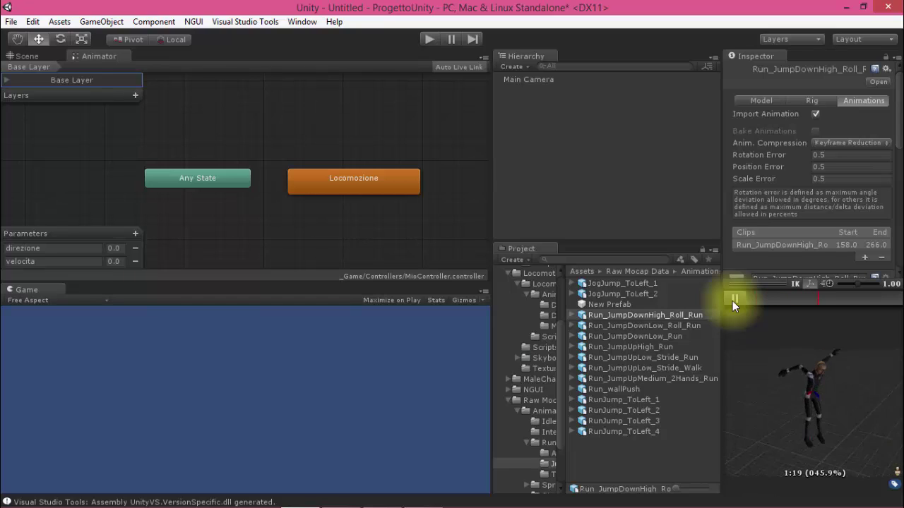
Check the clip's Start 158 and End 266 frames and Root Transform settings, then restore panel widths.
{"action": "scroll", "coordinate": [834, 226], "scroll_direction": "down", "scroll_amount": 4}
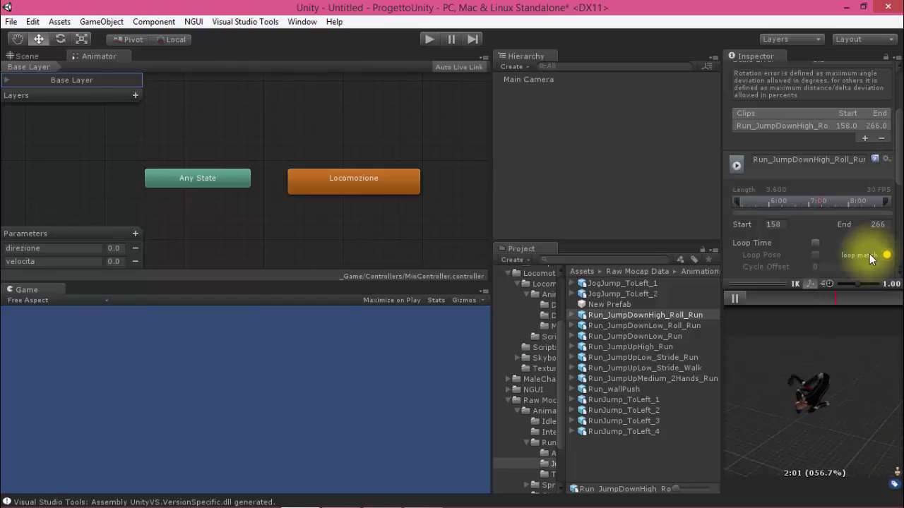
{"action": "left_click", "coordinate": [772, 224]}
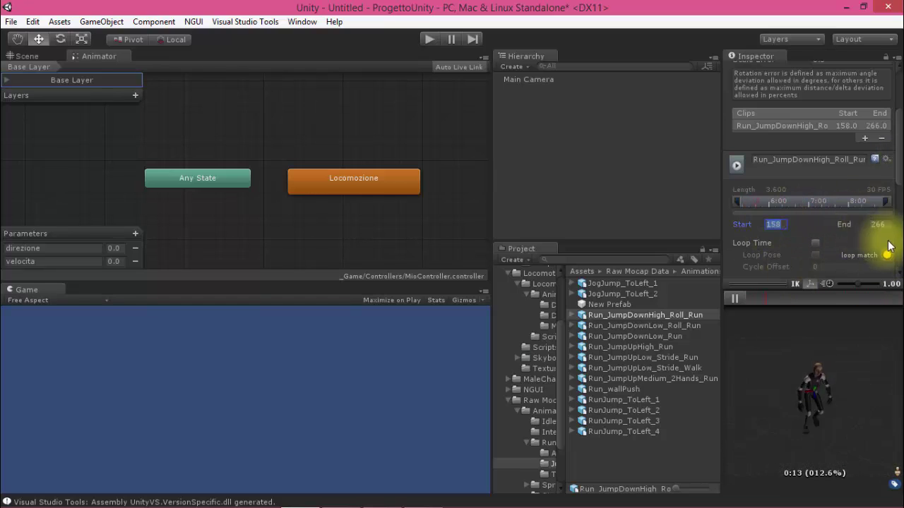
{"action": "key", "text": "Tab"}
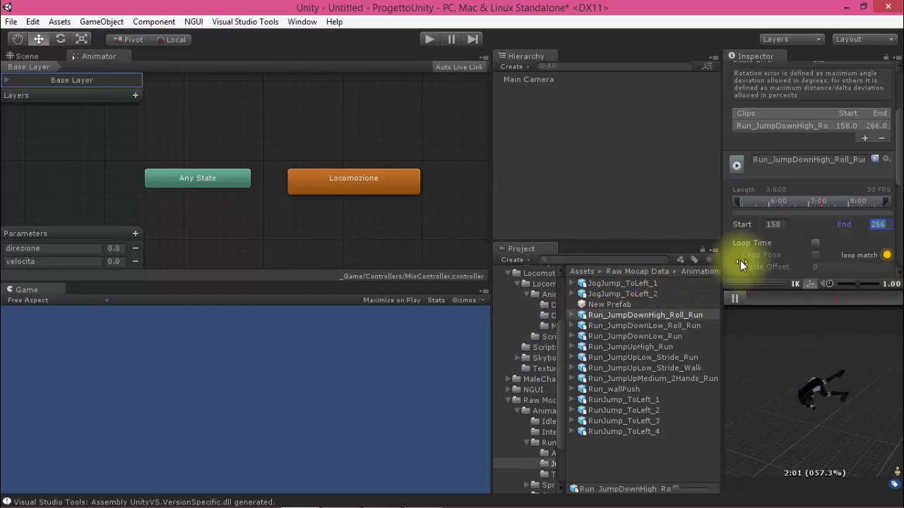
{"action": "left_click", "coordinate": [773, 225]}
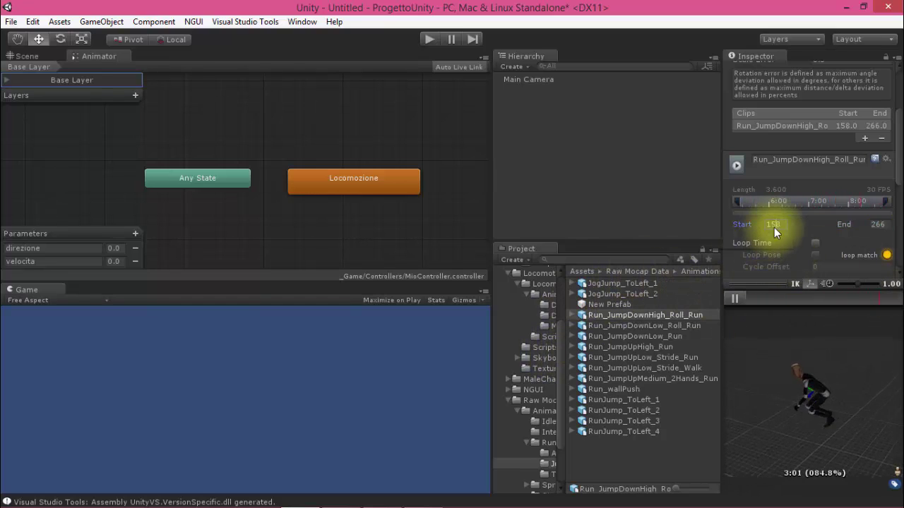
{"action": "left_click", "coordinate": [877, 224]}
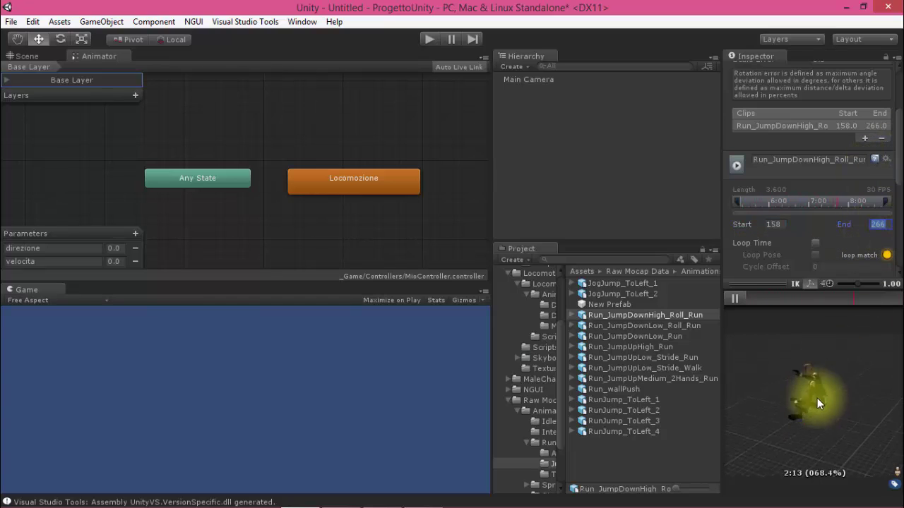
{"action": "left_click_drag", "start_coordinate": [889, 173], "coordinate": [891, 227]}
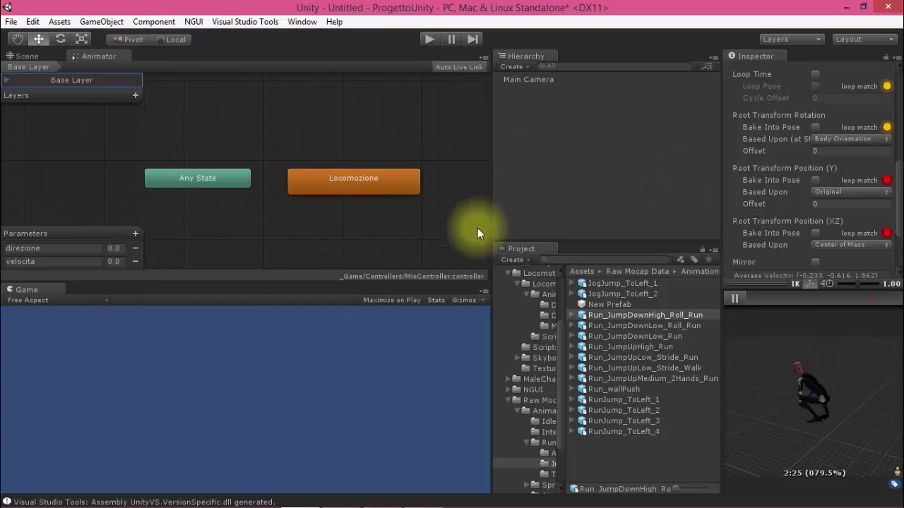
{"action": "left_click_drag", "start_coordinate": [493, 228], "coordinate": [568, 230]}
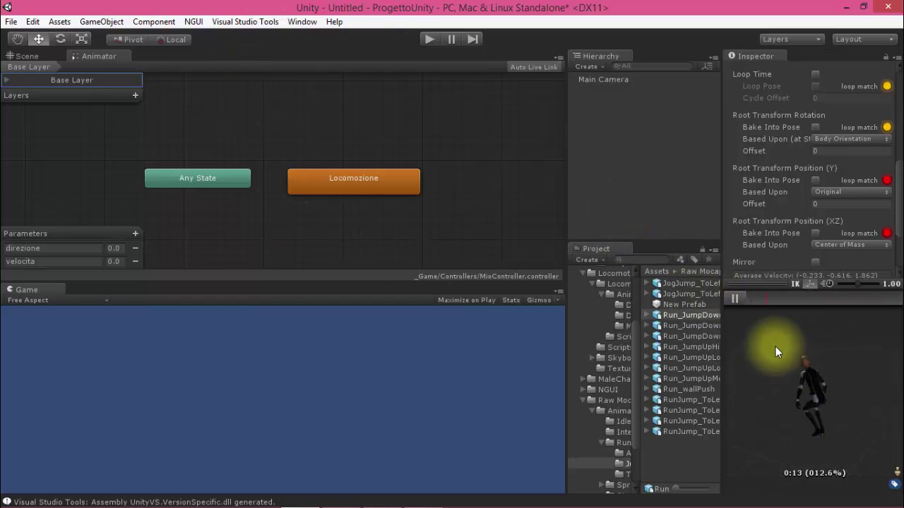
Create a Run_JumpDownHigh_Roll_Run state from its clip, placed above Locomozione.
{"action": "left_click", "coordinate": [646, 315]}
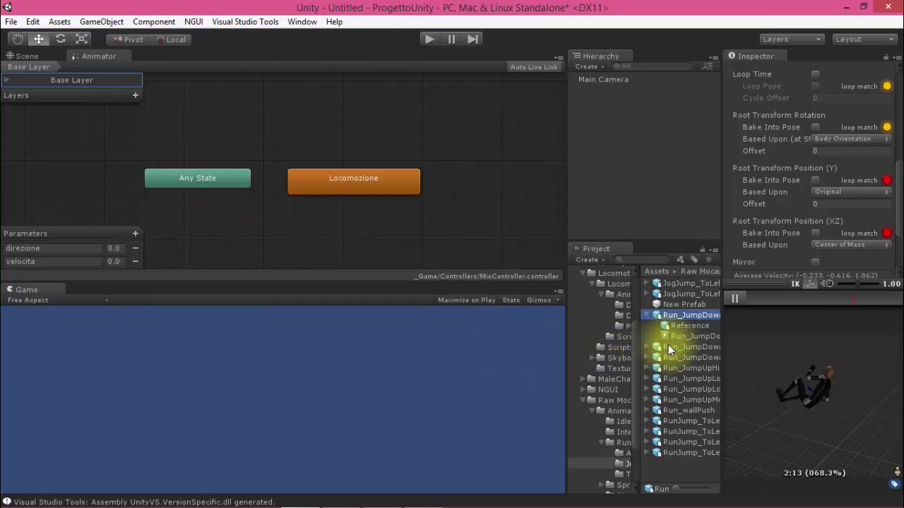
{"action": "left_click", "coordinate": [701, 336]}
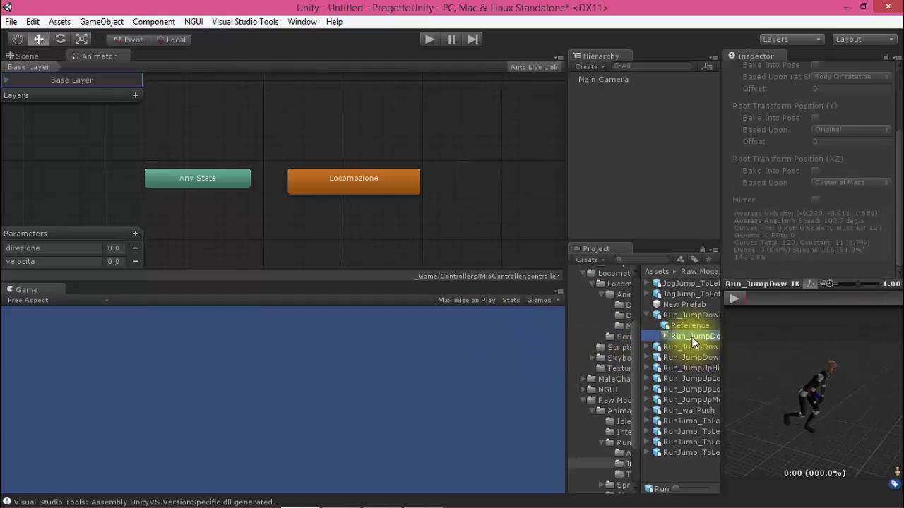
{"action": "left_click_drag", "start_coordinate": [692, 337], "coordinate": [372, 182]}
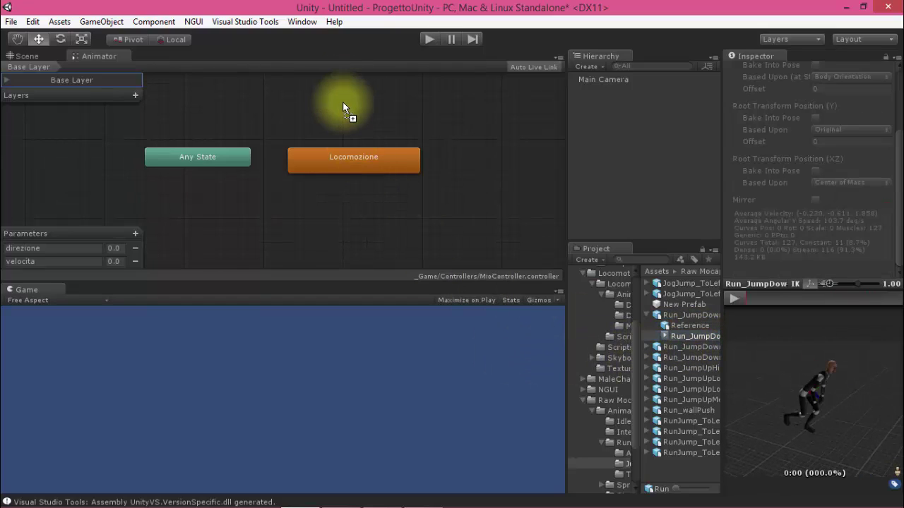
{"action": "left_click_drag", "start_coordinate": [343, 103], "coordinate": [346, 95]}
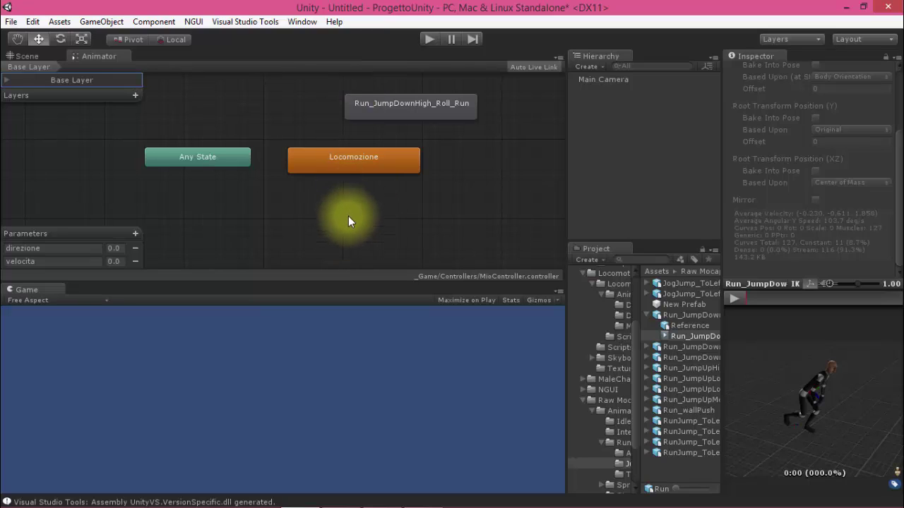
{"action": "middle_click_drag", "start_coordinate": [348, 216], "coordinate": [364, 259]}
{"action": "left_click_drag", "start_coordinate": [417, 156], "coordinate": [360, 113]}
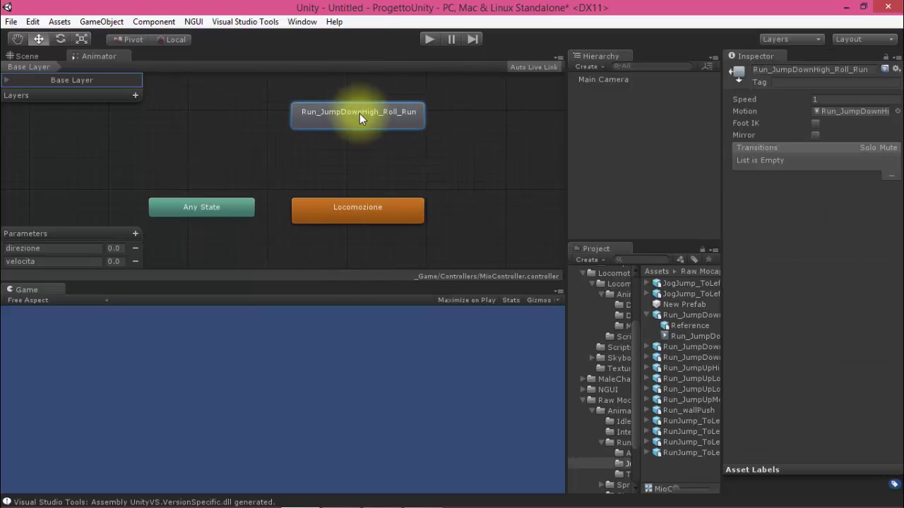
Add a transition from Locomozione to Run_JumpDownHigh_Roll_Run.
{"action": "left_click", "coordinate": [345, 209]}
{"action": "right_click", "coordinate": [344, 209]}
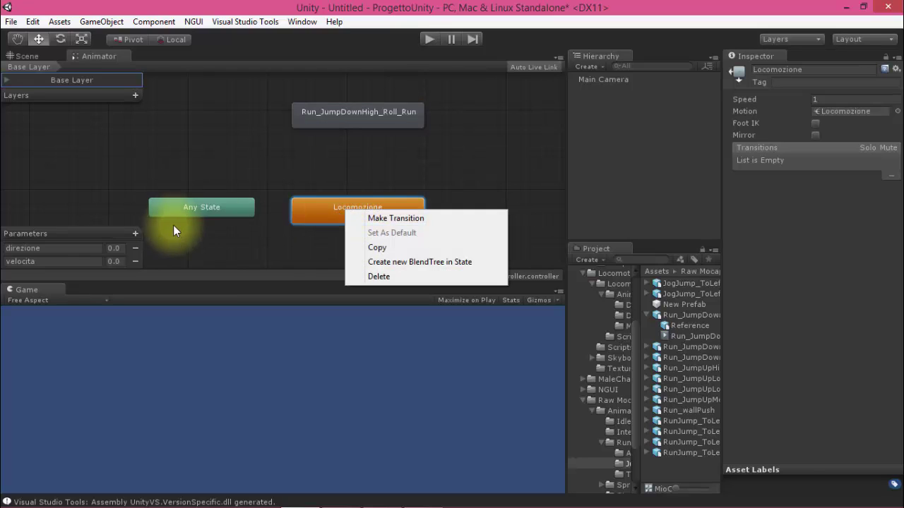
{"action": "left_click", "coordinate": [406, 219]}
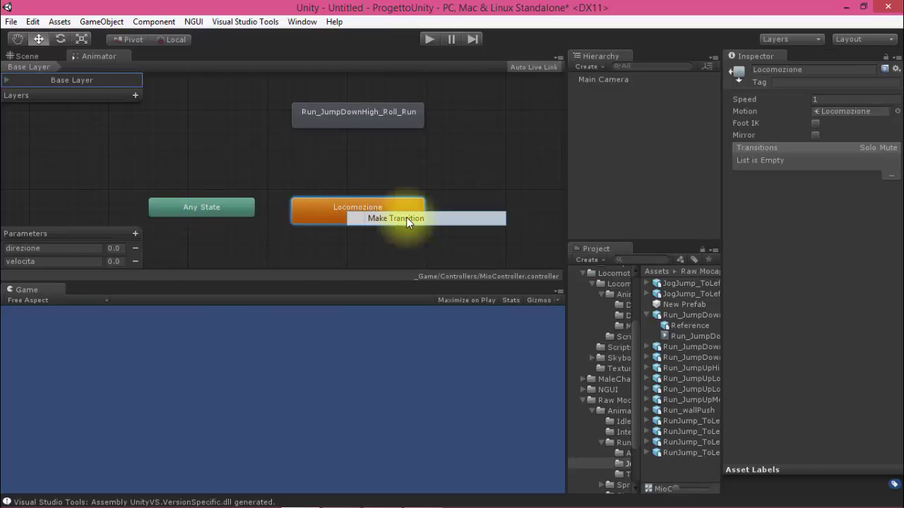
{"action": "left_click", "coordinate": [354, 113]}
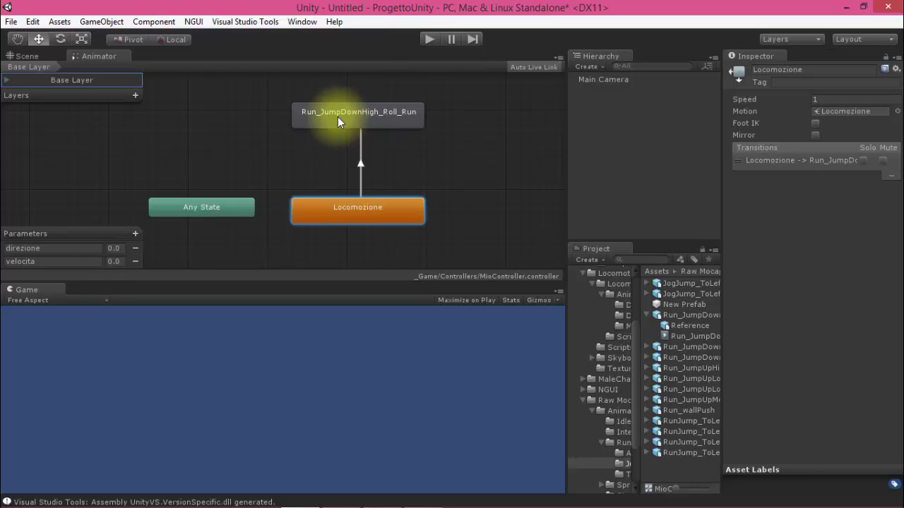
Add the return transition from Run_JumpDownHigh_Roll_Run back to Locomozione.
{"action": "right_click", "coordinate": [382, 204]}
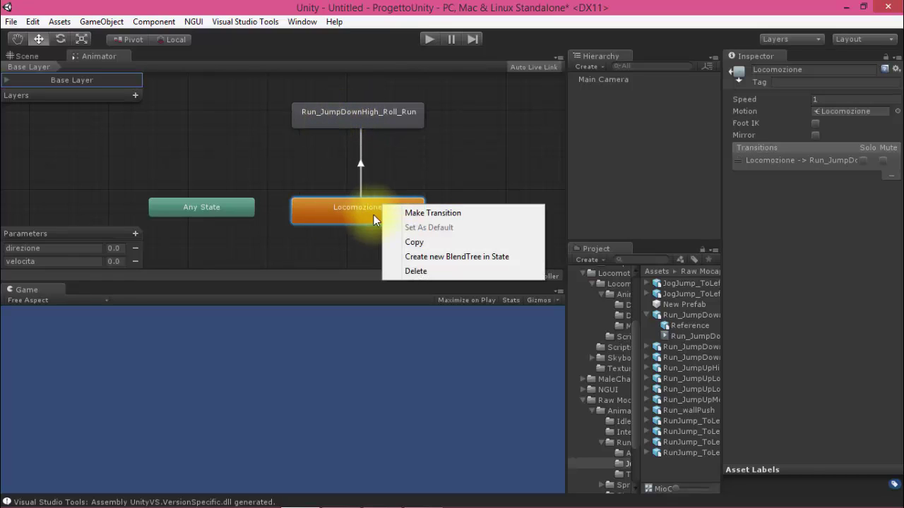
{"action": "left_click", "coordinate": [402, 165]}
{"action": "right_click", "coordinate": [391, 109]}
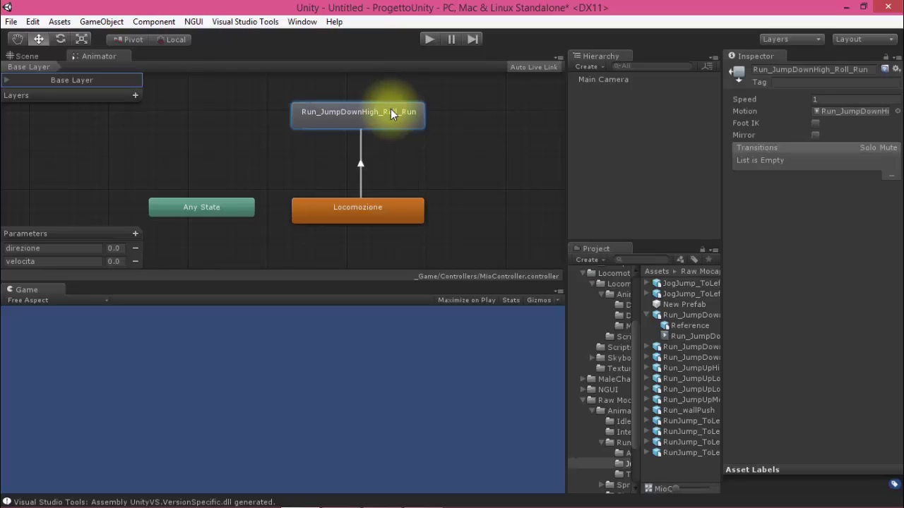
{"action": "left_click", "coordinate": [423, 118]}
{"action": "left_click", "coordinate": [399, 204]}
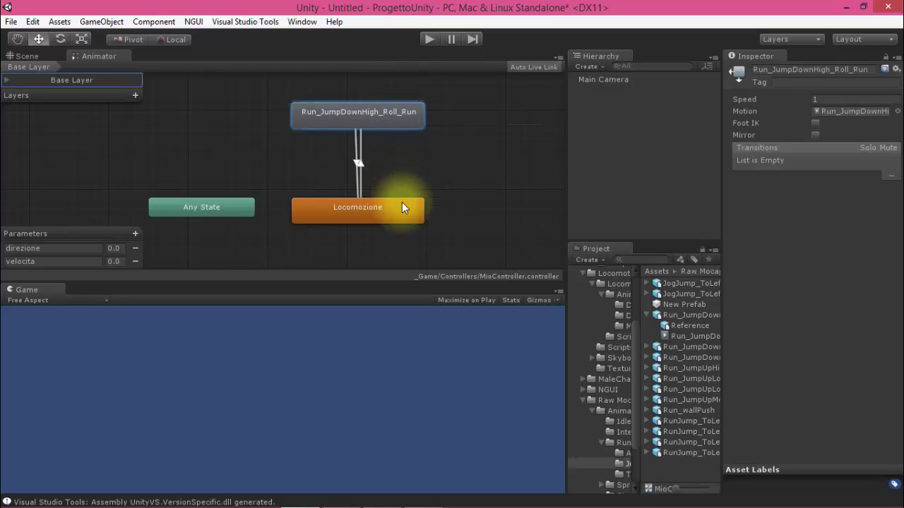
{"action": "left_click", "coordinate": [394, 204]}
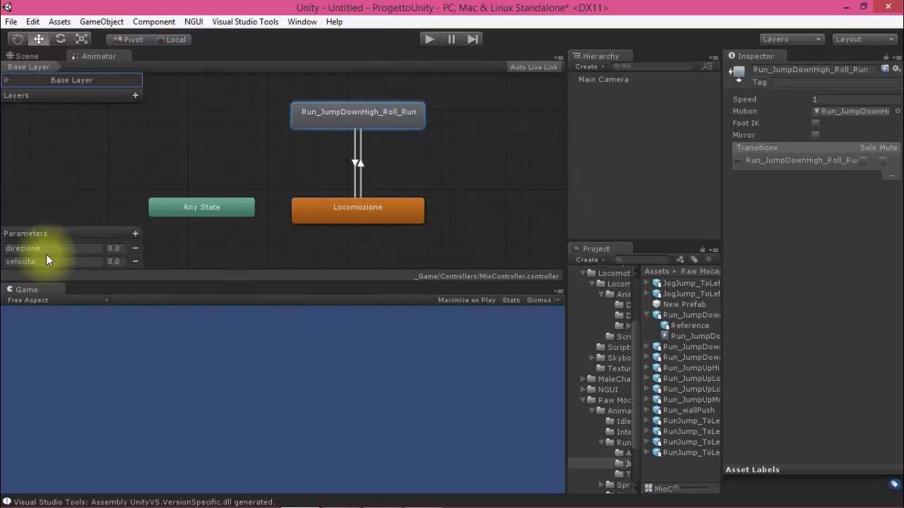
Create a Trigger parameter in the Parameters panel, renaming New Trigger to Salta.
{"action": "left_click", "coordinate": [135, 234]}
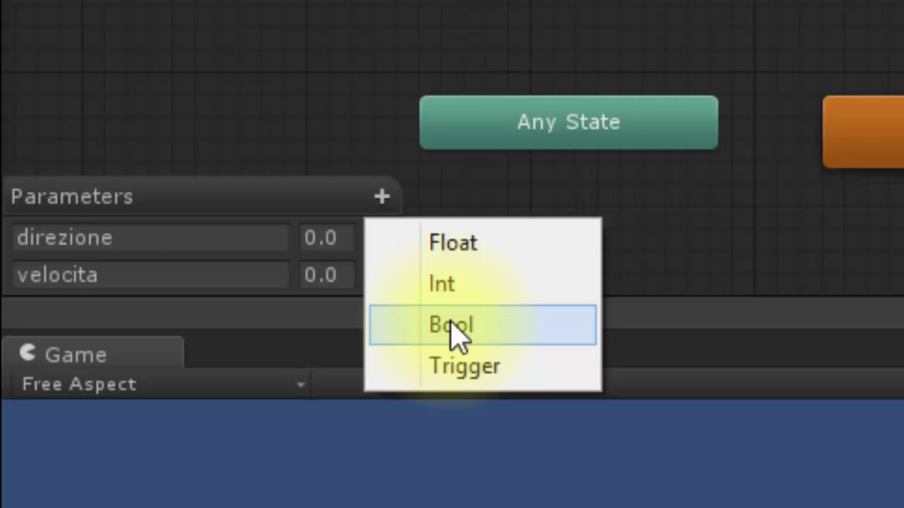
{"action": "left_click", "coordinate": [458, 367]}
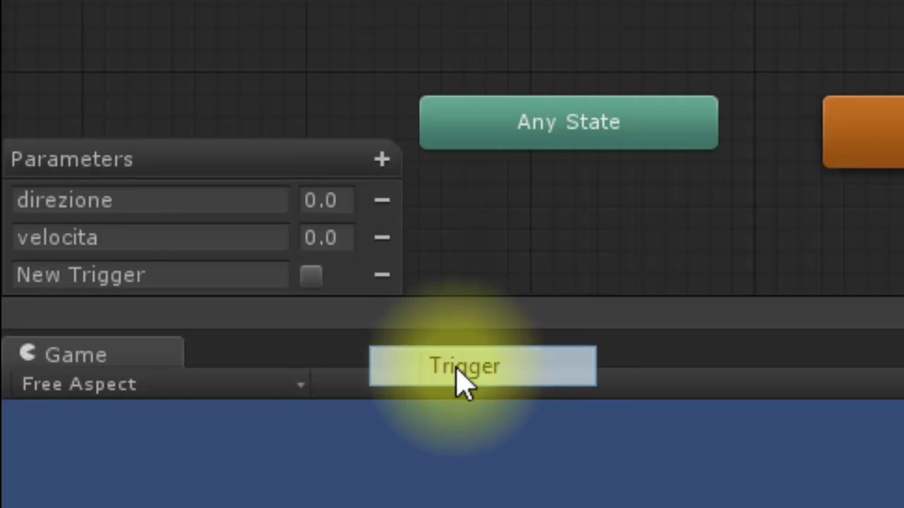
{"action": "double_click", "coordinate": [205, 274]}
{"action": "left_click_drag", "start_coordinate": [207, 281], "coordinate": [7, 265]}
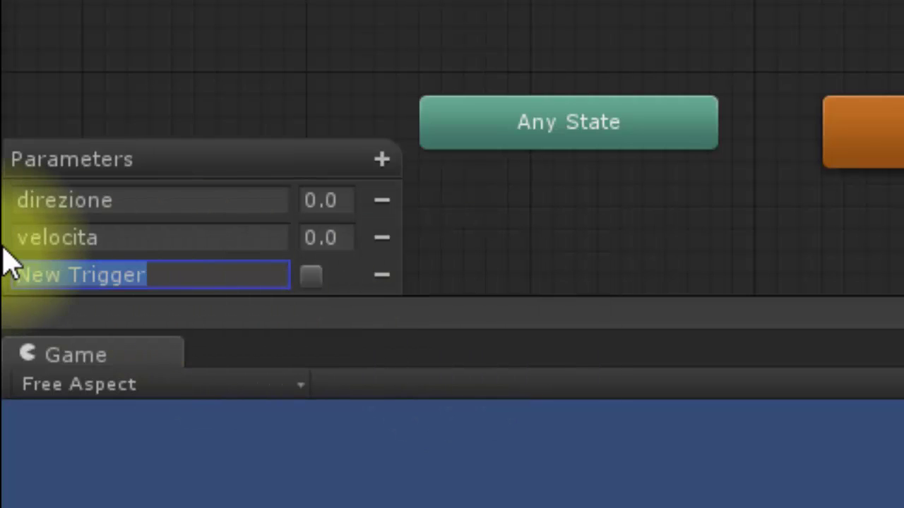
{"action": "type", "text": "s"}
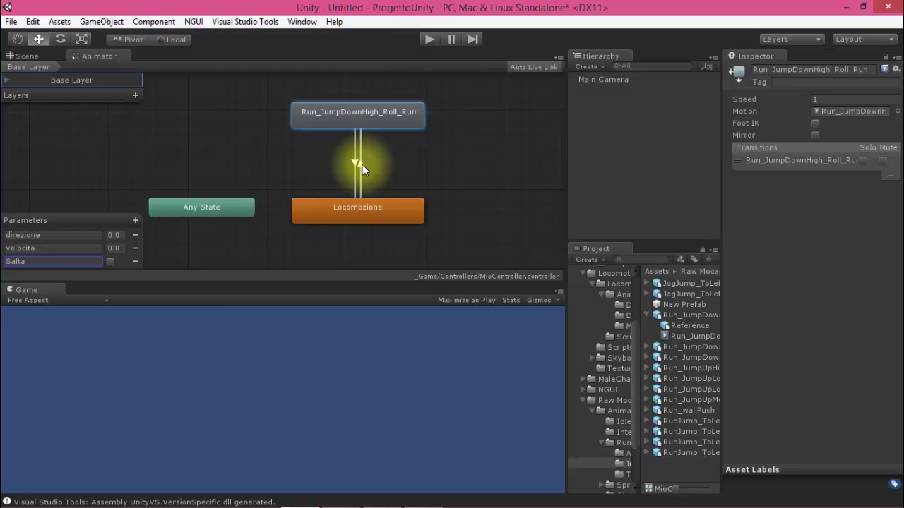
Change the Locomozione→Run_JumpDownHigh_Roll_Run transition condition from Exit Time to Salta.
{"action": "left_click", "coordinate": [362, 164]}
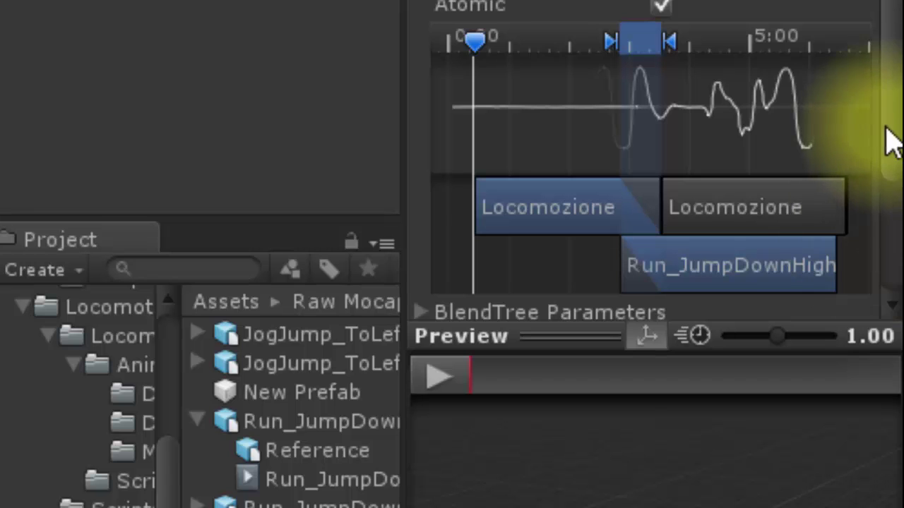
{"action": "scroll", "coordinate": [894, 177], "scroll_direction": "down", "scroll_amount": 2}
{"action": "scroll", "coordinate": [893, 190], "scroll_direction": "down", "scroll_amount": 3}
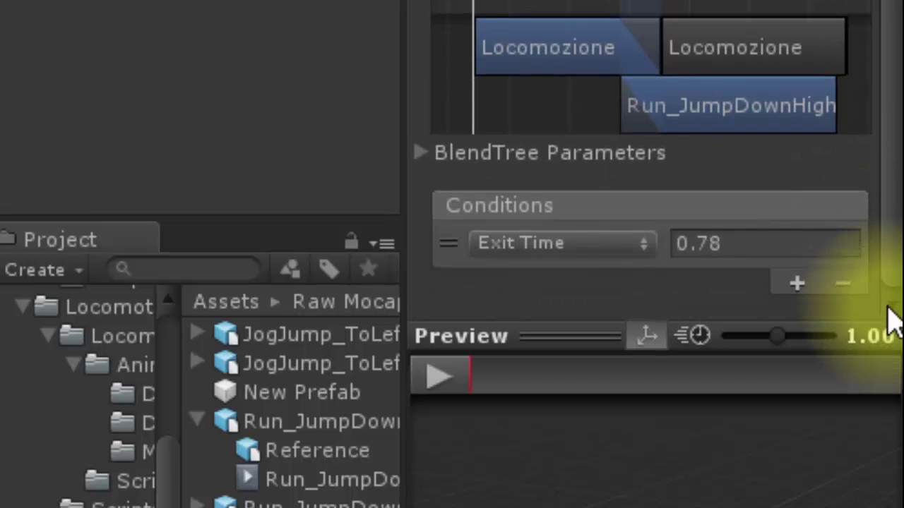
{"action": "left_click", "coordinate": [586, 248]}
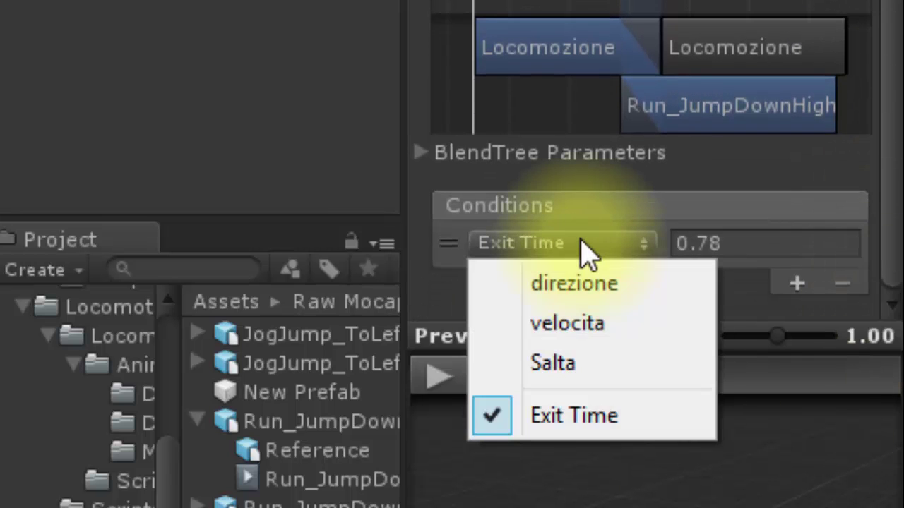
{"action": "left_click", "coordinate": [595, 365]}
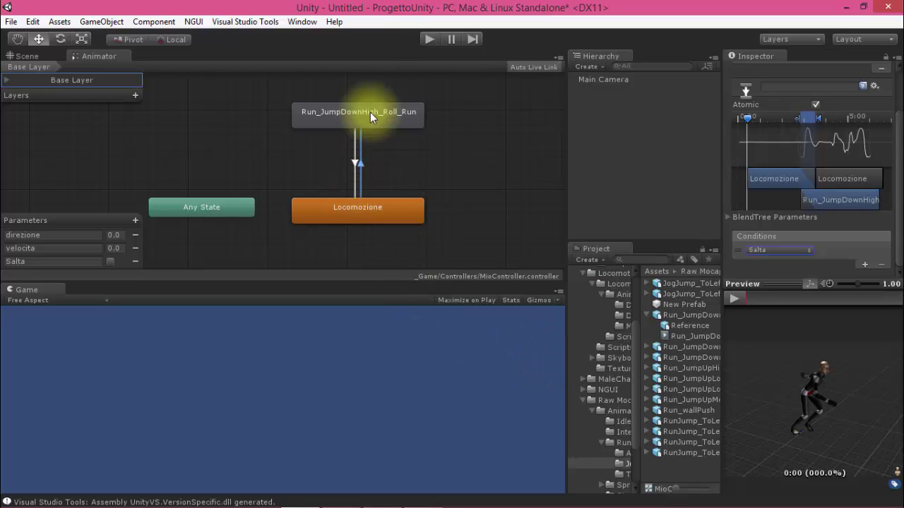
Delete the jump-to-Locomozione transition, rename Salta to salta, and recheck the remaining transition's condition.
{"action": "left_click", "coordinate": [353, 162]}
{"action": "type", "text": "s"}
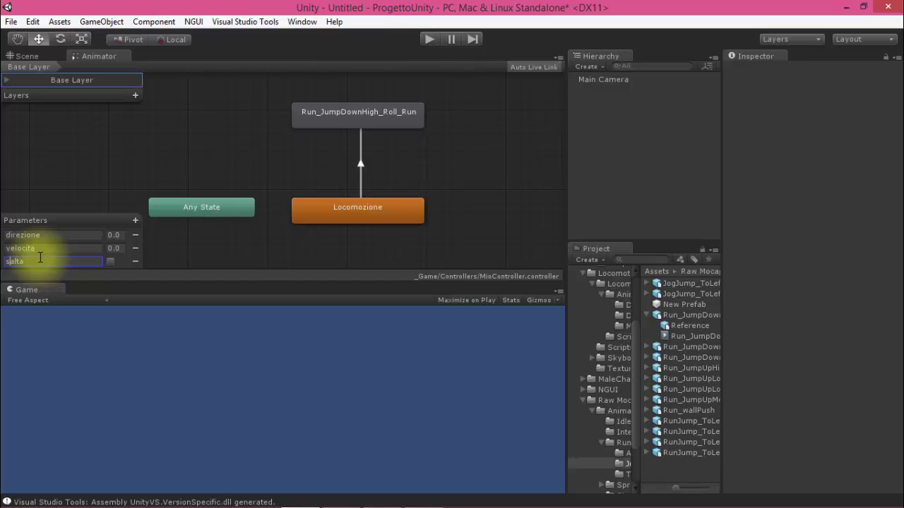
{"action": "left_click", "coordinate": [61, 258]}
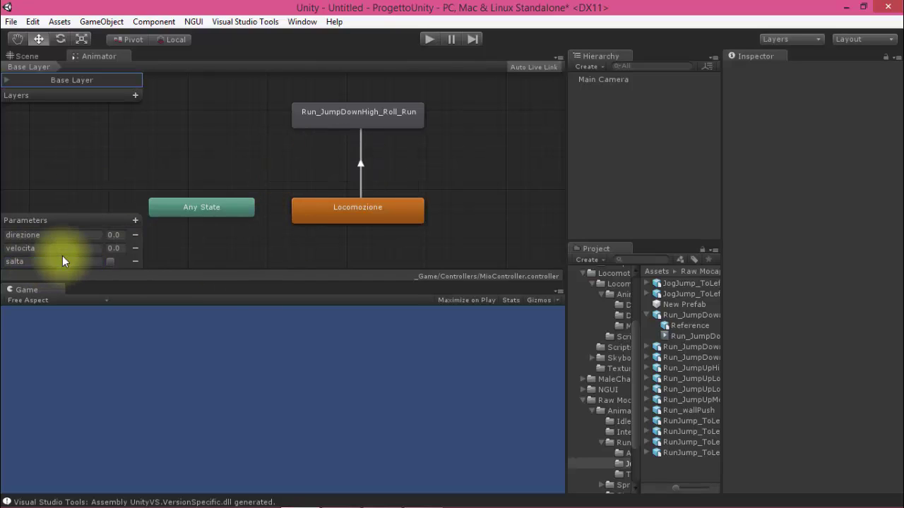
{"action": "left_click", "coordinate": [361, 165]}
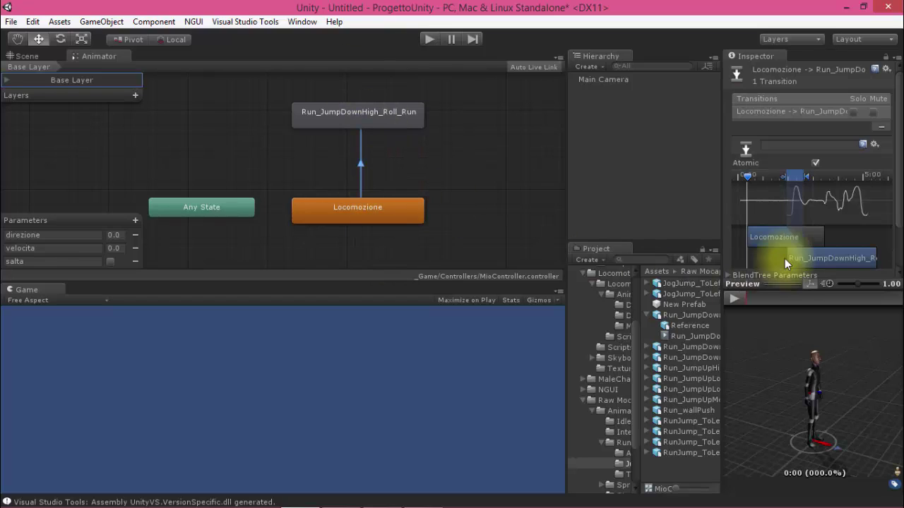
{"action": "left_click_drag", "start_coordinate": [896, 139], "coordinate": [896, 199]}
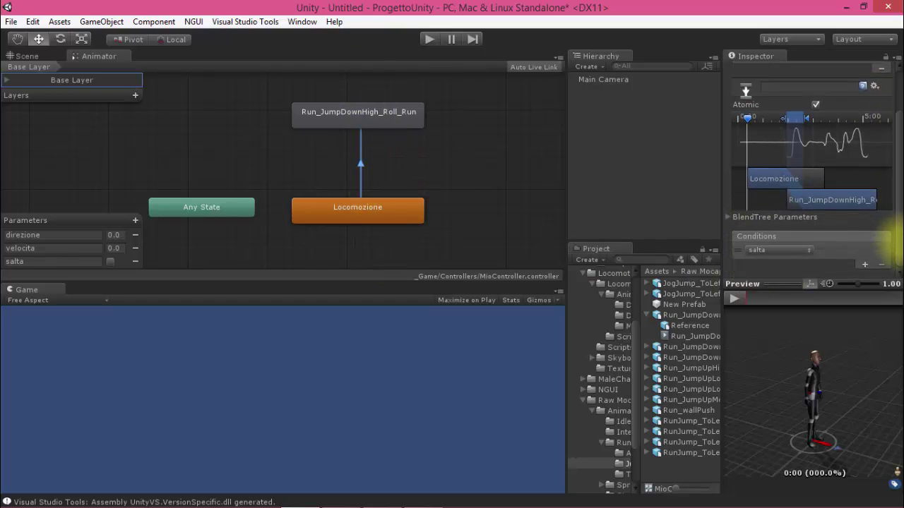
Add a new transition from Run_JumpDownHigh_Roll_Run to Locomozione and inspect its exit-time settings.
{"action": "left_click", "coordinate": [374, 118]}
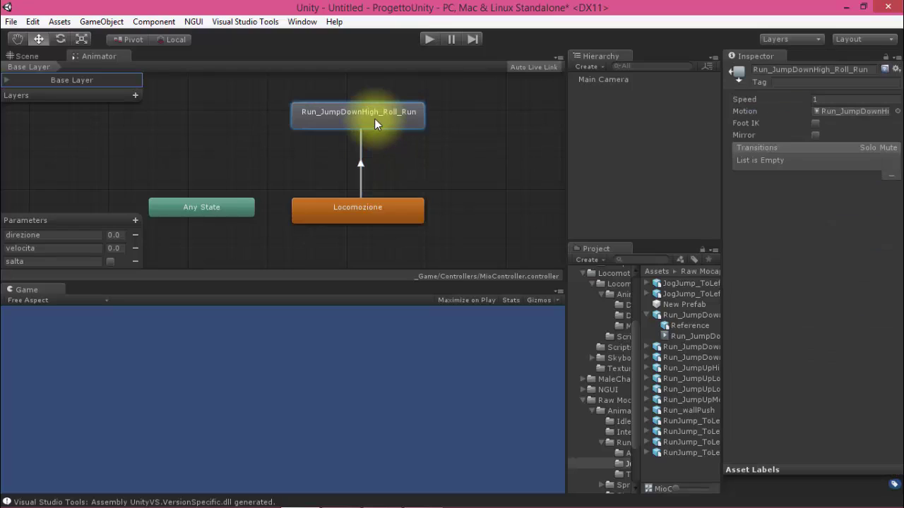
{"action": "right_click", "coordinate": [374, 119]}
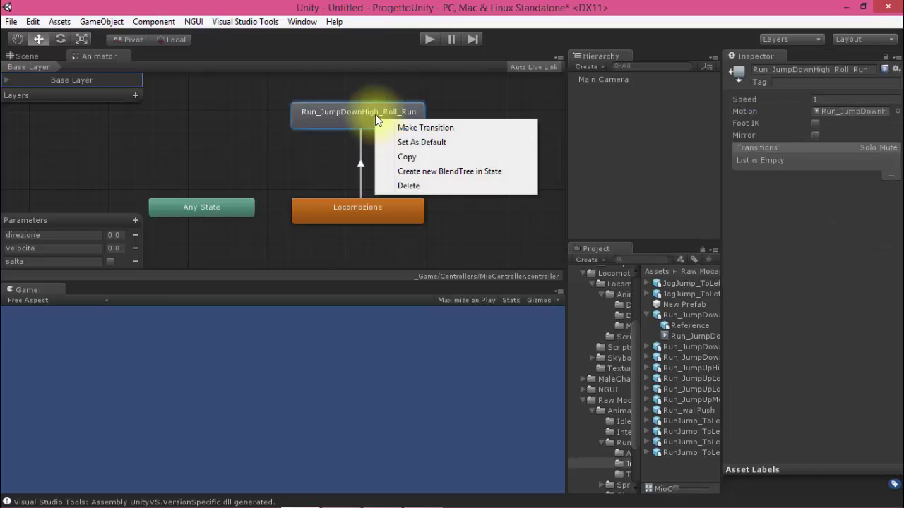
{"action": "left_click", "coordinate": [422, 127]}
{"action": "left_click", "coordinate": [339, 209]}
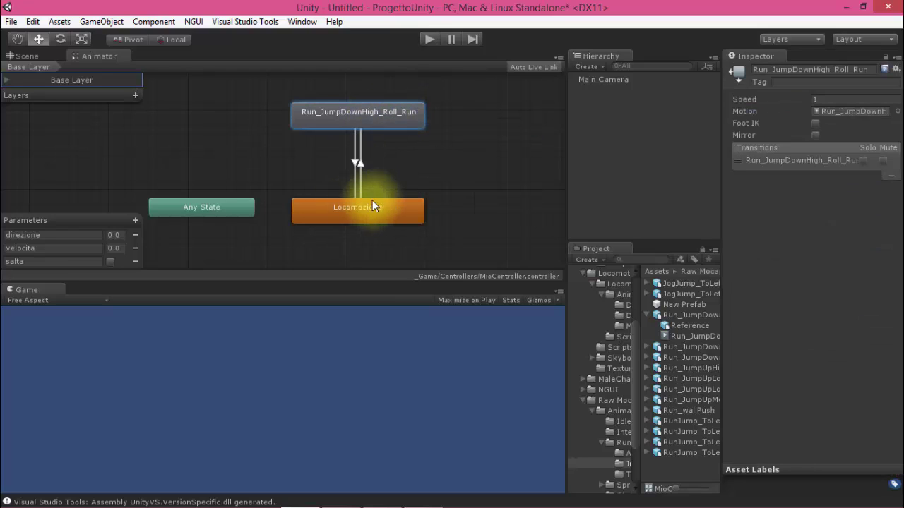
{"action": "left_click", "coordinate": [355, 160]}
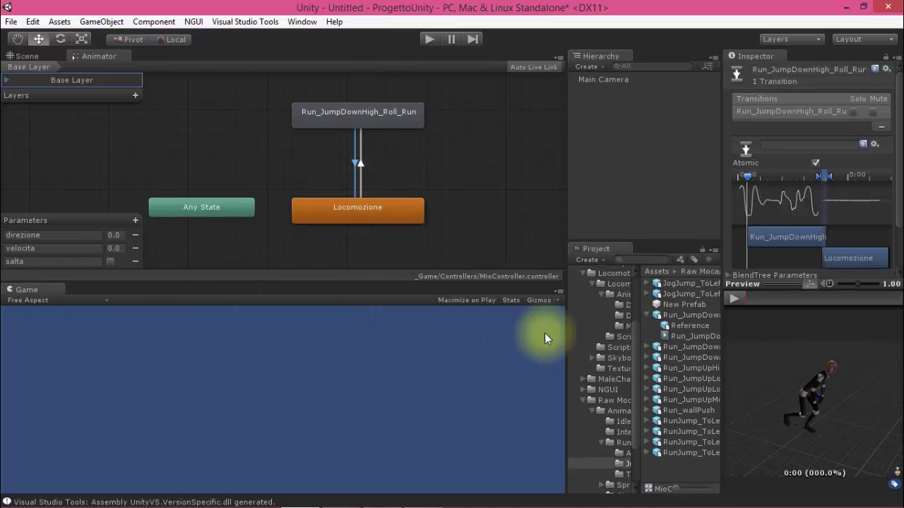
{"action": "scroll", "coordinate": [888, 219], "scroll_direction": "down", "scroll_amount": 2}
{"action": "scroll", "coordinate": [889, 221], "scroll_direction": "down", "scroll_amount": 1}
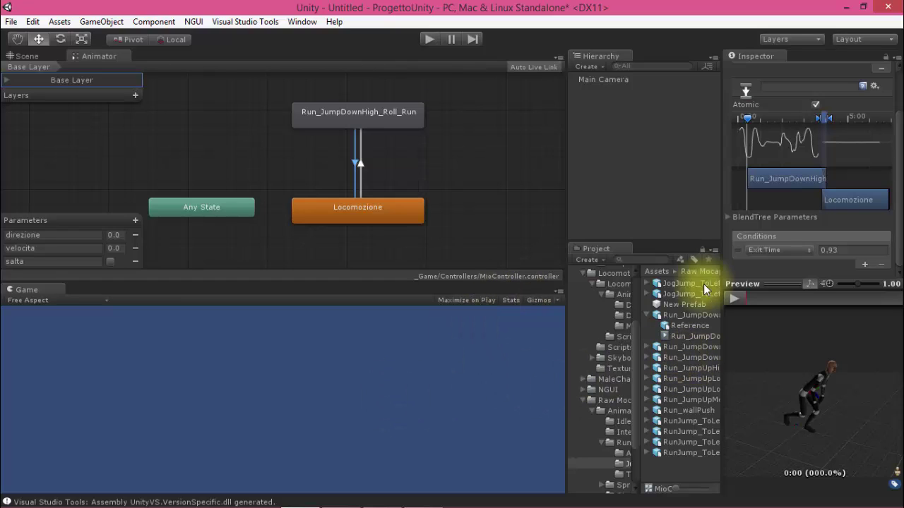
{"action": "scroll", "coordinate": [640, 314], "scroll_direction": "up", "scroll_amount": 1}
{"action": "scroll", "coordinate": [640, 314], "scroll_direction": "up", "scroll_amount": 5}
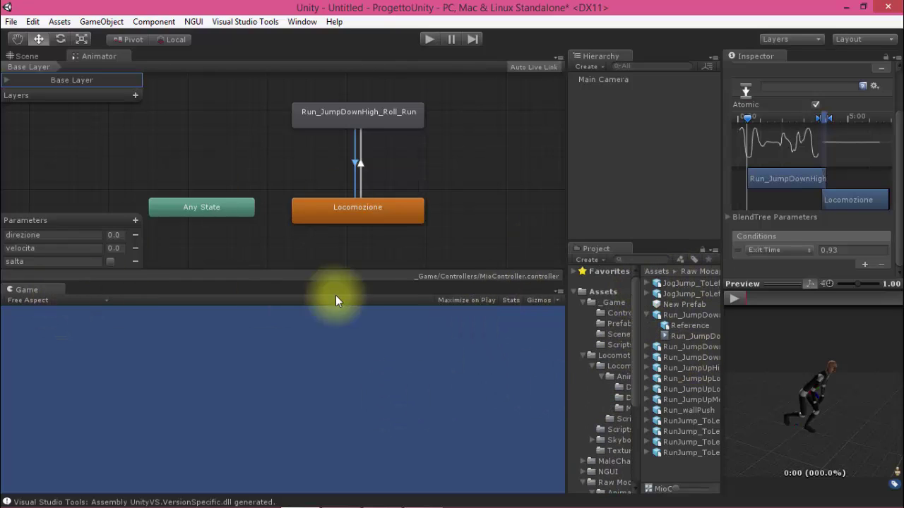
Collapse the Locomotion folder and open the Prove scene from _Game/Scenes.
{"action": "left_click", "coordinate": [583, 355]}
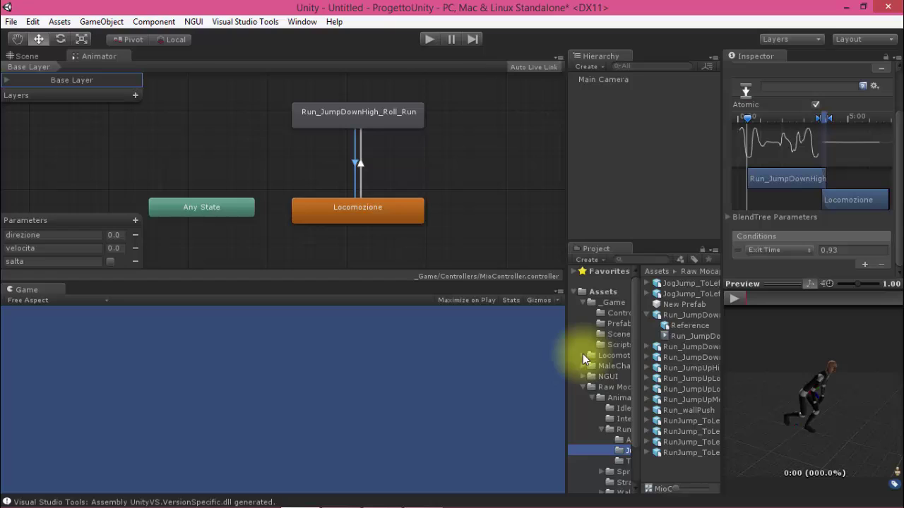
{"action": "left_click", "coordinate": [617, 334]}
{"action": "double_click", "coordinate": [672, 285]}
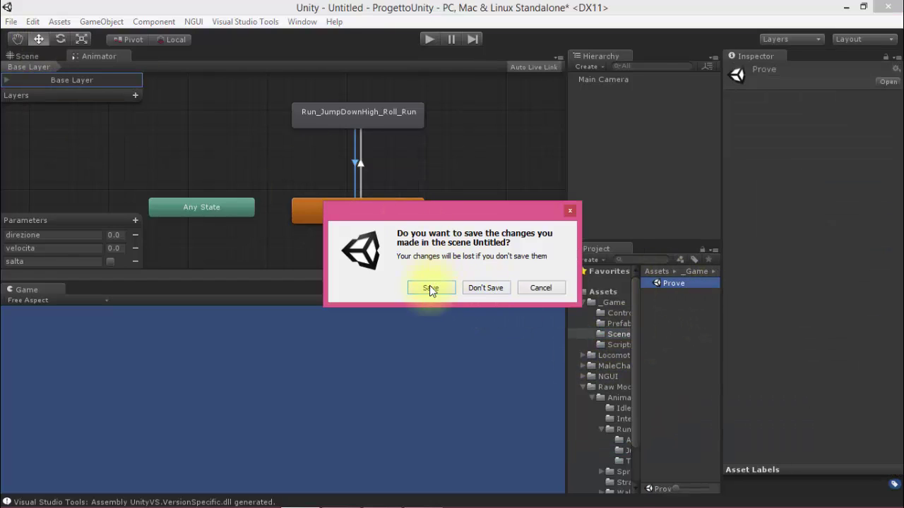
Save the Untitled scene when prompted, then play-test the Prove scene.
{"action": "left_click", "coordinate": [482, 288]}
{"action": "left_click", "coordinate": [26, 57]}
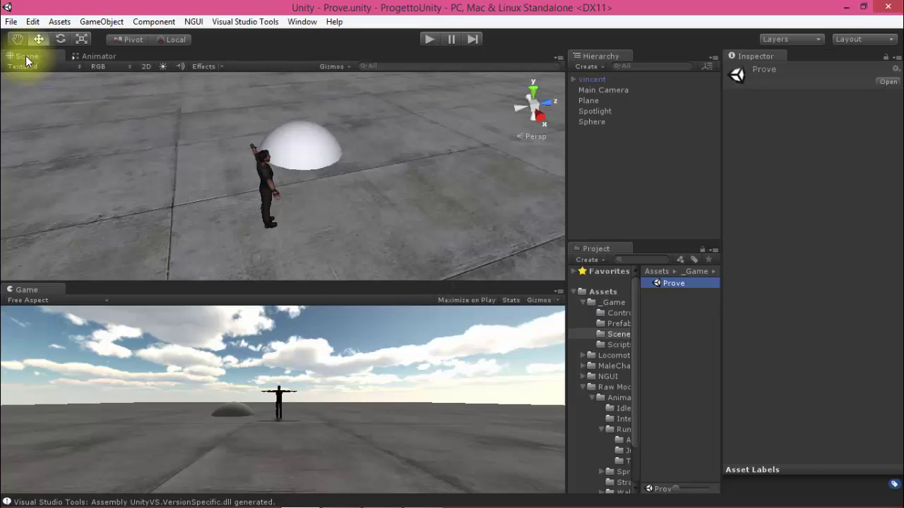
{"action": "left_click", "coordinate": [430, 40]}
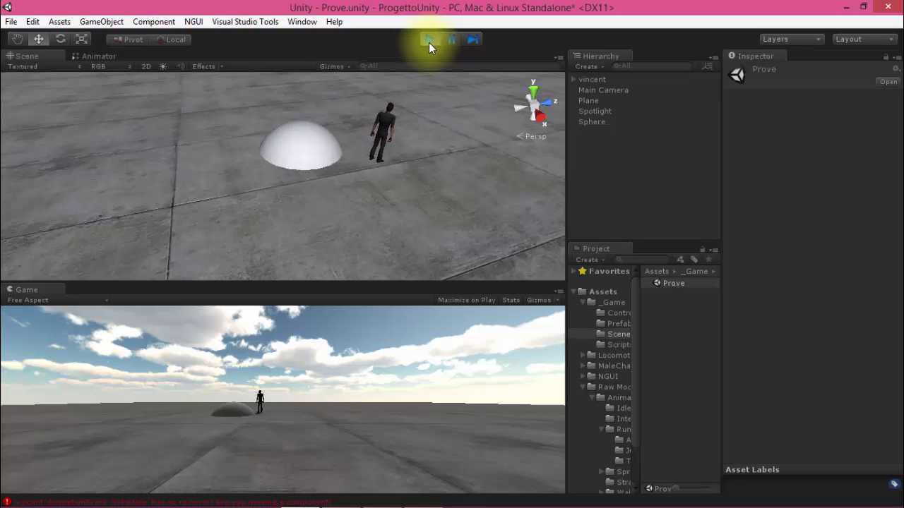
Stop play mode and open vincent's ControlloRM.cs from its Controllo RM component in Visual Studio.
{"action": "left_click", "coordinate": [428, 40]}
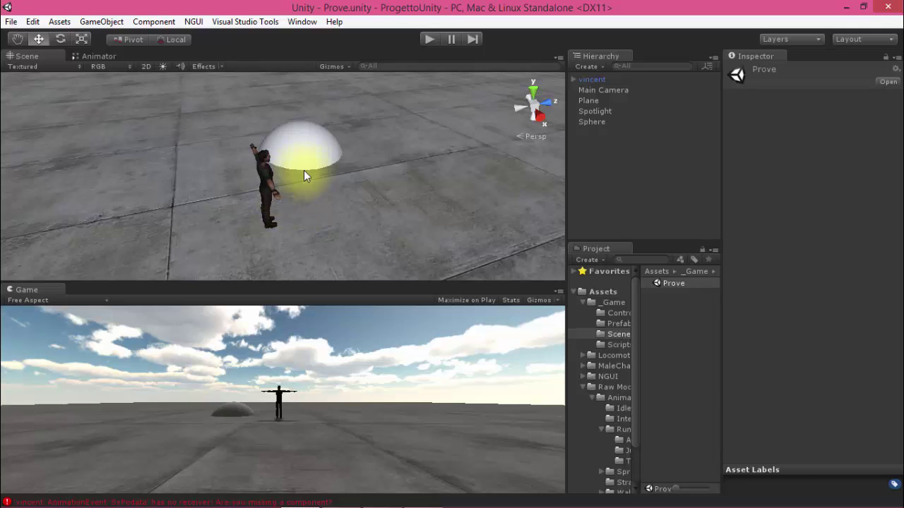
{"action": "left_click", "coordinate": [266, 171]}
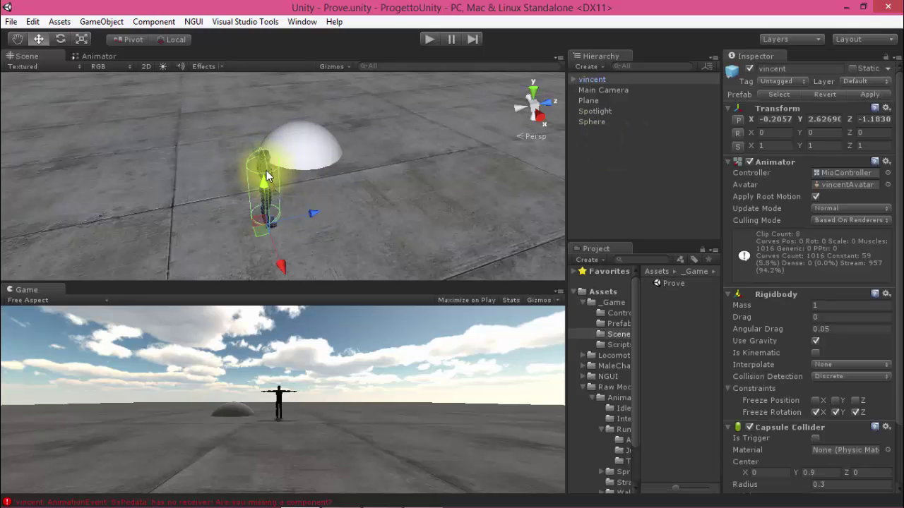
{"action": "left_click", "coordinate": [851, 173]}
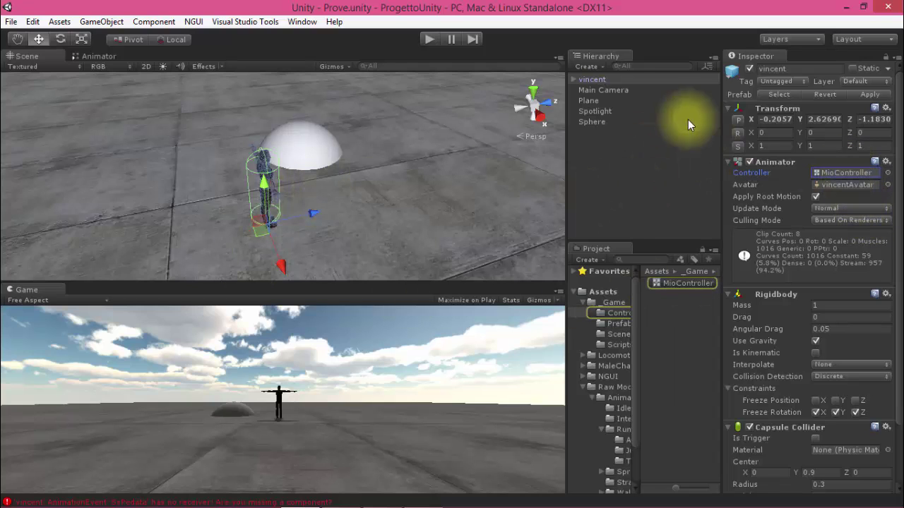
{"action": "left_click", "coordinate": [609, 80]}
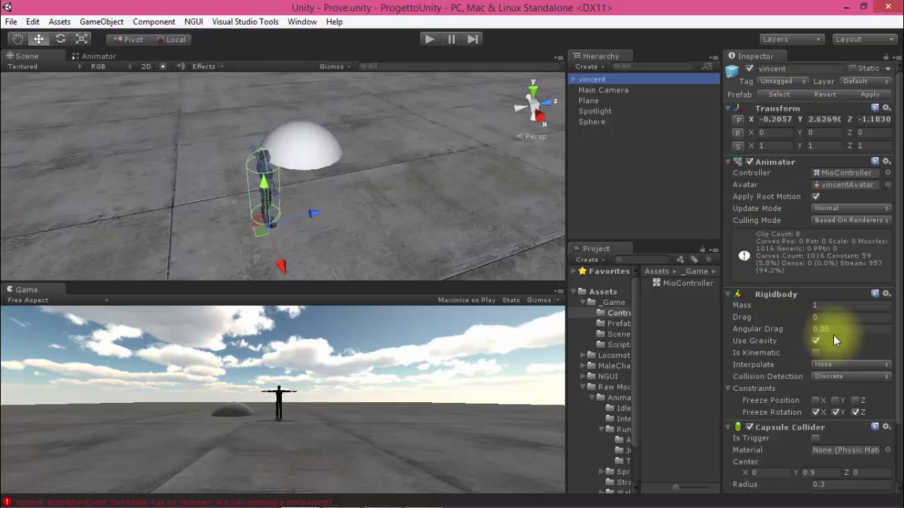
{"action": "scroll", "coordinate": [833, 334], "scroll_direction": "down", "scroll_amount": 3}
{"action": "double_click", "coordinate": [840, 461]}
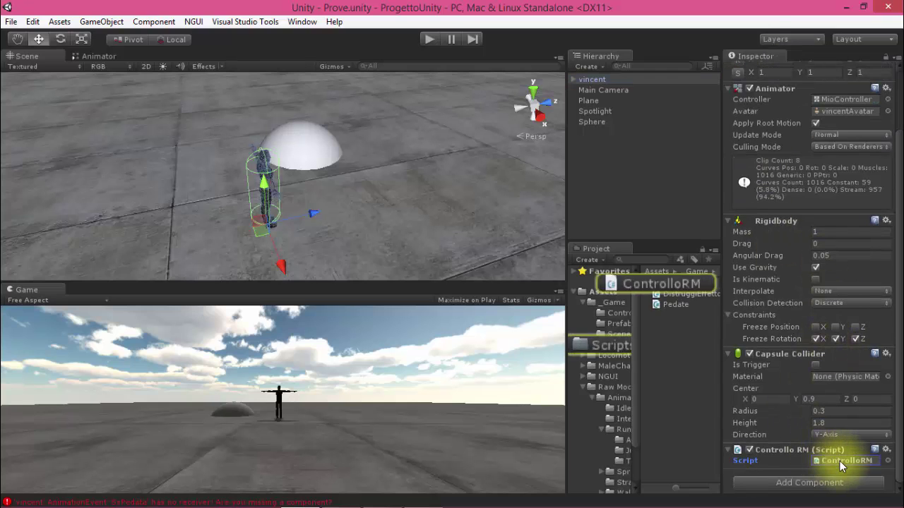
{"action": "scroll", "coordinate": [365, 207], "scroll_direction": "down", "scroll_amount": 1}
{"action": "scroll", "coordinate": [365, 207], "scroll_direction": "down", "scroll_amount": 3}
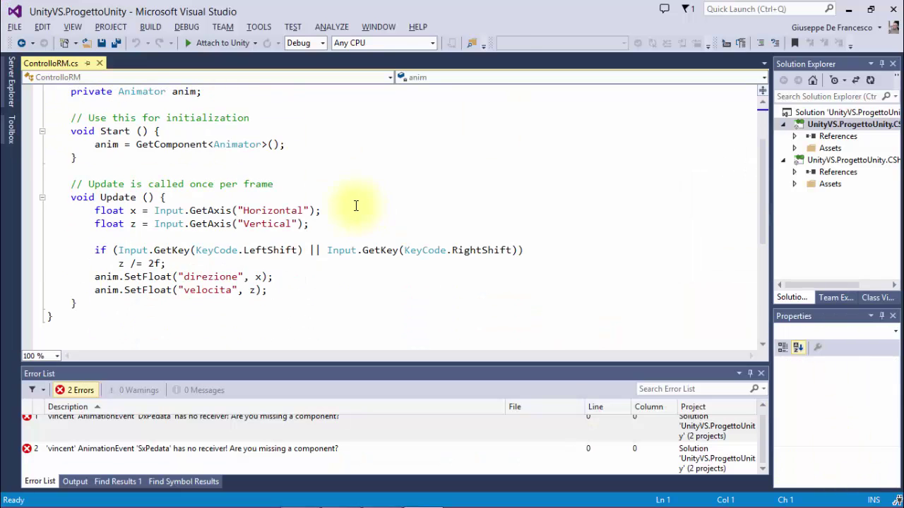
Place the cursor at the end of the anim.SetFloat("velocita", z); line in Update.
{"action": "left_click", "coordinate": [337, 282]}
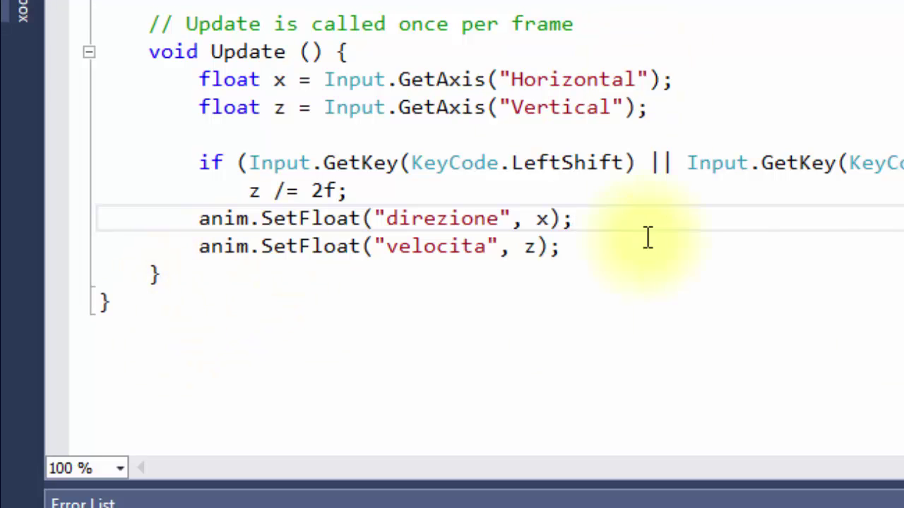
{"action": "scroll", "coordinate": [452, 233], "scroll_direction": "up", "scroll_amount": 2}
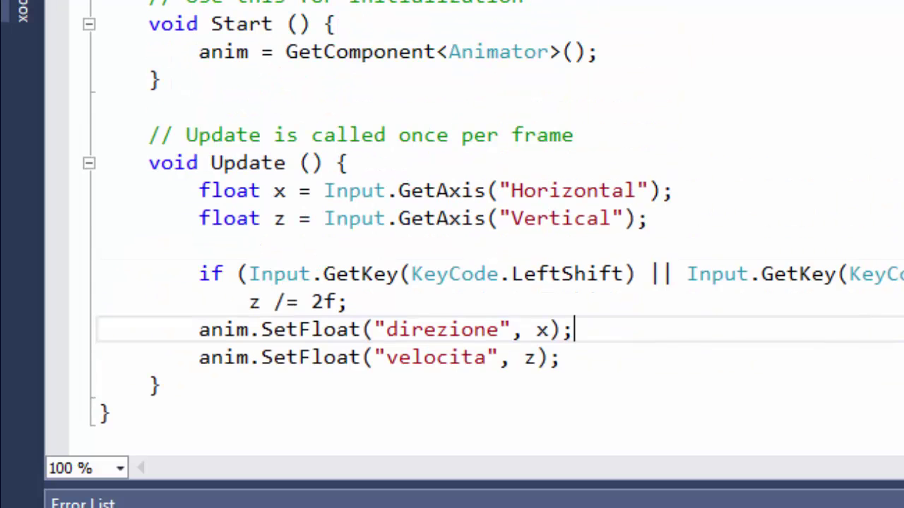
{"action": "scroll", "coordinate": [452, 233], "scroll_direction": "up", "scroll_amount": 1}
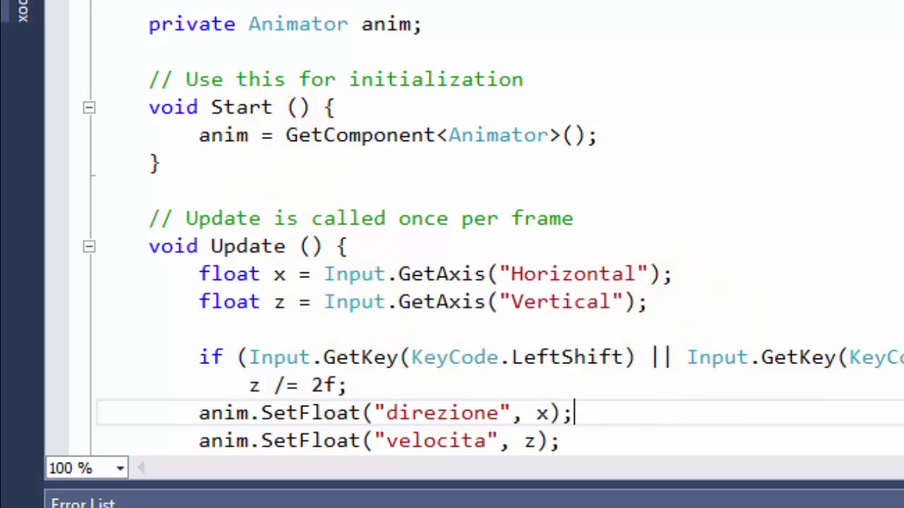
{"action": "scroll", "coordinate": [452, 233], "scroll_direction": "down", "scroll_amount": 1}
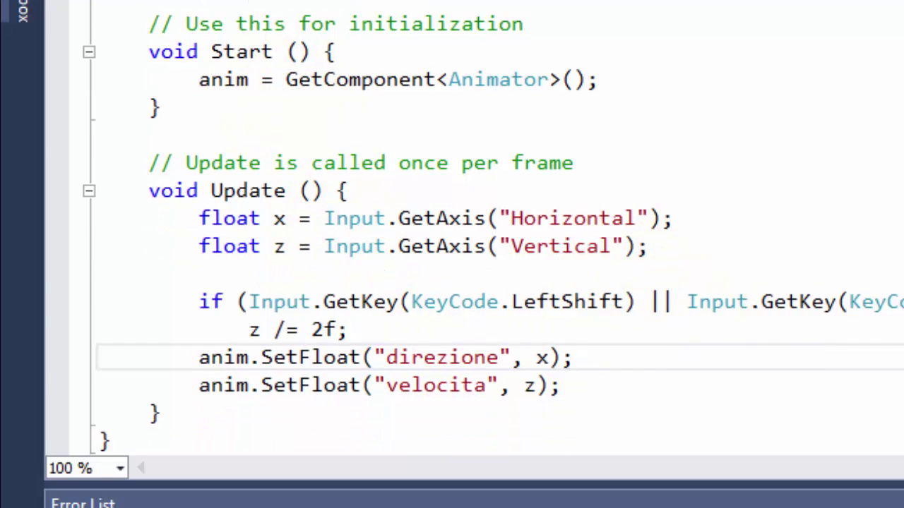
{"action": "scroll", "coordinate": [452, 282], "scroll_direction": "down", "scroll_amount": 1}
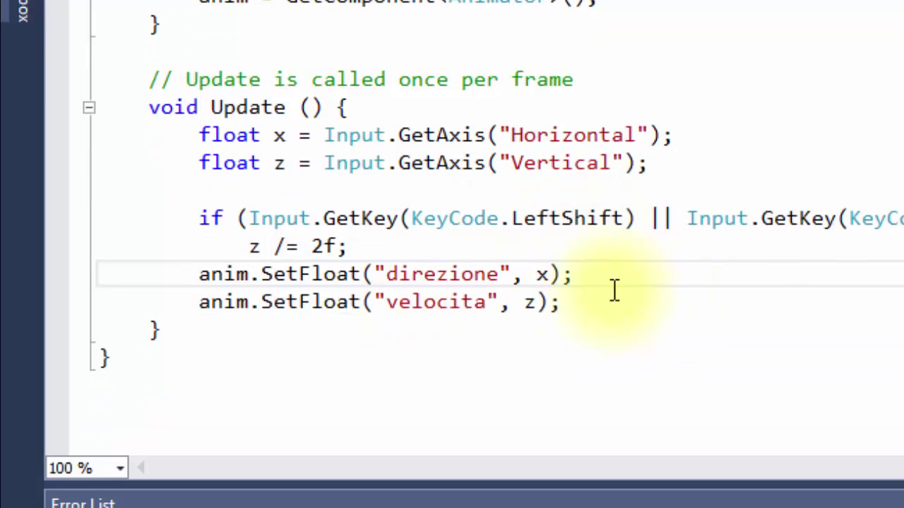
{"action": "left_click", "coordinate": [636, 302]}
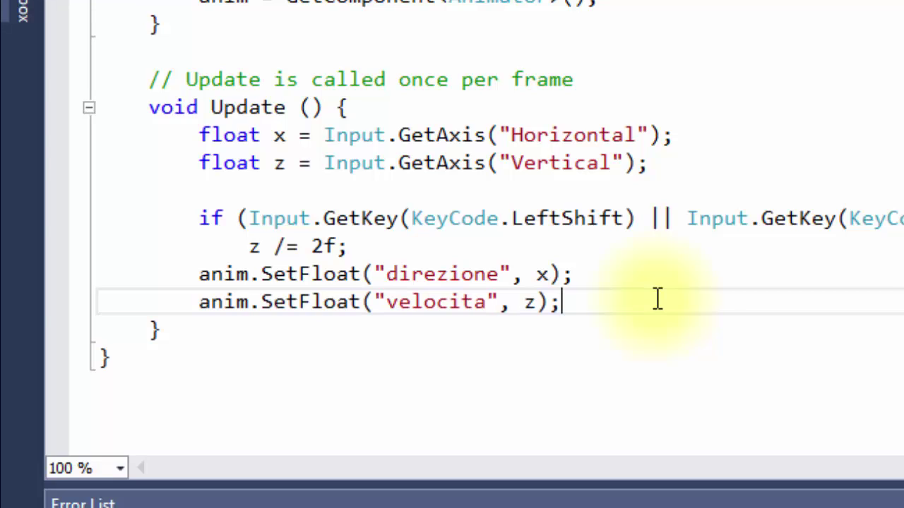
On a new line, type if (Input.get and browse the suggestions to GetKeyDown.
{"action": "key", "text": "Return"}
{"action": "key", "text": "Return"}
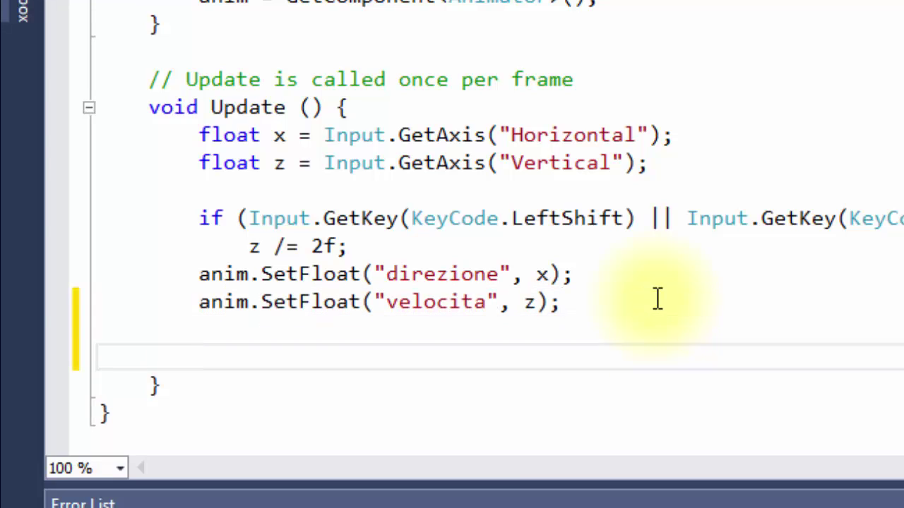
{"action": "type", "text": "if ("}
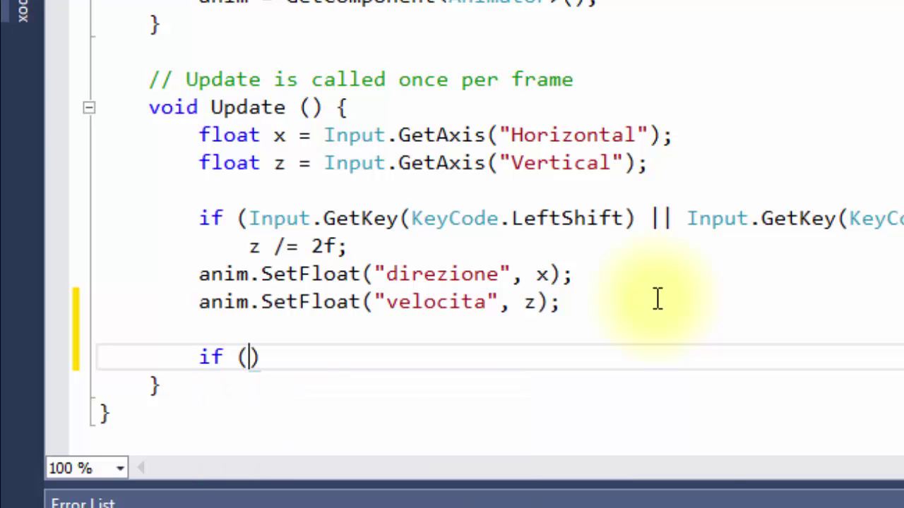
{"action": "type", "text": "inp"}
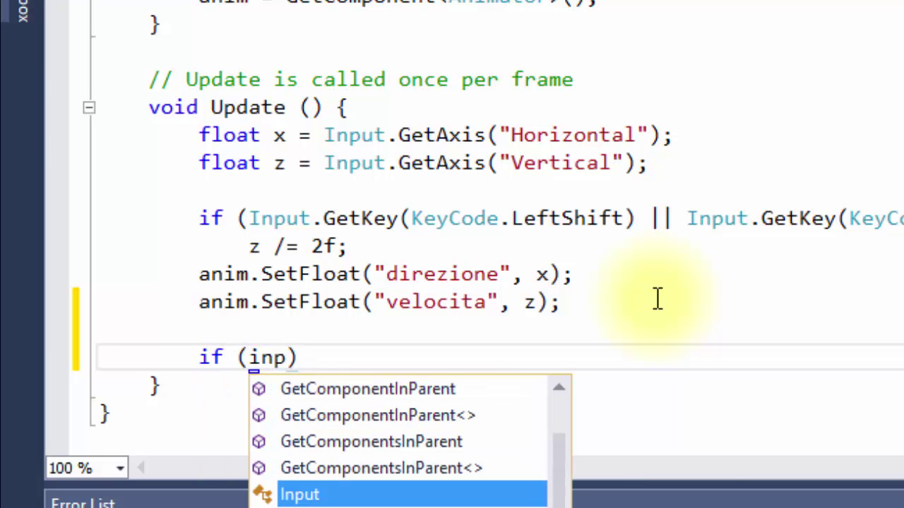
{"action": "key", "text": "Tab"}
{"action": "type", "text": "."}
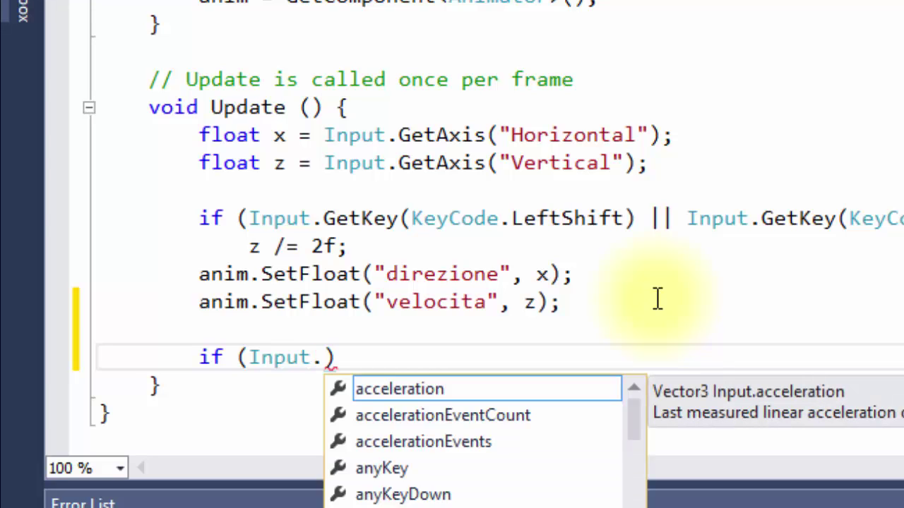
{"action": "type", "text": "get"}
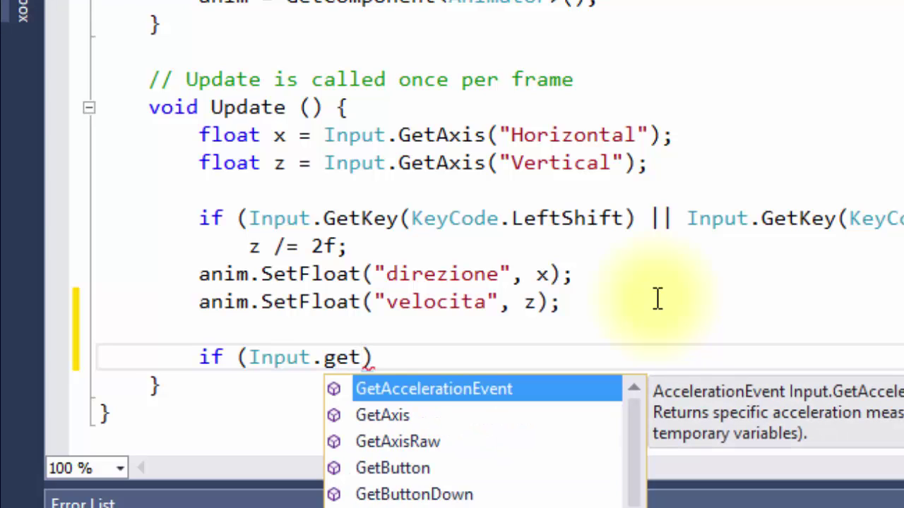
{"action": "key", "text": "Down"}
{"action": "key", "text": "Down"}
{"action": "key", "text": "Down"}
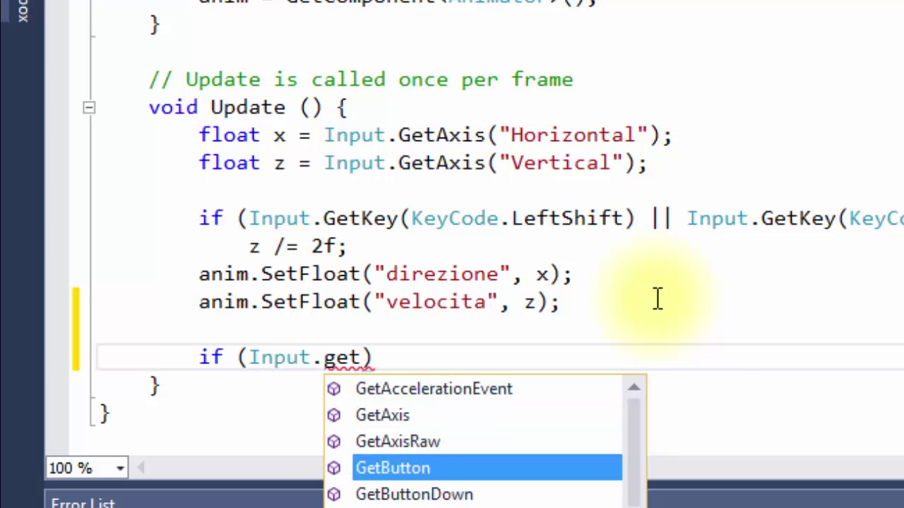
{"action": "key", "text": "Down"}
{"action": "key", "text": "Down"}
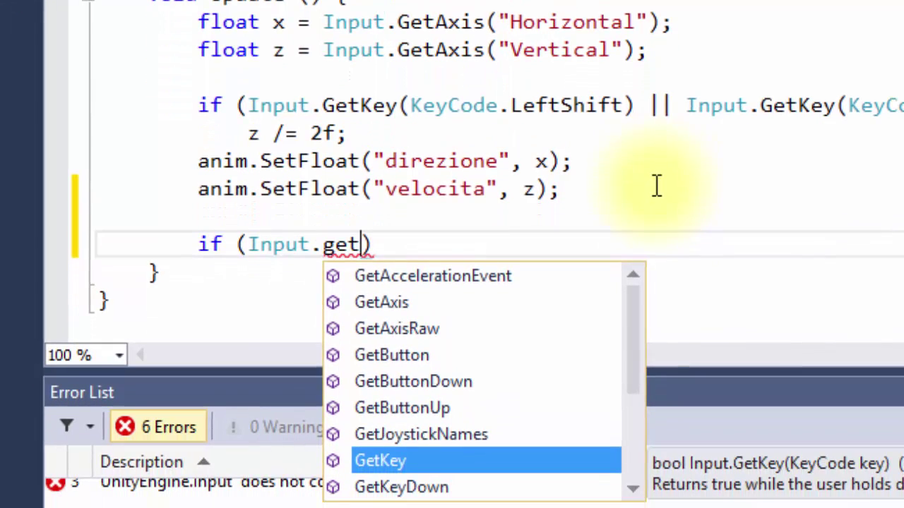
{"action": "key", "text": "Down"}
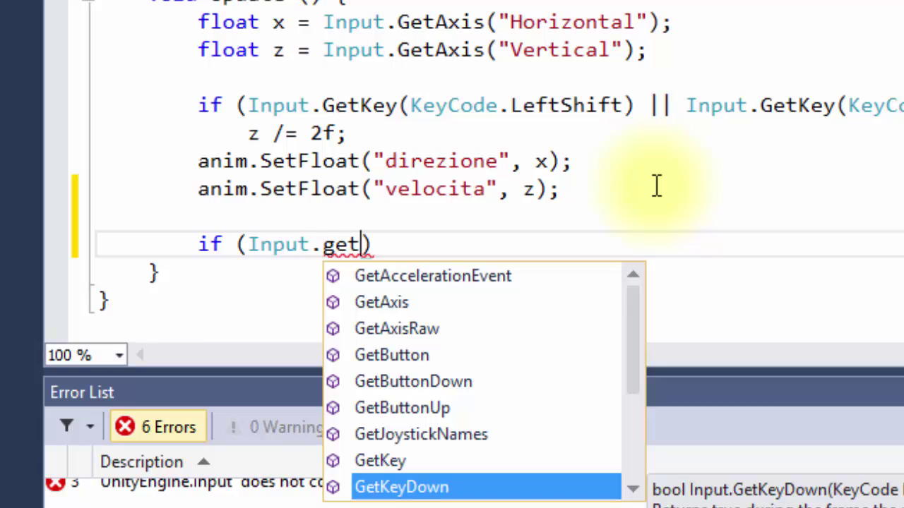
{"action": "key", "text": "Down"}
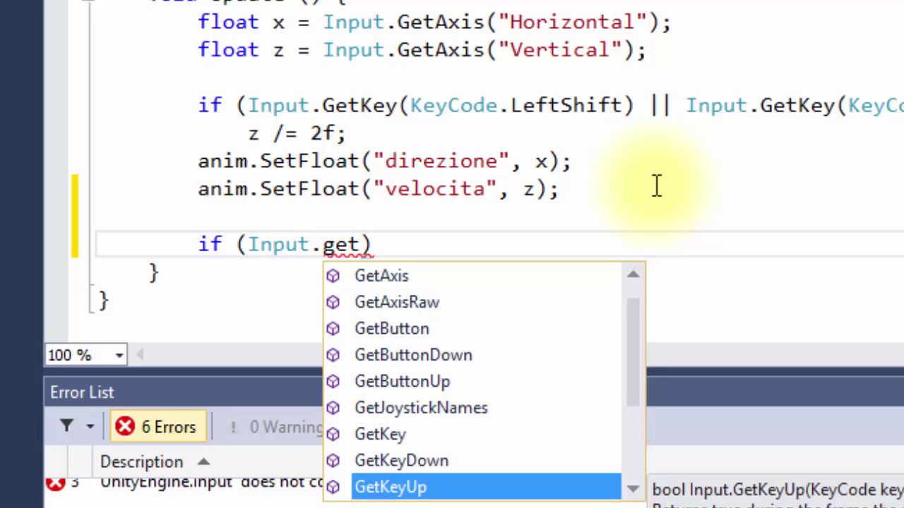
{"action": "key", "text": "Up"}
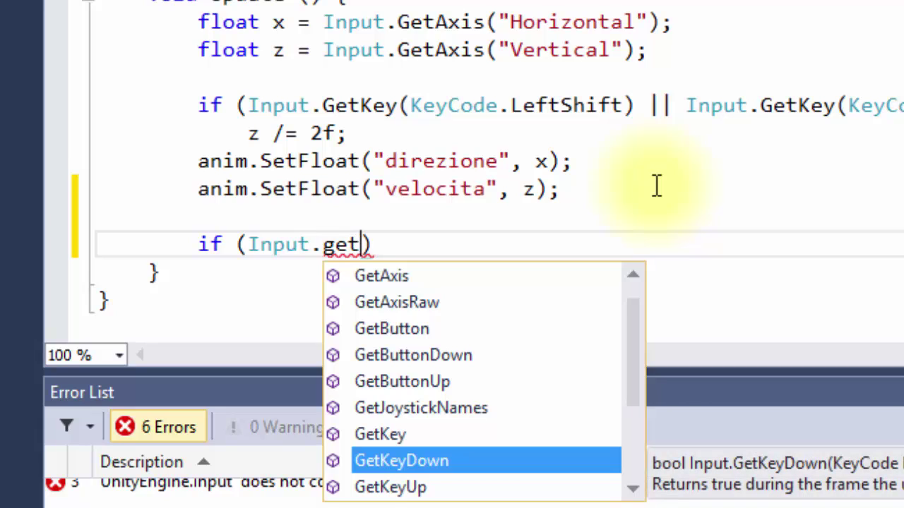
Complete the condition as if (Input.GetKeyDown(KeyCode.Space)).
{"action": "key", "text": "Tab"}
{"action": "type", "text": "*("}
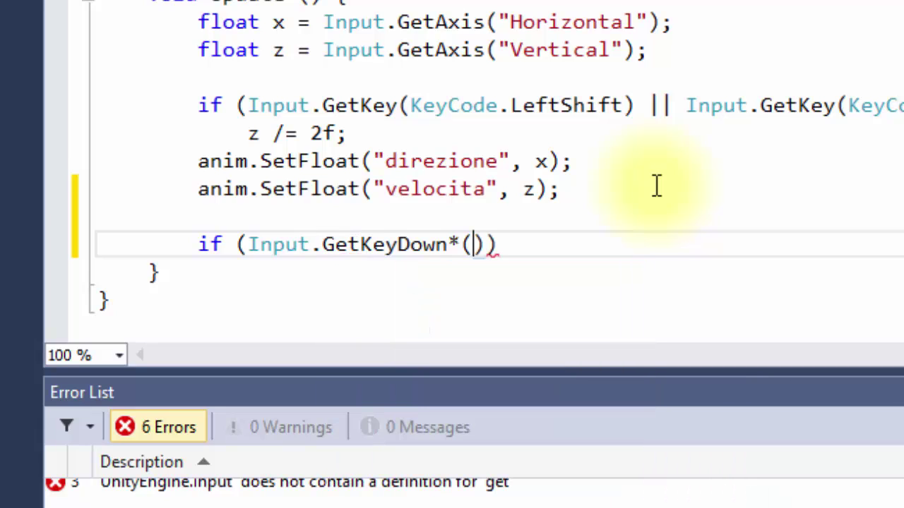
{"action": "key", "text": "BackSpace"}
{"action": "key", "text": "BackSpace"}
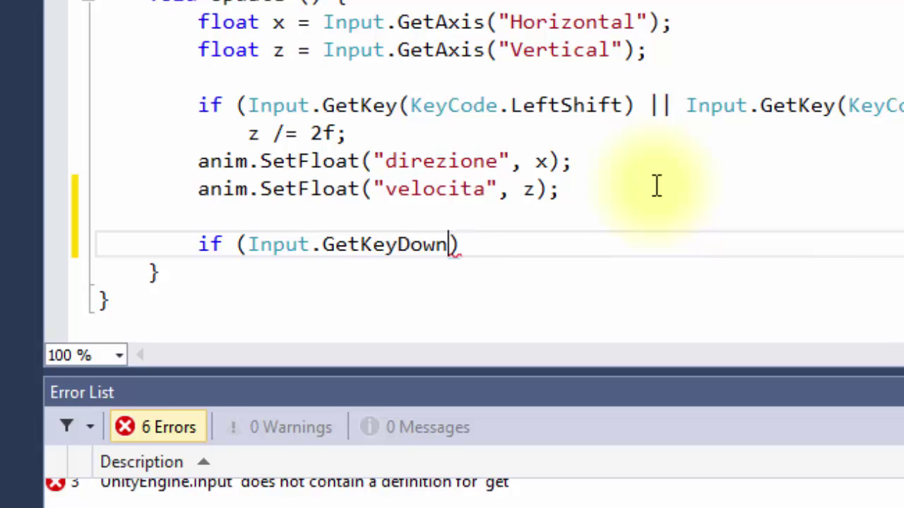
{"action": "type", "text": "("}
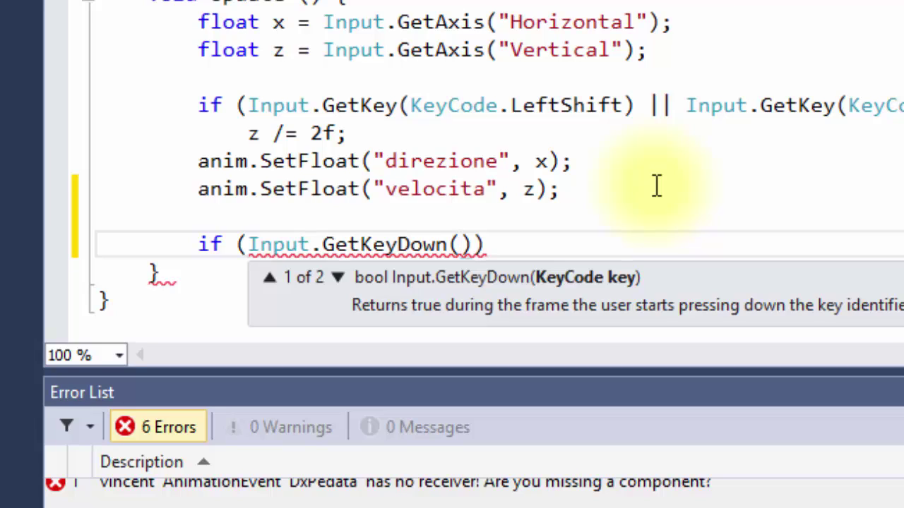
{"action": "type", "text": "ke"}
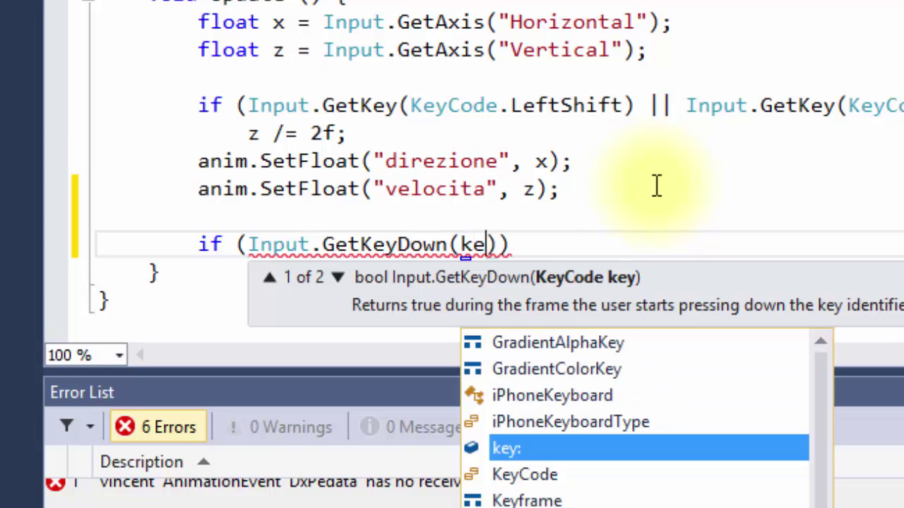
{"action": "type", "text": "y"}
{"action": "key", "text": "Down"}
{"action": "key", "text": "Tab"}
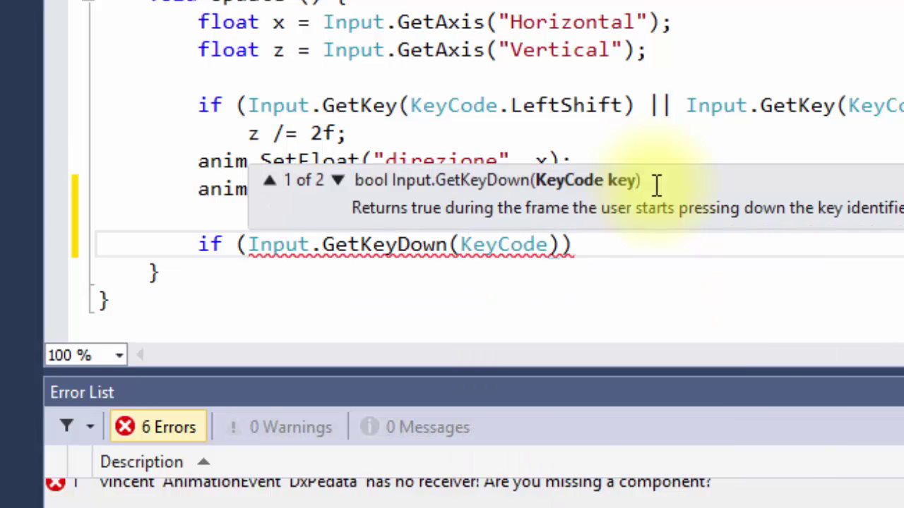
{"action": "type", "text": ".sp"}
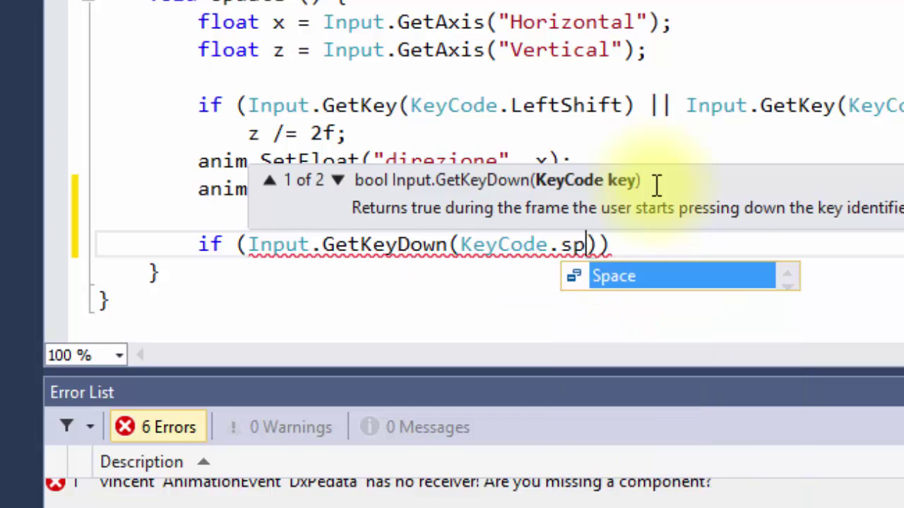
{"action": "key", "text": "Tab"}
{"action": "key", "text": "End"}
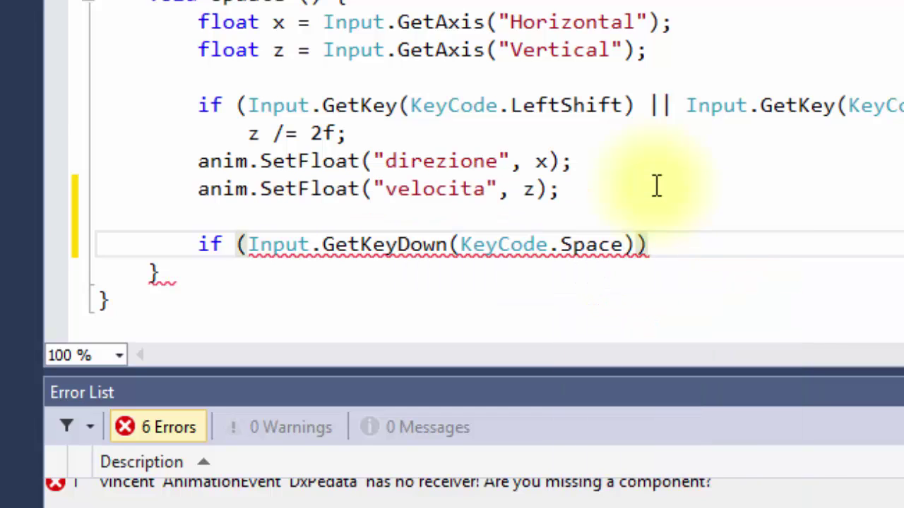
{"action": "key", "text": "Return"}
Add anim.SetTrigger("salta"); as the if body and save ControlloRM.cs.
{"action": "type", "text": "a"}
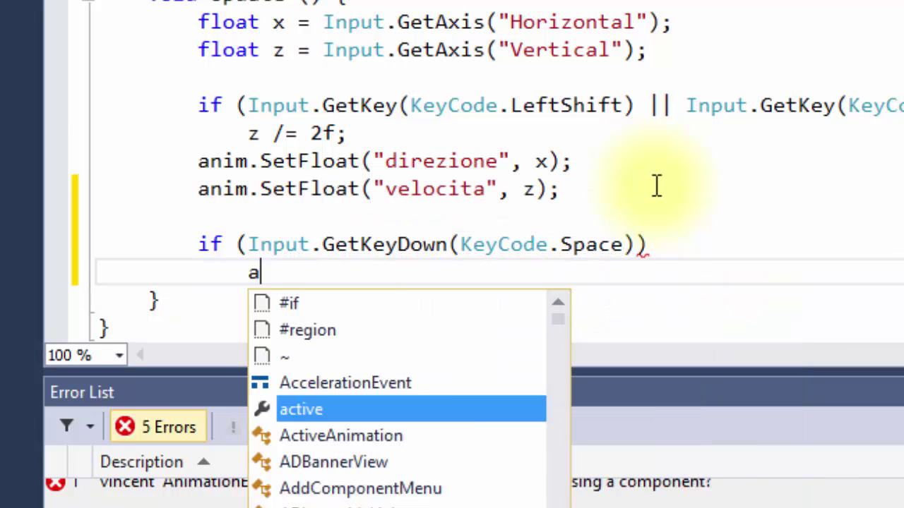
{"action": "type", "text": "nim."}
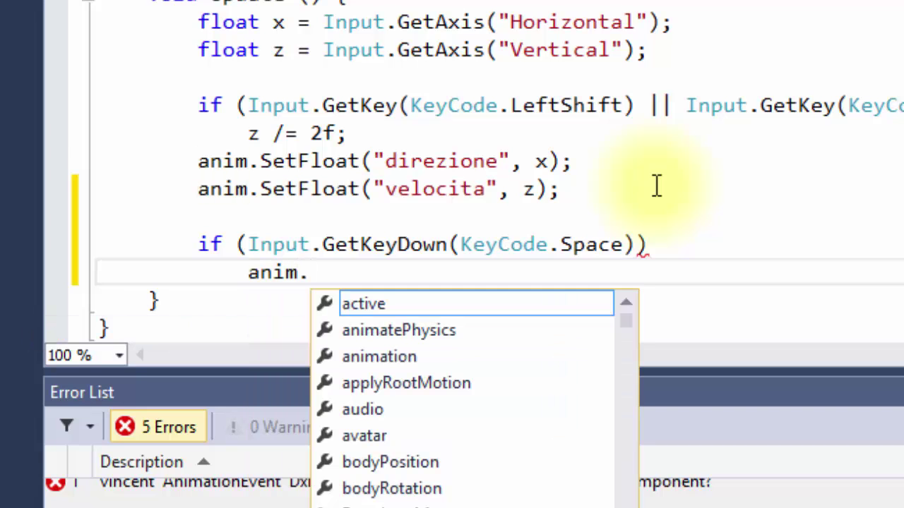
{"action": "type", "text": "set"}
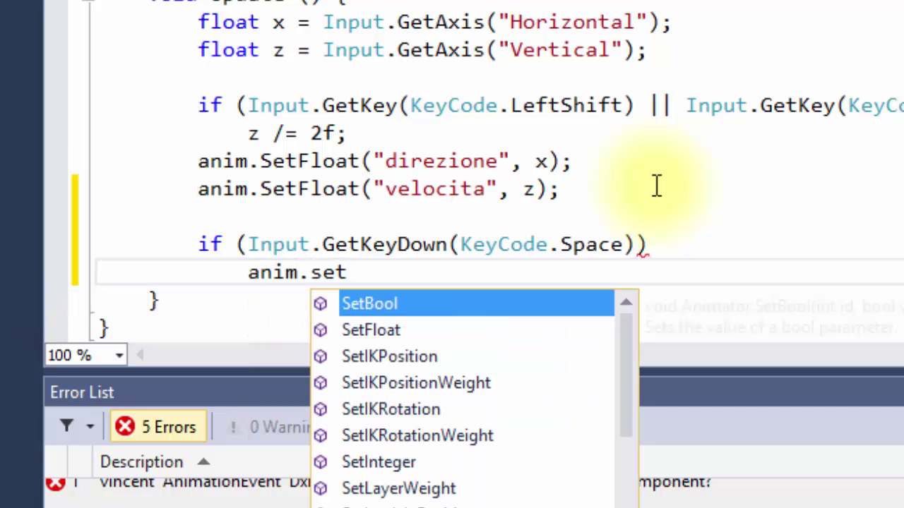
{"action": "type", "text": "t"}
{"action": "key", "text": "Down"}
{"action": "key", "text": "Return"}
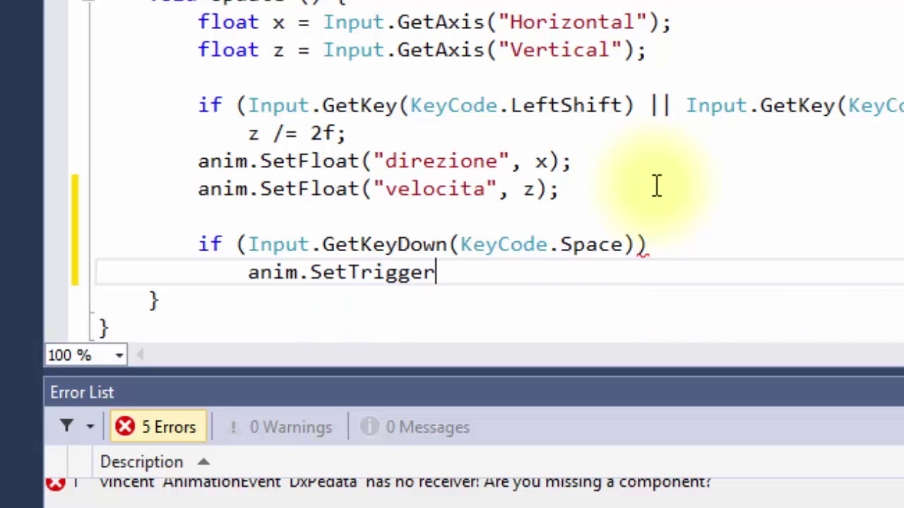
{"action": "type", "text": "("}
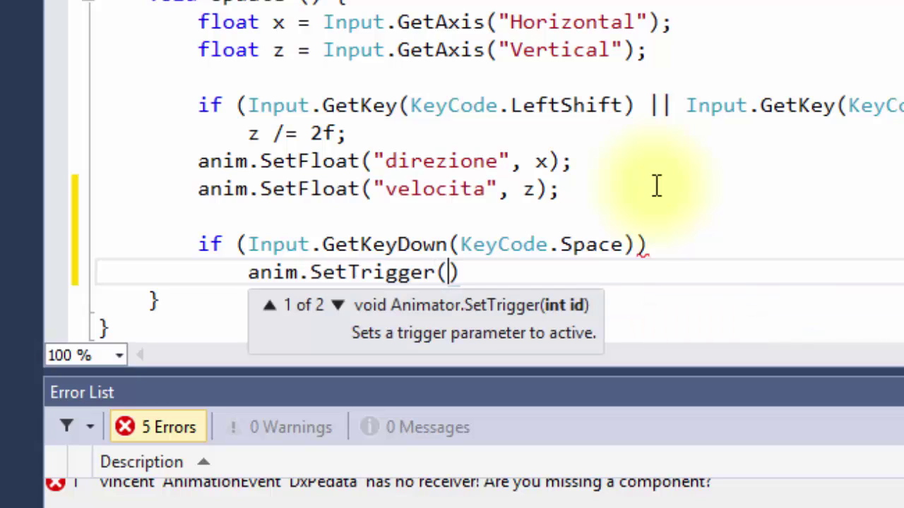
{"action": "key", "text": "Down"}
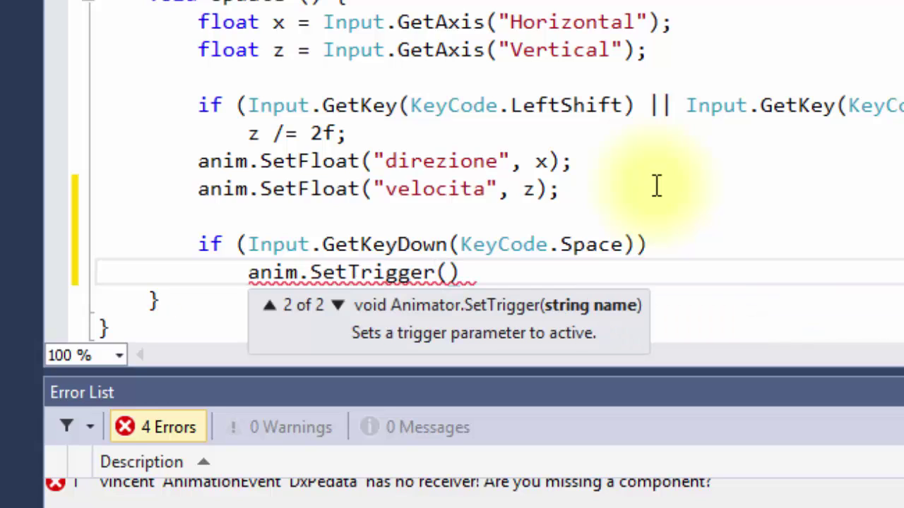
{"action": "type", "text": "\""}
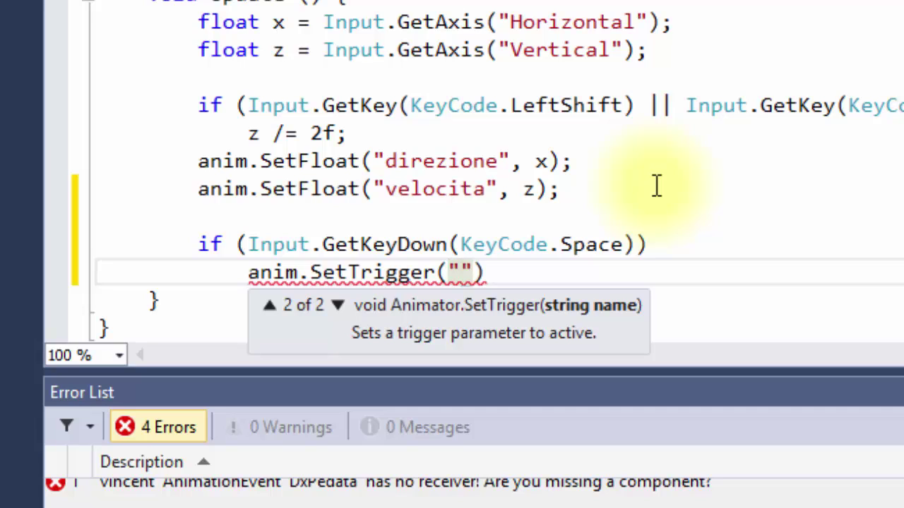
{"action": "type", "text": "salta"}
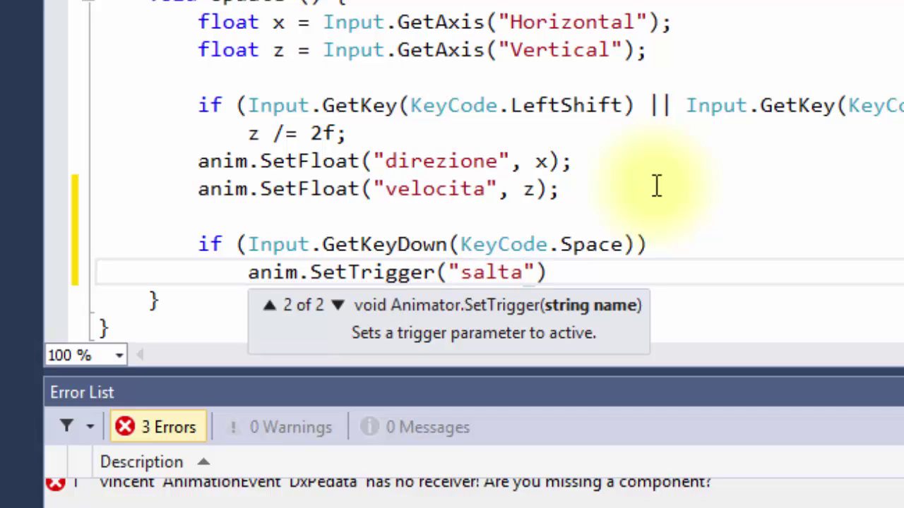
{"action": "key", "text": "End"}
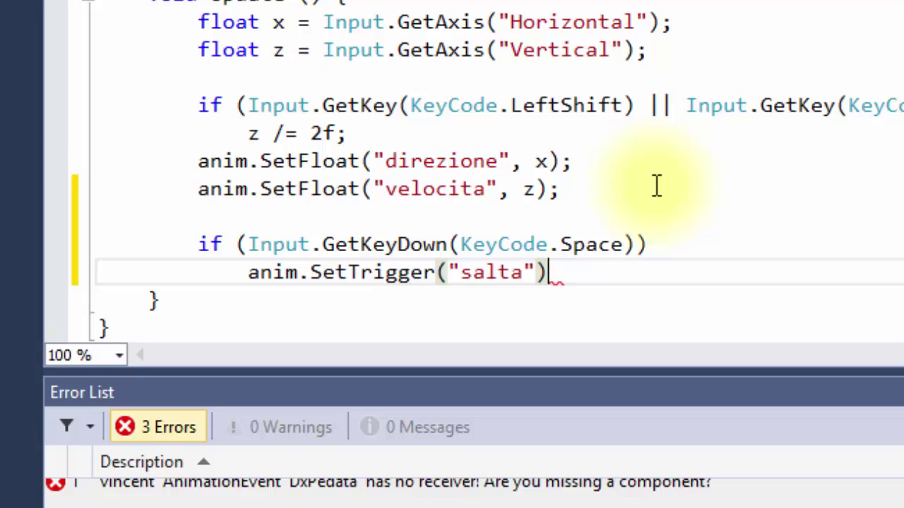
{"action": "type", "text": ";"}
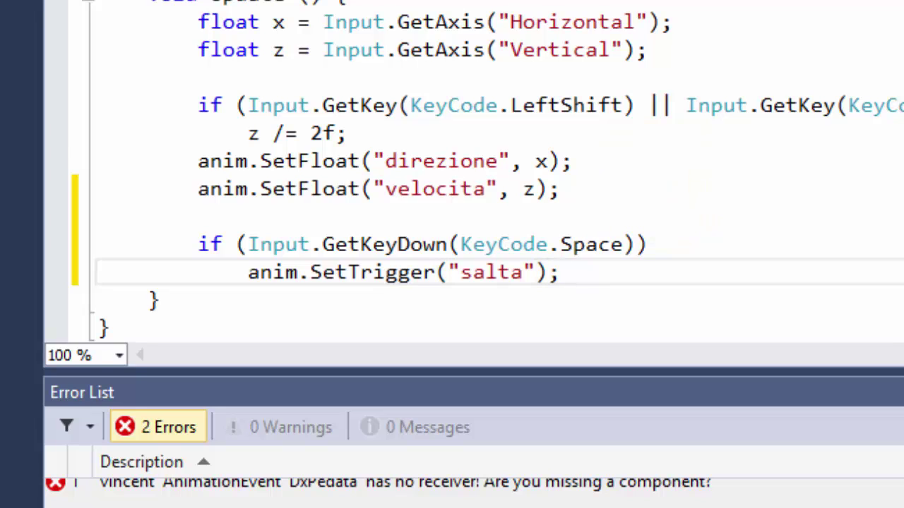
{"action": "key", "text": "ctrl+s"}
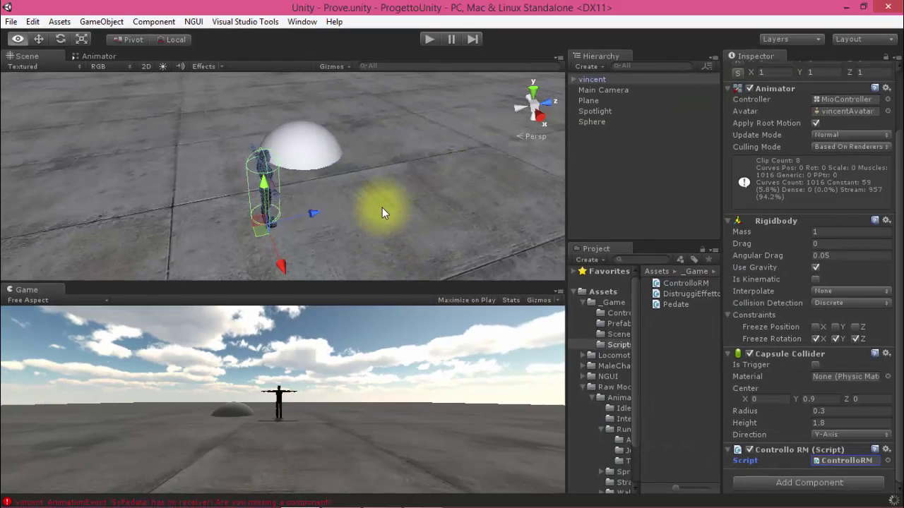
Start play mode and tilt the Scene view up to show the horizon.
{"action": "left_click", "coordinate": [428, 40]}
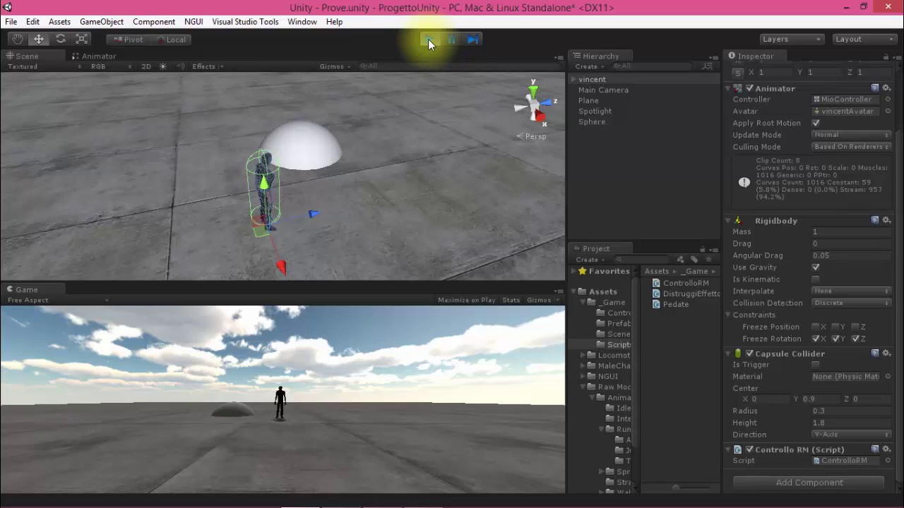
{"action": "left_click", "coordinate": [596, 175]}
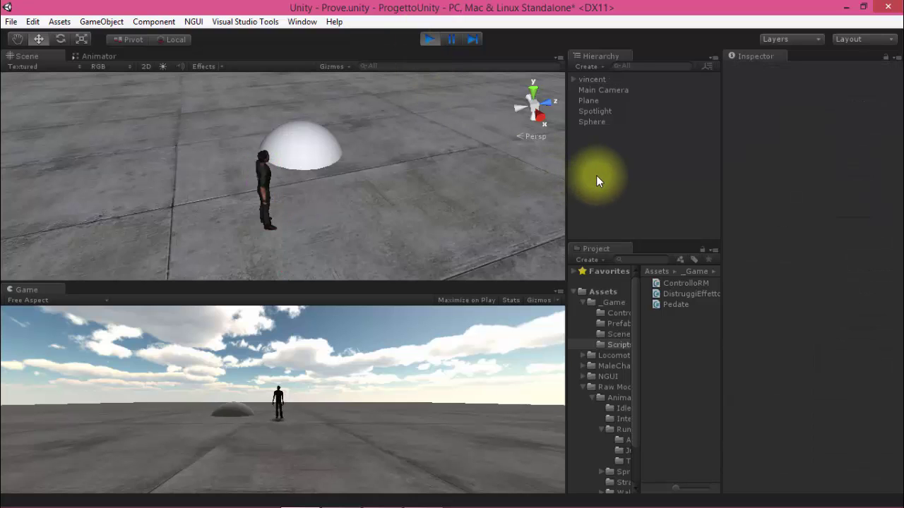
{"action": "left_click", "coordinate": [445, 203]}
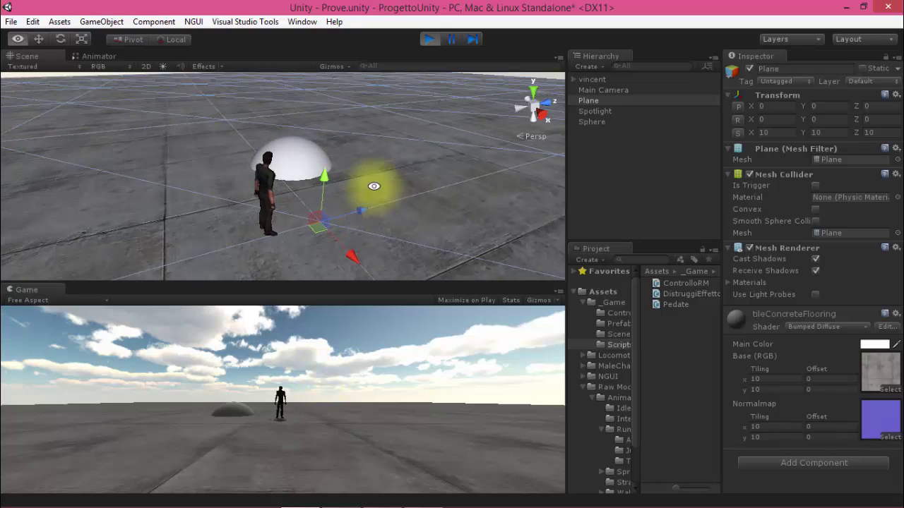
{"action": "right_click_drag", "start_coordinate": [355, 221], "coordinate": [288, 78]}
{"action": "left_click", "coordinate": [288, 81]}
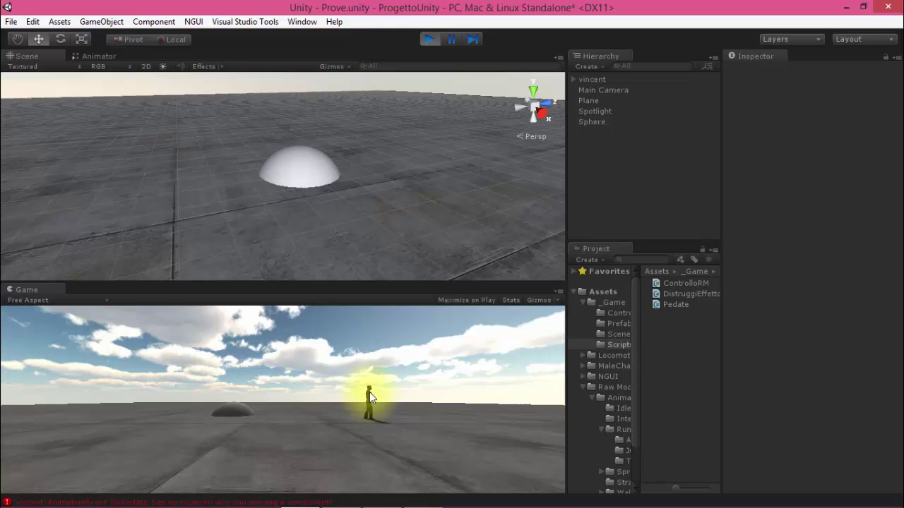
Run the character right and left with D and A, jumping twice with Space.
{"action": "key", "text": "d"}
{"action": "key", "text": "a"}
{"action": "key", "text": "space"}
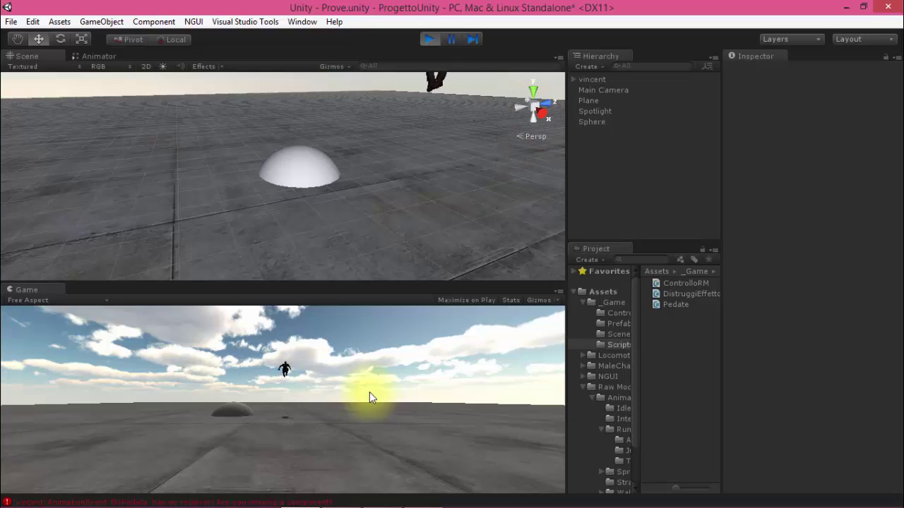
{"action": "key", "text": "d"}
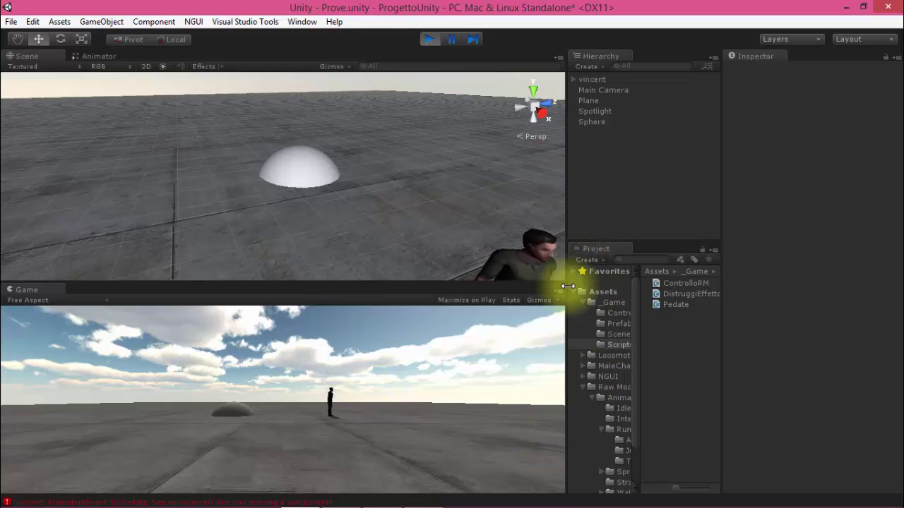
{"action": "key", "text": "d"}
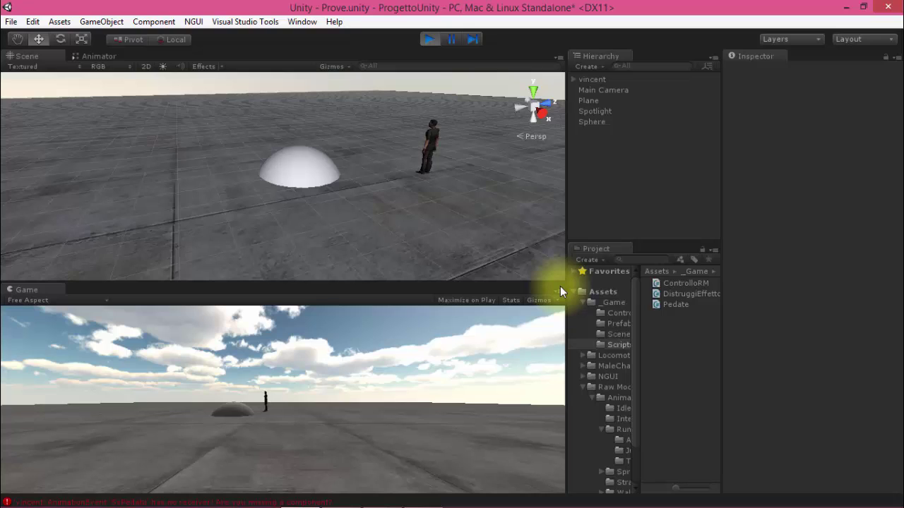
{"action": "key", "text": "a"}
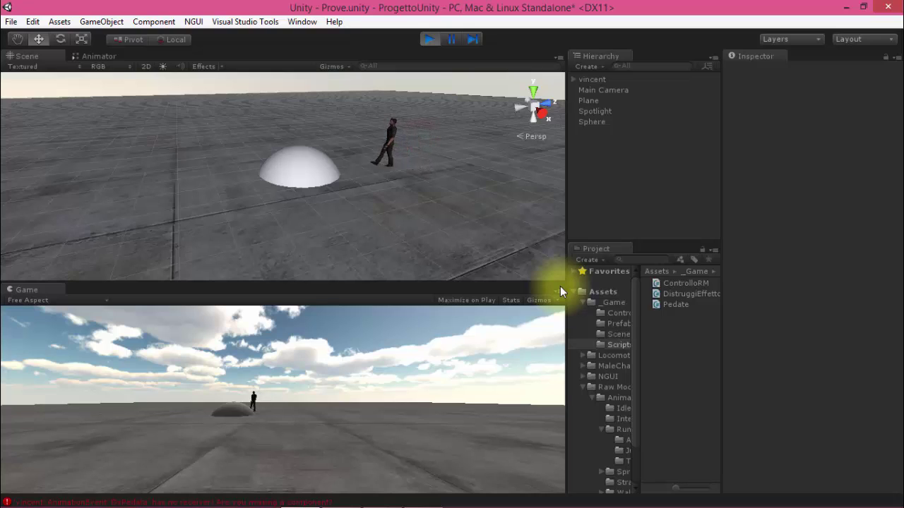
{"action": "key", "text": "space"}
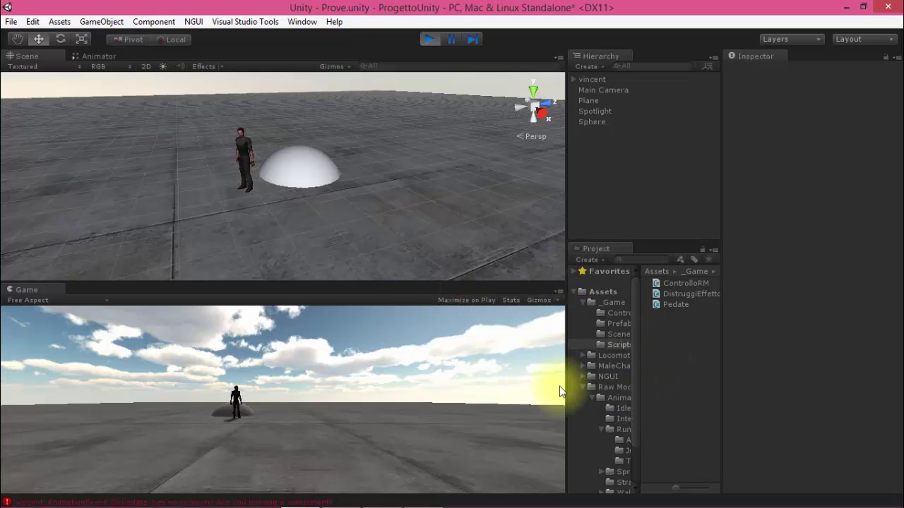
Assign the Run_JumpDownLow clip to the Run_JumpDownHigh_Roll_Run state's Motion field.
{"action": "left_click_drag", "start_coordinate": [567, 142], "coordinate": [529, 173]}
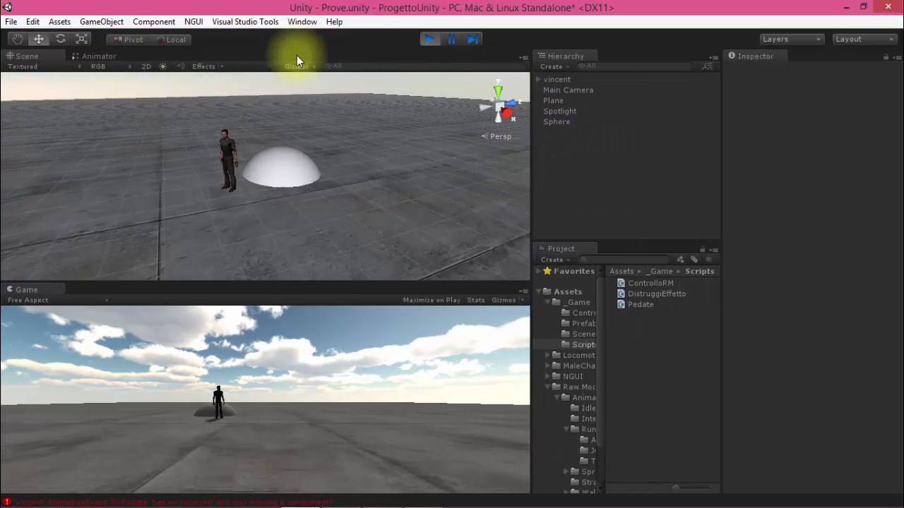
{"action": "left_click", "coordinate": [91, 56]}
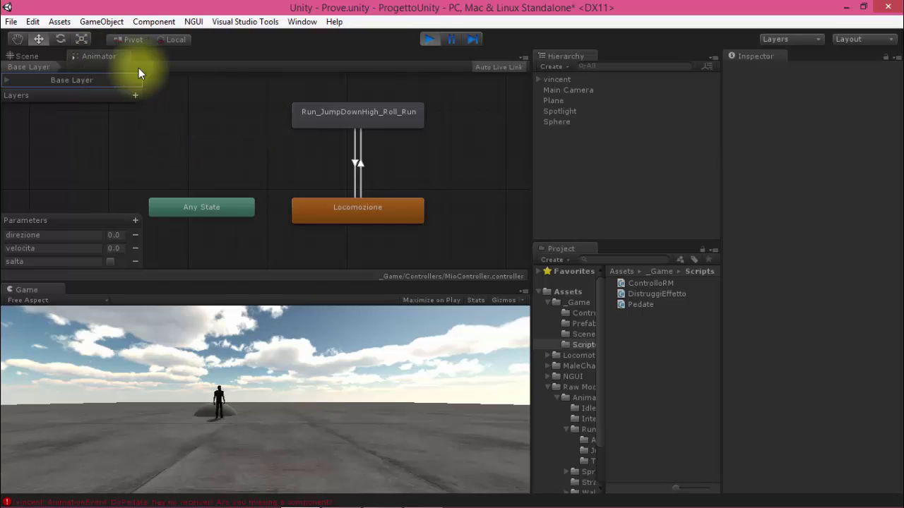
{"action": "left_click", "coordinate": [388, 115]}
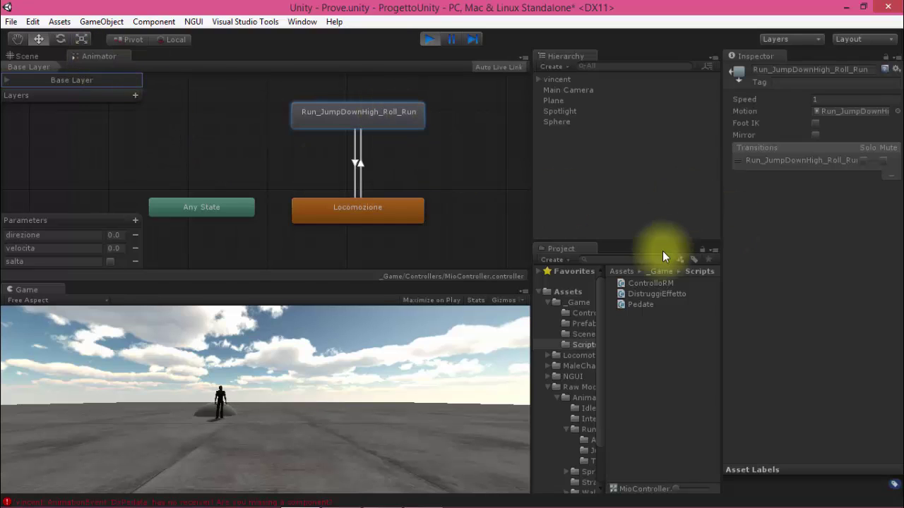
{"action": "left_click", "coordinate": [857, 112]}
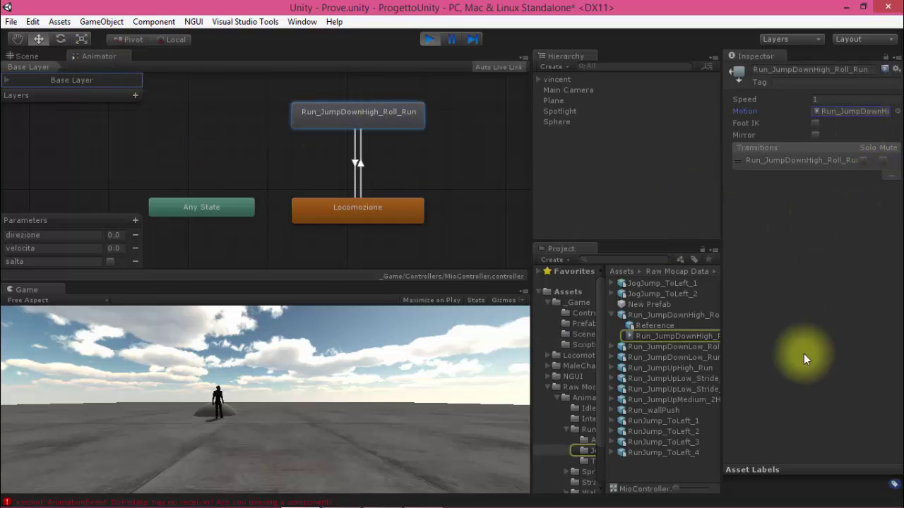
{"action": "left_click", "coordinate": [611, 346]}
{"action": "left_click_drag", "start_coordinate": [671, 367], "coordinate": [854, 111]}
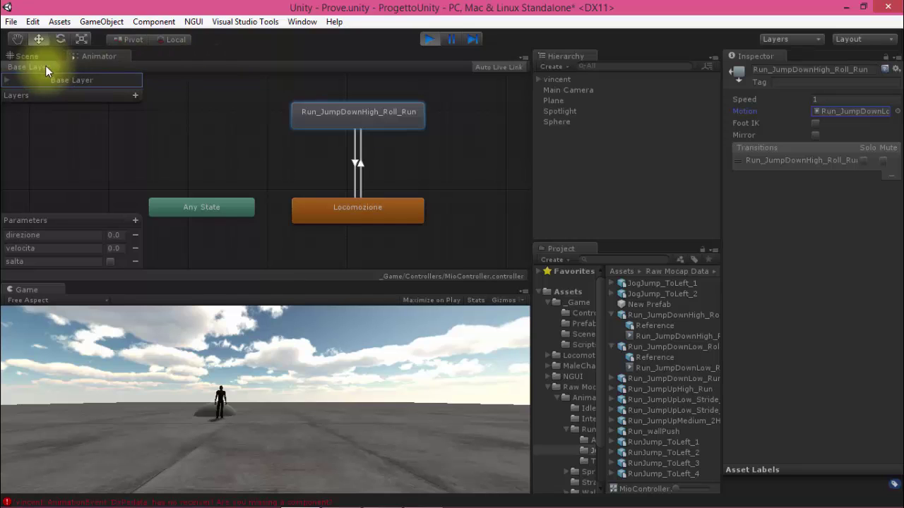
{"action": "left_click", "coordinate": [27, 56]}
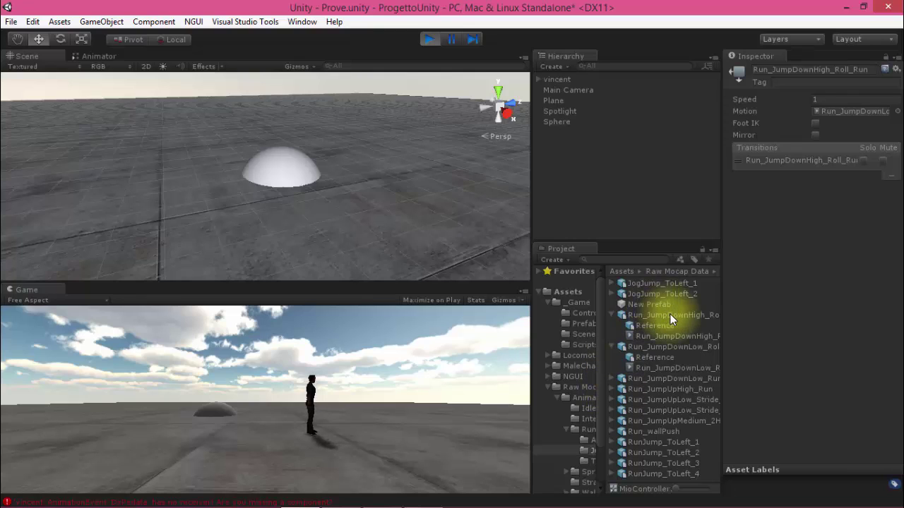
Assign the JogJump_ToLeft_1 clip as the state's motion and test the jump in the Game view.
{"action": "left_click", "coordinate": [612, 283]}
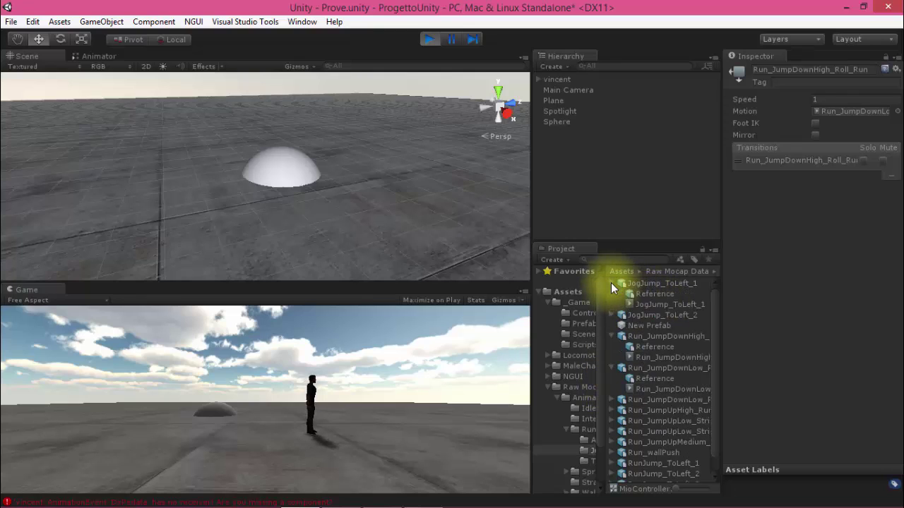
{"action": "left_click_drag", "start_coordinate": [669, 304], "coordinate": [867, 111]}
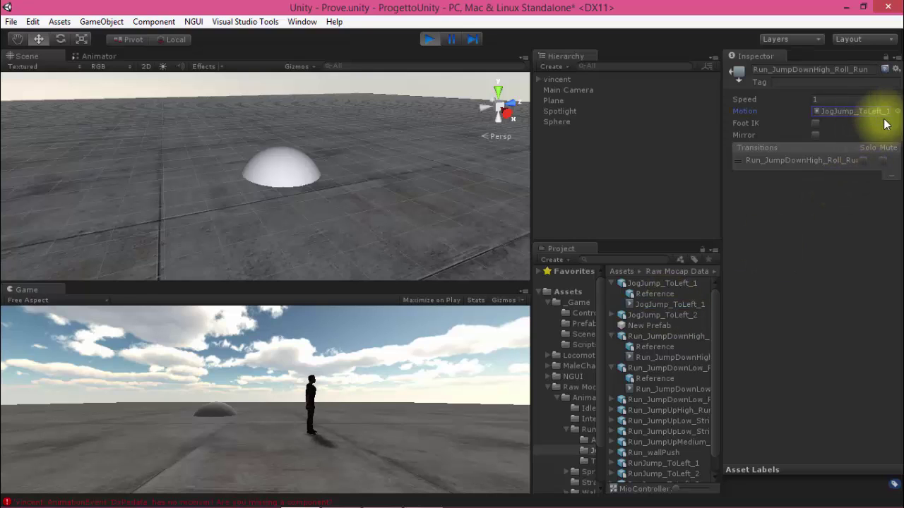
{"action": "left_click", "coordinate": [278, 418]}
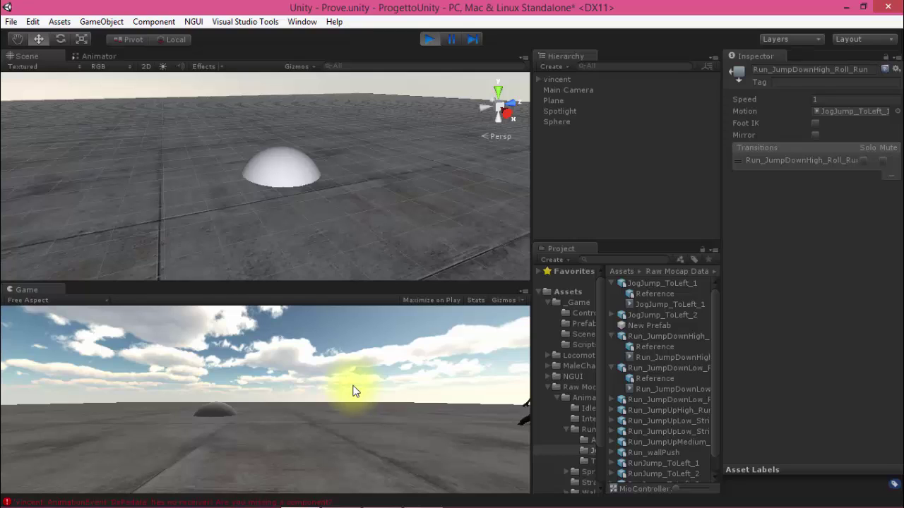
{"action": "mouse_move", "coordinate": [212, 243]}
{"action": "right_mouse_down"}
{"action": "mouse_move", "coordinate": [778, 198]}
{"action": "mouse_move", "coordinate": [16, 173]}
{"action": "right_mouse_up"}
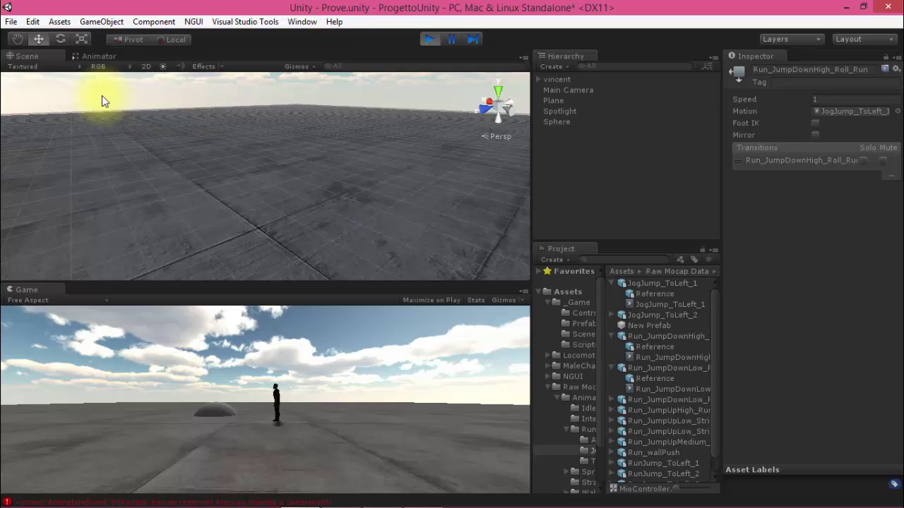
Stop play mode and frame vincent in the Scene view from the Hierarchy.
{"action": "left_click", "coordinate": [428, 39]}
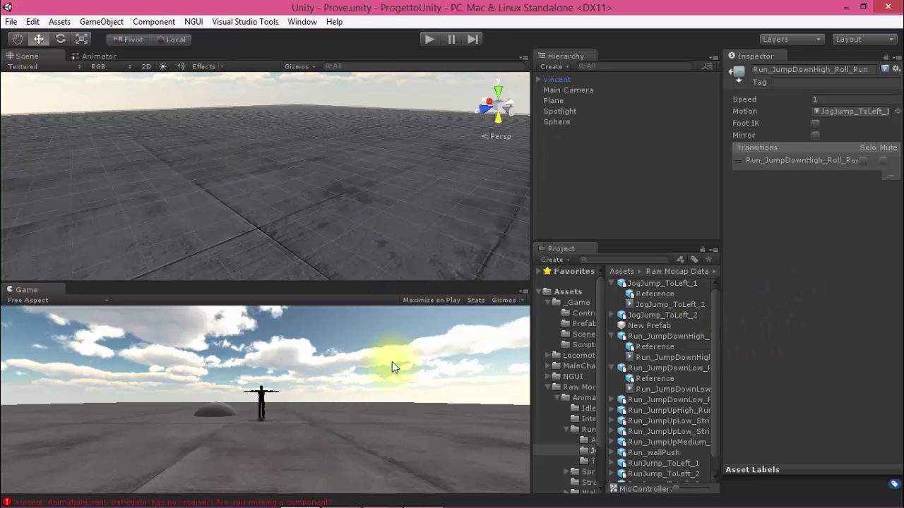
{"action": "double_click", "coordinate": [568, 79]}
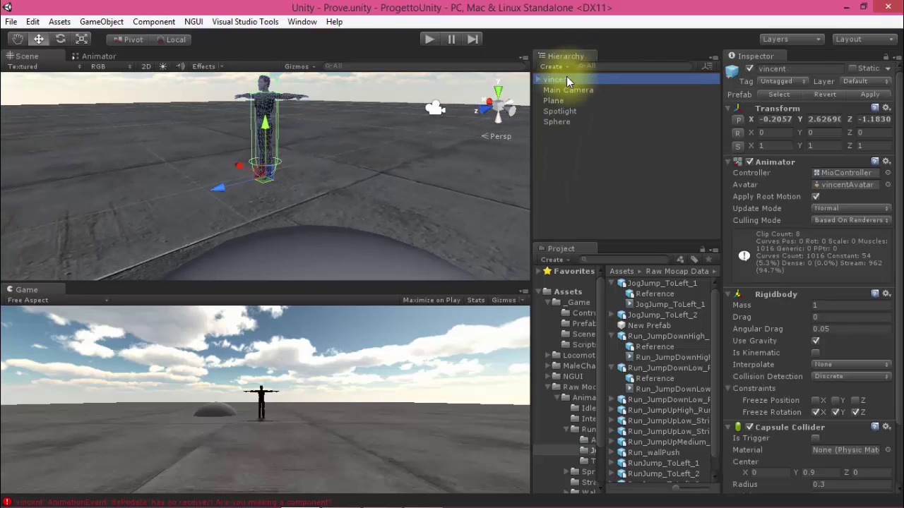
{"action": "mouse_move", "coordinate": [374, 228]}
{"action": "left_mouse_down", "text": "alt"}
{"action": "mouse_move", "coordinate": [362, 239]}
{"action": "mouse_move", "coordinate": [534, 262]}
{"action": "mouse_move", "coordinate": [282, 151]}
{"action": "mouse_move", "coordinate": [322, 242]}
{"action": "mouse_move", "coordinate": [87, 455]}
{"action": "mouse_move", "coordinate": [71, 344]}
{"action": "mouse_move", "coordinate": [243, 208]}
{"action": "mouse_move", "coordinate": [283, 190]}
{"action": "mouse_move", "coordinate": [410, 303]}
{"action": "mouse_move", "coordinate": [212, 299]}
{"action": "mouse_move", "coordinate": [236, 269]}
{"action": "mouse_move", "coordinate": [322, 252]}
{"action": "left_mouse_up", "text": "alt"}
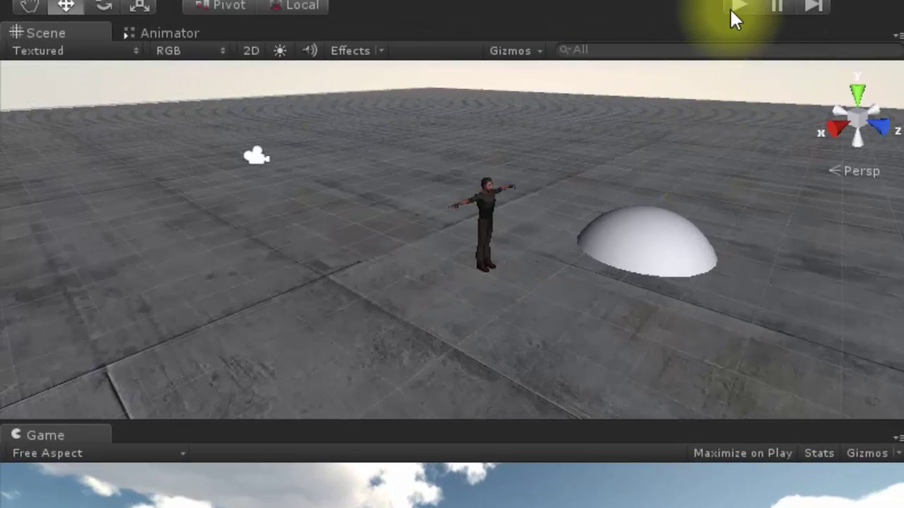
Start play mode and orbit and zoom the Scene view in on vincent.
{"action": "left_click", "coordinate": [738, 6]}
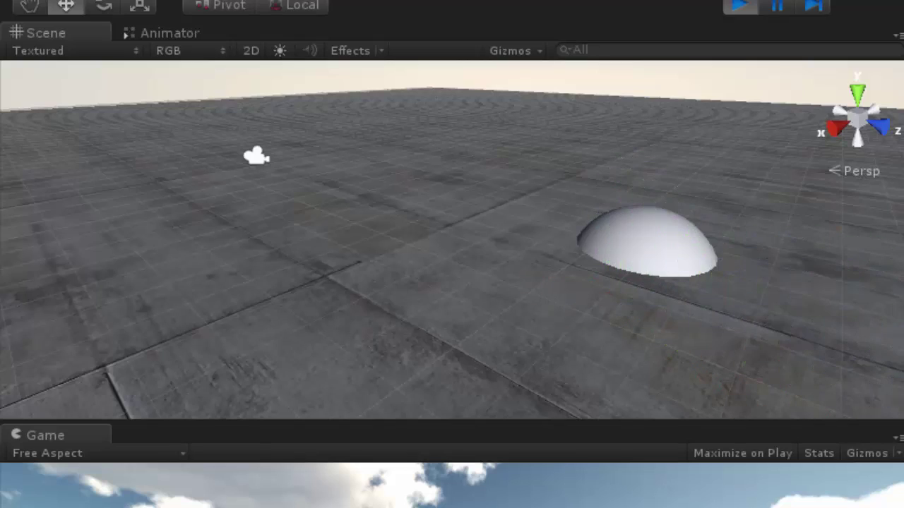
{"action": "mouse_move", "coordinate": [519, 303]}
{"action": "left_mouse_down", "text": "alt"}
{"action": "mouse_move", "coordinate": [890, 347]}
{"action": "mouse_move", "coordinate": [819, 438]}
{"action": "left_mouse_up", "text": "alt"}
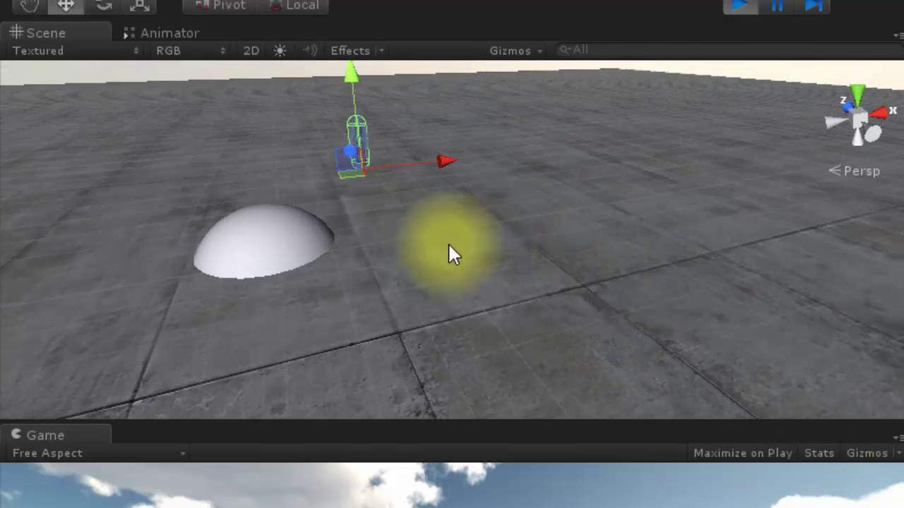
{"action": "mouse_move", "coordinate": [612, 248]}
{"action": "left_mouse_down", "text": "alt"}
{"action": "mouse_move", "coordinate": [722, 278]}
{"action": "mouse_move", "coordinate": [746, 346]}
{"action": "mouse_move", "coordinate": [456, 143]}
{"action": "left_mouse_up", "text": "alt"}
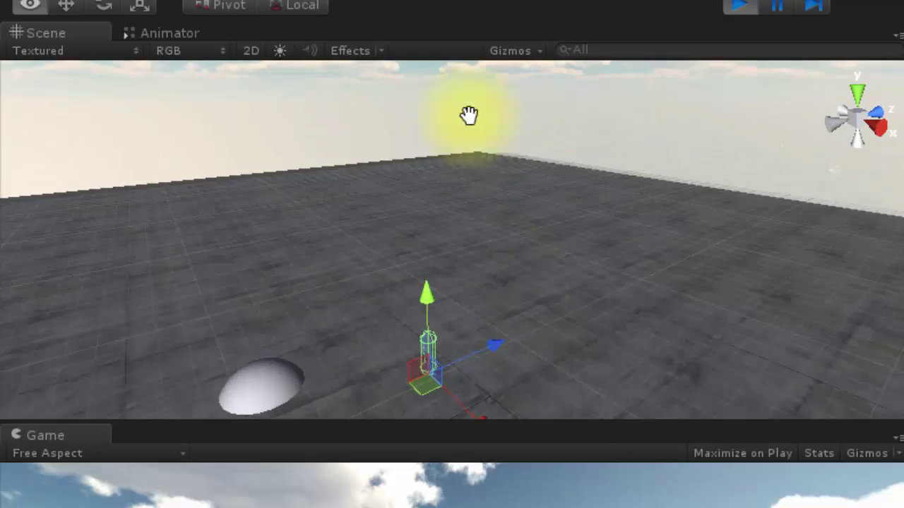
{"action": "key", "text": "f"}
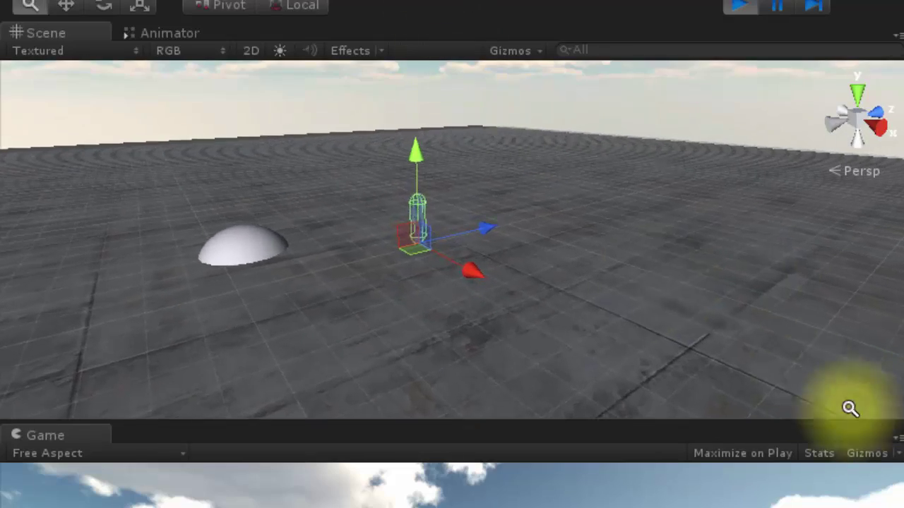
{"action": "right_click_drag", "start_coordinate": [847, 407], "coordinate": [900, 362], "text": "alt"}
{"action": "mouse_move", "coordinate": [900, 362]}
{"action": "left_mouse_down", "text": "alt"}
{"action": "mouse_move", "coordinate": [539, 103]}
{"action": "mouse_move", "coordinate": [316, 202]}
{"action": "left_mouse_up", "text": "alt"}
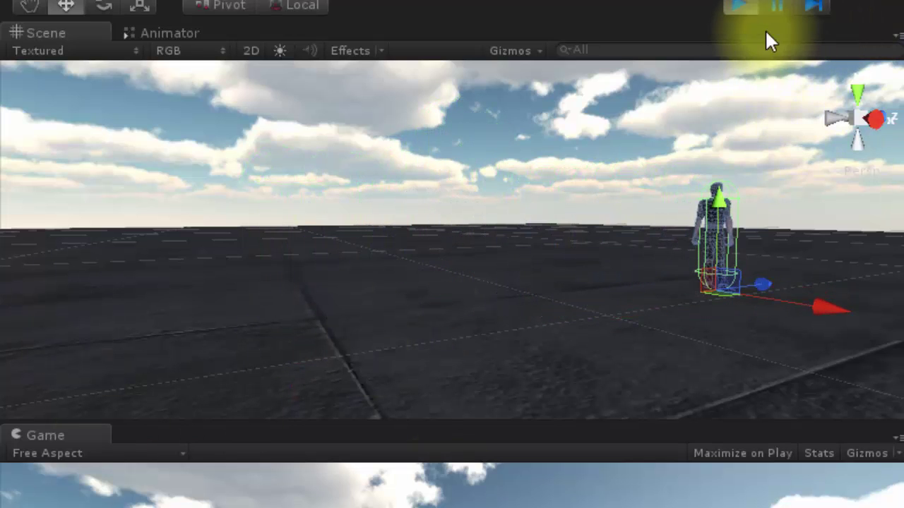
{"action": "left_click_drag", "start_coordinate": [809, 324], "coordinate": [732, 331], "text": "alt"}
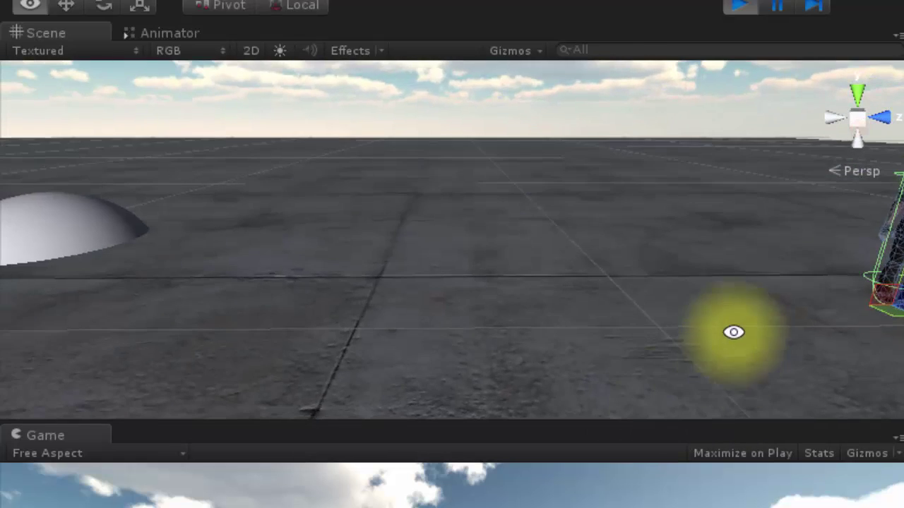
{"action": "left_click_drag", "start_coordinate": [656, 327], "coordinate": [141, 300]}
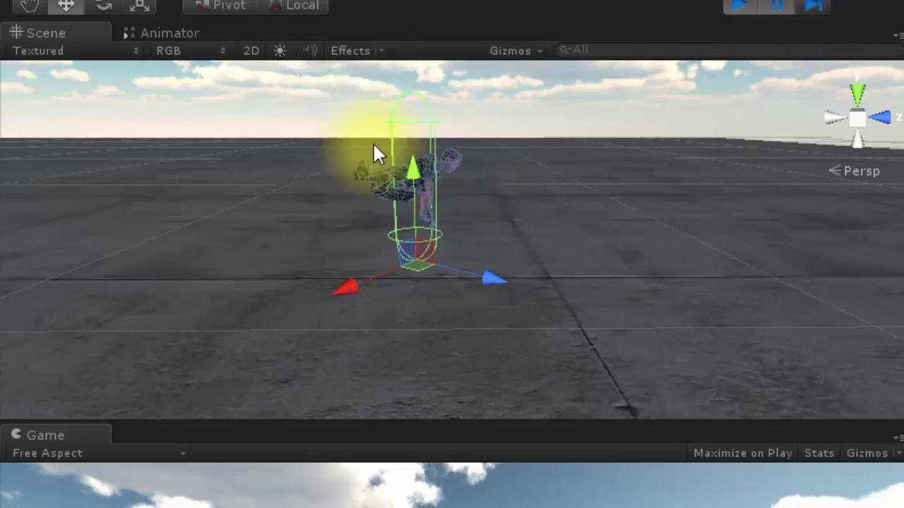
{"action": "mouse_move", "coordinate": [430, 347]}
{"action": "left_mouse_down", "text": "alt"}
{"action": "mouse_move", "coordinate": [765, 430]}
{"action": "mouse_move", "coordinate": [473, 281]}
{"action": "left_mouse_up", "text": "alt"}
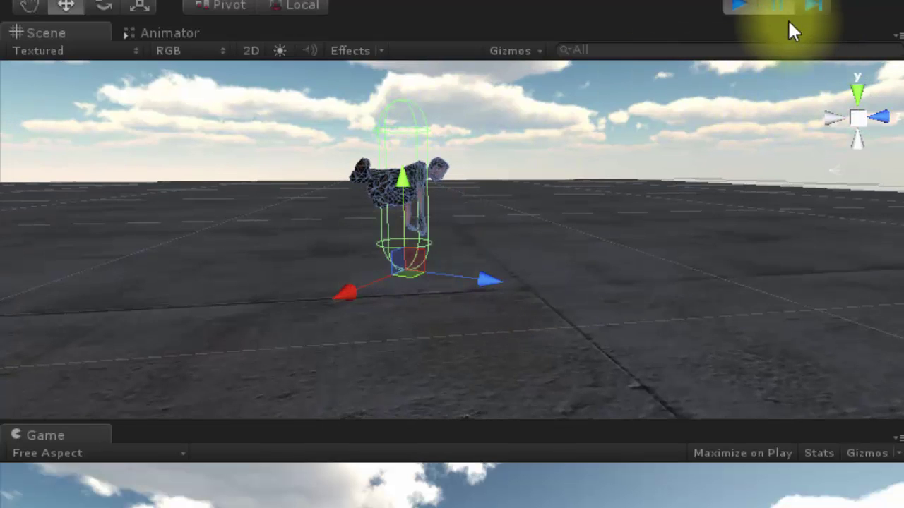
Step the paused animation through the flip while orbiting to inspect the capsule collider.
{"action": "left_click", "coordinate": [813, 6]}
{"action": "left_click", "coordinate": [814, 6]}
{"action": "left_click", "coordinate": [813, 6]}
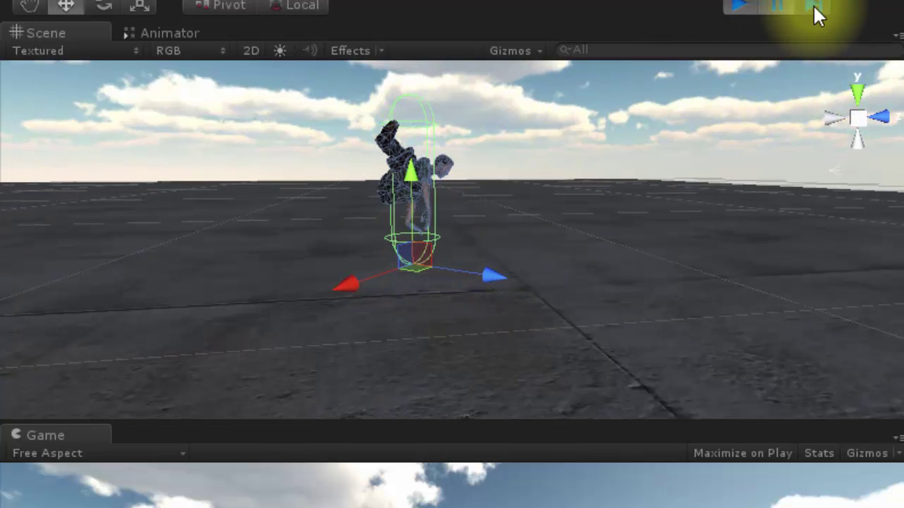
{"action": "left_click_drag", "start_coordinate": [395, 274], "coordinate": [873, 385], "text": "alt"}
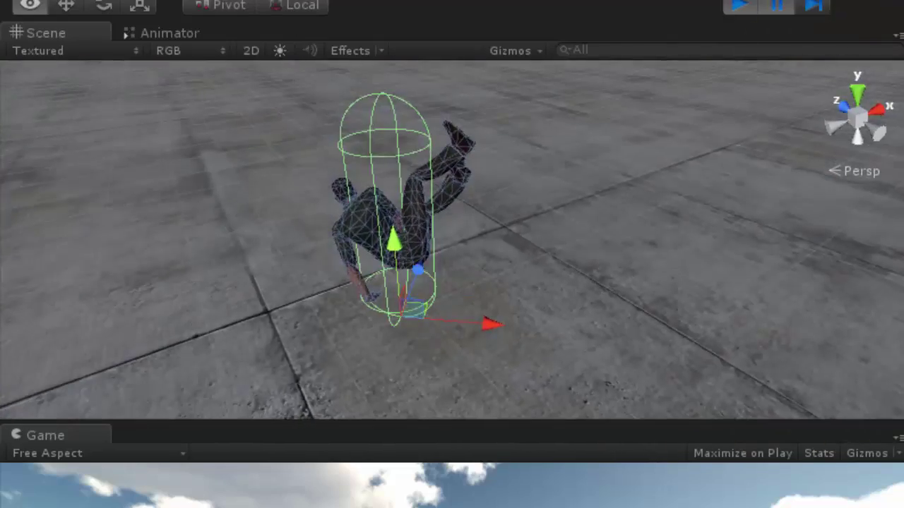
{"action": "mouse_move", "coordinate": [555, 405]}
{"action": "left_mouse_down", "text": "alt"}
{"action": "mouse_move", "coordinate": [81, 308]}
{"action": "mouse_move", "coordinate": [809, 376]}
{"action": "left_mouse_up", "text": "alt"}
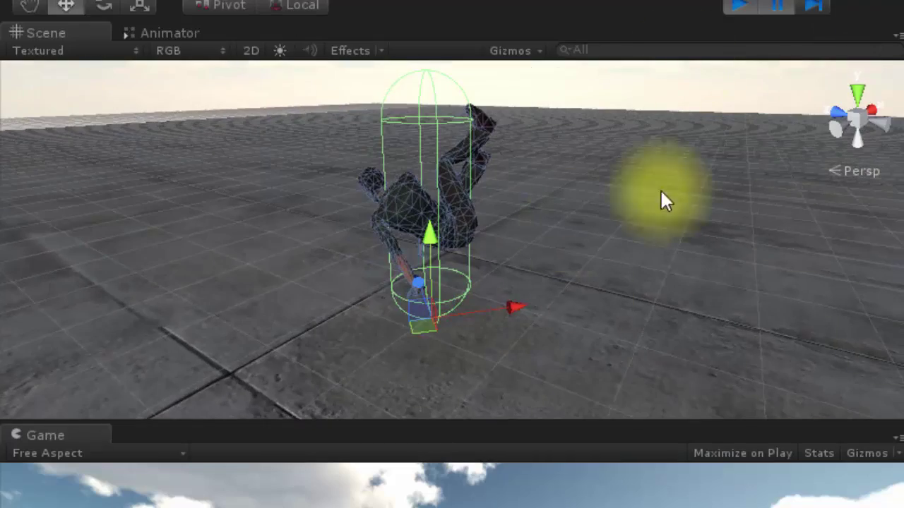
{"action": "mouse_move", "coordinate": [732, 268]}
{"action": "left_mouse_down", "text": "alt"}
{"action": "mouse_move", "coordinate": [321, 264]}
{"action": "mouse_move", "coordinate": [593, 208]}
{"action": "mouse_move", "coordinate": [359, 278]}
{"action": "left_mouse_up", "text": "alt"}
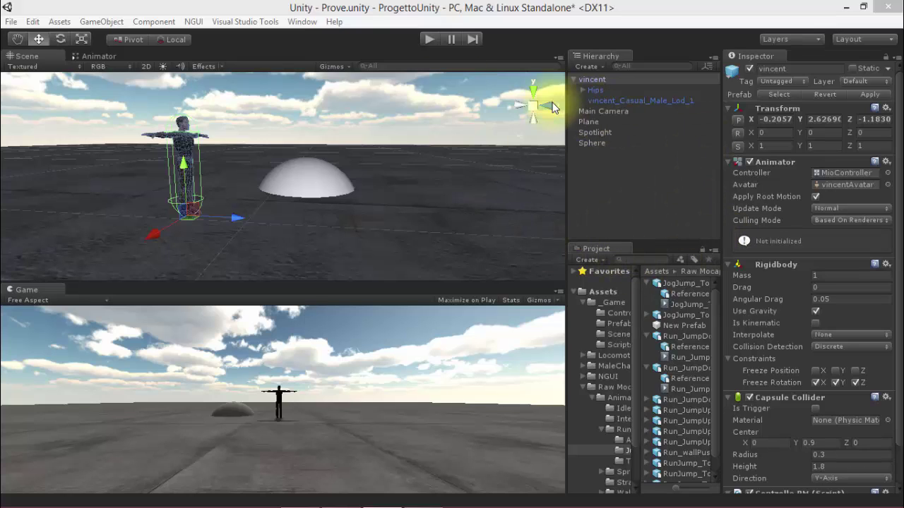
Rename the Run_JumpDownHigh_Roll_Run state to salto in the Animator.
{"action": "left_click", "coordinate": [103, 57]}
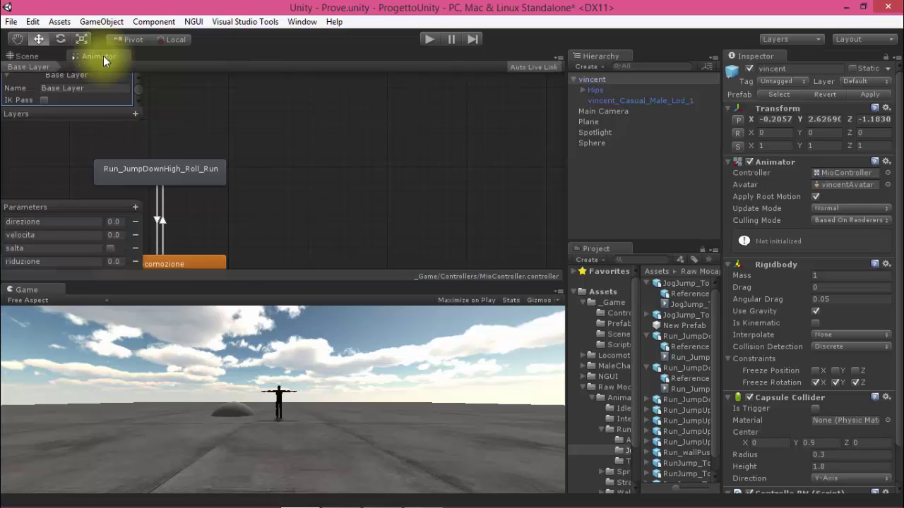
{"action": "middle_click_drag", "start_coordinate": [304, 187], "coordinate": [315, 141]}
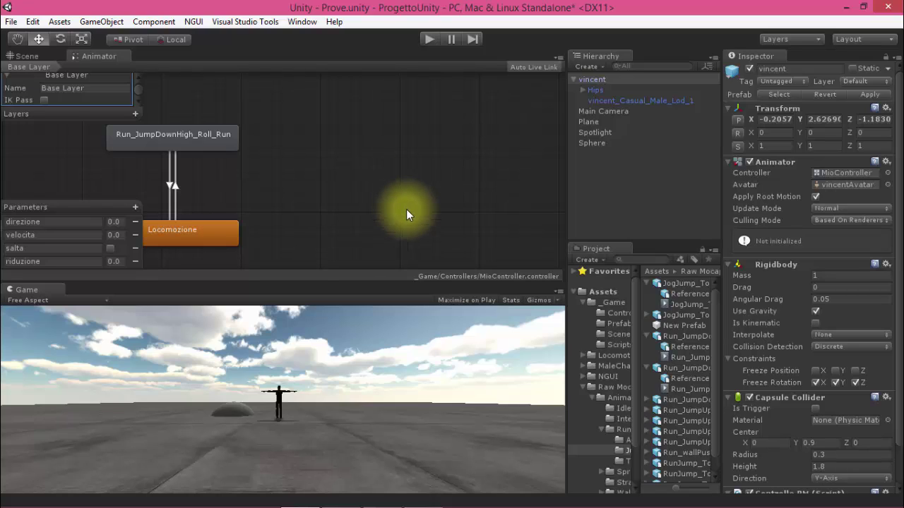
{"action": "left_click", "coordinate": [197, 133]}
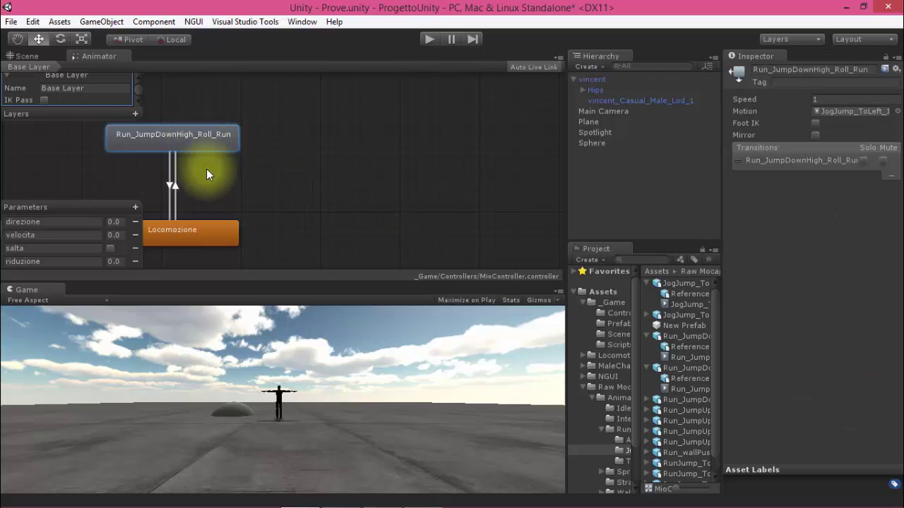
{"action": "left_click", "coordinate": [873, 69]}
{"action": "type", "text": "salto"}
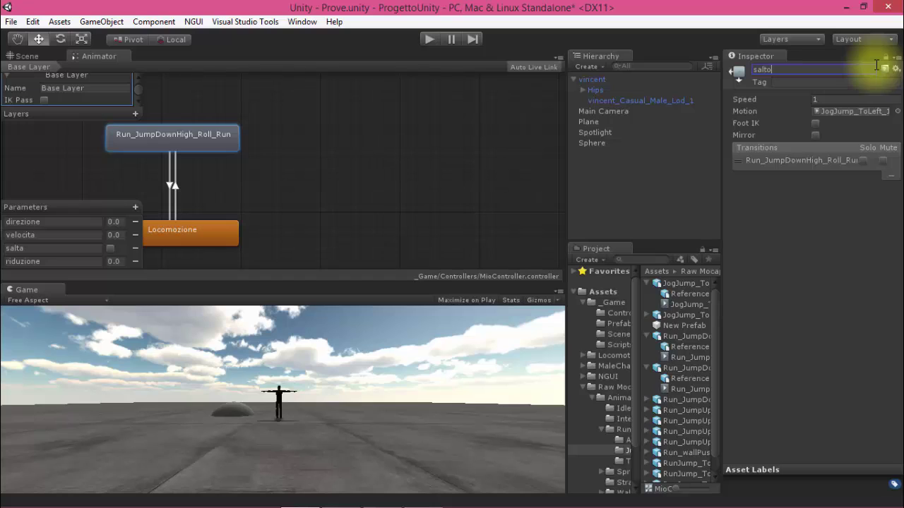
{"action": "left_click", "coordinate": [207, 141]}
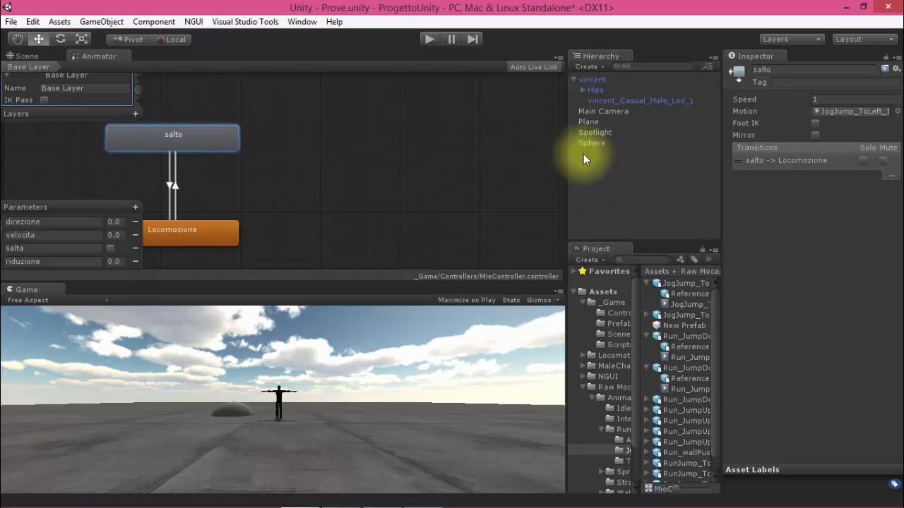
{"action": "left_click", "coordinate": [805, 113]}
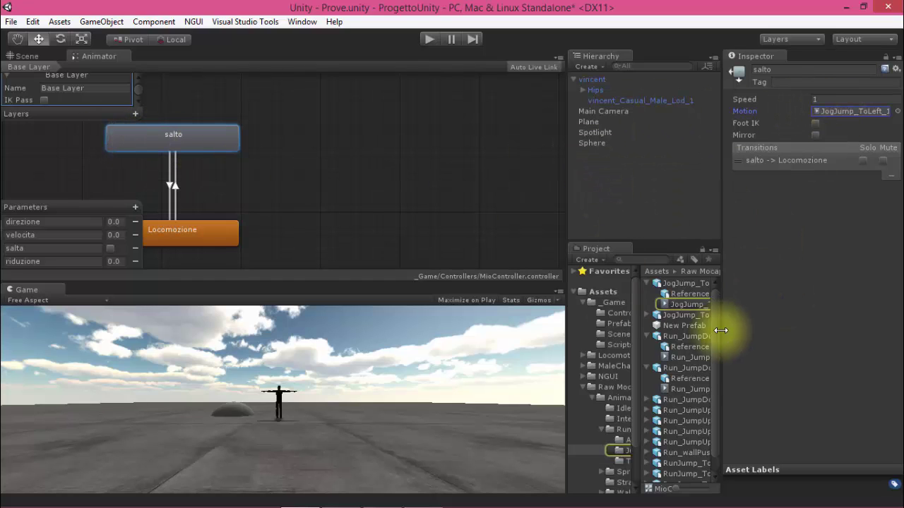
Select the JogJump_ToLeft_1 clip, enlarge the Inspector panels, and expand its Curves settings.
{"action": "left_click", "coordinate": [698, 284]}
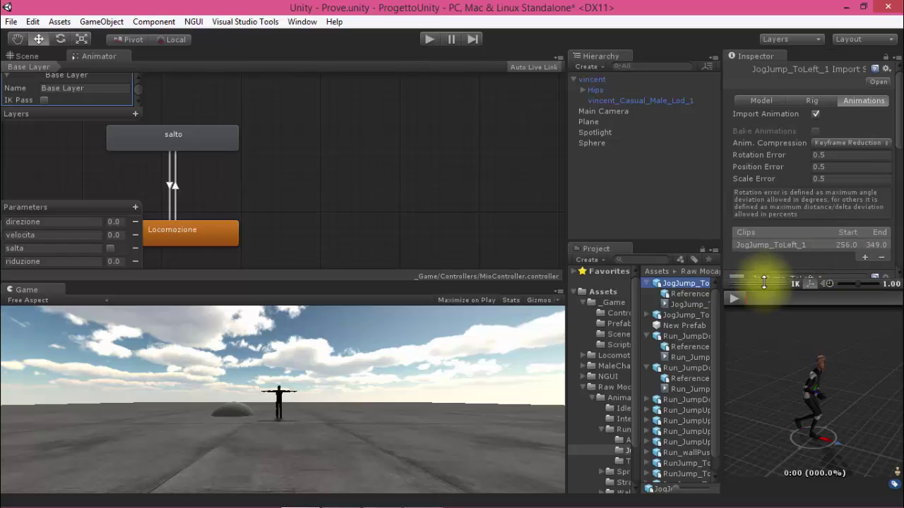
{"action": "left_click_drag", "start_coordinate": [764, 283], "coordinate": [758, 387]}
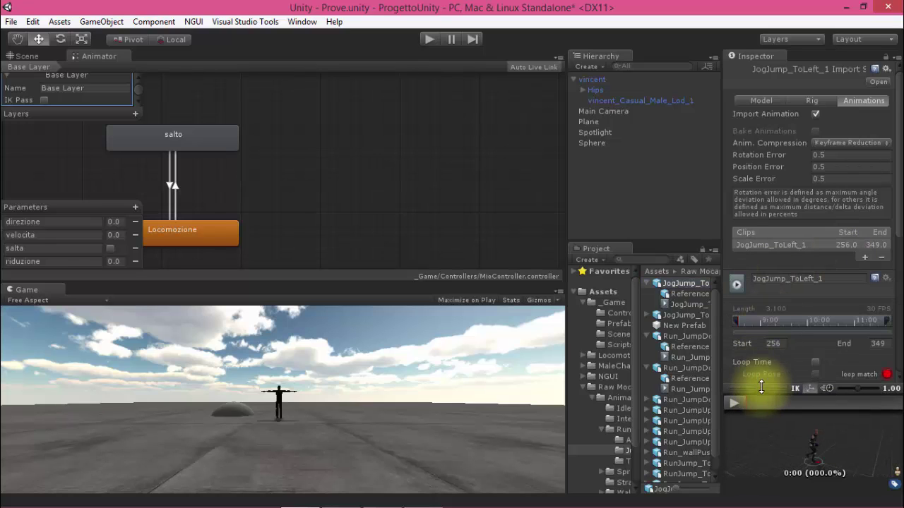
{"action": "left_click_drag", "start_coordinate": [894, 204], "coordinate": [893, 339]}
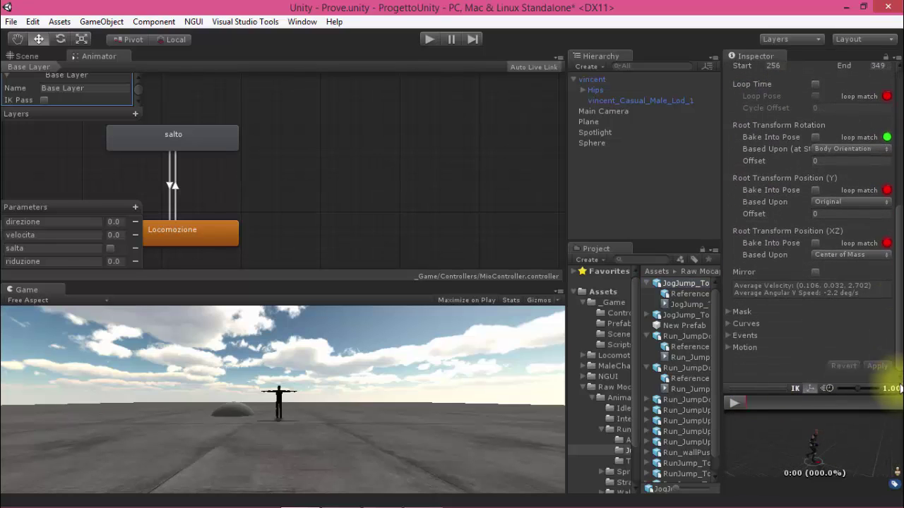
{"action": "left_click", "coordinate": [728, 324]}
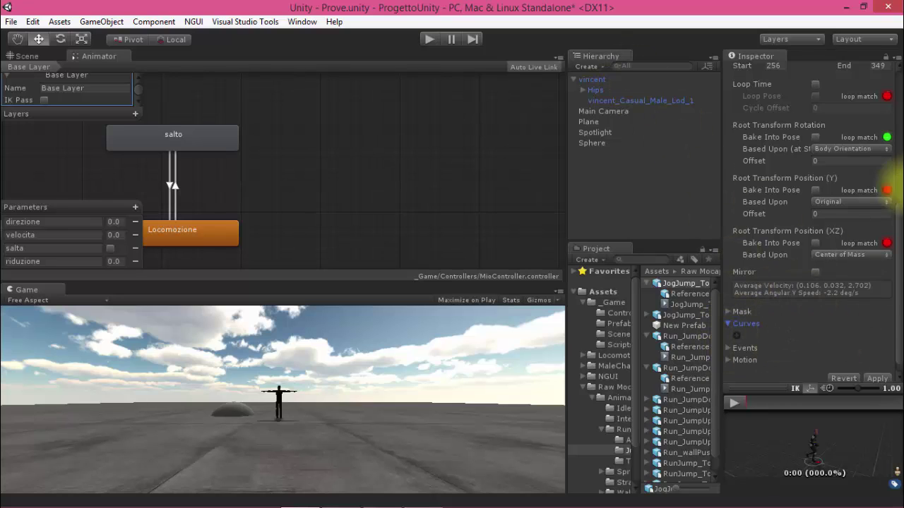
{"action": "left_click_drag", "start_coordinate": [891, 260], "coordinate": [891, 304]}
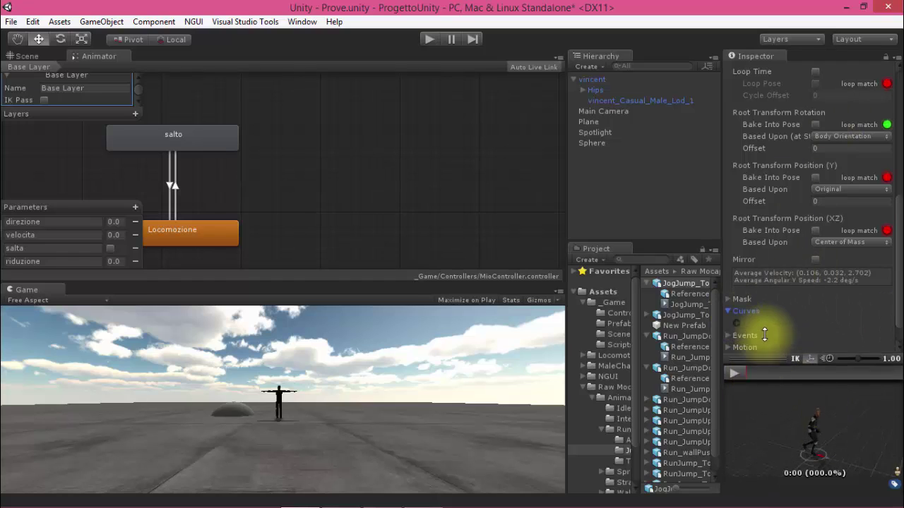
{"action": "left_click_drag", "start_coordinate": [763, 387], "coordinate": [773, 325]}
{"action": "left_click_drag", "start_coordinate": [902, 258], "coordinate": [888, 323]}
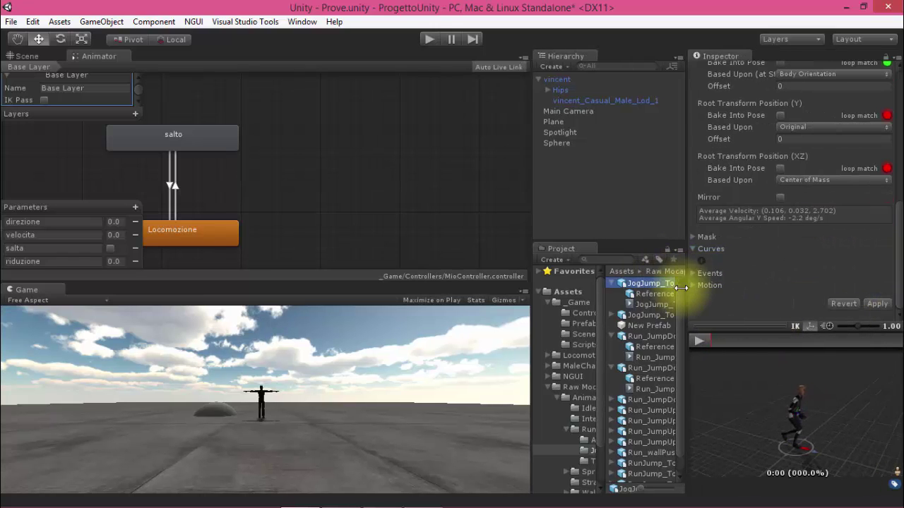
{"action": "left_click_drag", "start_coordinate": [720, 279], "coordinate": [647, 281]}
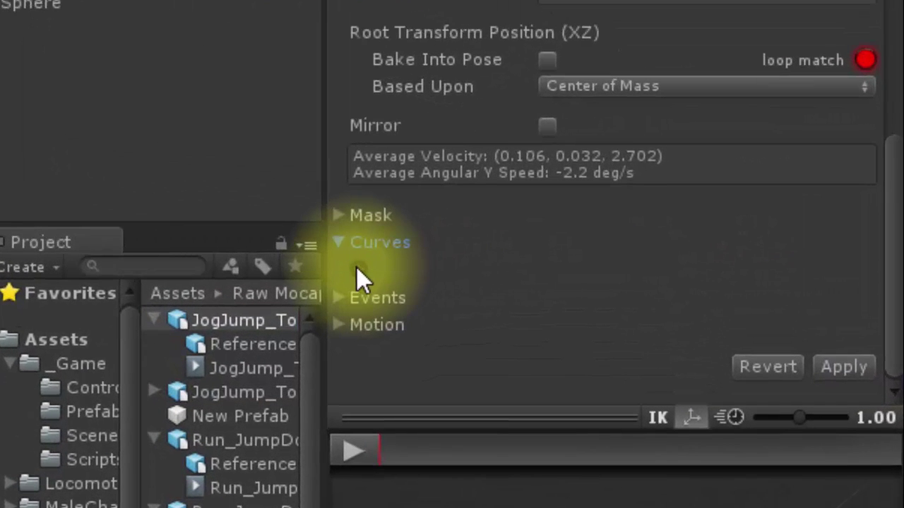
Add a new curve to the JogJump_ToLeft clip and name it curvaSalto.
{"action": "left_click", "coordinate": [662, 260]}
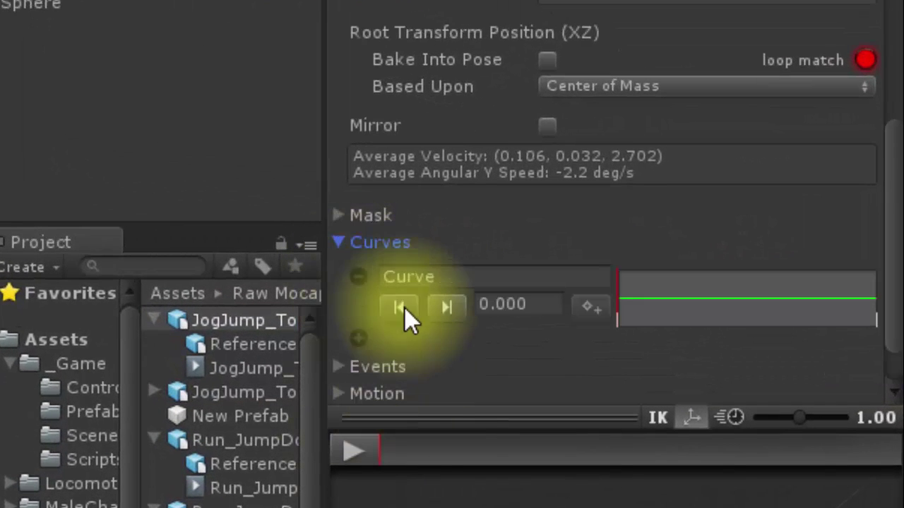
{"action": "left_click", "coordinate": [407, 277]}
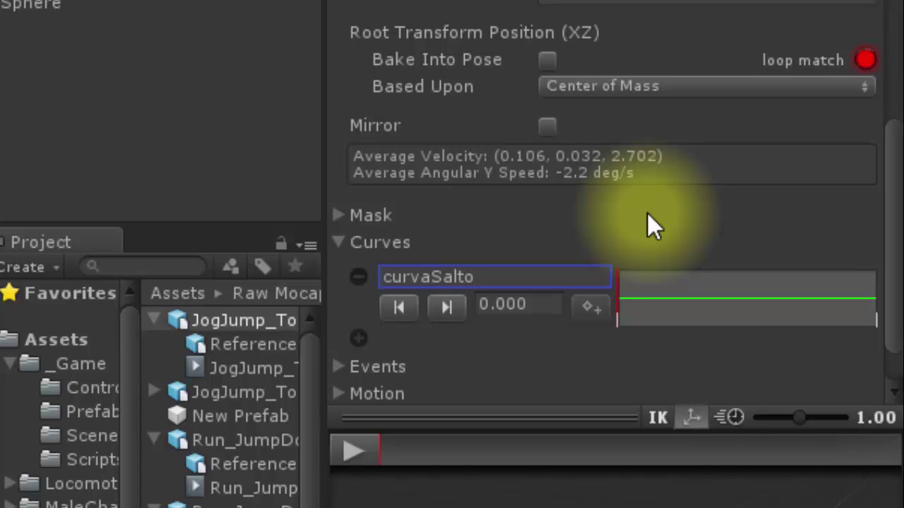
{"action": "left_click_drag", "start_coordinate": [387, 277], "coordinate": [509, 270]}
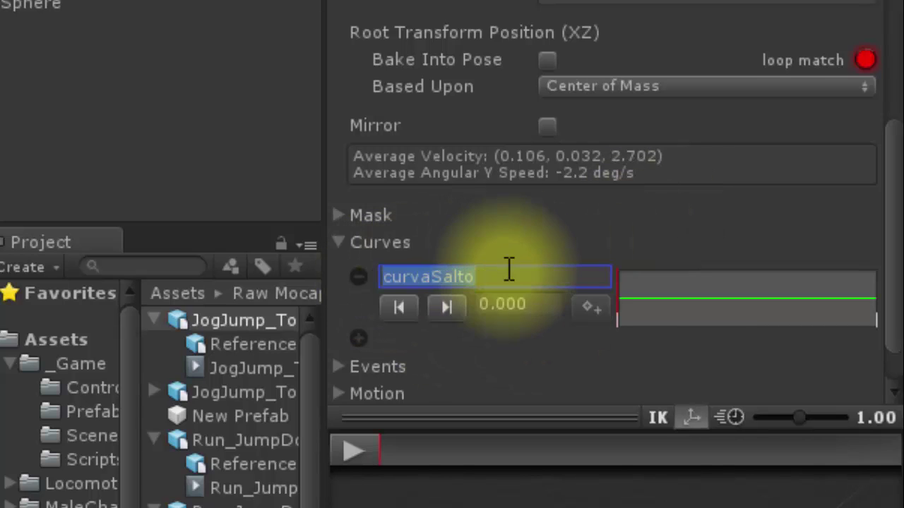
{"action": "left_click", "coordinate": [512, 274]}
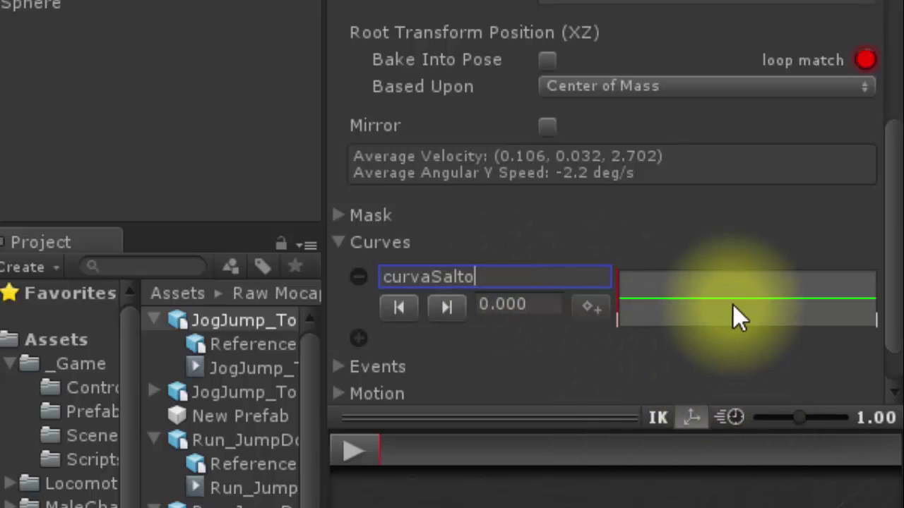
{"action": "key", "text": "Return"}
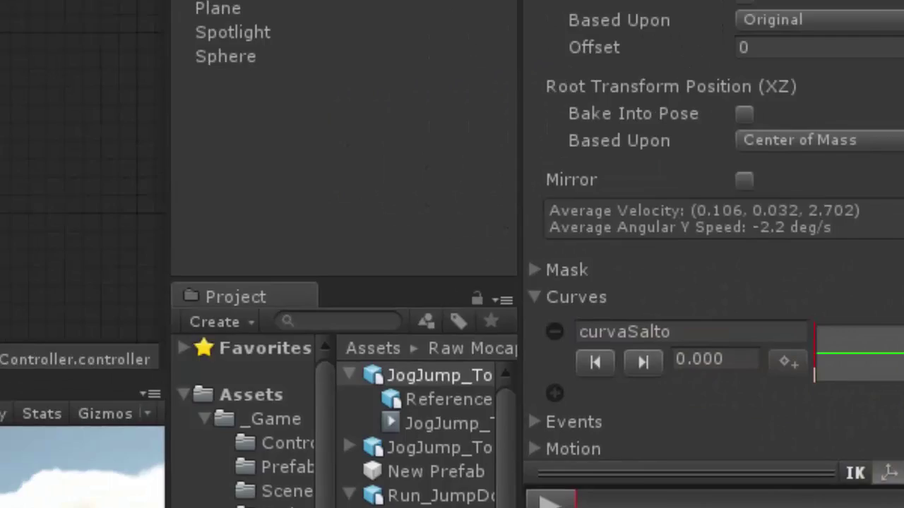
Raise the curvaSalto starting key to about 0.046, sloping down to zero, with Clamp wrap mode.
{"action": "left_click", "coordinate": [747, 298]}
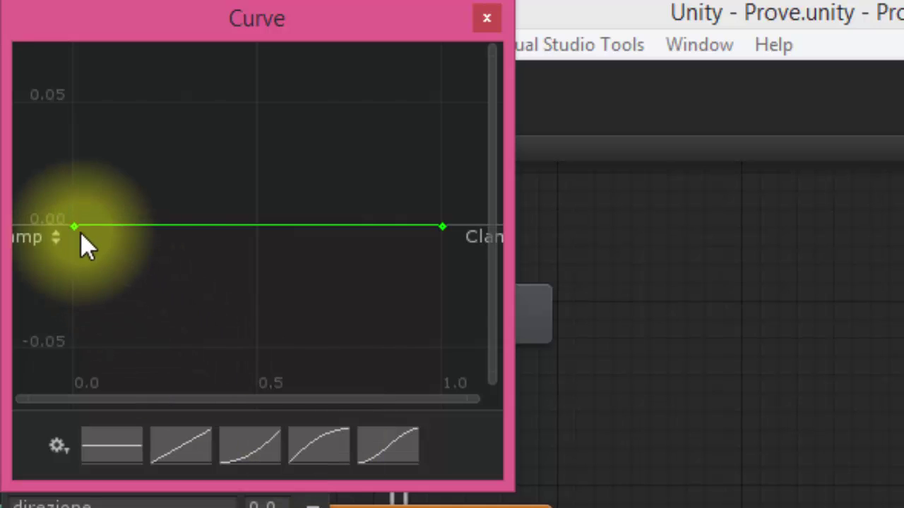
{"action": "left_click_drag", "start_coordinate": [74, 226], "coordinate": [78, 92]}
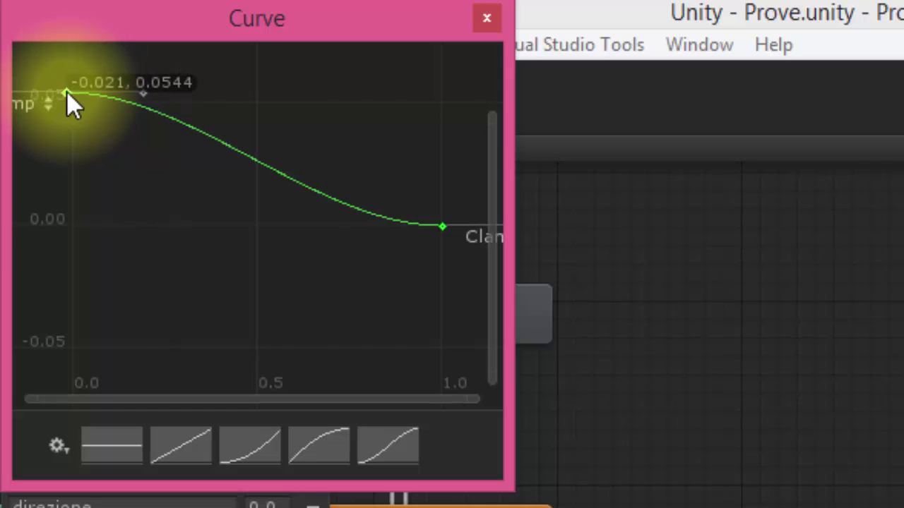
{"action": "left_click_drag", "start_coordinate": [76, 92], "coordinate": [67, 91]}
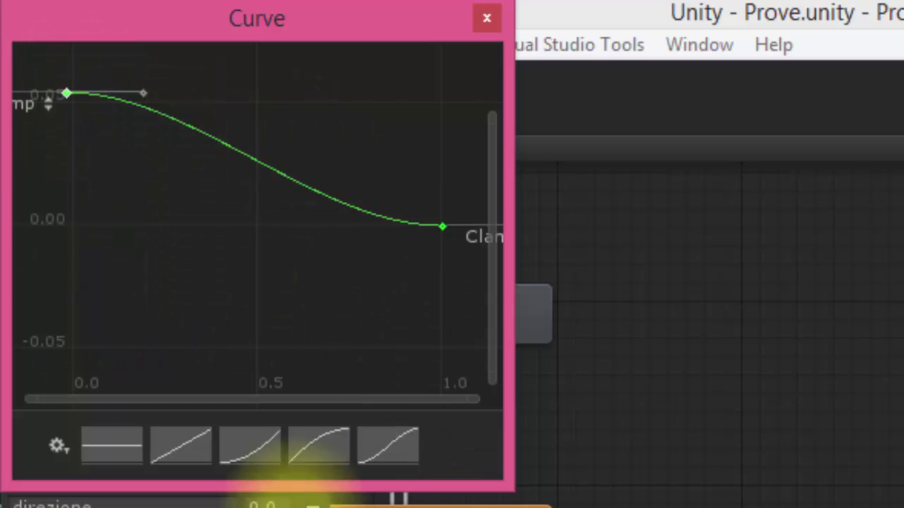
{"action": "mouse_move", "coordinate": [66, 93]}
{"action": "left_mouse_down"}
{"action": "mouse_move", "coordinate": [86, 112]}
{"action": "mouse_move", "coordinate": [74, 107]}
{"action": "mouse_move", "coordinate": [61, 74]}
{"action": "mouse_move", "coordinate": [115, 185]}
{"action": "left_mouse_up"}
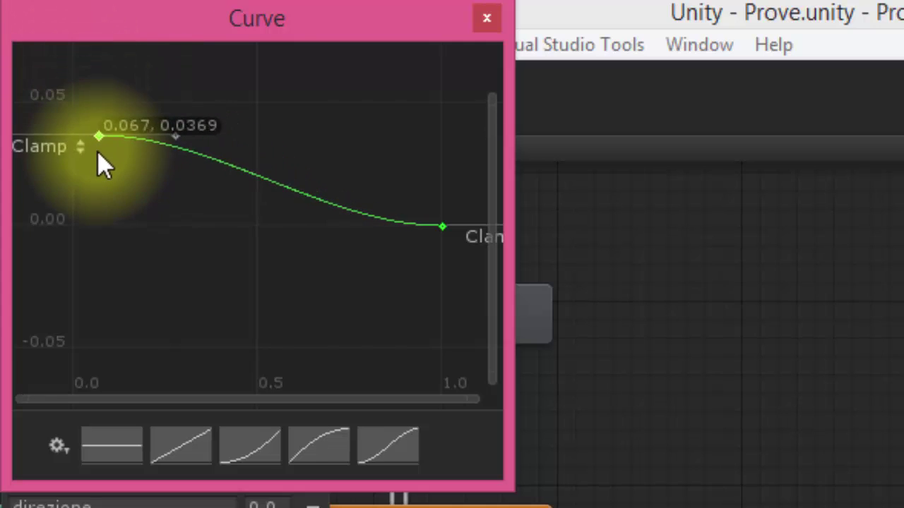
{"action": "left_click_drag", "start_coordinate": [115, 185], "coordinate": [100, 204]}
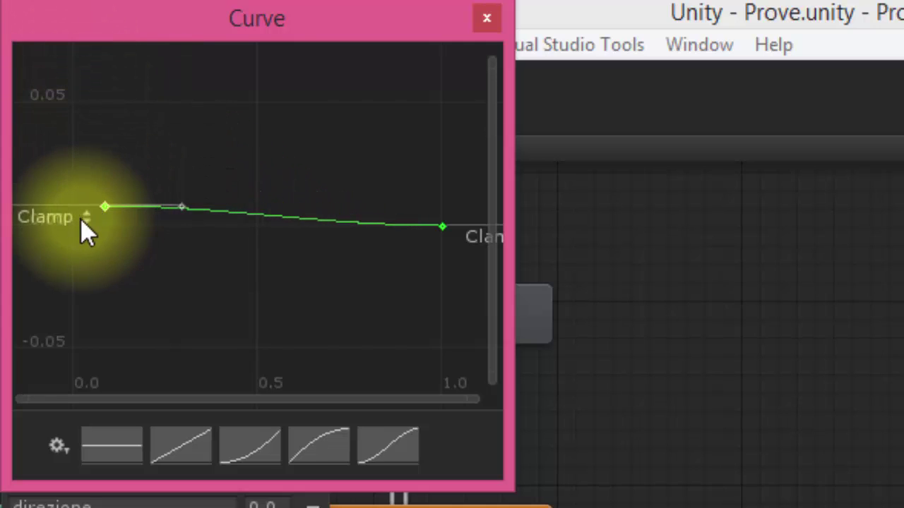
{"action": "left_click", "coordinate": [83, 212]}
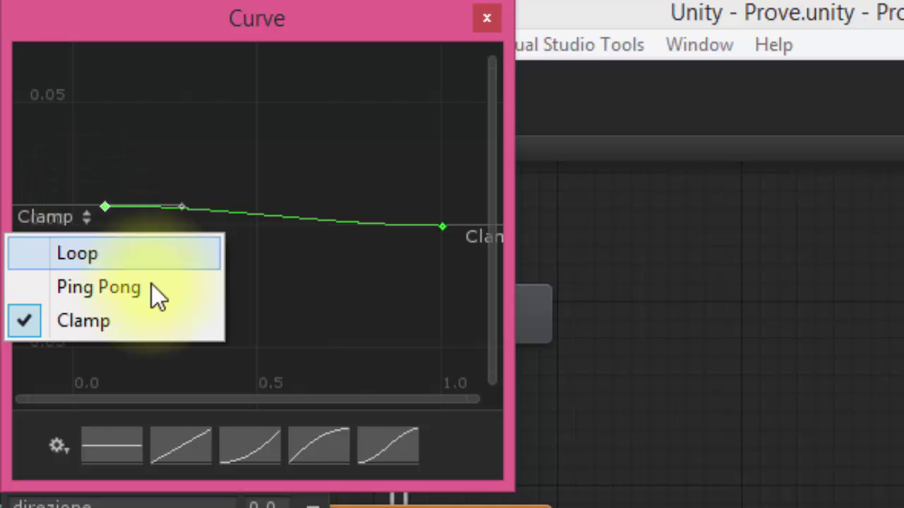
{"action": "left_click", "coordinate": [107, 206]}
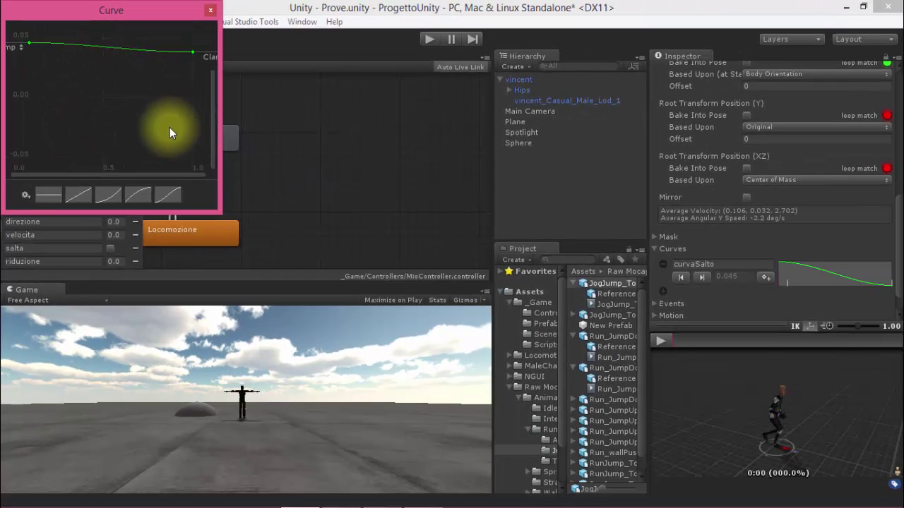
{"action": "scroll", "coordinate": [152, 157], "scroll_direction": "down", "scroll_amount": 2}
{"action": "scroll", "coordinate": [150, 141], "scroll_direction": "down", "scroll_amount": 2}
{"action": "scroll", "coordinate": [144, 129], "scroll_direction": "down", "scroll_amount": 2}
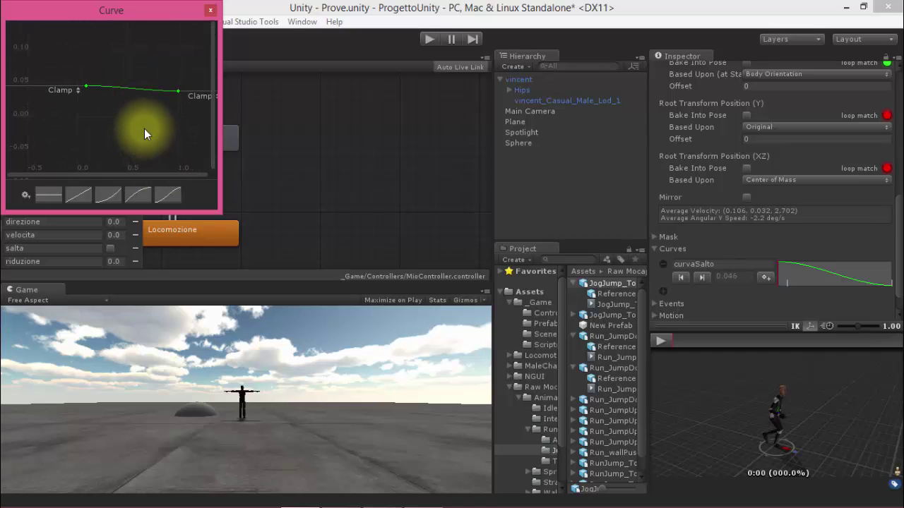
{"action": "scroll", "coordinate": [142, 122], "scroll_direction": "down", "scroll_amount": 1}
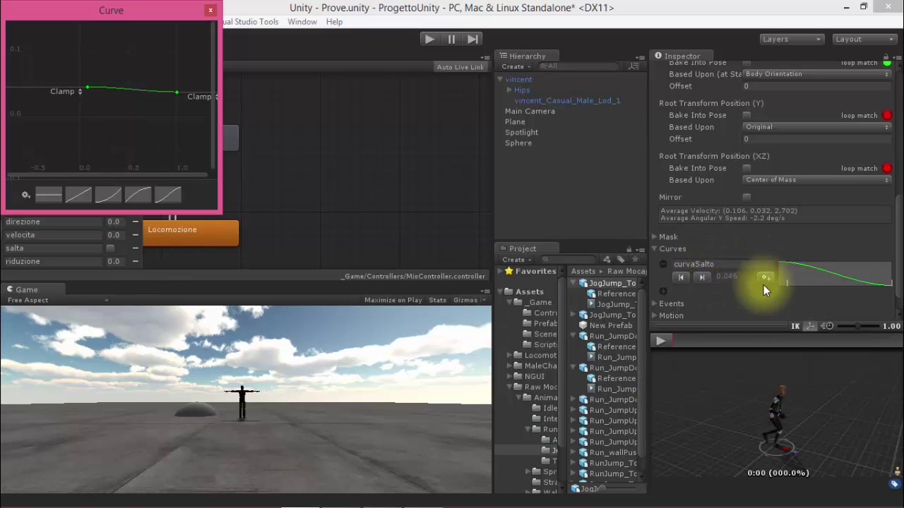
Set the curvaSalto curve's value at the clip start to 1.
{"action": "left_click", "coordinate": [732, 276]}
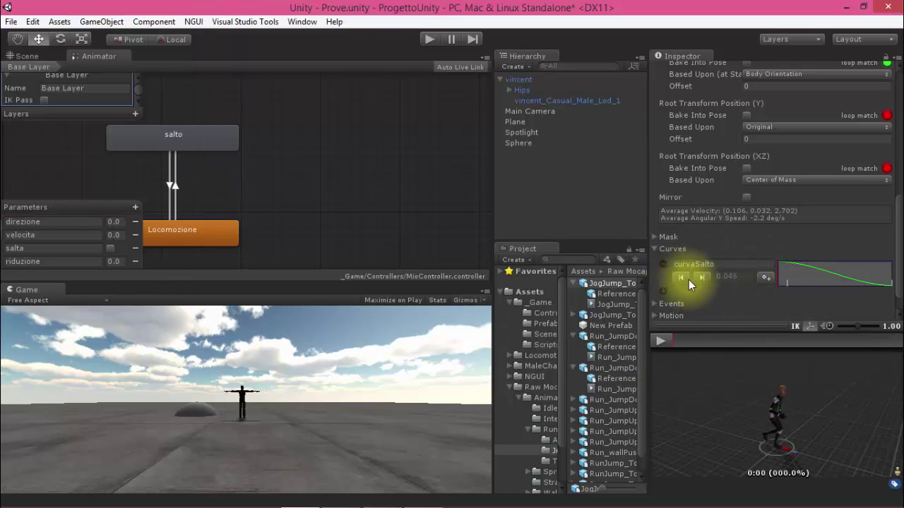
{"action": "left_click", "coordinate": [727, 277]}
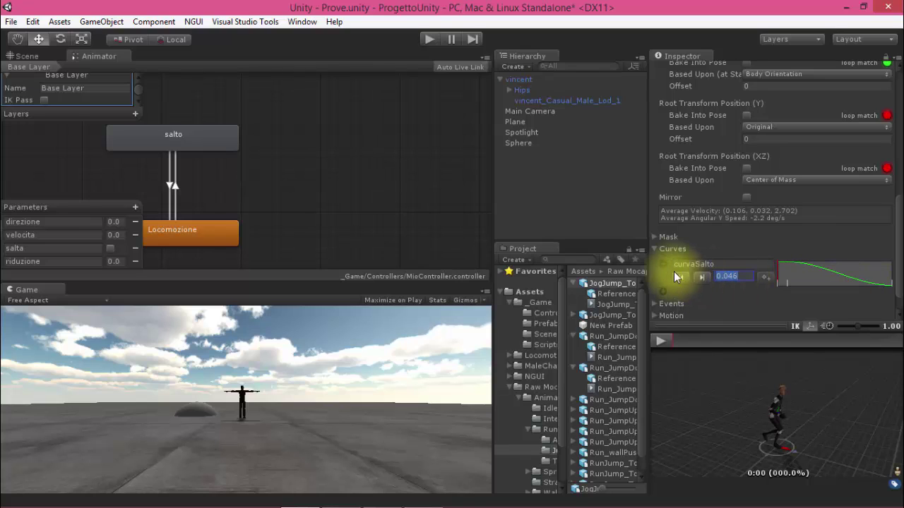
{"action": "type", "text": "1"}
{"action": "key", "text": "Return"}
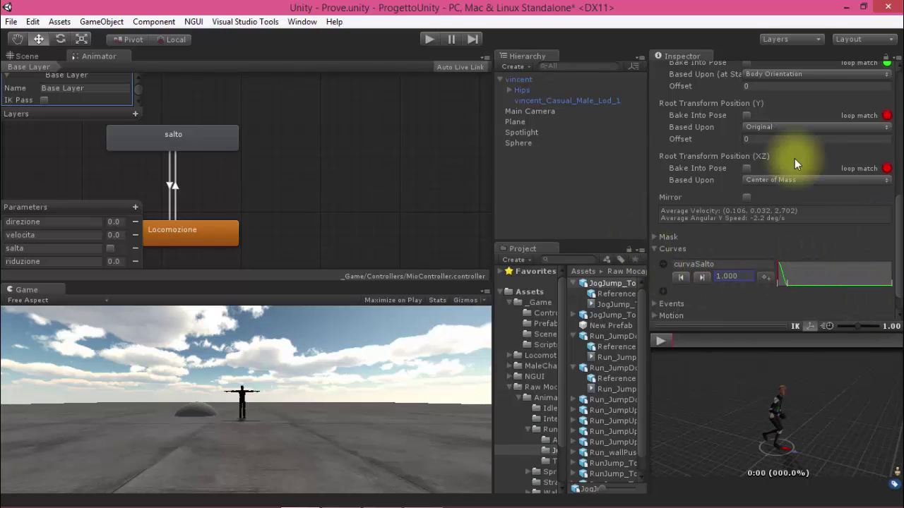
Raise the end key to about 1.0 and delete the dip key so the curve stays flat.
{"action": "left_click", "coordinate": [827, 275]}
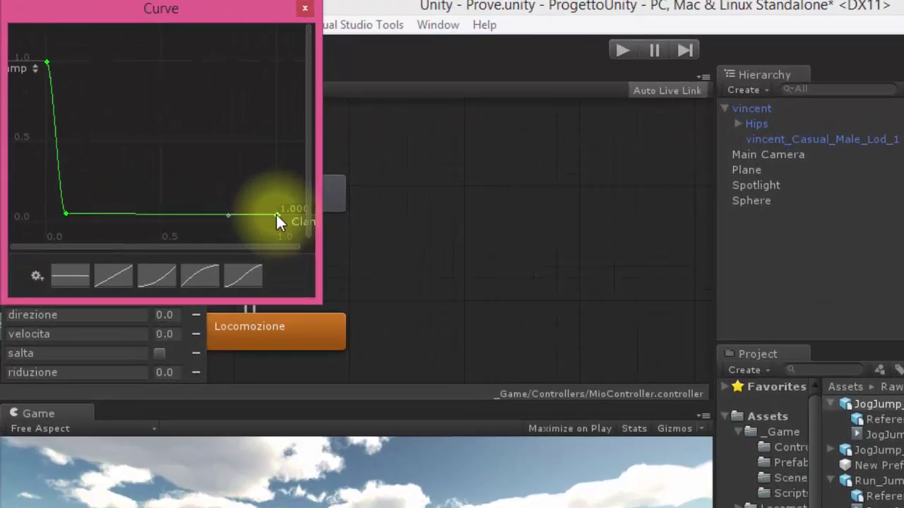
{"action": "left_click_drag", "start_coordinate": [191, 153], "coordinate": [194, 48]}
{"action": "mouse_move", "coordinate": [520, 99]}
{"action": "left_mouse_down"}
{"action": "mouse_move", "coordinate": [521, 114]}
{"action": "mouse_move", "coordinate": [512, 105]}
{"action": "mouse_move", "coordinate": [518, 96]}
{"action": "mouse_move", "coordinate": [483, 97]}
{"action": "left_mouse_up"}
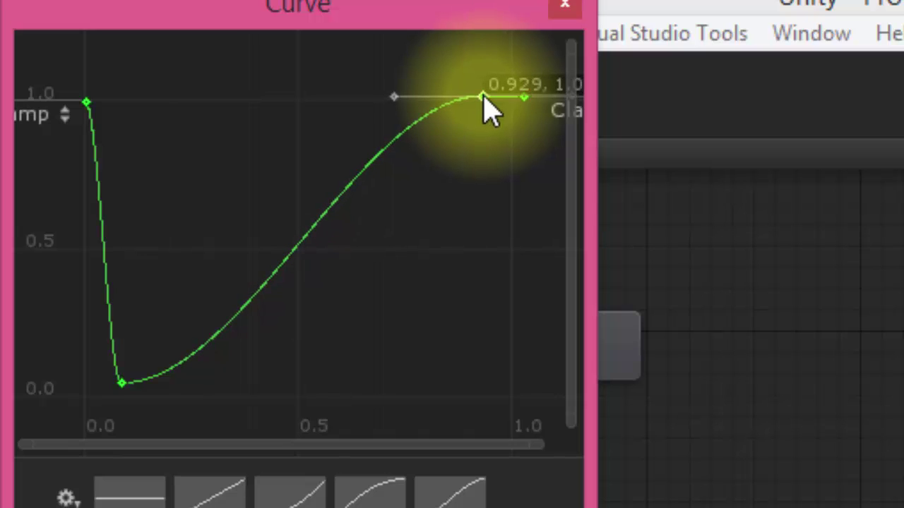
{"action": "left_click", "coordinate": [523, 97]}
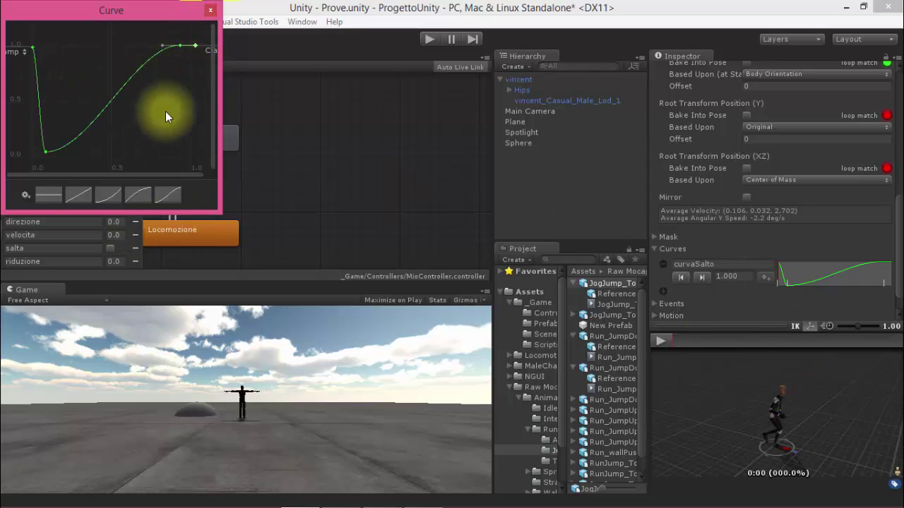
{"action": "right_click", "coordinate": [45, 151]}
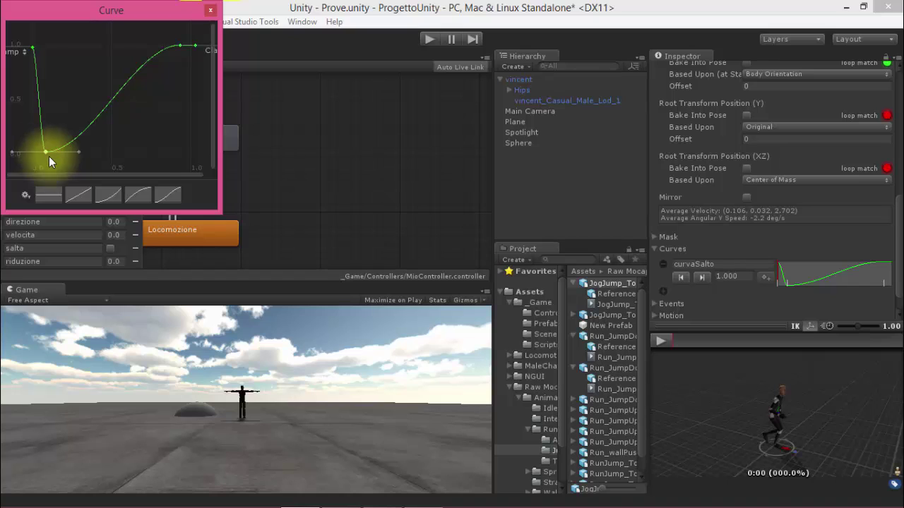
{"action": "left_click", "coordinate": [132, 172]}
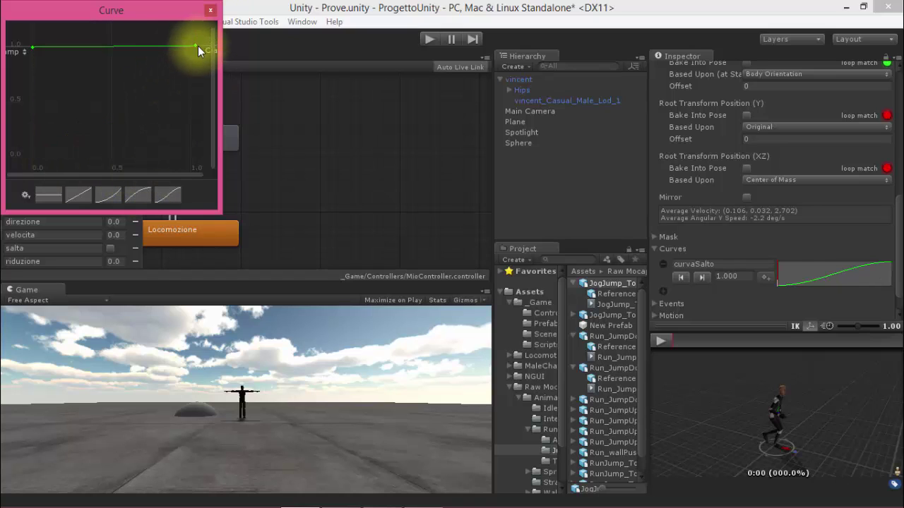
{"action": "left_click_drag", "start_coordinate": [221, 53], "coordinate": [357, 79]}
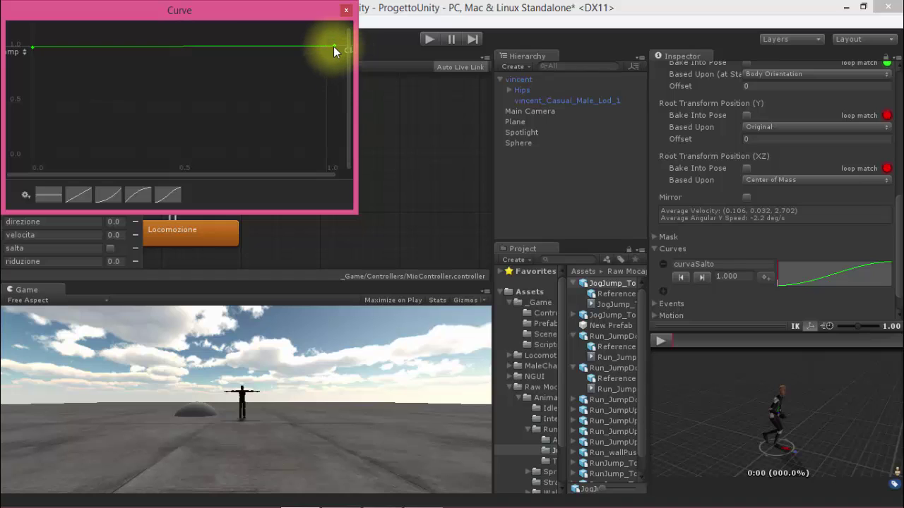
{"action": "left_click_drag", "start_coordinate": [333, 44], "coordinate": [331, 45]}
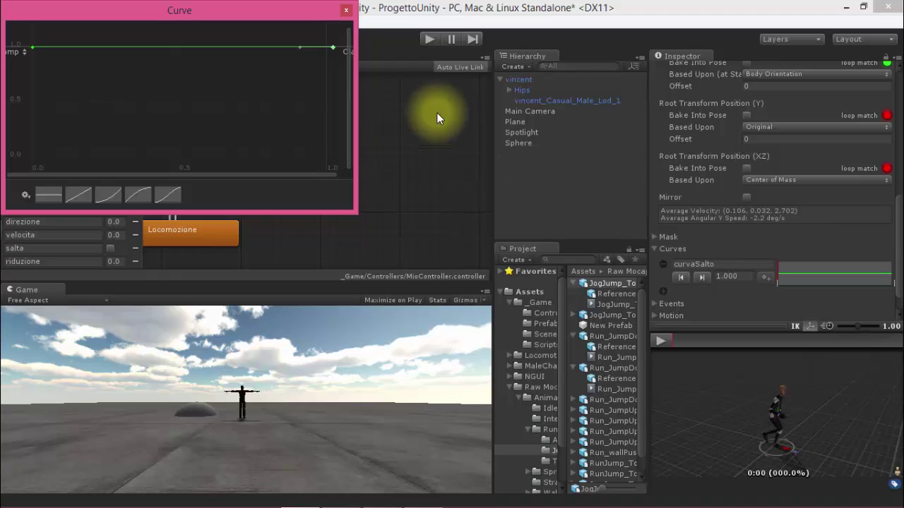
{"action": "left_click", "coordinate": [346, 10]}
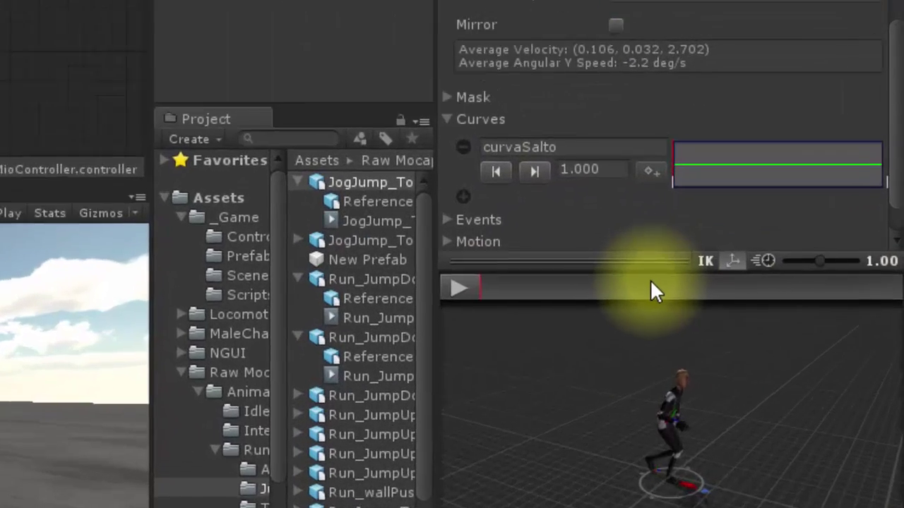
Scrub the jump preview back and forth to the frame where the salto begins.
{"action": "left_click_drag", "start_coordinate": [674, 341], "coordinate": [870, 337]}
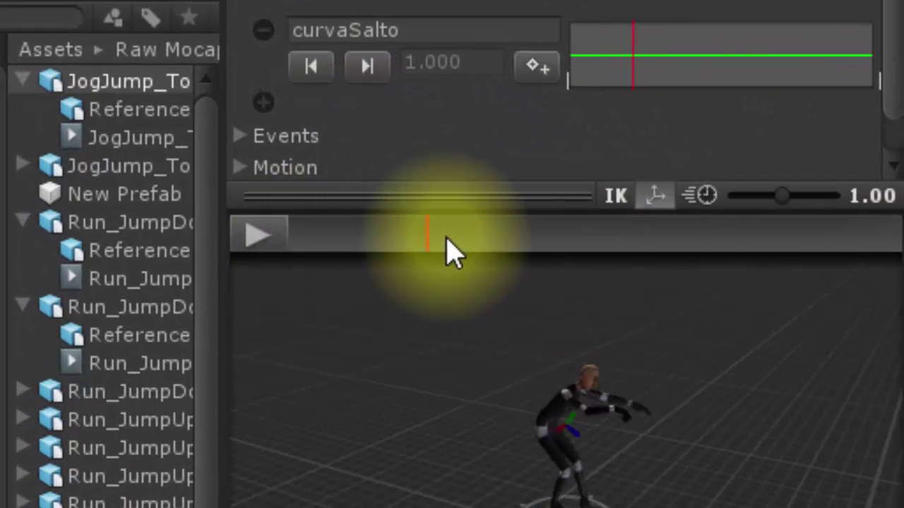
{"action": "left_click_drag", "start_coordinate": [819, 238], "coordinate": [581, 236]}
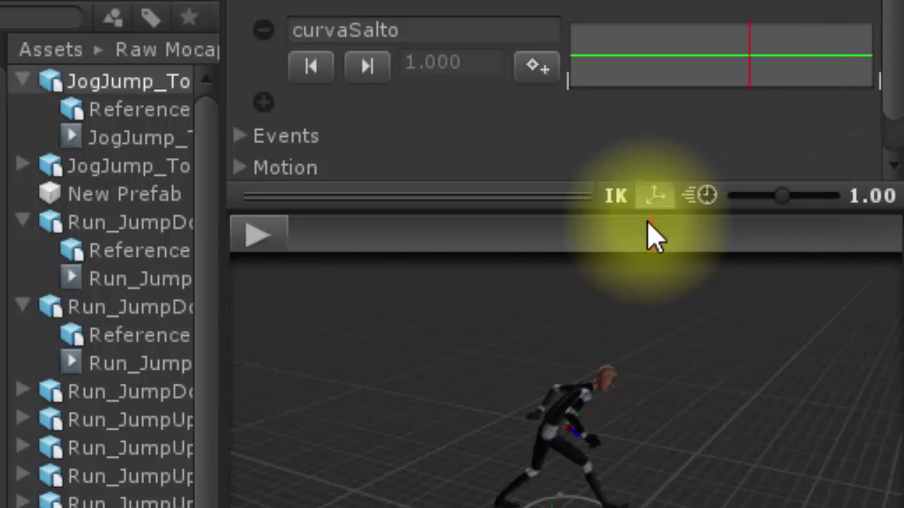
{"action": "mouse_move", "coordinate": [565, 244]}
{"action": "left_mouse_down"}
{"action": "mouse_move", "coordinate": [332, 254]}
{"action": "mouse_move", "coordinate": [310, 265]}
{"action": "mouse_move", "coordinate": [382, 276]}
{"action": "mouse_move", "coordinate": [460, 309]}
{"action": "mouse_move", "coordinate": [455, 300]}
{"action": "left_mouse_up"}
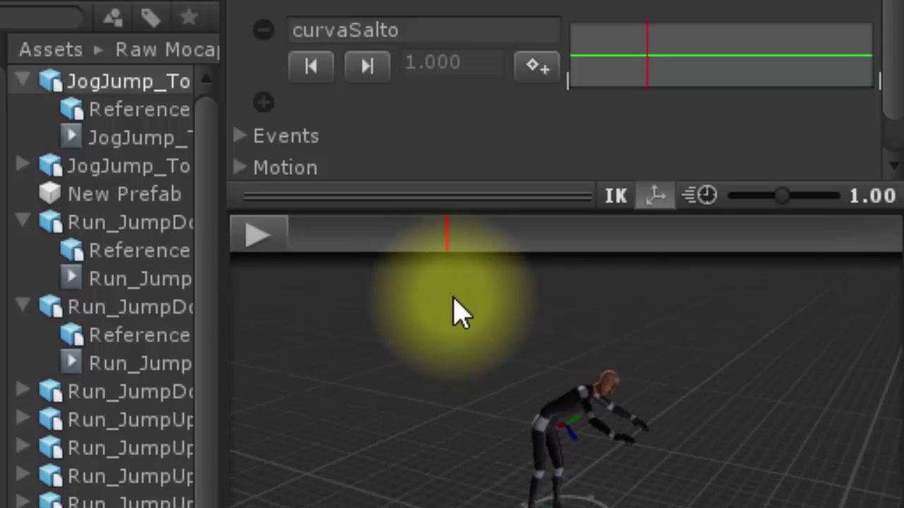
{"action": "mouse_move", "coordinate": [453, 301]}
{"action": "left_mouse_down"}
{"action": "mouse_move", "coordinate": [459, 249]}
{"action": "mouse_move", "coordinate": [449, 244]}
{"action": "left_mouse_up"}
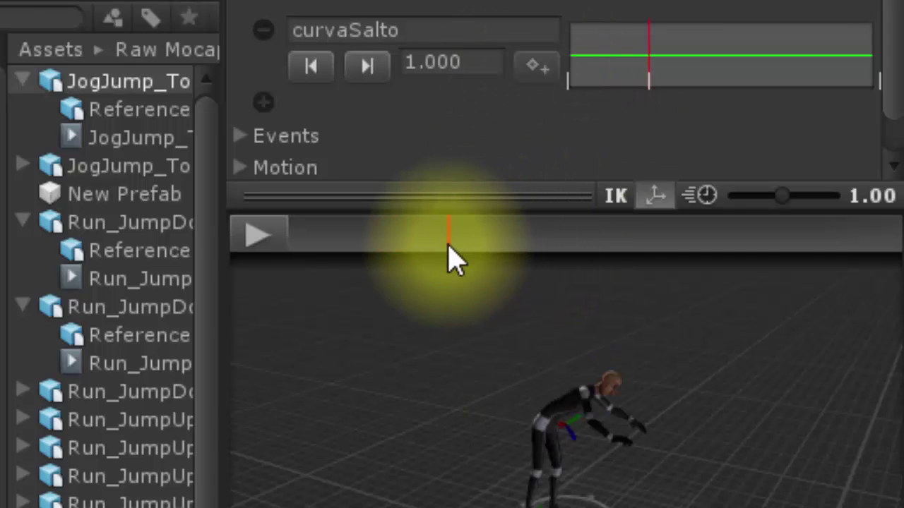
{"action": "mouse_move", "coordinate": [449, 248]}
{"action": "left_mouse_down"}
{"action": "mouse_move", "coordinate": [569, 264]}
{"action": "mouse_move", "coordinate": [504, 259]}
{"action": "mouse_move", "coordinate": [534, 277]}
{"action": "mouse_move", "coordinate": [524, 276]}
{"action": "left_mouse_up"}
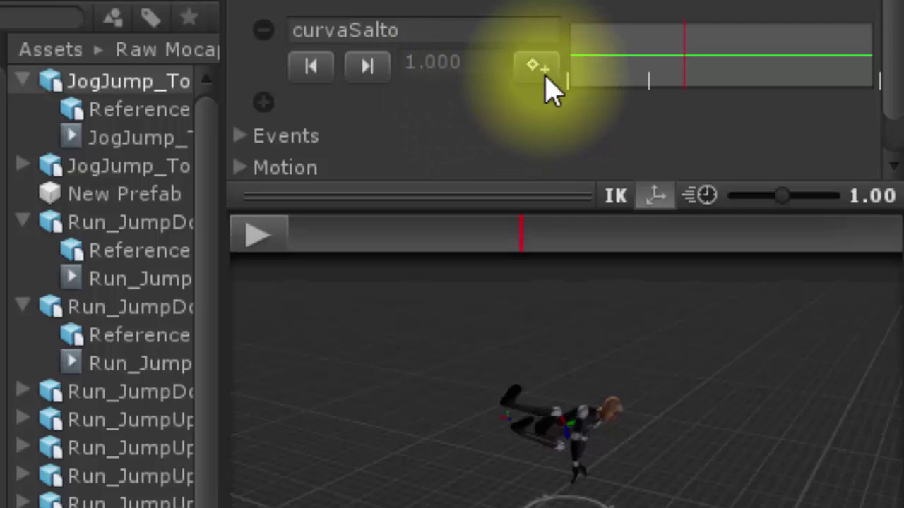
Key curvaSalto at 0.400 on the salto frame and at 1 where the salto ends.
{"action": "left_click", "coordinate": [495, 66]}
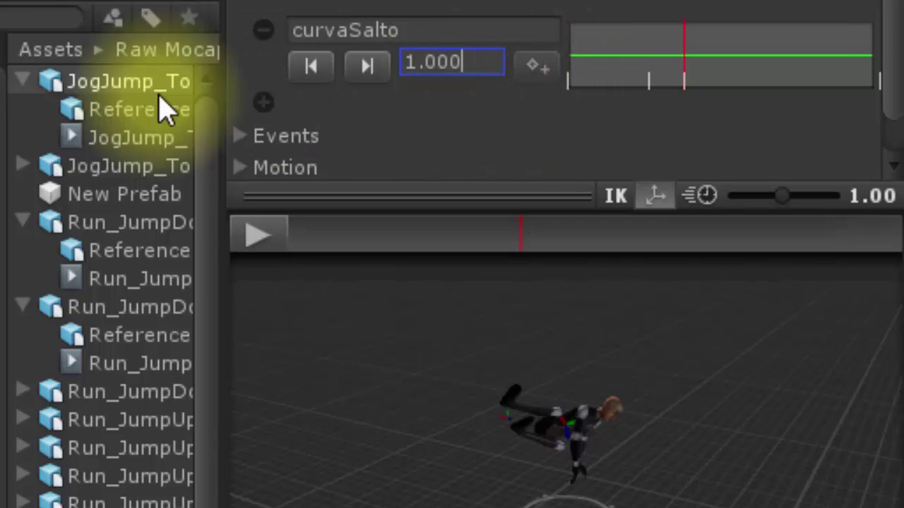
{"action": "type", "text": "0."}
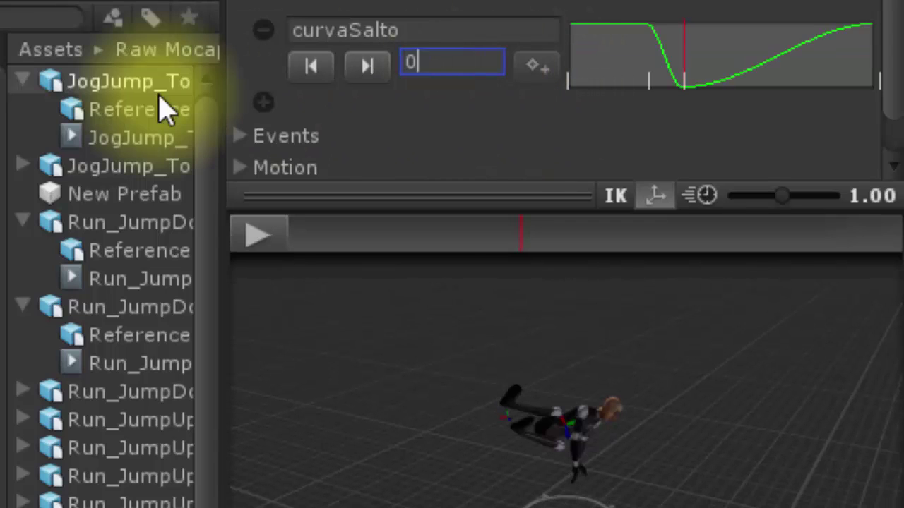
{"action": "type", "text": "400"}
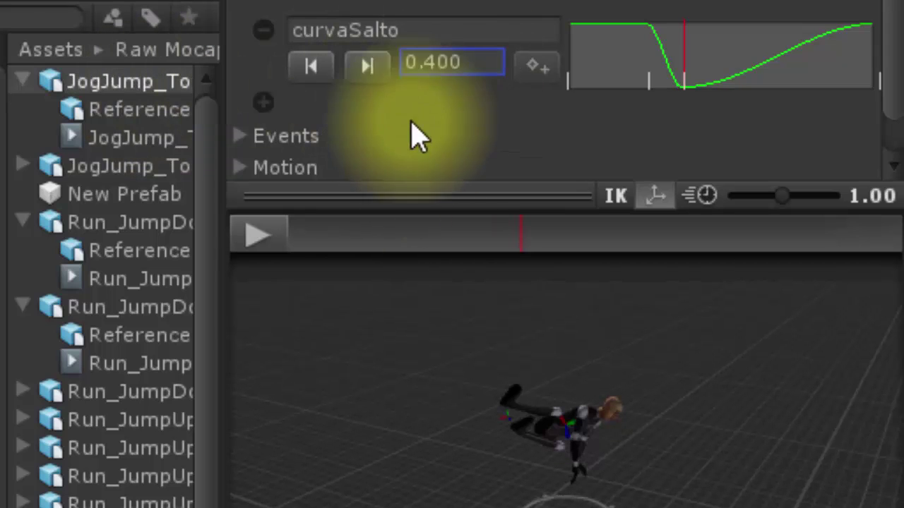
{"action": "left_click_drag", "start_coordinate": [530, 236], "coordinate": [630, 246]}
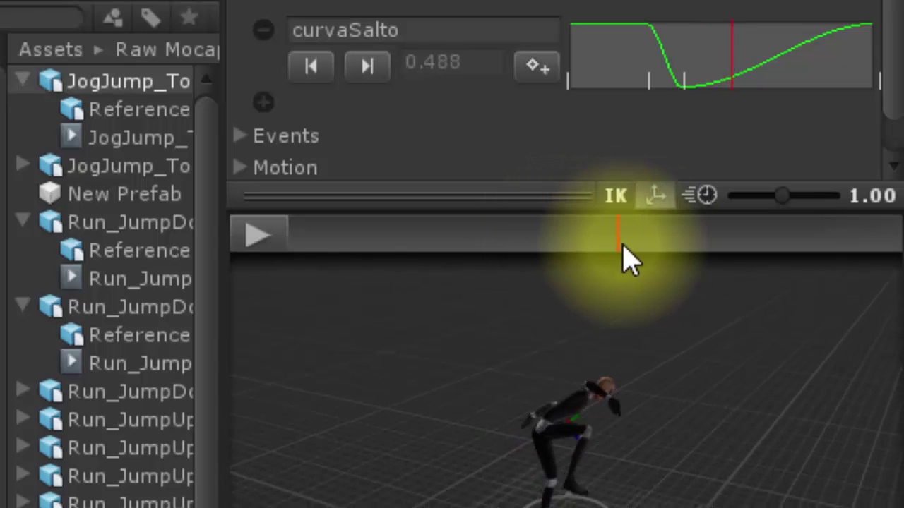
{"action": "left_click_drag", "start_coordinate": [634, 256], "coordinate": [626, 254]}
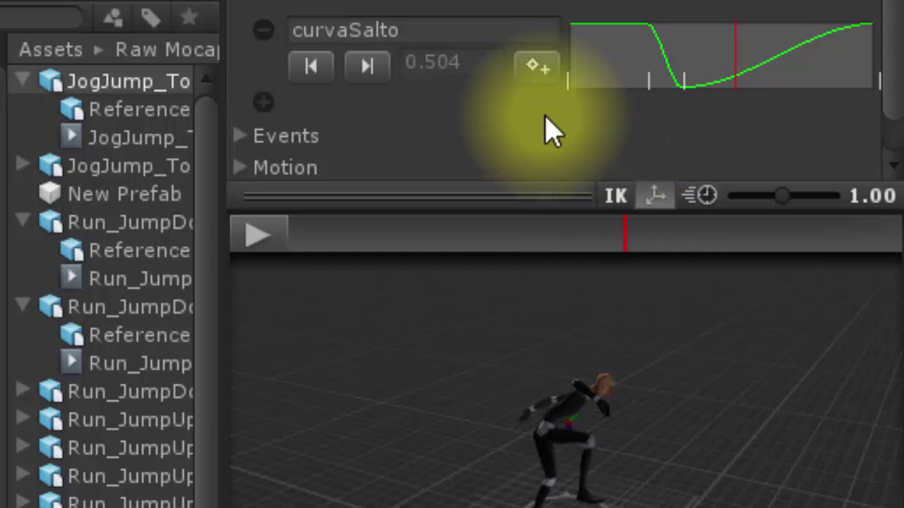
{"action": "left_click", "coordinate": [544, 71]}
{"action": "left_click", "coordinate": [494, 65]}
{"action": "type", "text": "1"}
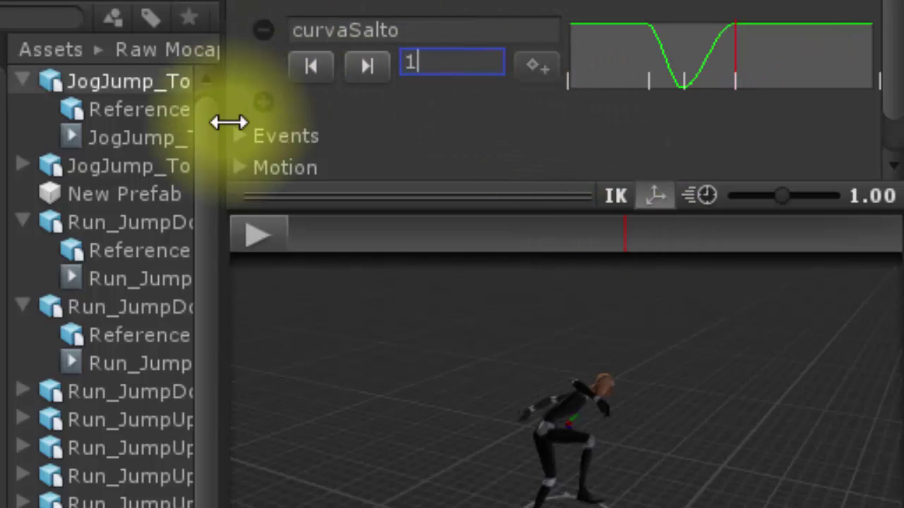
{"action": "key", "text": "Return"}
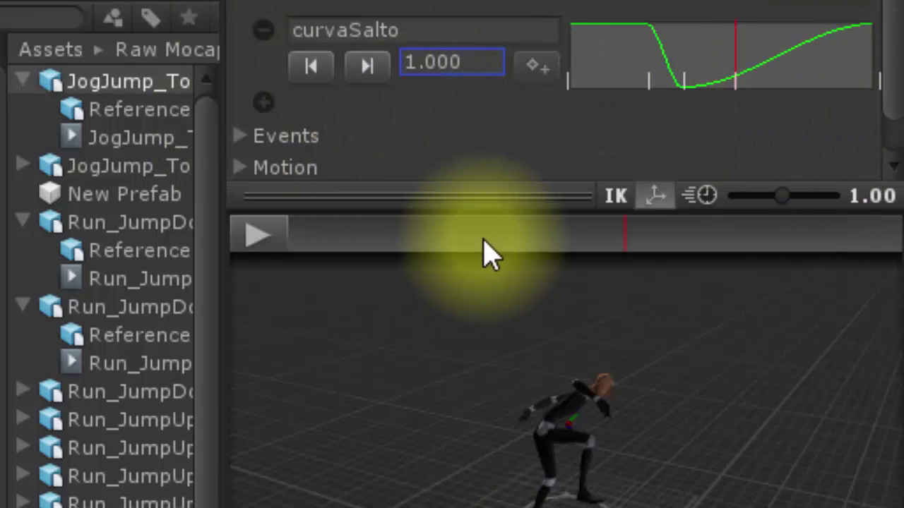
Check the curve earlier in the jump and apply the clip changes.
{"action": "mouse_move", "coordinate": [627, 249]}
{"action": "left_mouse_down"}
{"action": "mouse_move", "coordinate": [553, 254]}
{"action": "mouse_move", "coordinate": [593, 244]}
{"action": "mouse_move", "coordinate": [739, 240]}
{"action": "mouse_move", "coordinate": [622, 244]}
{"action": "mouse_move", "coordinate": [506, 272]}
{"action": "mouse_move", "coordinate": [451, 270]}
{"action": "mouse_move", "coordinate": [448, 278]}
{"action": "mouse_move", "coordinate": [672, 282]}
{"action": "left_mouse_up"}
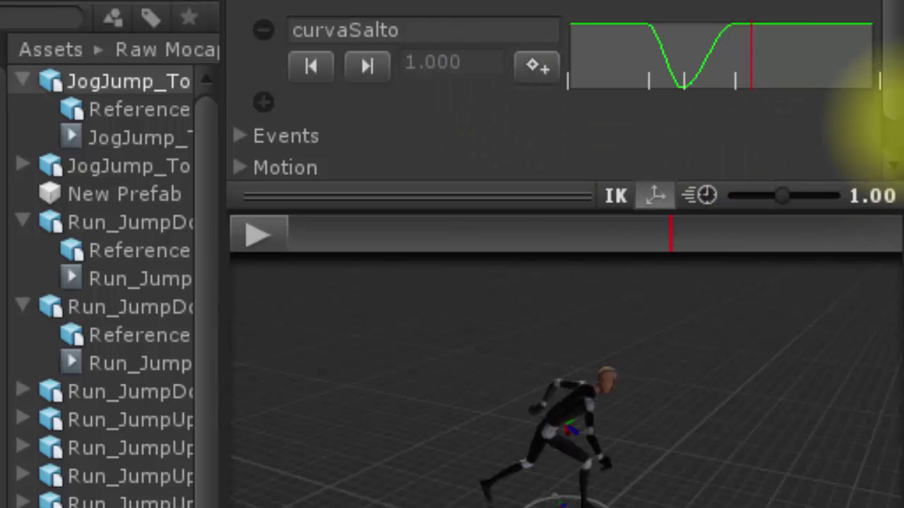
{"action": "scroll", "coordinate": [876, 127], "scroll_direction": "down", "scroll_amount": 2}
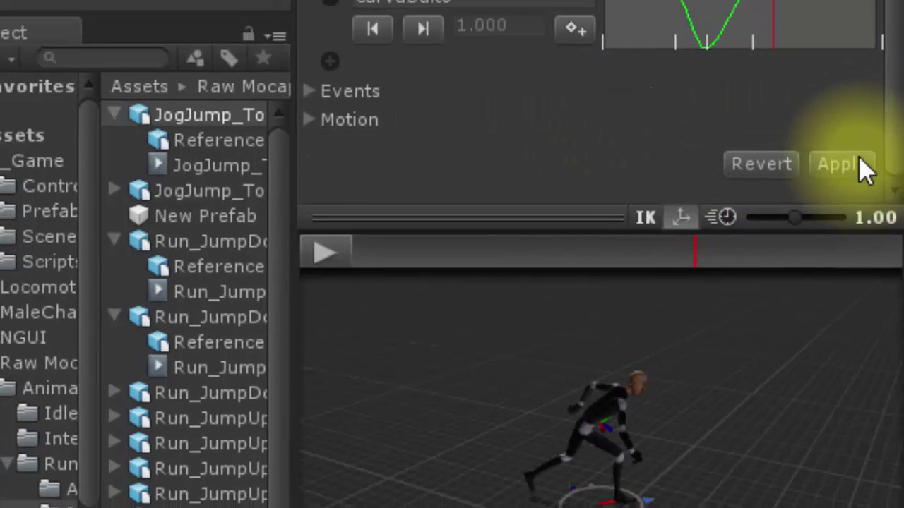
{"action": "left_click", "coordinate": [859, 161]}
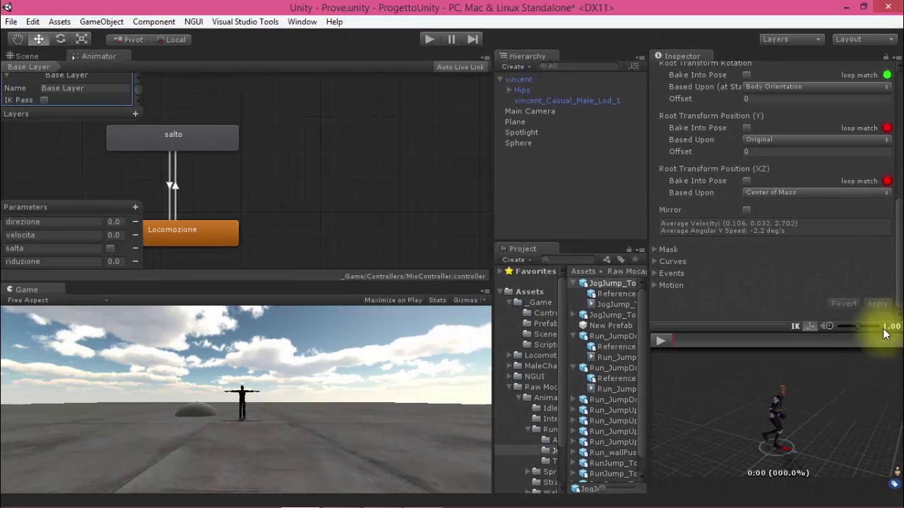
Rename the riduzione Animator parameter to curvaSalto by pasting the clip's curve name.
{"action": "left_click", "coordinate": [655, 262]}
{"action": "left_click", "coordinate": [697, 276]}
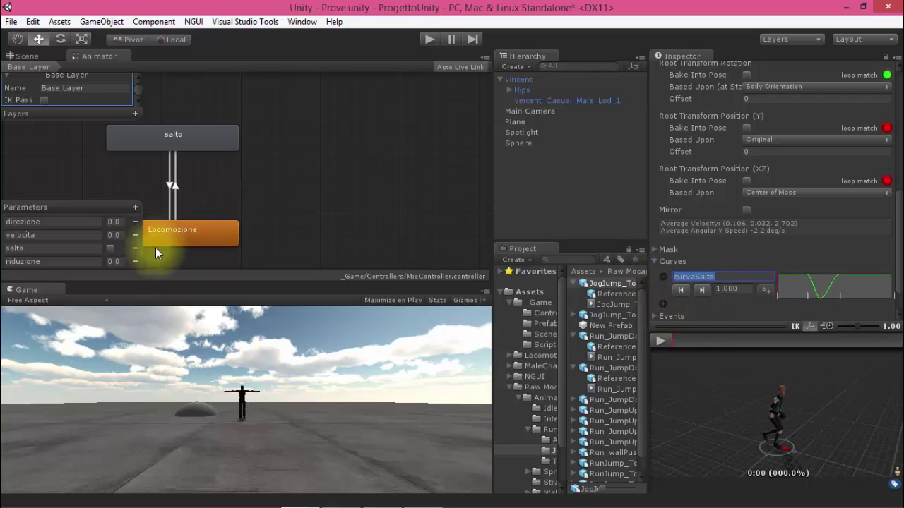
{"action": "double_click", "coordinate": [31, 248]}
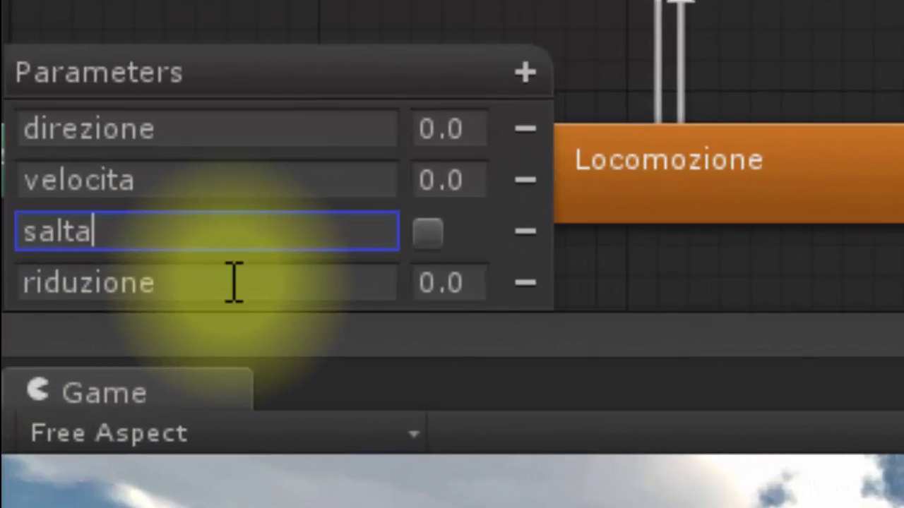
{"action": "double_click", "coordinate": [235, 282]}
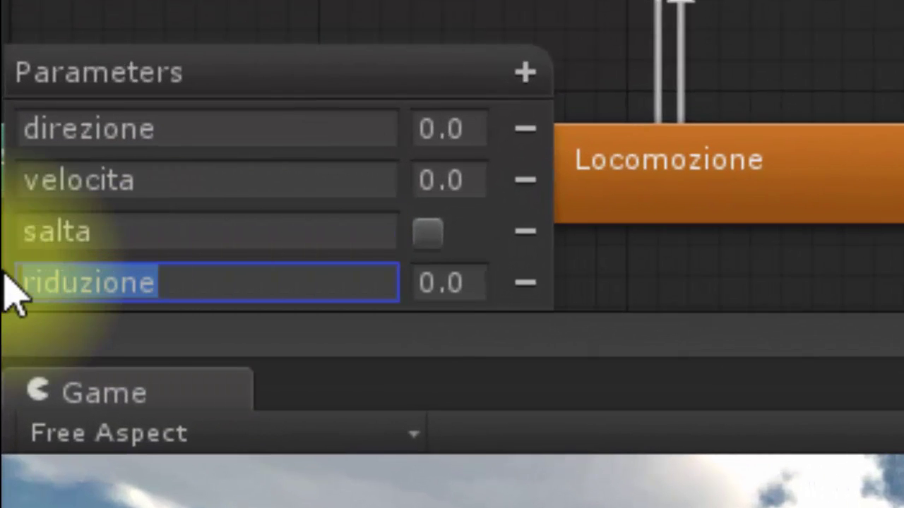
{"action": "type", "text": "curvaSalto"}
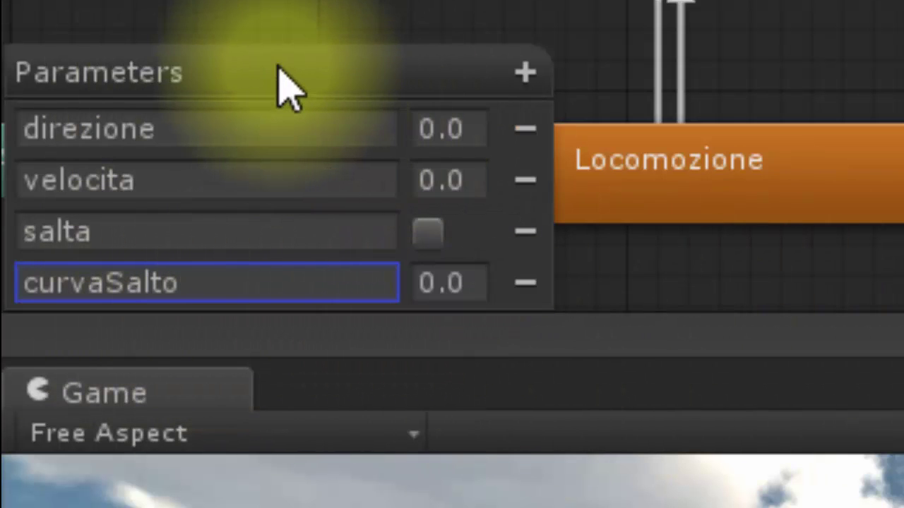
{"action": "left_click", "coordinate": [282, 83]}
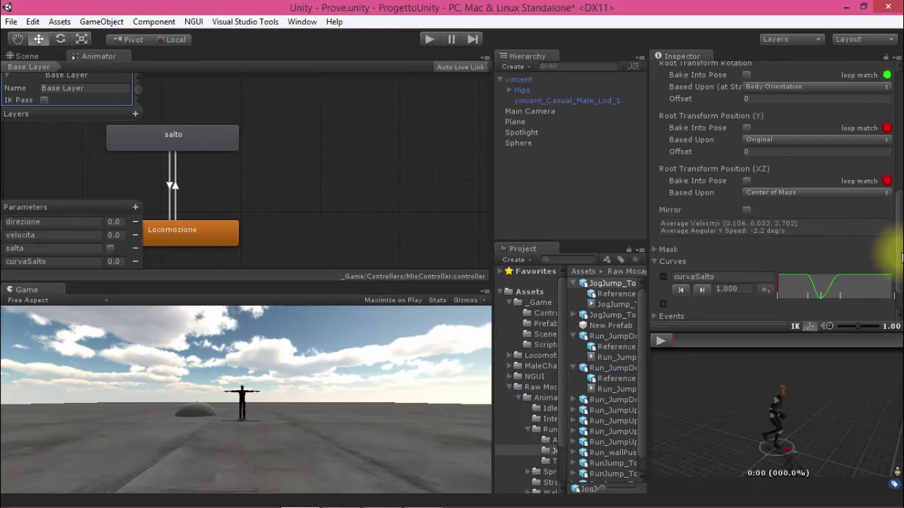
{"action": "scroll", "coordinate": [892, 253], "scroll_direction": "down", "scroll_amount": 1}
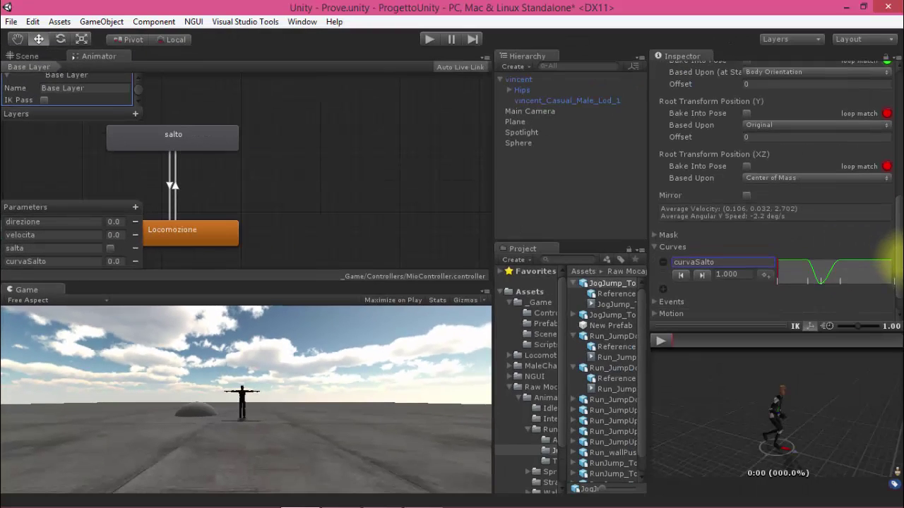
{"action": "scroll", "coordinate": [891, 253], "scroll_direction": "down", "scroll_amount": 1}
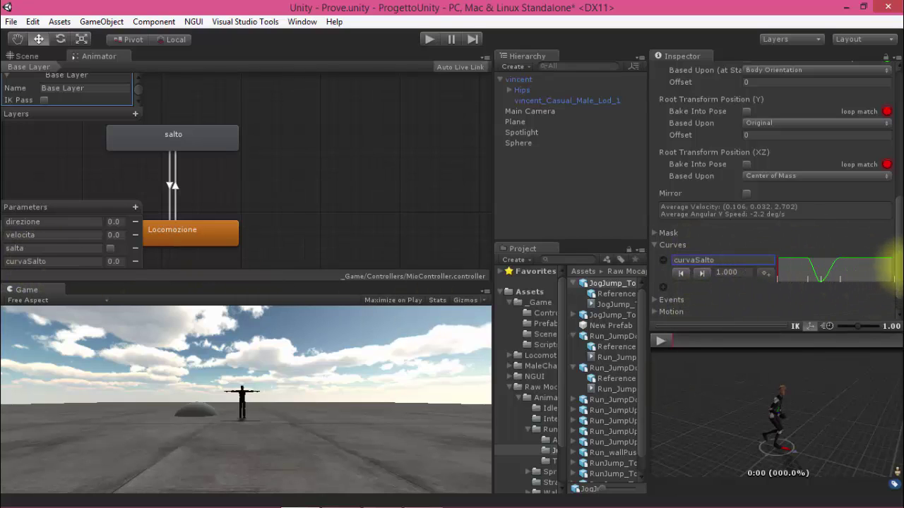
{"action": "scroll", "coordinate": [896, 260], "scroll_direction": "down", "scroll_amount": 2}
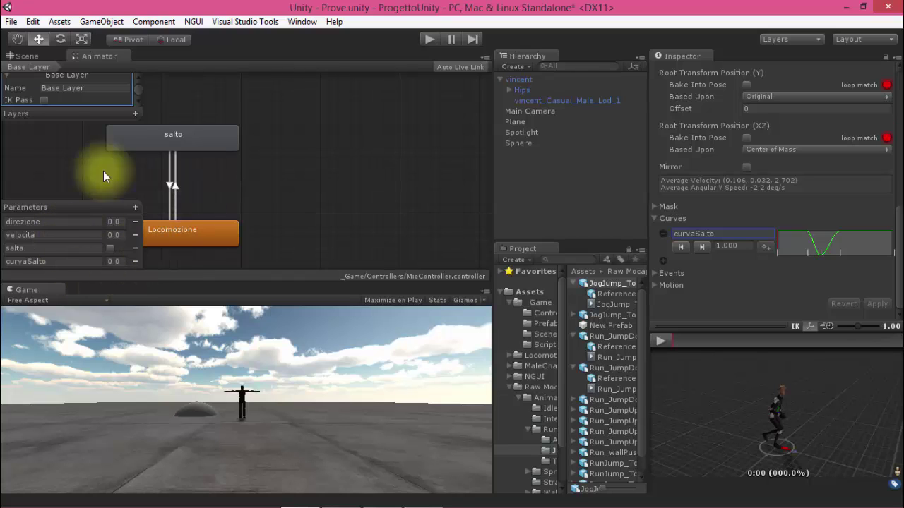
Select vincent in the Scene view to show its Capsule Collider and ControlloRM components.
{"action": "left_click", "coordinate": [37, 54]}
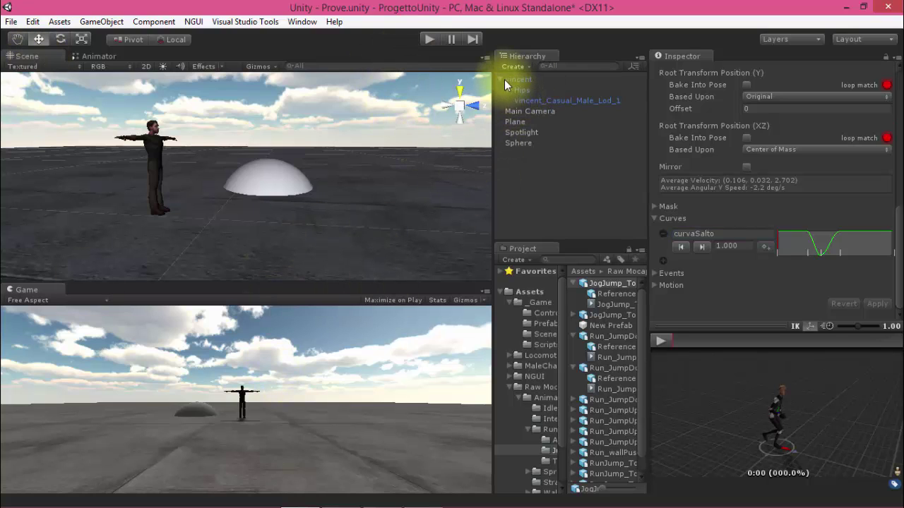
{"action": "left_click", "coordinate": [503, 79]}
{"action": "left_click", "coordinate": [524, 80]}
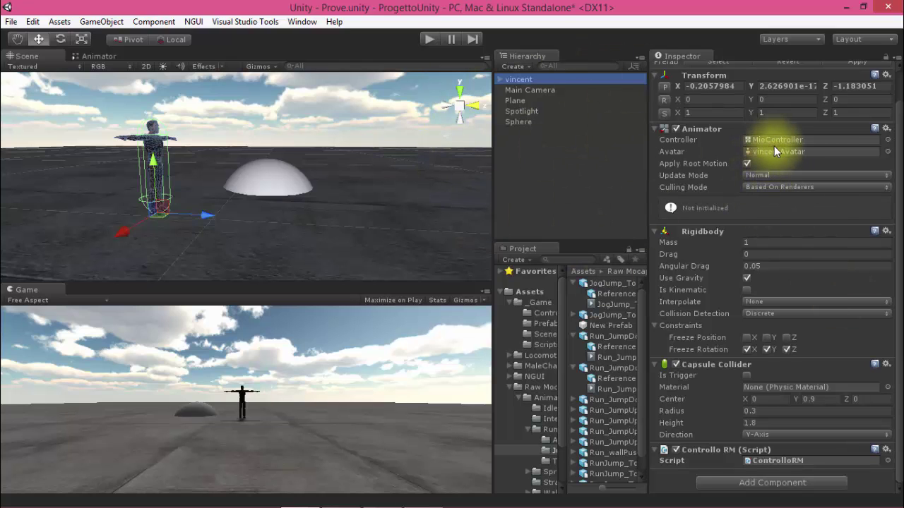
{"action": "key", "text": "alt+Tab"}
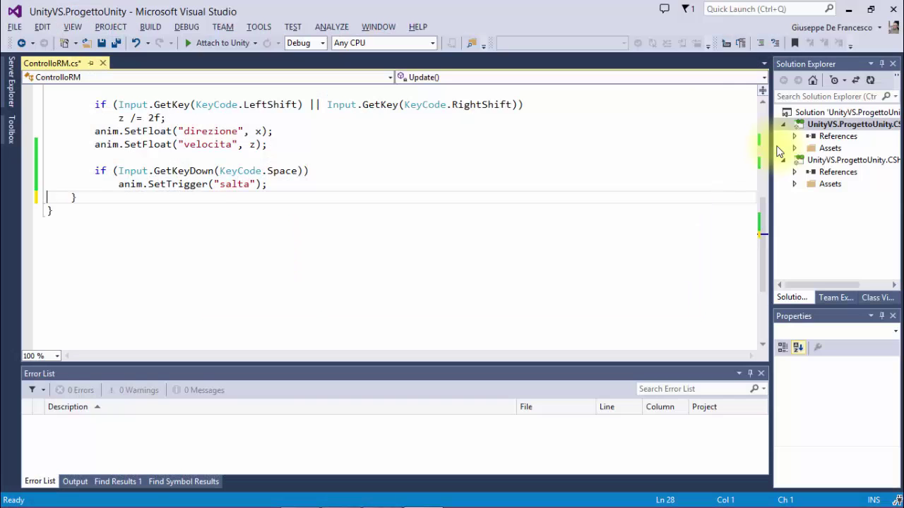
After the salta trigger, add if (anim.GetCurrentAnimatorStateInfo(0).IsName("salto")) with a body line.
{"action": "left_click", "coordinate": [302, 187]}
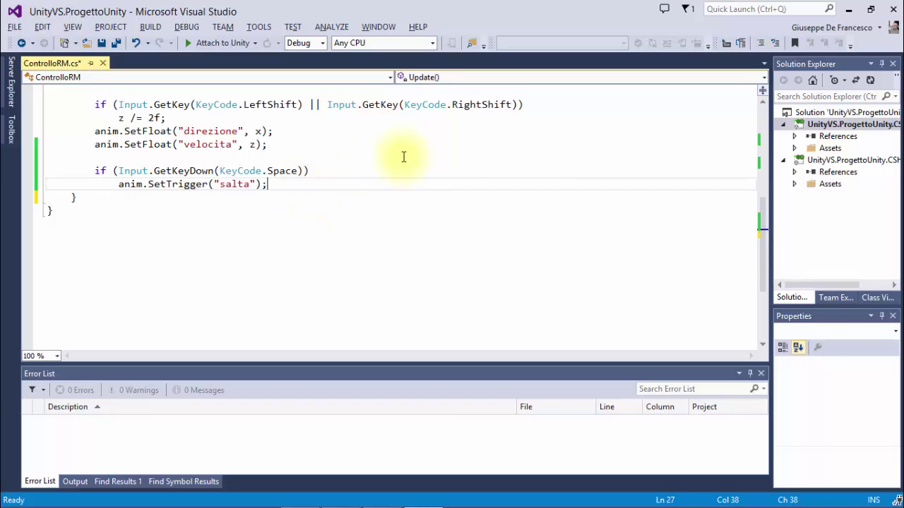
{"action": "key", "text": "Return"}
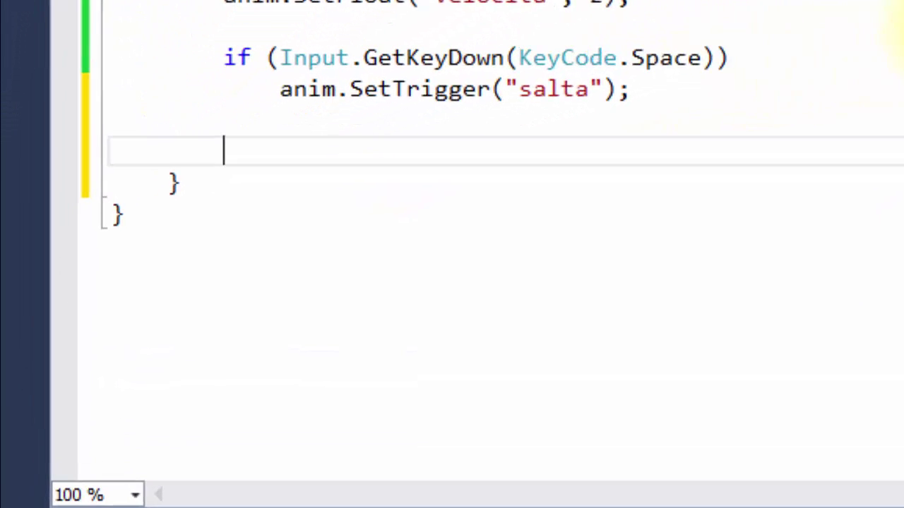
{"action": "type", "text": "if (a"}
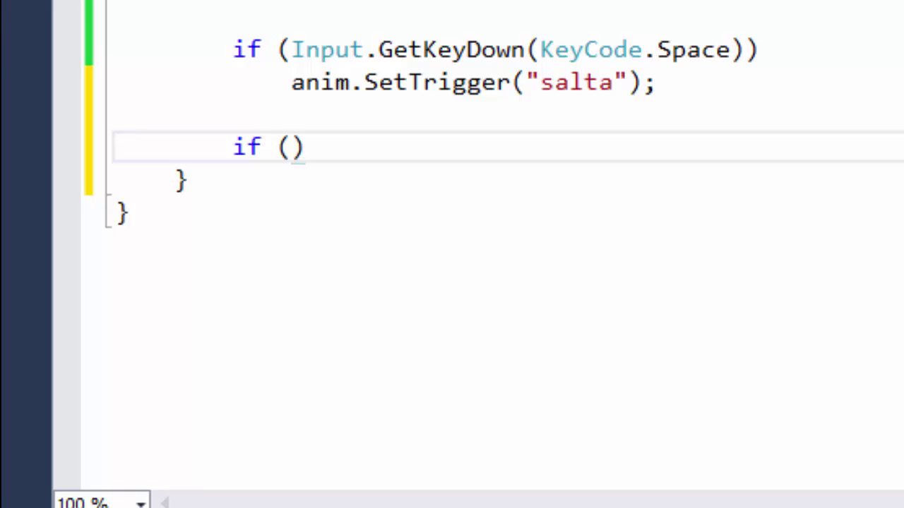
{"action": "type", "text": "ni"}
{"action": "key", "text": "Tab"}
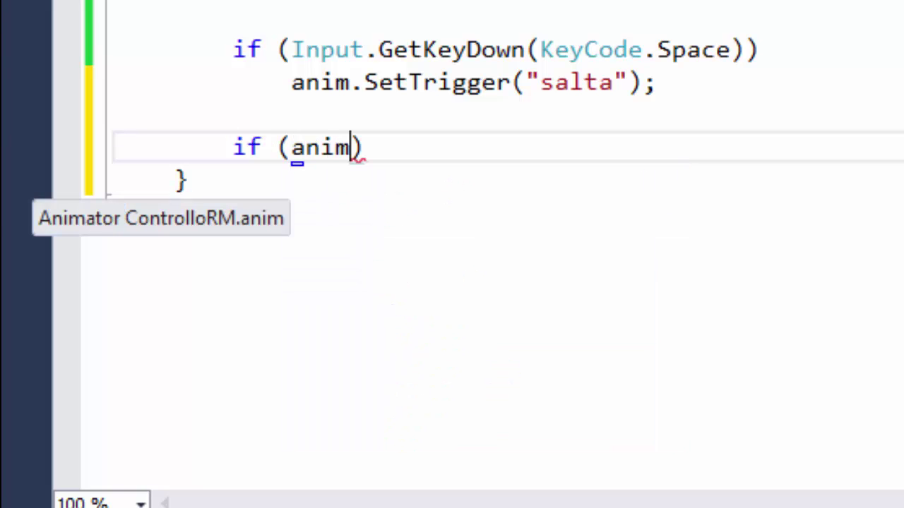
{"action": "type", "text": "."}
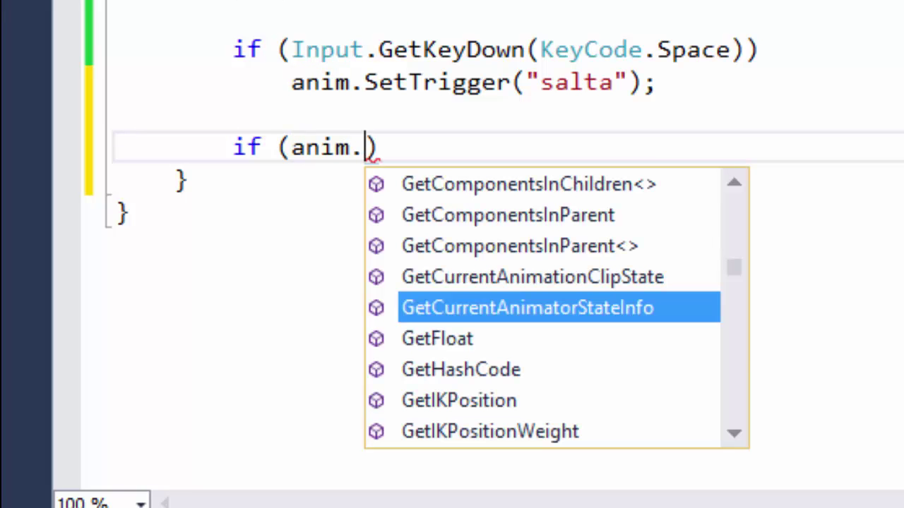
{"action": "key", "text": "Tab"}
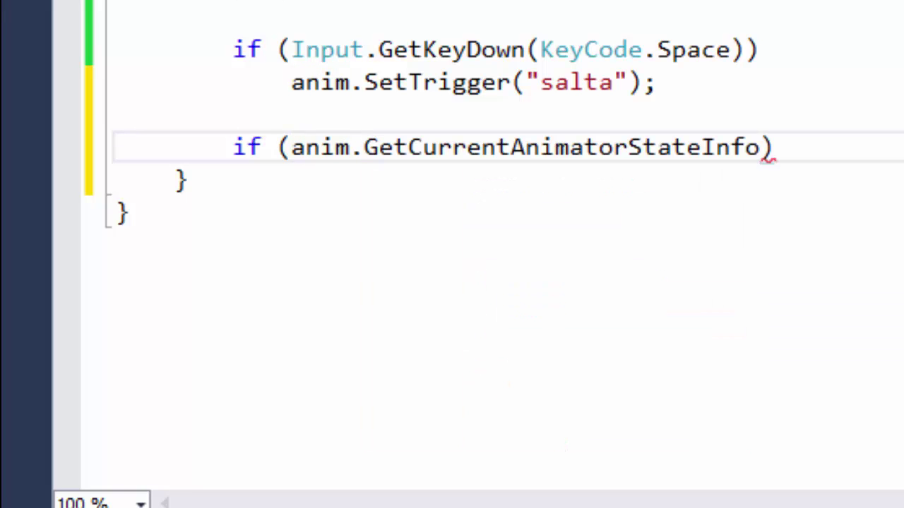
{"action": "type", "text": "("}
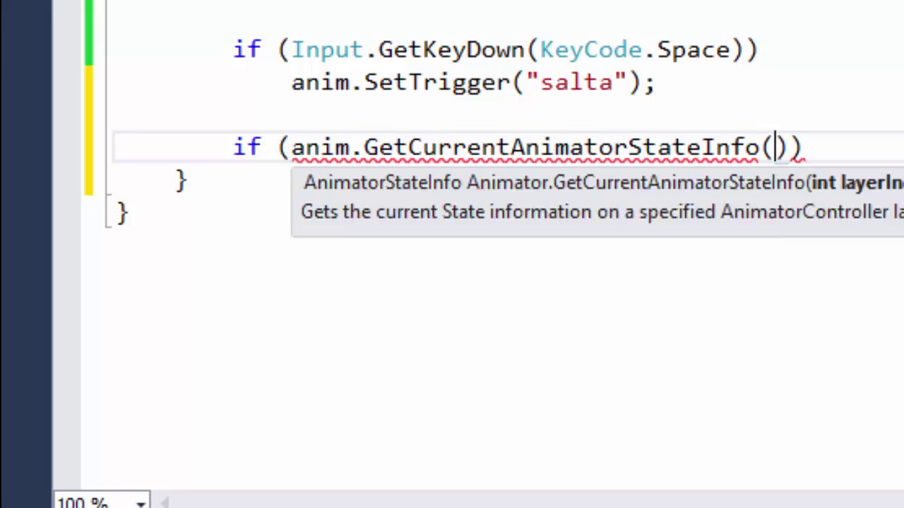
{"action": "type", "text": ")."}
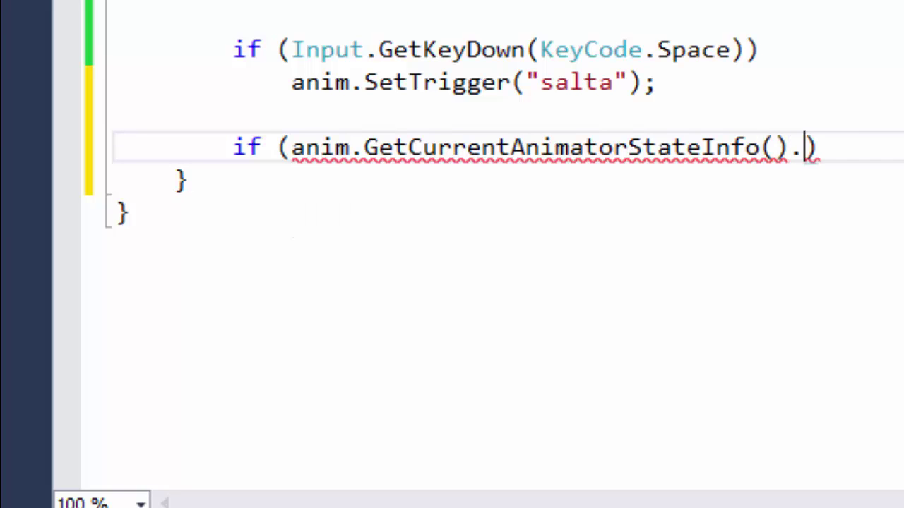
{"action": "key", "text": "BackSpace"}
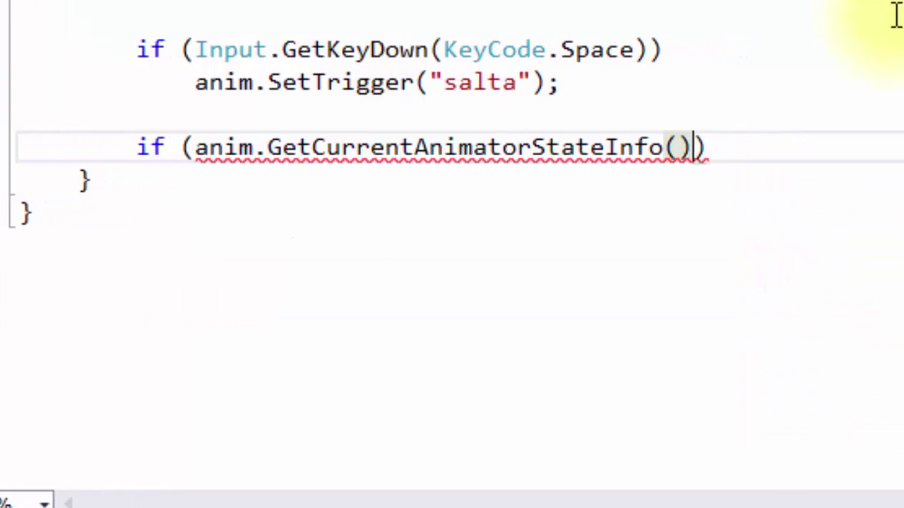
{"action": "key", "text": "BackSpace"}
{"action": "key", "text": "BackSpace"}
{"action": "type", "text": "0"}
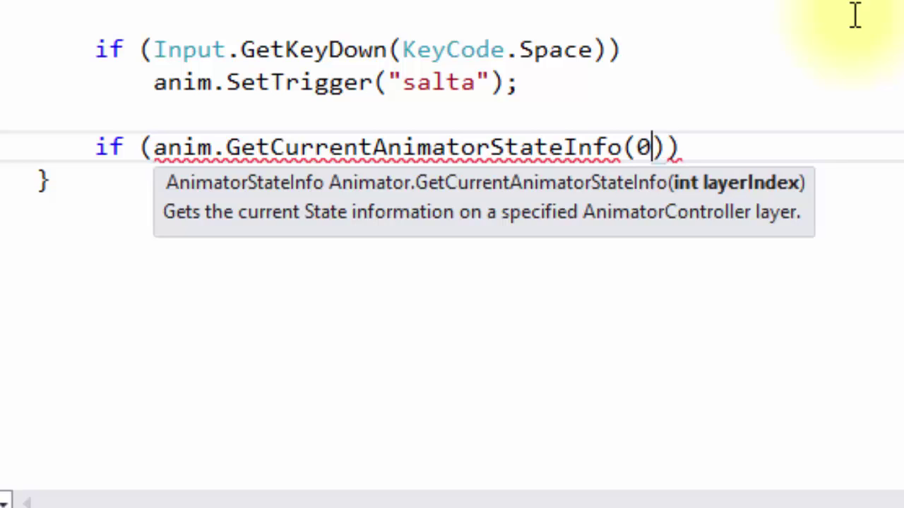
{"action": "type", "text": ")."}
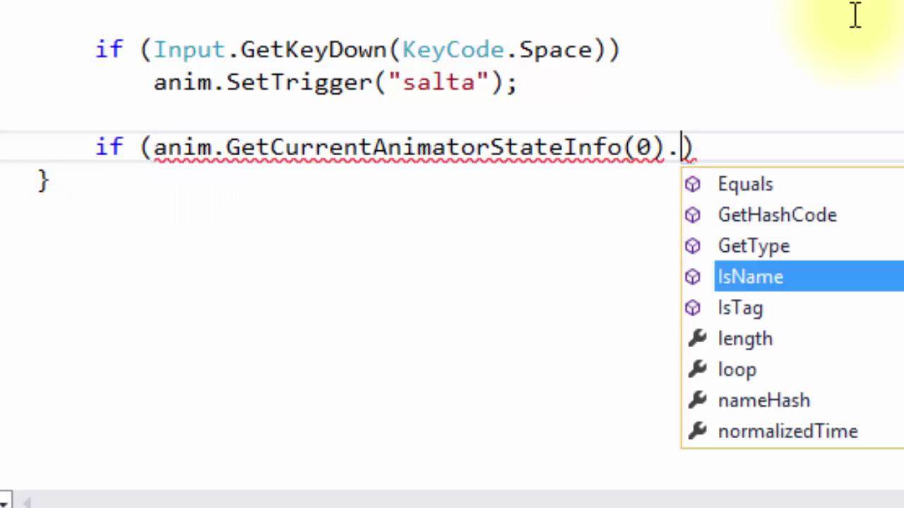
{"action": "key", "text": "Tab"}
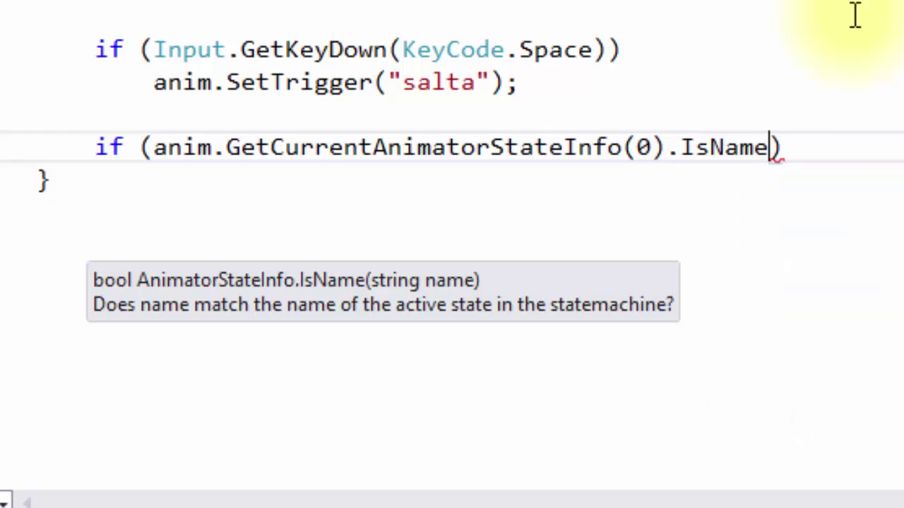
{"action": "type", "text": "("}
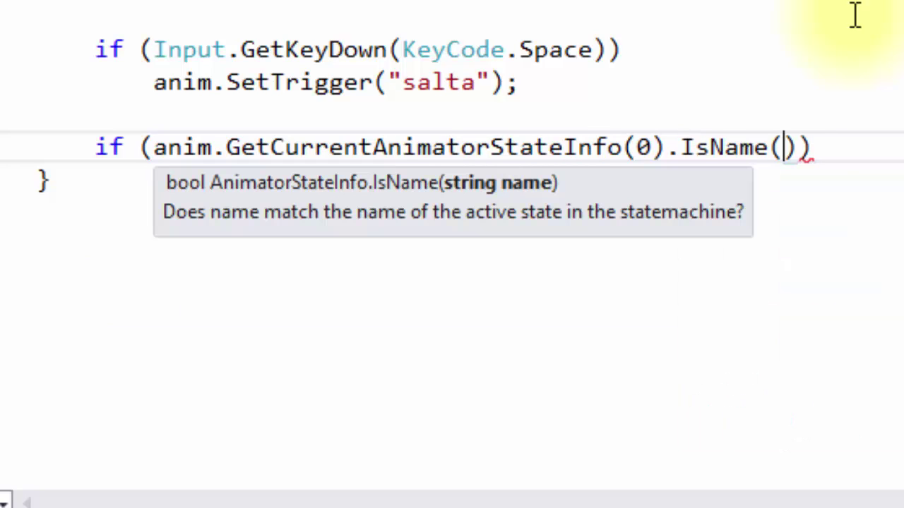
{"action": "type", "text": "\"salto"}
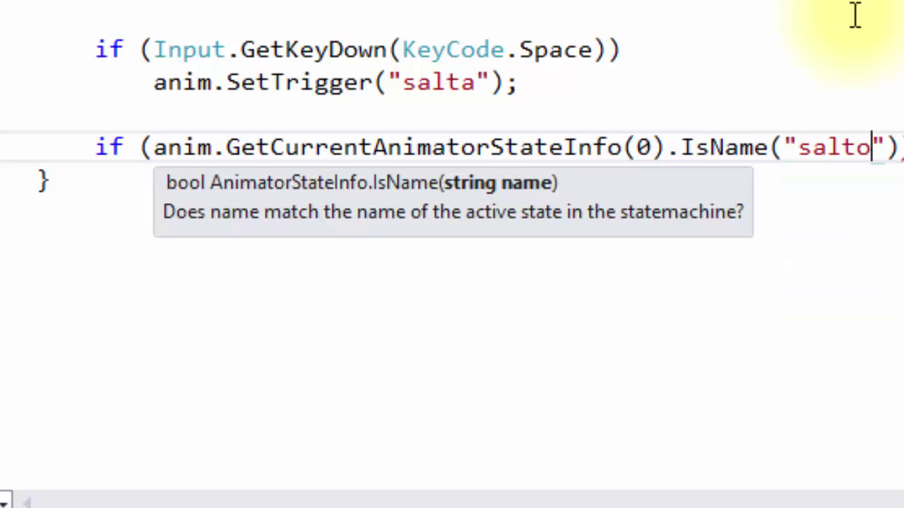
{"action": "key", "text": "End"}
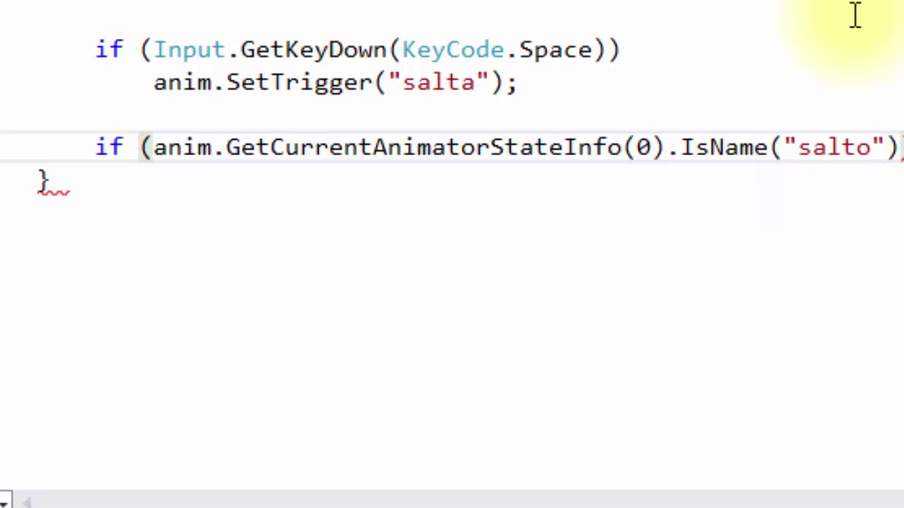
{"action": "key", "text": "Return"}
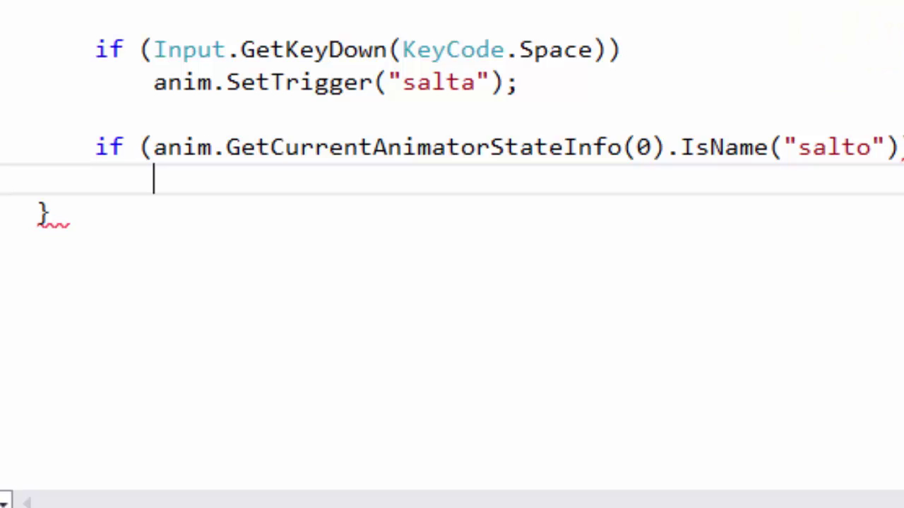
Declare a private float altezzaCapsula field below the capsula declaration.
{"action": "scroll", "coordinate": [871, 152], "scroll_direction": "up", "scroll_amount": 2}
{"action": "scroll", "coordinate": [878, 148], "scroll_direction": "up", "scroll_amount": 3}
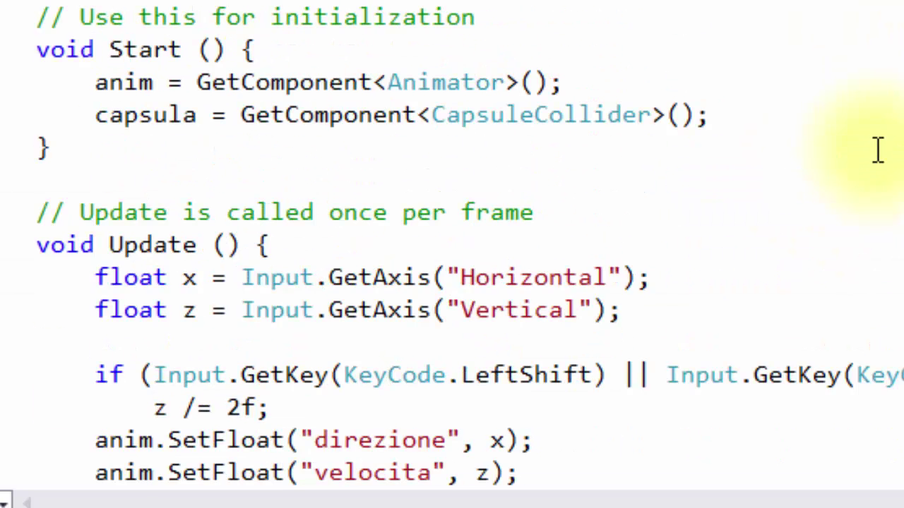
{"action": "scroll", "coordinate": [878, 152], "scroll_direction": "up", "scroll_amount": 1}
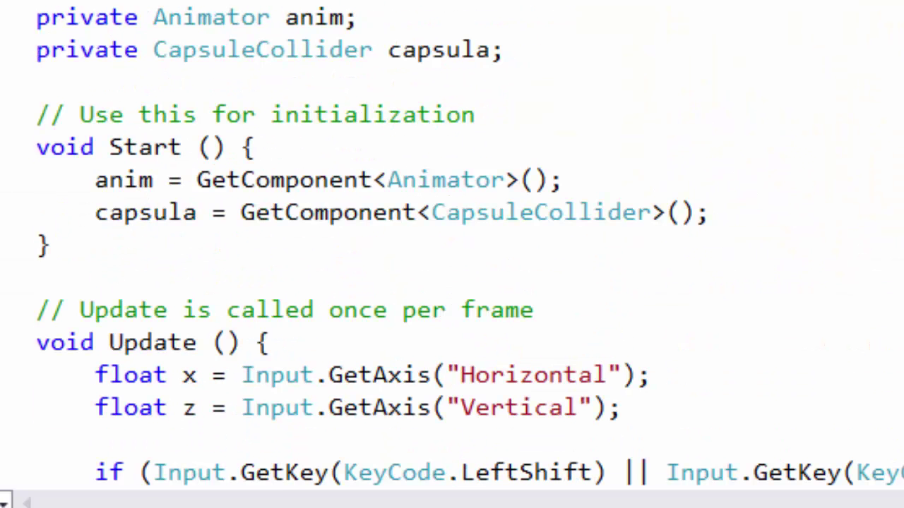
{"action": "left_click", "coordinate": [598, 55]}
{"action": "key", "text": "Return"}
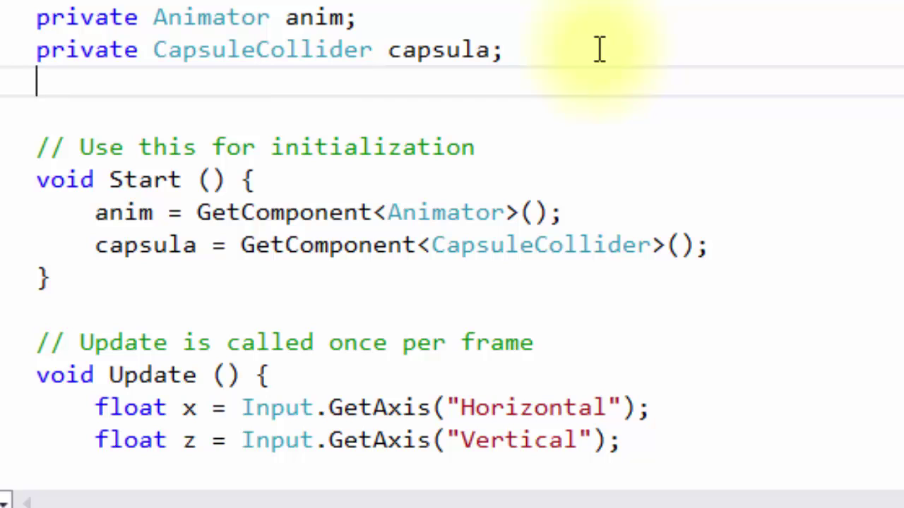
{"action": "type", "text": "float"}
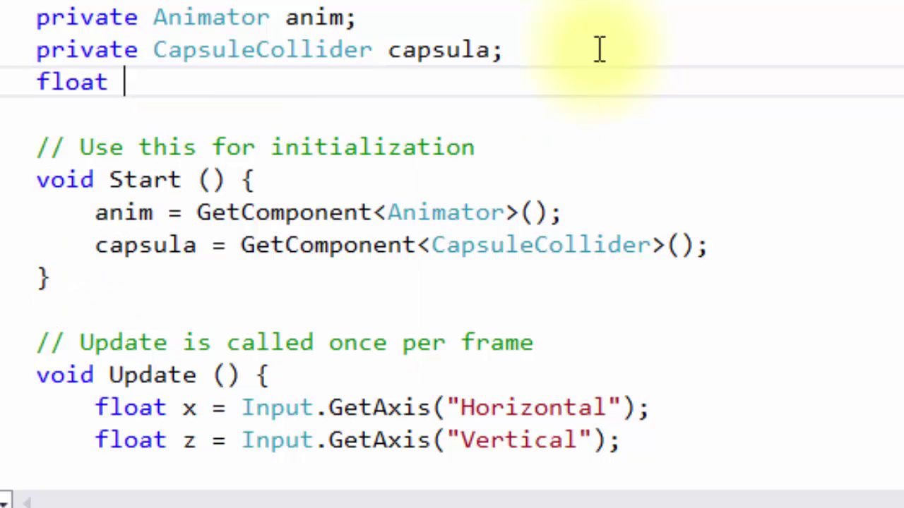
{"action": "key", "text": "Home"}
{"action": "type", "text": "p"}
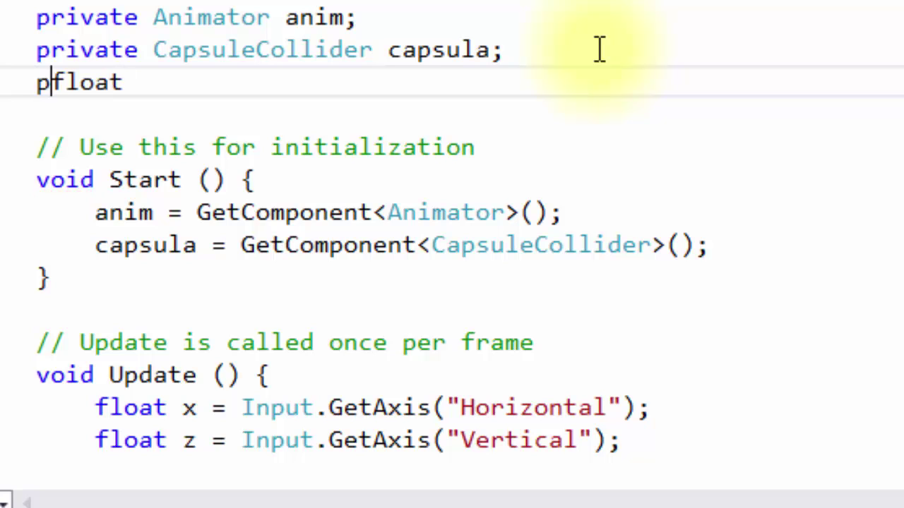
{"action": "type", "text": "rivate"}
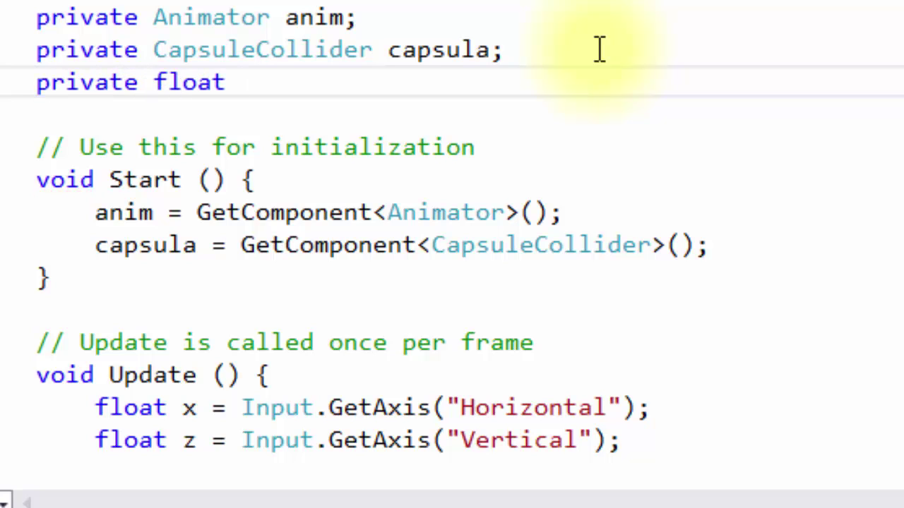
{"action": "key", "text": "End"}
{"action": "type", "text": "altezz"}
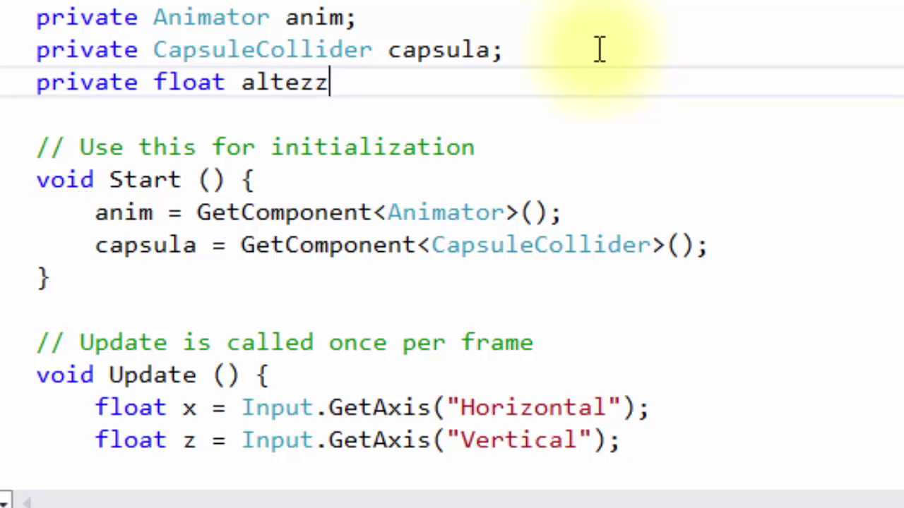
{"action": "type", "text": "aCa"}
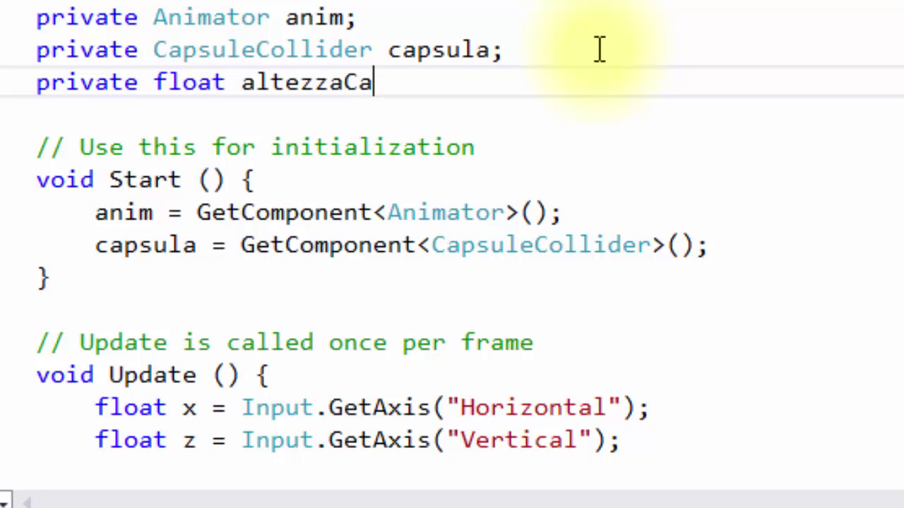
{"action": "type", "text": "psula"}
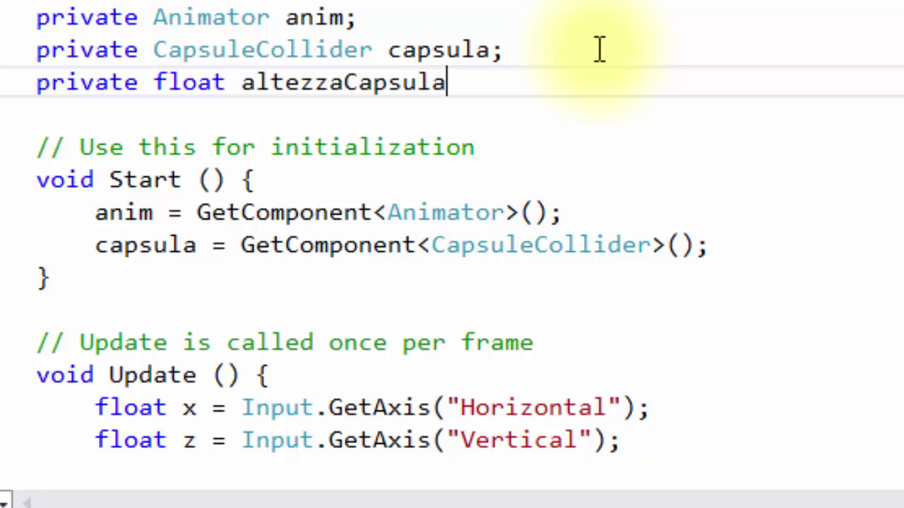
{"action": "type", "text": ";"}
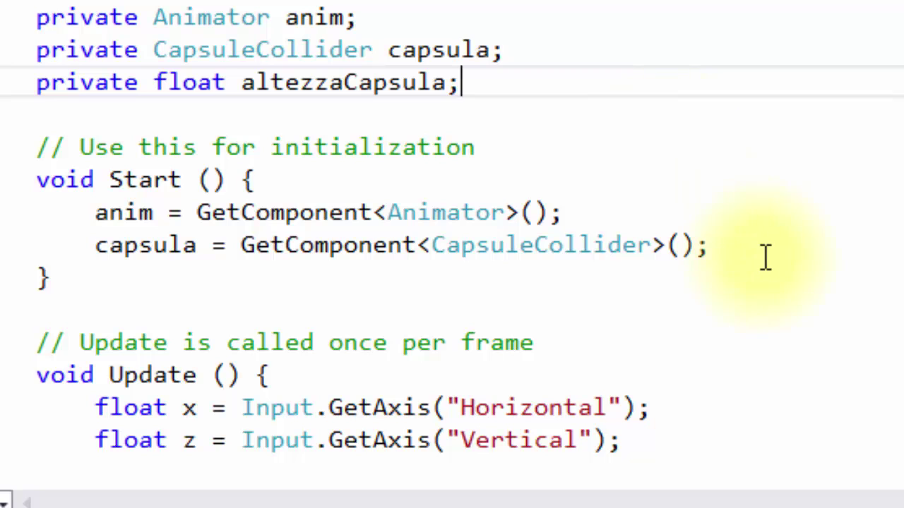
In Start, assign altezzaCapsula = capsula.height.
{"action": "left_click", "coordinate": [774, 245]}
{"action": "key", "text": "Return"}
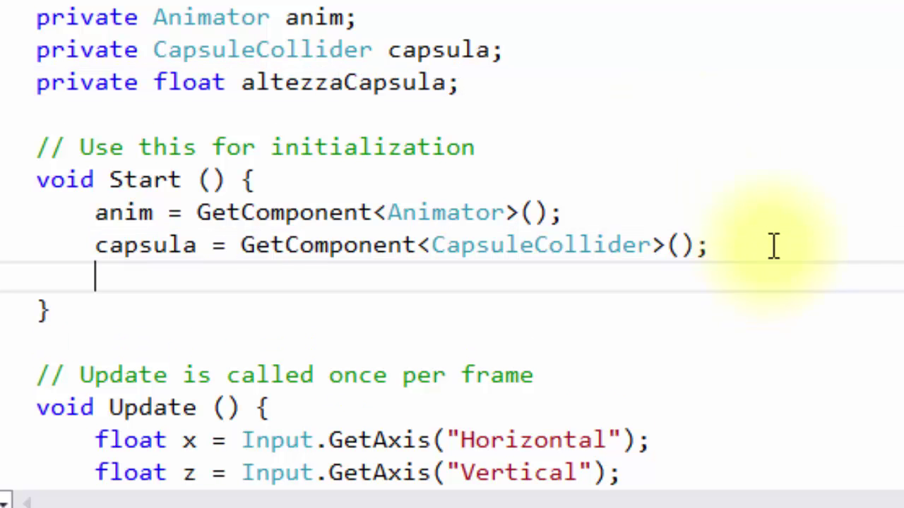
{"action": "type", "text": "alte"}
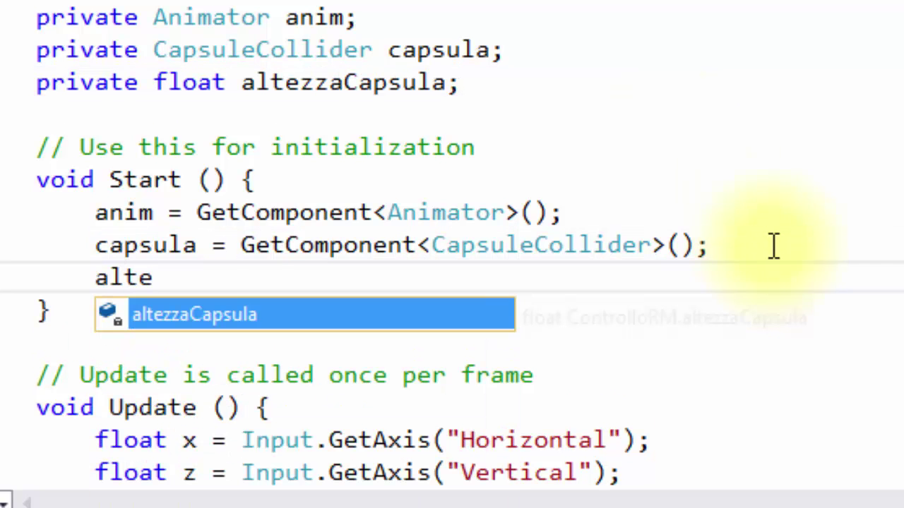
{"action": "type", "text": " ap"}
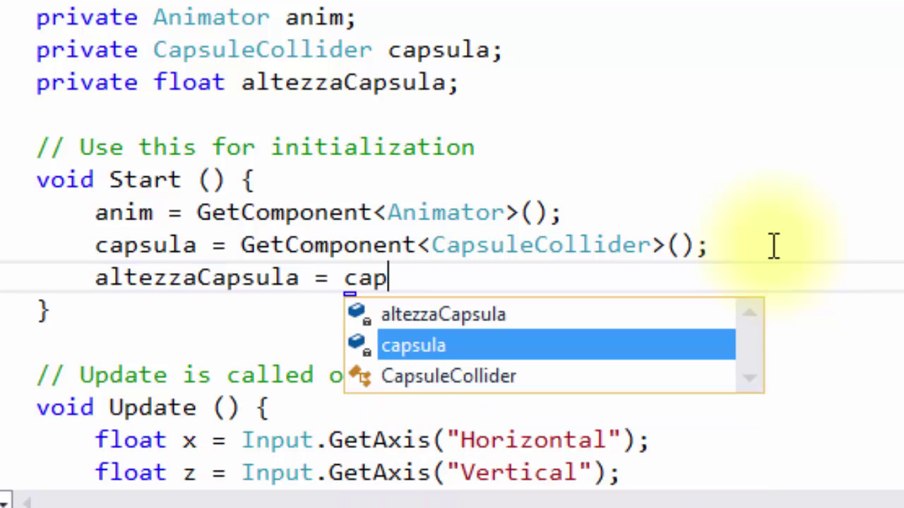
{"action": "type", "text": "s"}
{"action": "key", "text": "Return"}
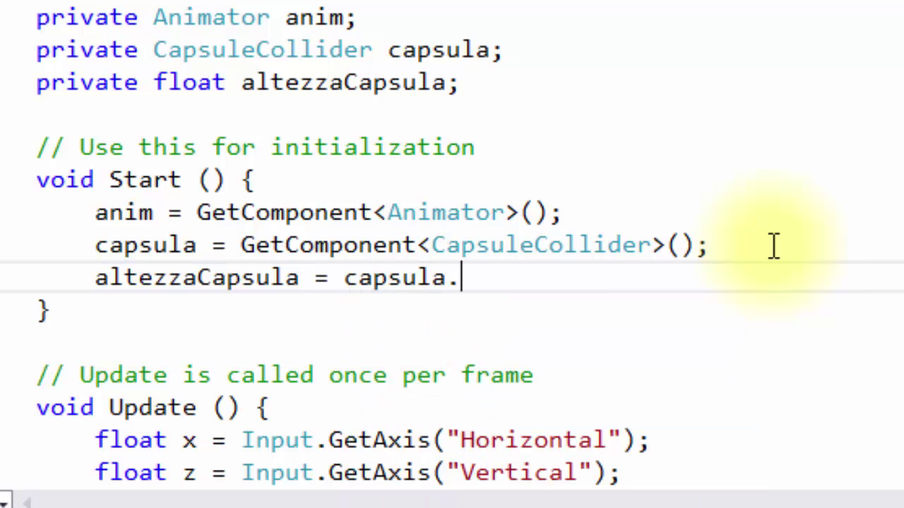
{"action": "type", "text": "he"}
{"action": "key", "text": "Return"}
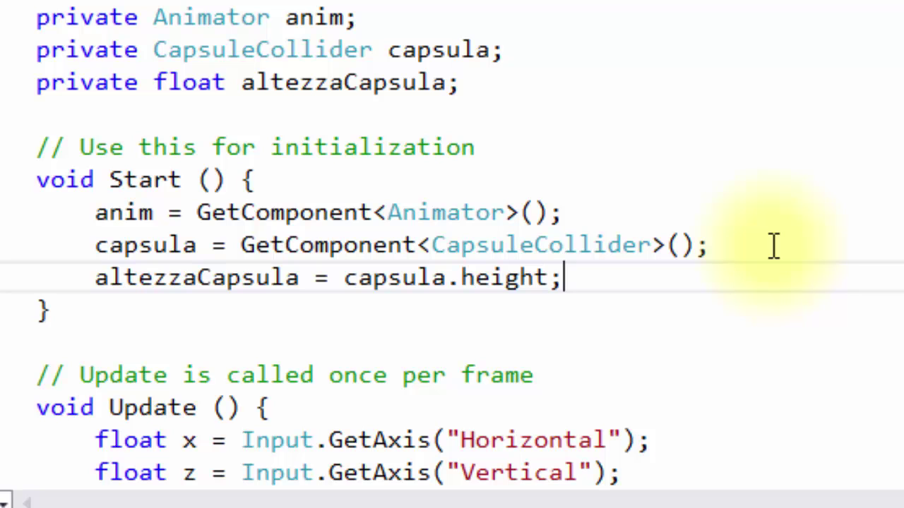
Under the salto check, begin the statement capsula.height = altezzaCapsula.
{"action": "scroll", "coordinate": [774, 246], "scroll_direction": "down", "scroll_amount": 3}
{"action": "scroll", "coordinate": [735, 226], "scroll_direction": "down", "scroll_amount": 4}
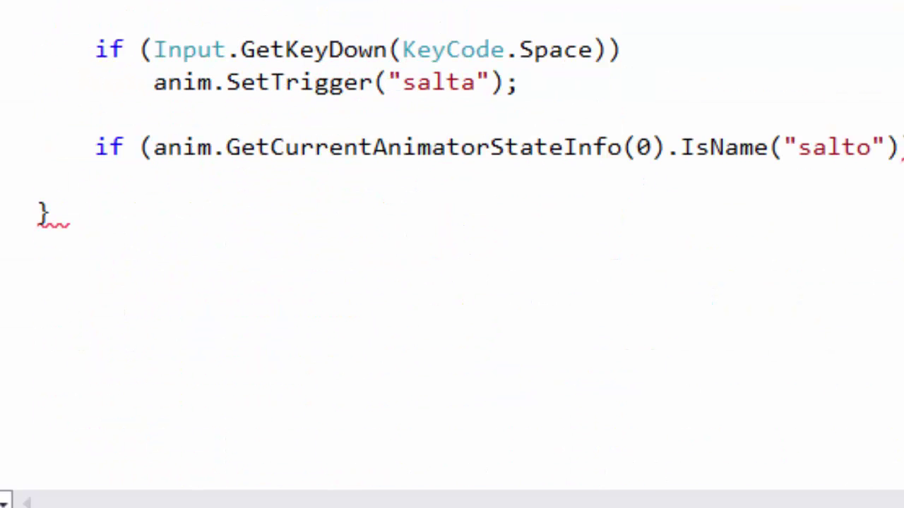
{"action": "left_click", "coordinate": [694, 182]}
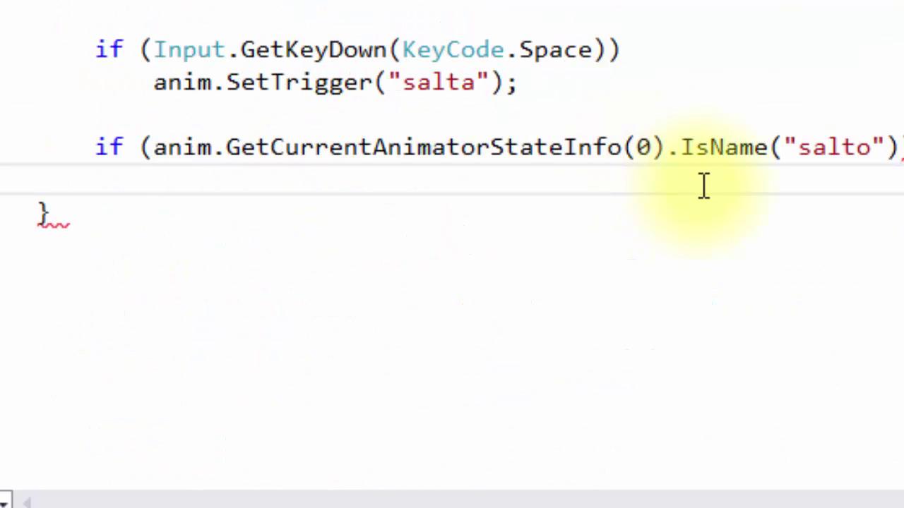
{"action": "type", "text": "caps"}
{"action": "key", "text": "Return"}
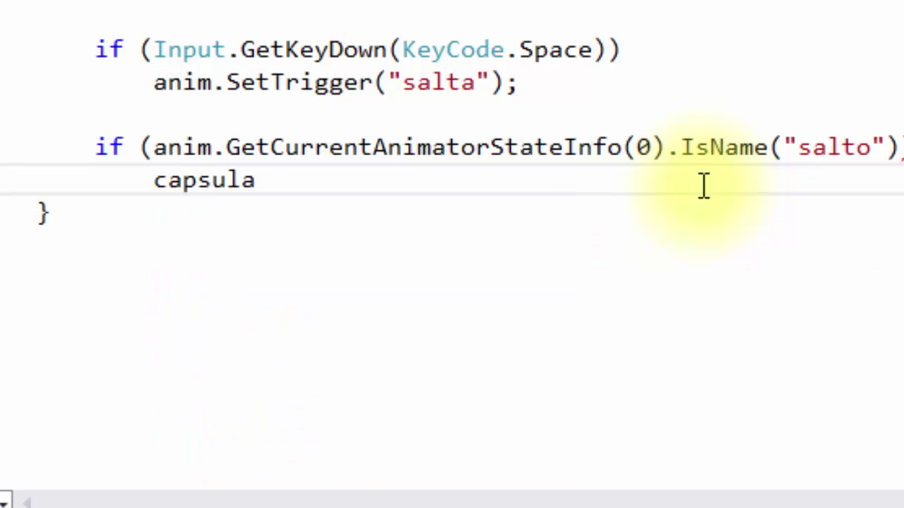
{"action": "type", "text": ".he"}
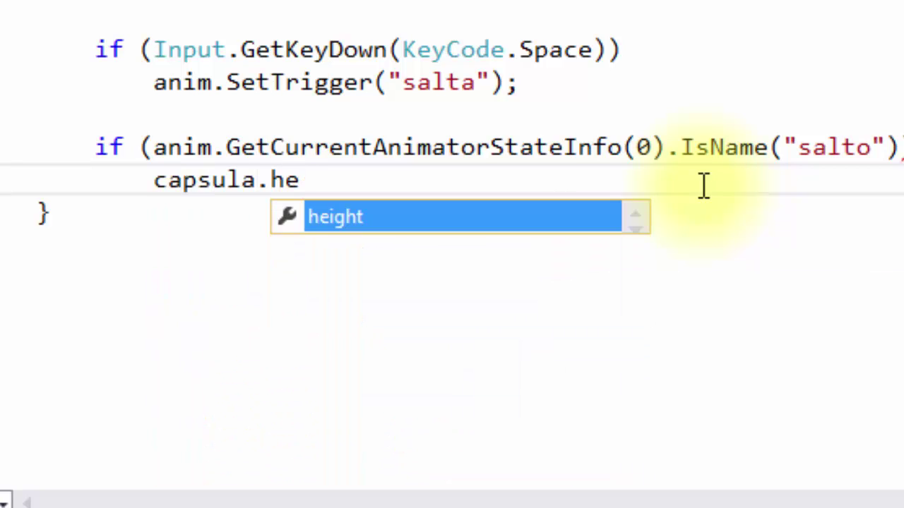
{"action": "key", "text": "Return"}
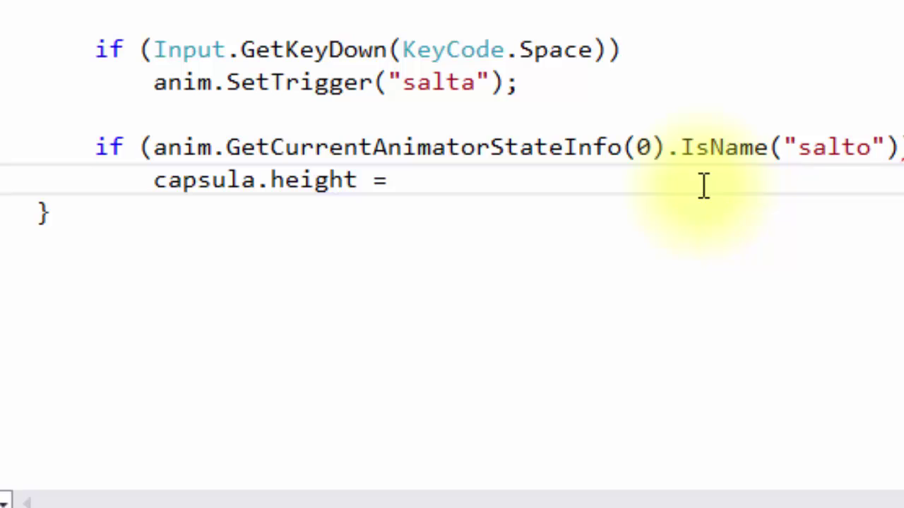
{"action": "type", "text": "al"}
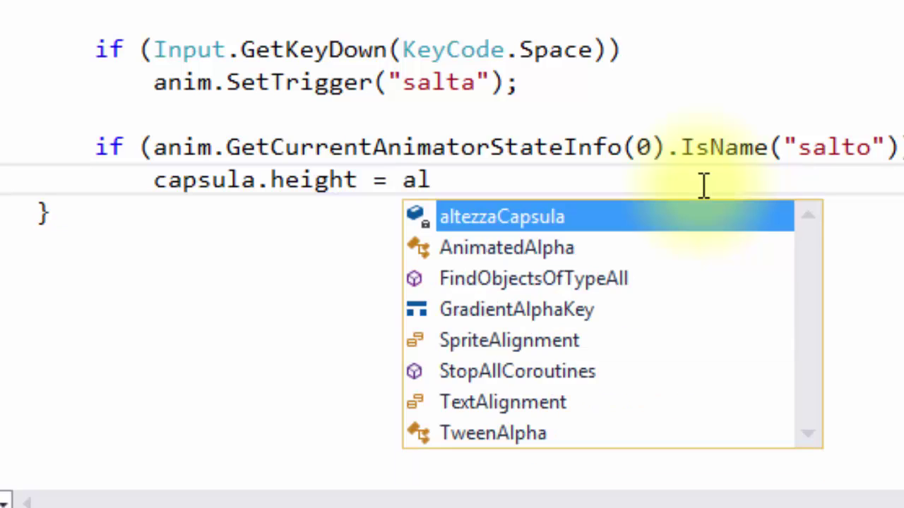
{"action": "type", "text": "t"}
{"action": "key", "text": "Return"}
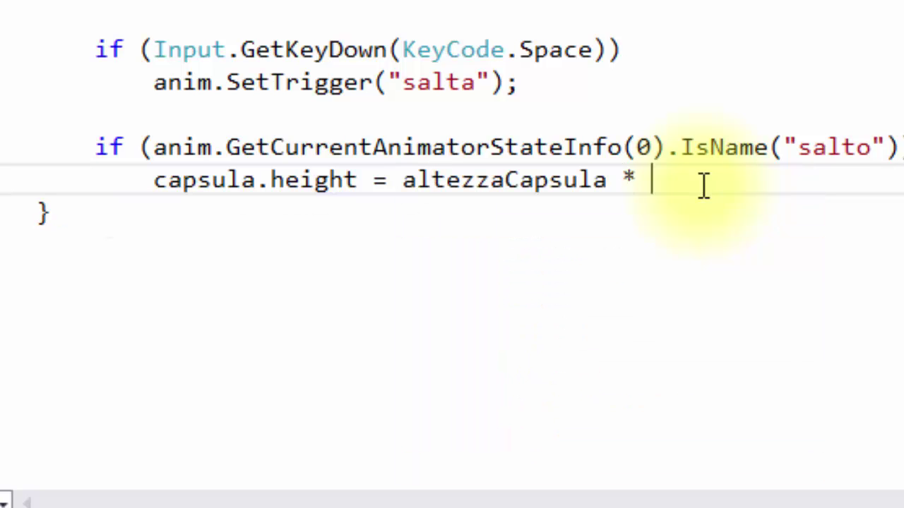
Multiply by anim.GetFloat("curvaSalto") to finish the statement, then save the script.
{"action": "type", "text": "get"}
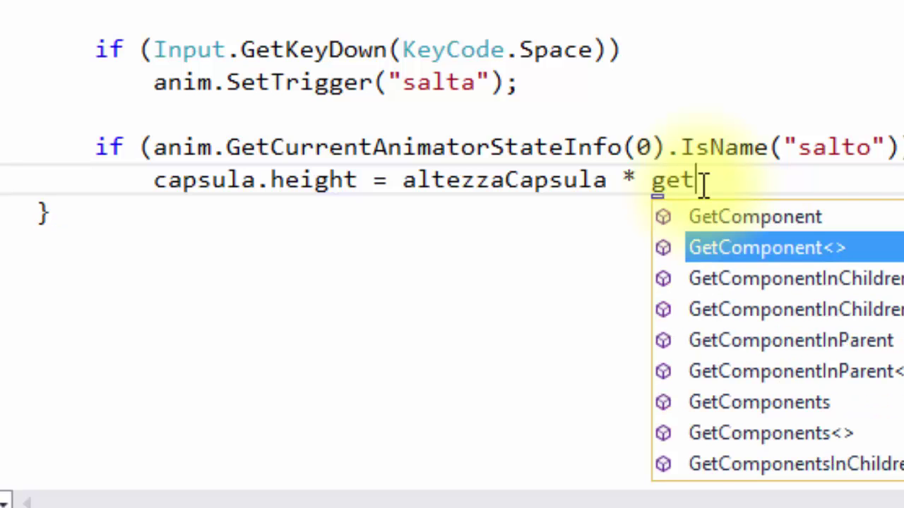
{"action": "key", "text": "BackSpace"}
{"action": "key", "text": "BackSpace"}
{"action": "key", "text": "BackSpace"}
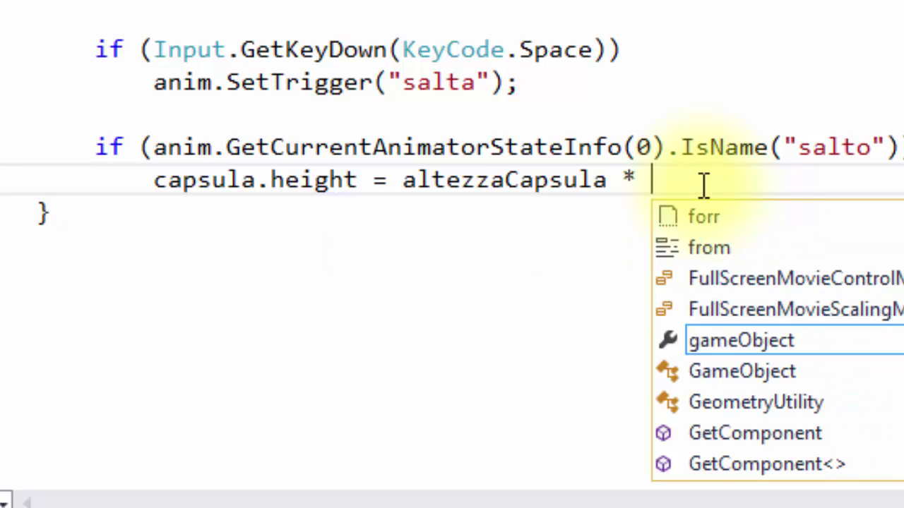
{"action": "type", "text": "ani"}
{"action": "key", "text": "Return"}
{"action": "type", "text": "."}
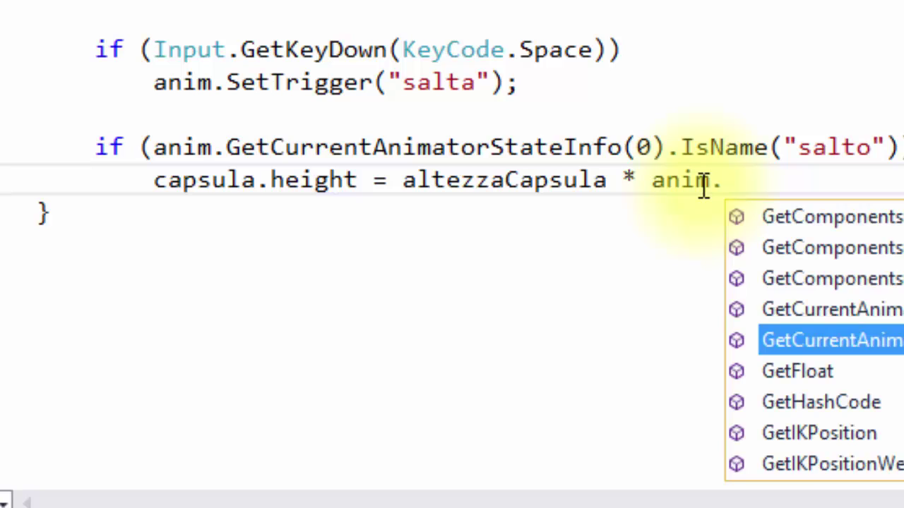
{"action": "type", "text": "get"}
{"action": "key", "text": "Down"}
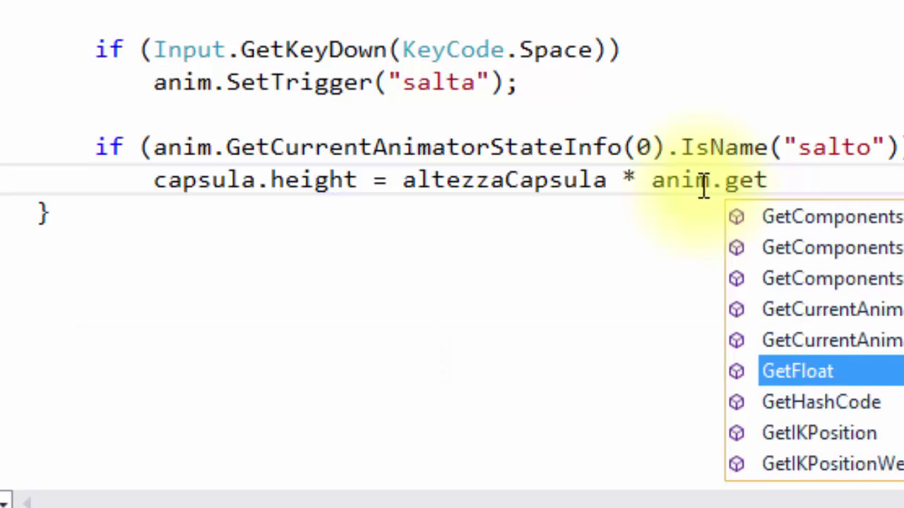
{"action": "key", "text": "Return"}
{"action": "type", "text": "("}
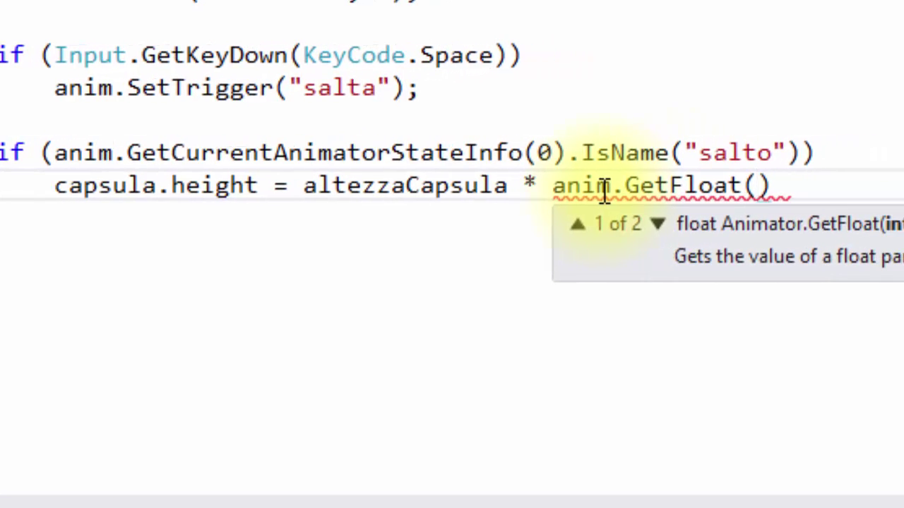
{"action": "type", "text": "\""}
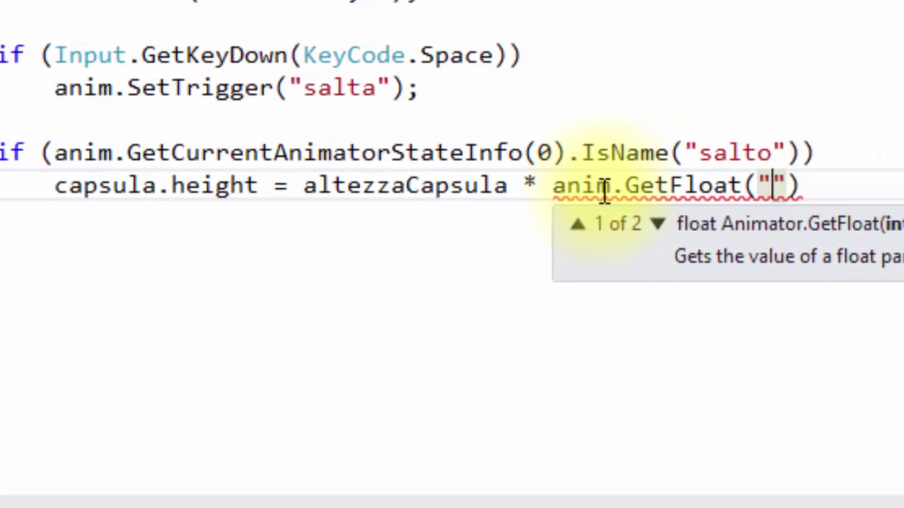
{"action": "key", "text": "alt+Tab"}
{"action": "key", "text": "alt+Tab"}
{"action": "key", "text": "alt+Tab"}
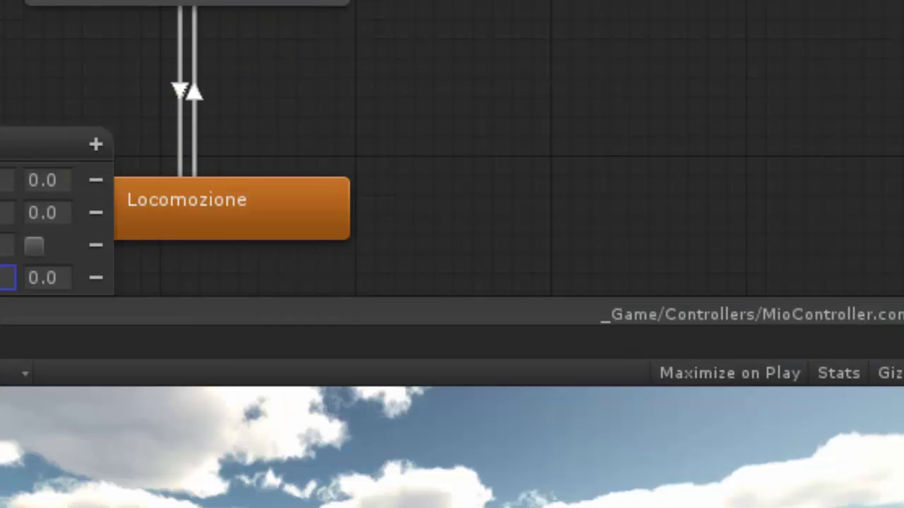
{"action": "key", "text": "alt+Tab"}
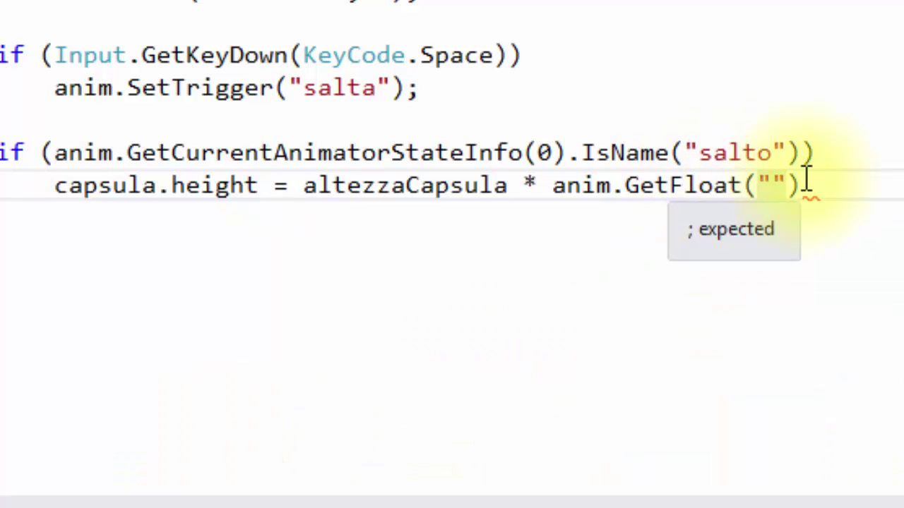
{"action": "type", "text": "curvaSalt"}
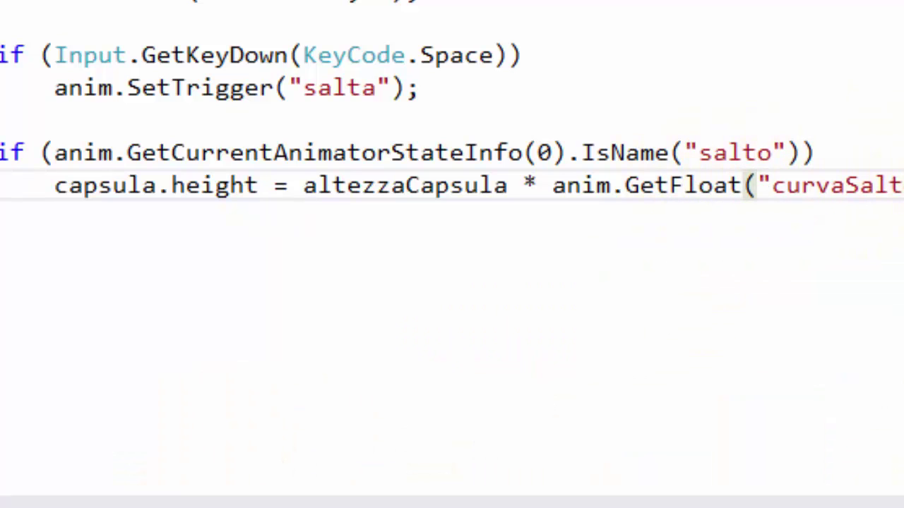
{"action": "type", "text": "o\");"}
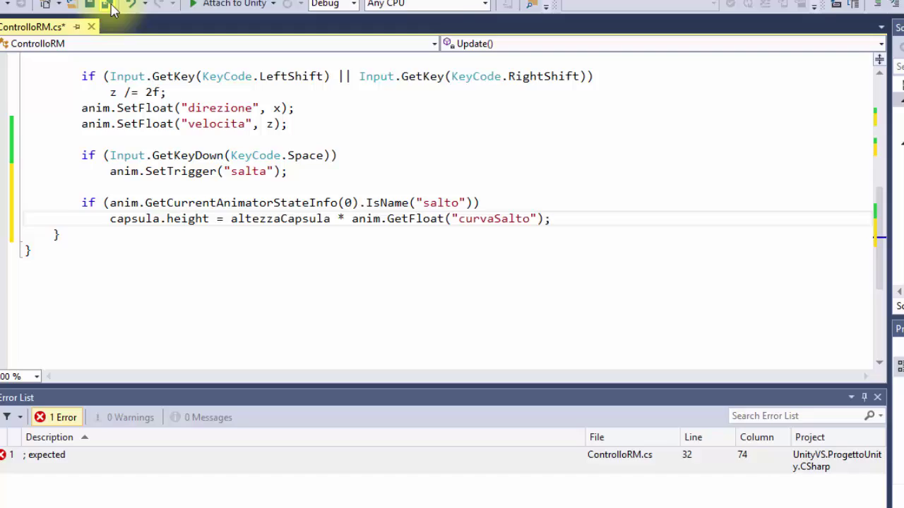
{"action": "key", "text": "ctrl+s"}
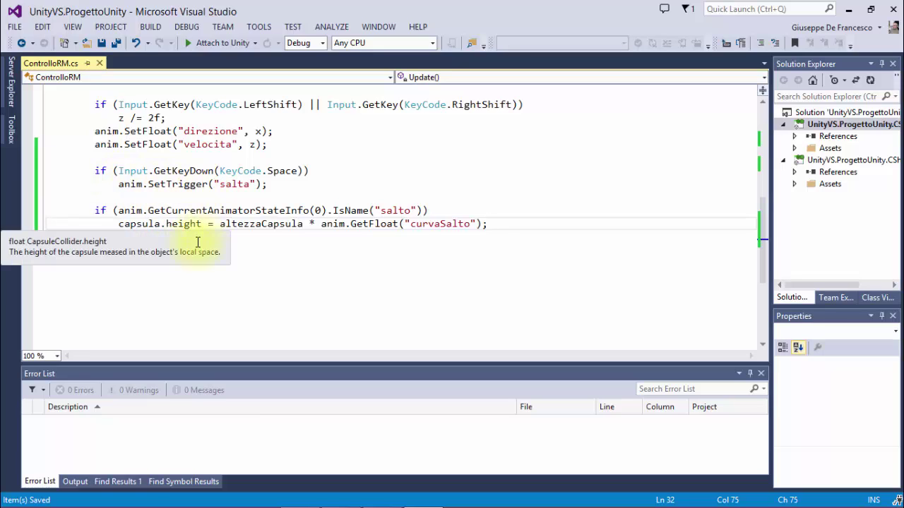
Walk through the new height statement, highlighting altezzaCapsula, the salto check and the GetFloat call.
{"action": "double_click", "coordinate": [232, 224]}
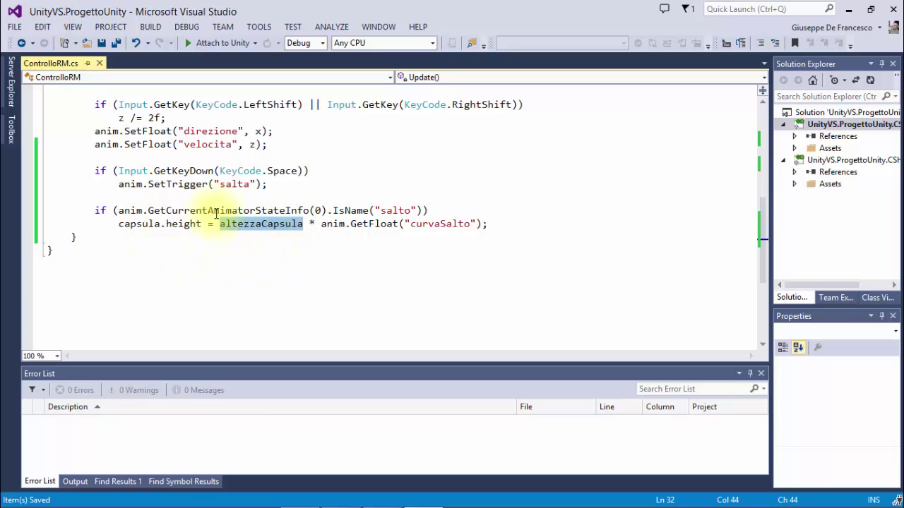
{"action": "left_click", "coordinate": [394, 210]}
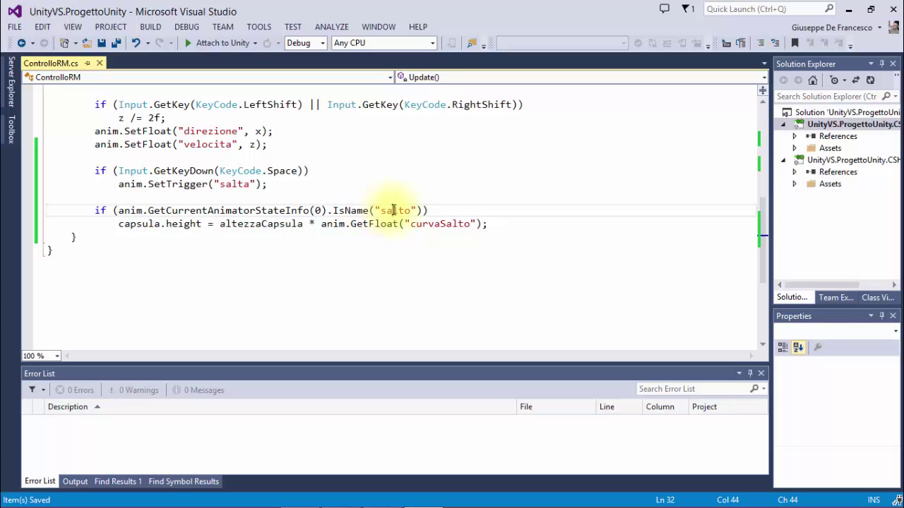
{"action": "double_click", "coordinate": [394, 210]}
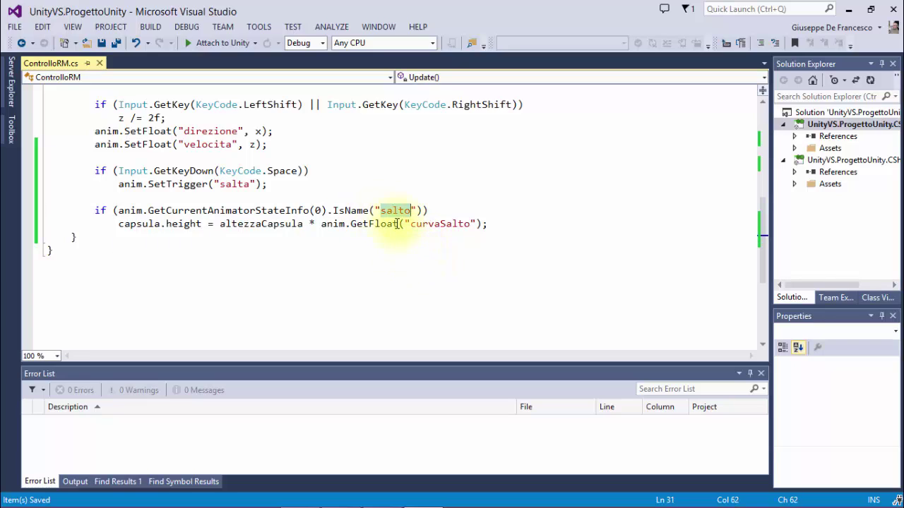
{"action": "left_click", "coordinate": [274, 226]}
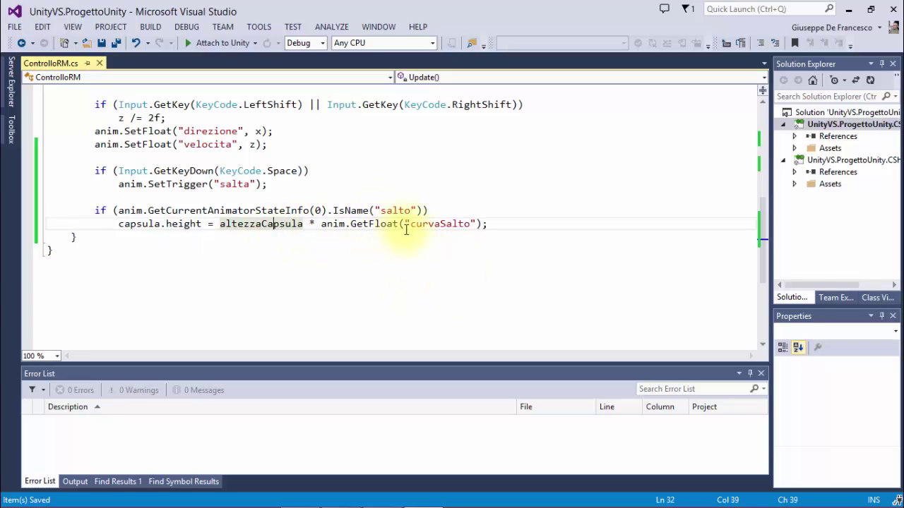
{"action": "left_click_drag", "start_coordinate": [321, 225], "coordinate": [507, 225]}
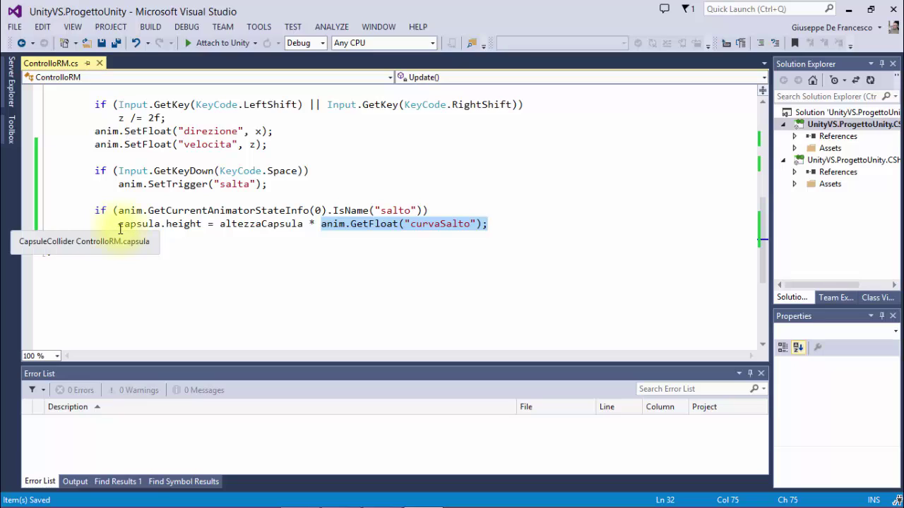
{"action": "left_click_drag", "start_coordinate": [118, 224], "coordinate": [508, 227]}
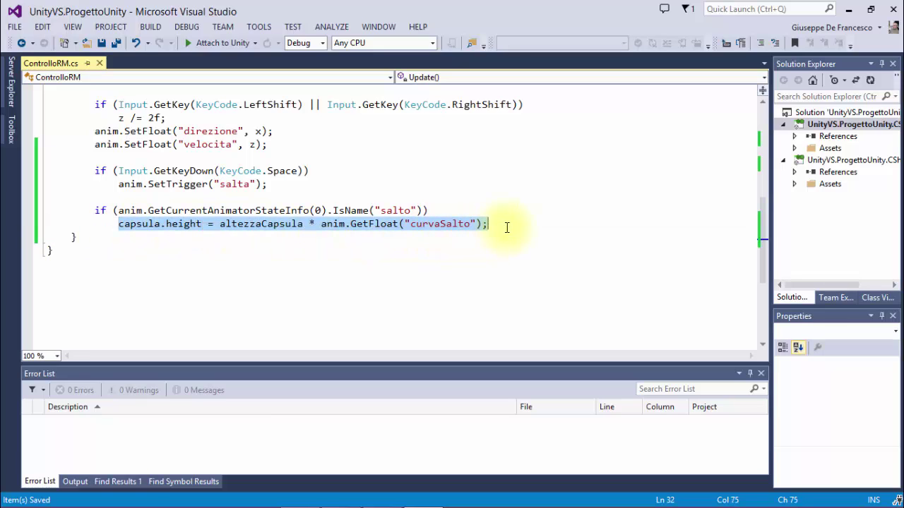
{"action": "left_click", "coordinate": [199, 225]}
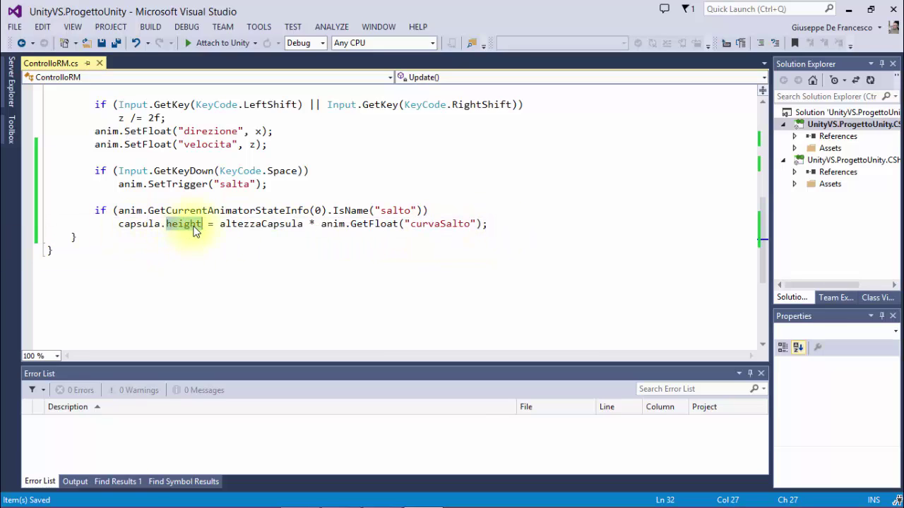
{"action": "left_click", "coordinate": [197, 224]}
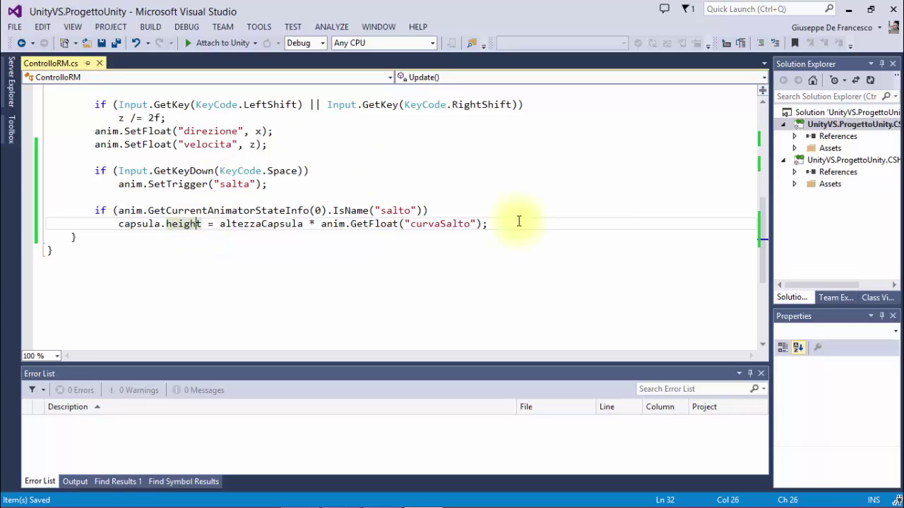
{"action": "left_click", "coordinate": [87, 44]}
Back in Unity, enter play mode to test the jump and pause it.
{"action": "key", "text": "alt+Tab"}
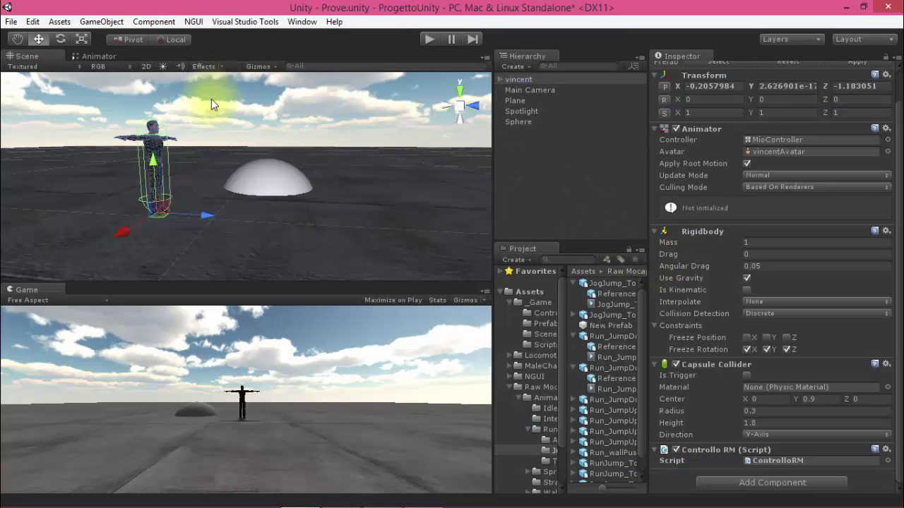
{"action": "left_click", "coordinate": [428, 38]}
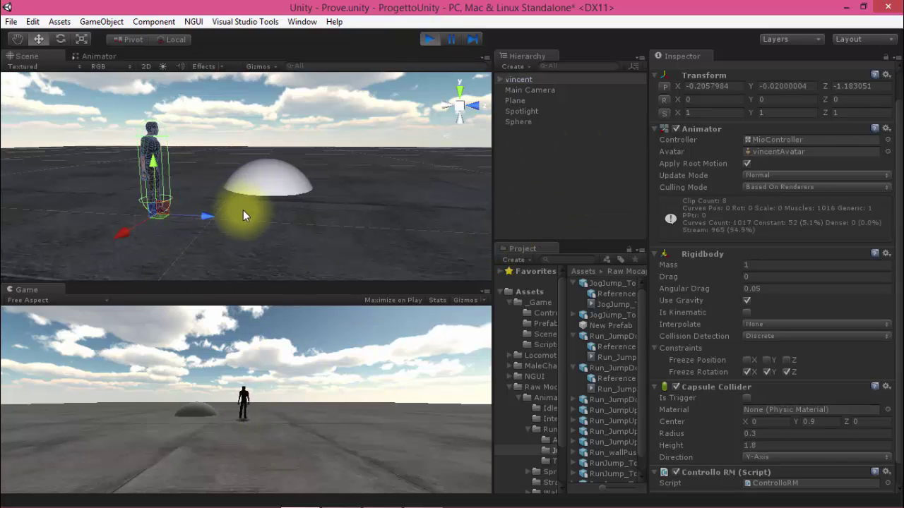
{"action": "mouse_move", "coordinate": [243, 210]}
{"action": "middle_mouse_down"}
{"action": "mouse_move", "coordinate": [212, 218]}
{"action": "mouse_move", "coordinate": [151, 187]}
{"action": "middle_mouse_up"}
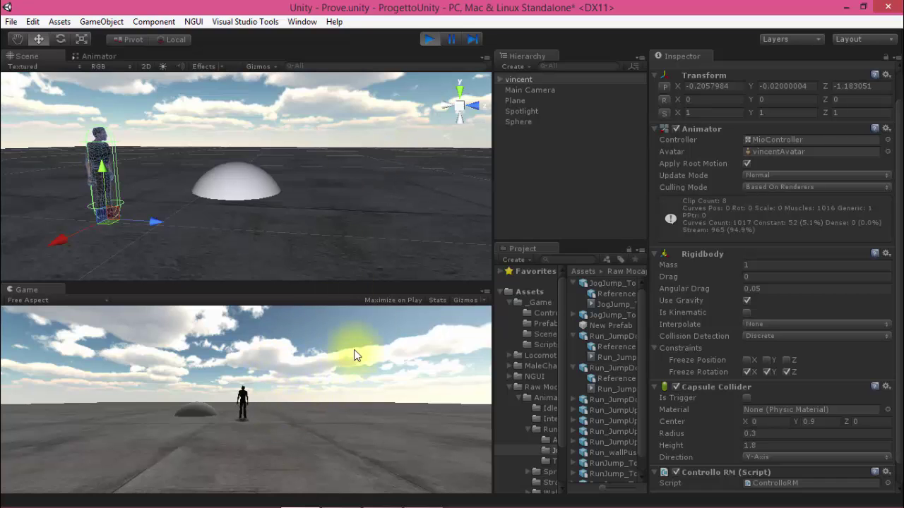
{"action": "left_click", "coordinate": [428, 40]}
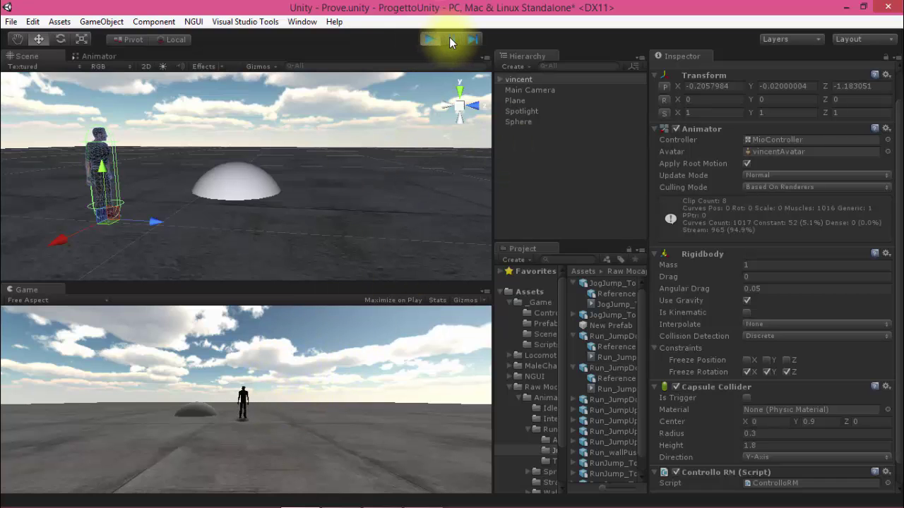
{"action": "left_click", "coordinate": [450, 40]}
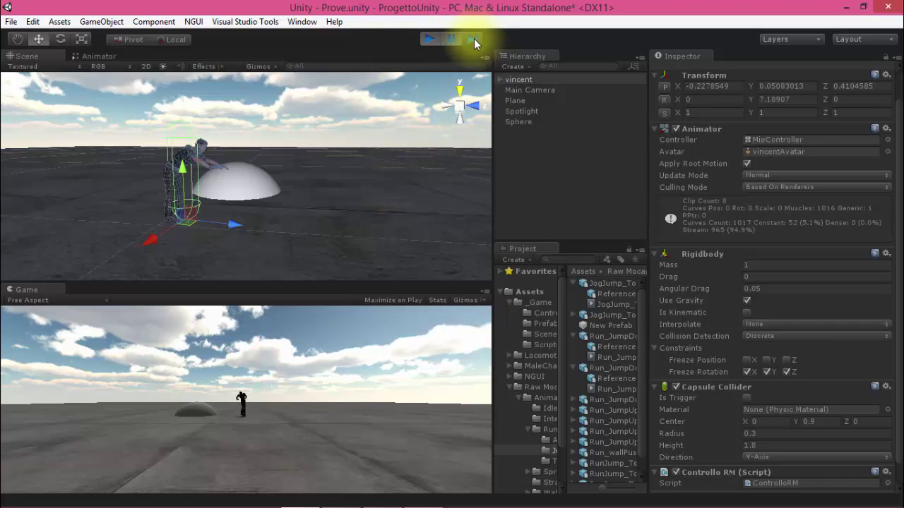
Advance the paused jump frame by frame, watching Capsule Height shrink to 0.05048872.
{"action": "left_click", "coordinate": [473, 39]}
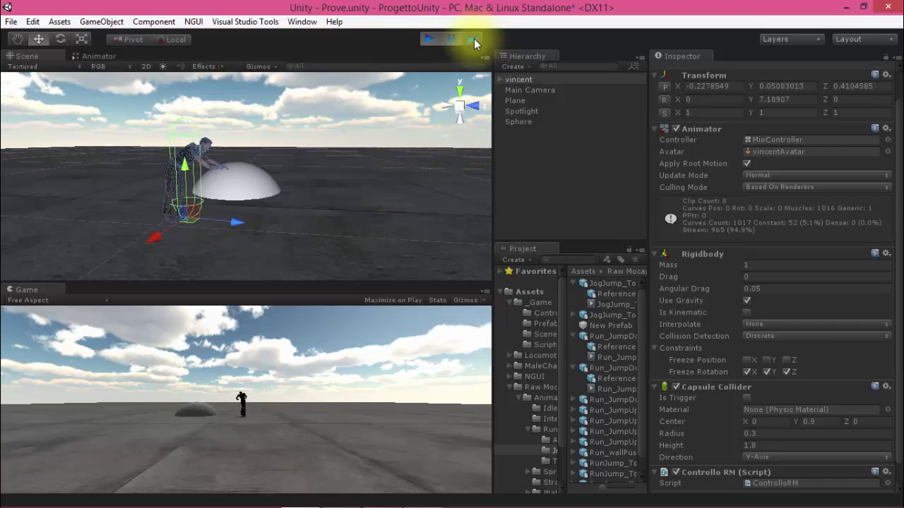
{"action": "left_click", "coordinate": [474, 39]}
{"action": "left_click", "coordinate": [474, 39]}
{"action": "left_click", "coordinate": [474, 38]}
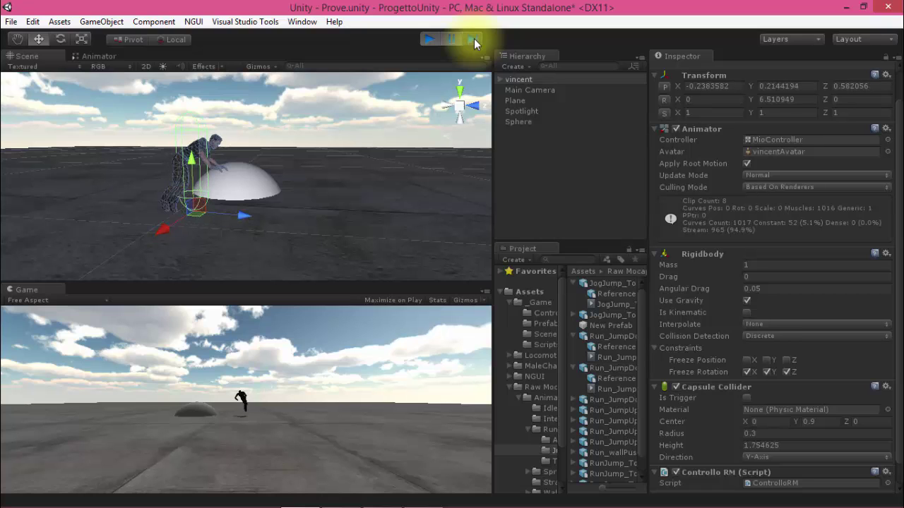
{"action": "left_click", "coordinate": [473, 39]}
{"action": "left_click", "coordinate": [474, 39]}
{"action": "left_click", "coordinate": [474, 39]}
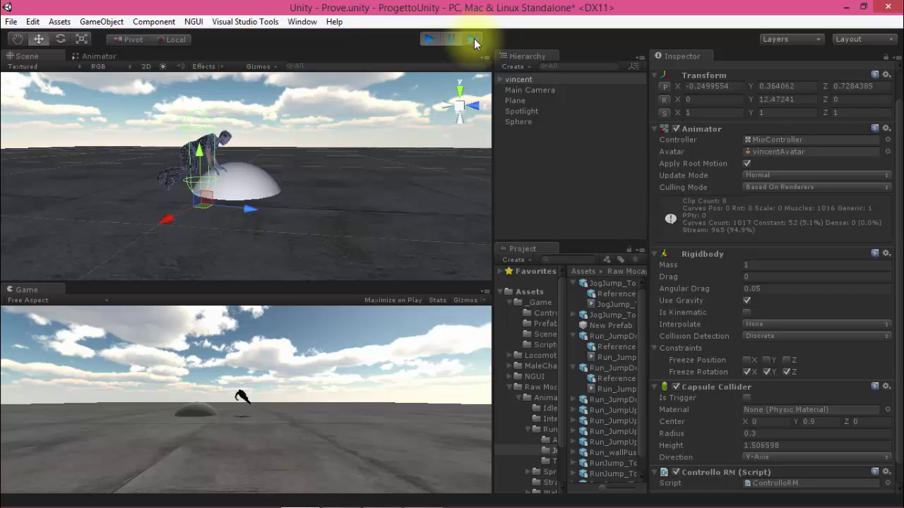
{"action": "left_click", "coordinate": [474, 38]}
{"action": "mouse_move", "coordinate": [365, 139]}
{"action": "left_mouse_down", "text": "alt"}
{"action": "mouse_move", "coordinate": [377, 168]}
{"action": "mouse_move", "coordinate": [463, 187]}
{"action": "mouse_move", "coordinate": [504, 177]}
{"action": "mouse_move", "coordinate": [511, 162]}
{"action": "mouse_move", "coordinate": [309, 165]}
{"action": "mouse_move", "coordinate": [198, 203]}
{"action": "mouse_move", "coordinate": [145, 191]}
{"action": "mouse_move", "coordinate": [360, 198]}
{"action": "left_mouse_up", "text": "alt"}
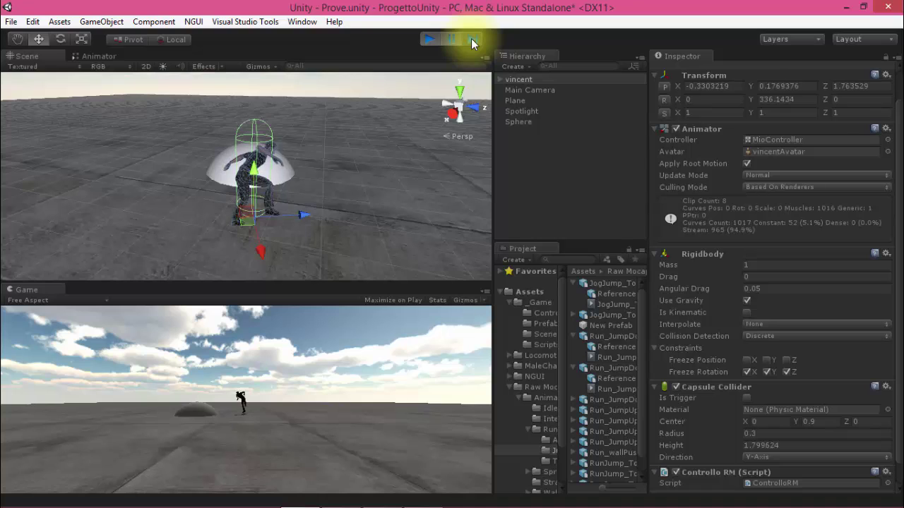
Resume the game, deselect the character, and bring up the Windows Start screen.
{"action": "left_click", "coordinate": [452, 40]}
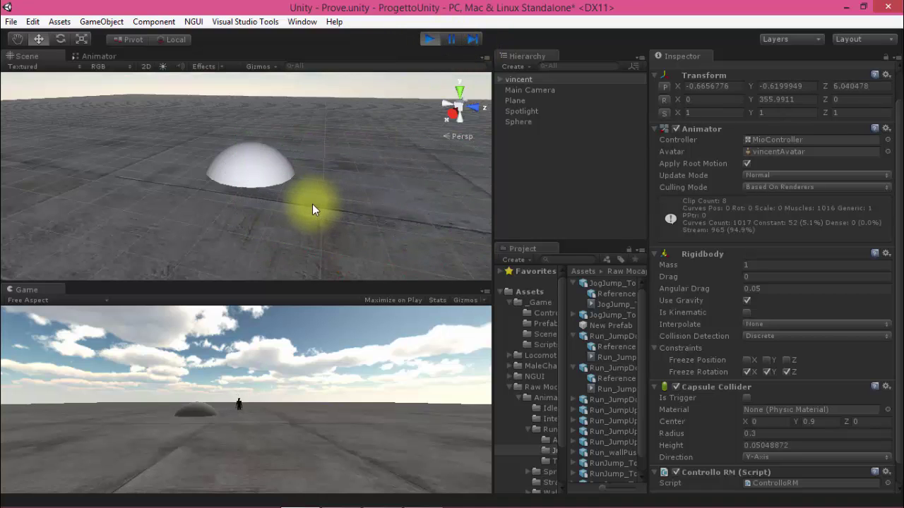
{"action": "left_click", "coordinate": [339, 235]}
{"action": "key", "text": "super"}
{"action": "key", "text": "space"}
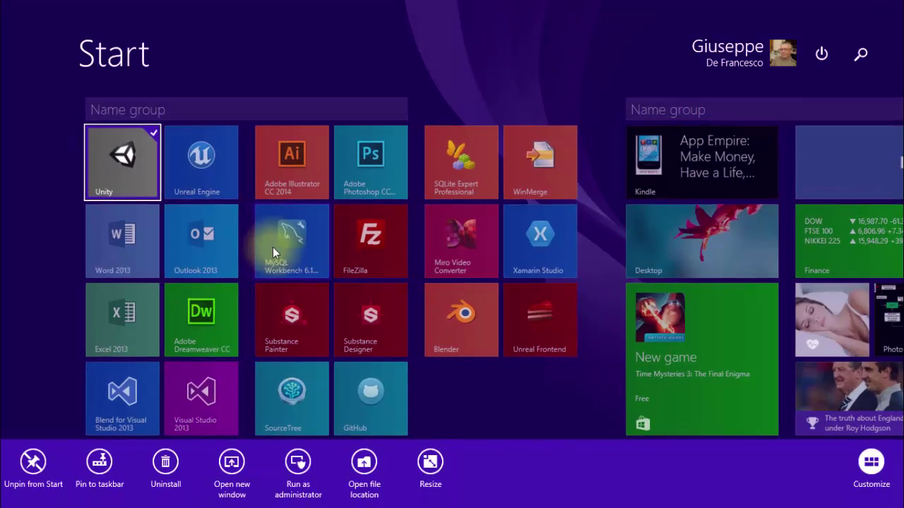
Select vincent to confirm its capsule height is still 0.05048872, then stop play mode.
{"action": "key", "text": "Escape"}
{"action": "key", "text": "super"}
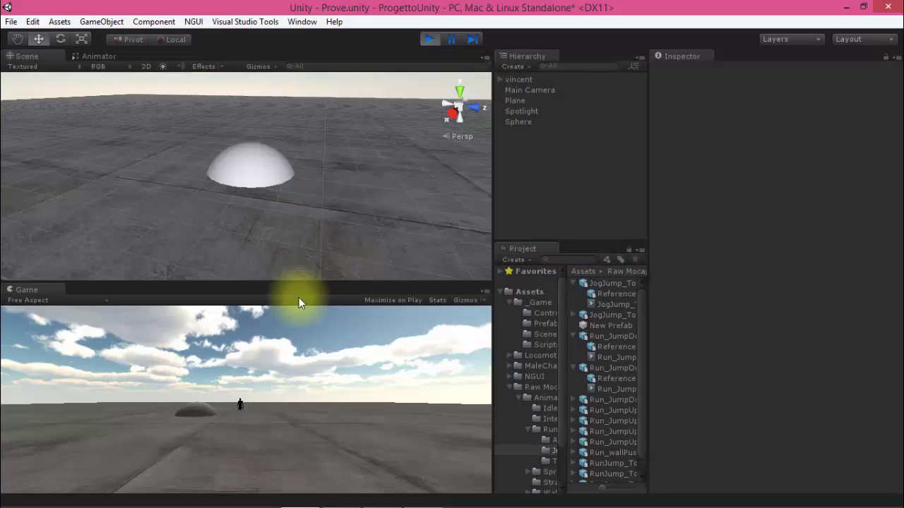
{"action": "right_click_drag", "start_coordinate": [287, 279], "coordinate": [446, 173]}
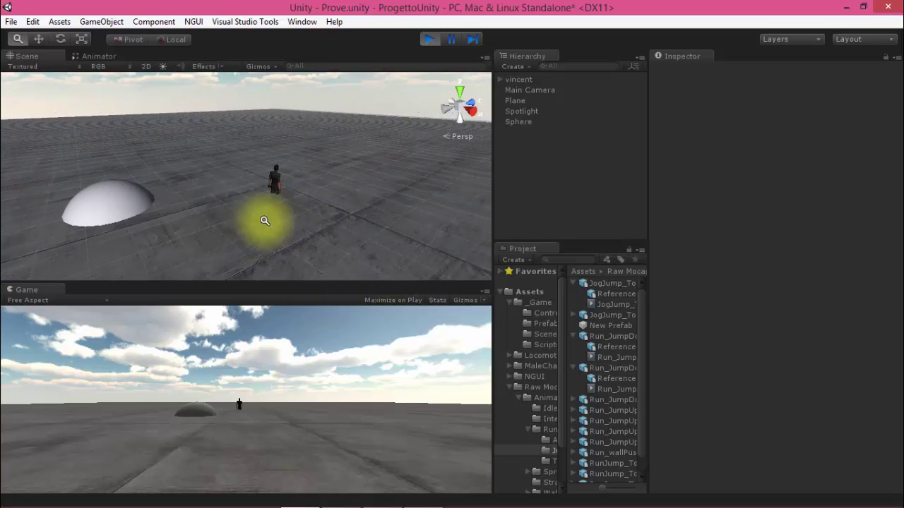
{"action": "mouse_move", "coordinate": [447, 173]}
{"action": "right_mouse_down"}
{"action": "mouse_move", "coordinate": [265, 94]}
{"action": "mouse_move", "coordinate": [424, 302]}
{"action": "mouse_move", "coordinate": [626, 460]}
{"action": "mouse_move", "coordinate": [428, 230]}
{"action": "mouse_move", "coordinate": [297, 219]}
{"action": "mouse_move", "coordinate": [393, 216]}
{"action": "mouse_move", "coordinate": [188, 172]}
{"action": "mouse_move", "coordinate": [355, 202]}
{"action": "mouse_move", "coordinate": [214, 68]}
{"action": "mouse_move", "coordinate": [379, 205]}
{"action": "right_mouse_up"}
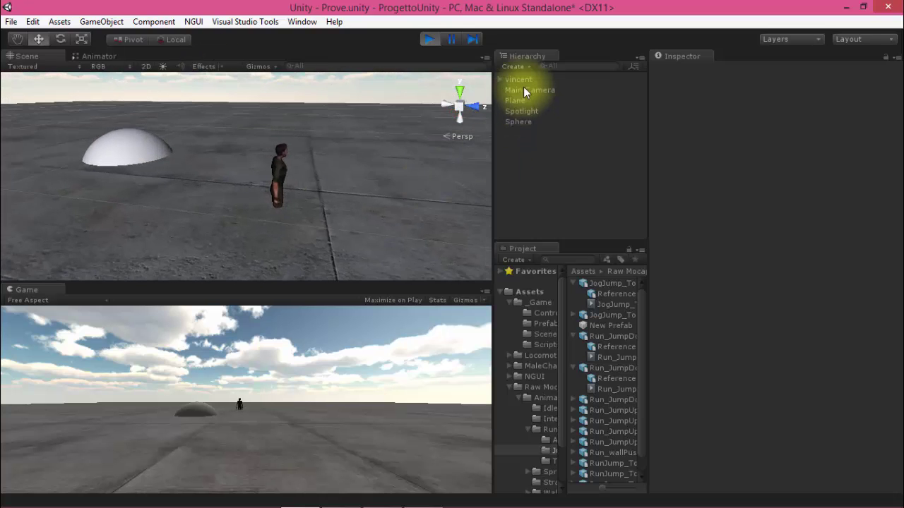
{"action": "left_click", "coordinate": [523, 80]}
{"action": "mouse_move", "coordinate": [354, 211]}
{"action": "left_mouse_down", "text": "alt"}
{"action": "mouse_move", "coordinate": [458, 188]}
{"action": "mouse_move", "coordinate": [485, 205]}
{"action": "left_mouse_up", "text": "alt"}
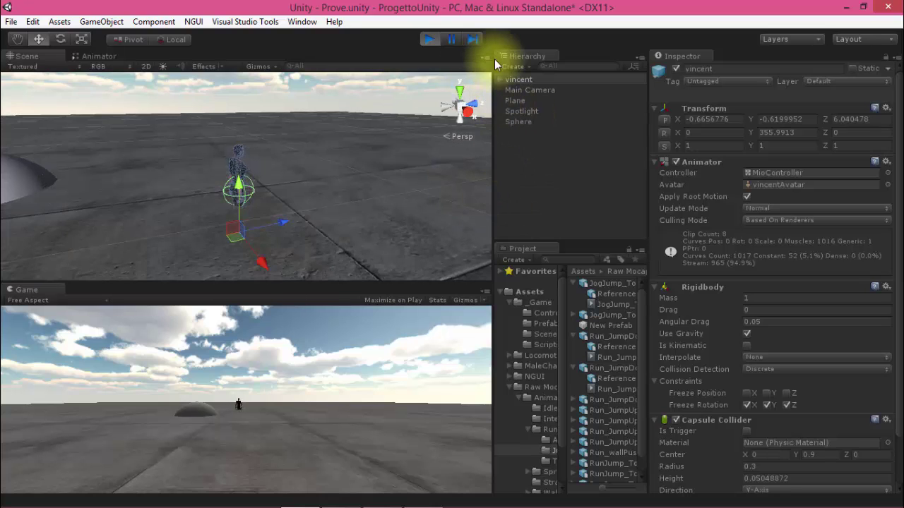
{"action": "mouse_move", "coordinate": [349, 165]}
{"action": "left_mouse_down", "text": "alt"}
{"action": "mouse_move", "coordinate": [238, 172]}
{"action": "mouse_move", "coordinate": [202, 204]}
{"action": "mouse_move", "coordinate": [307, 202]}
{"action": "left_mouse_up", "text": "alt"}
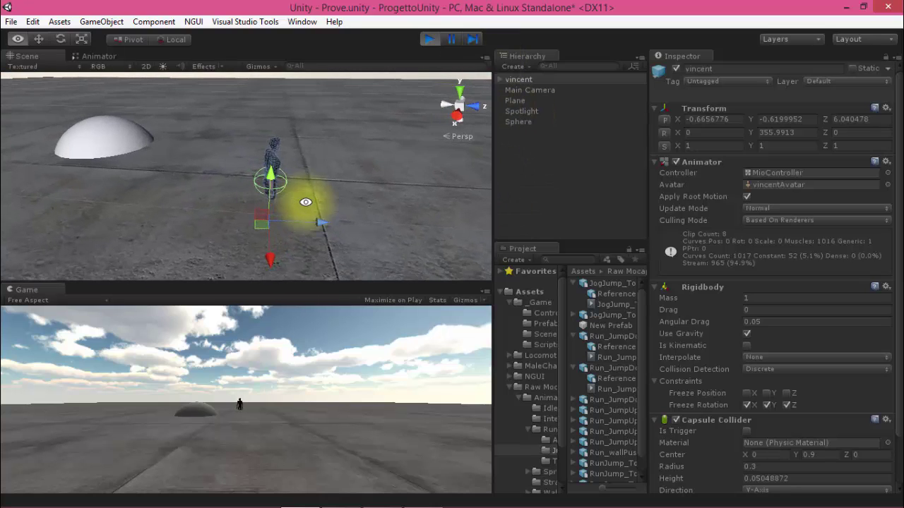
{"action": "left_click", "coordinate": [430, 39]}
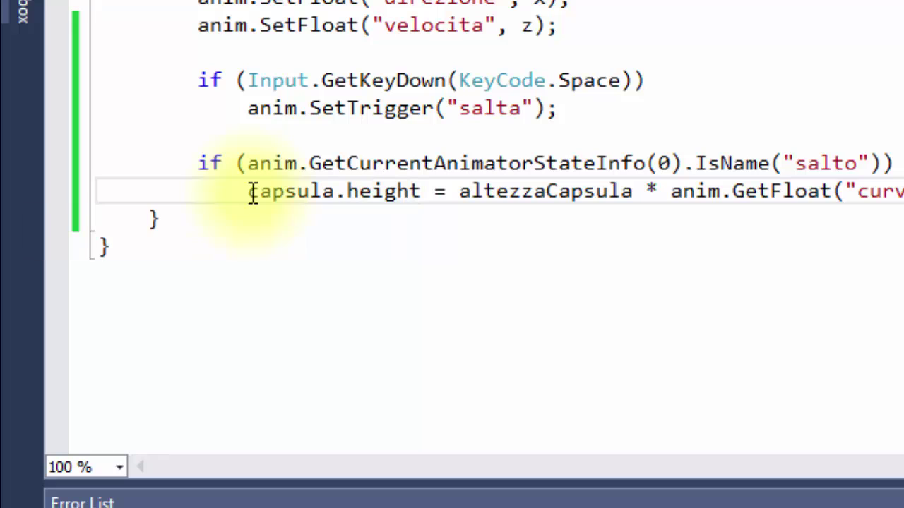
{"action": "left_click", "coordinate": [251, 192]}
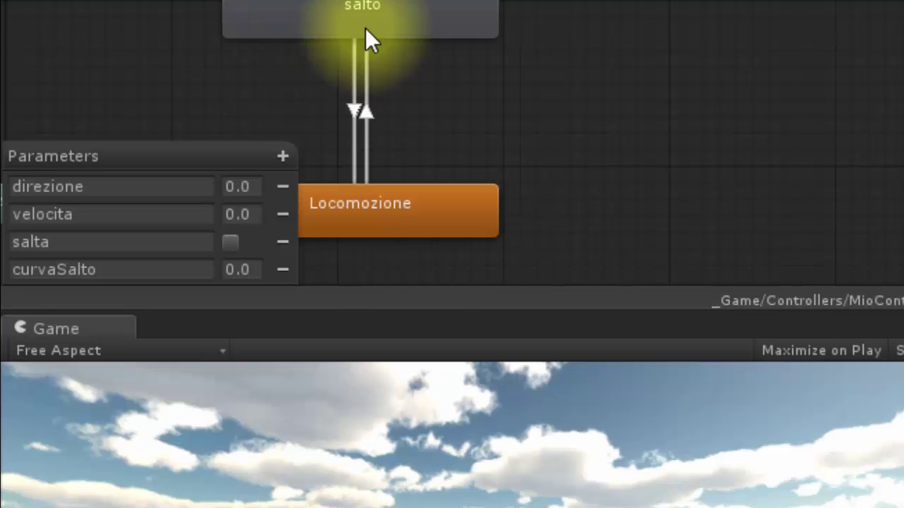
{"action": "left_click", "coordinate": [365, 28]}
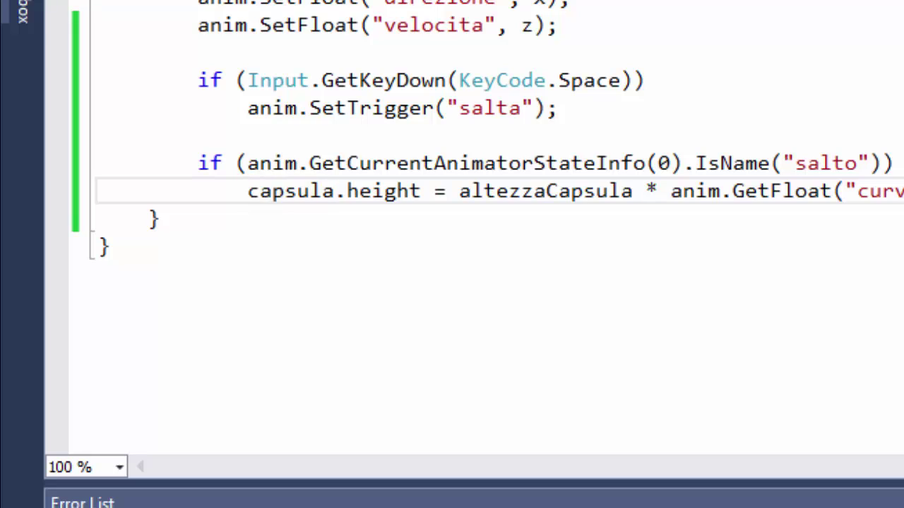
Insert an else branch below the salto capsula.height assignment.
{"action": "key", "text": "shift+Down"}
{"action": "key", "text": "ctrl+c"}
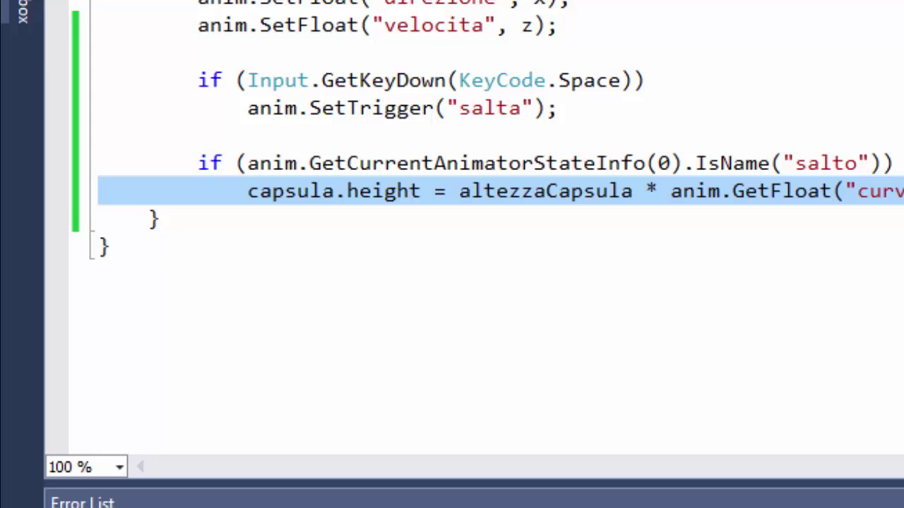
{"action": "key", "text": "Home"}
{"action": "key", "text": "Up"}
{"action": "key", "text": "End"}
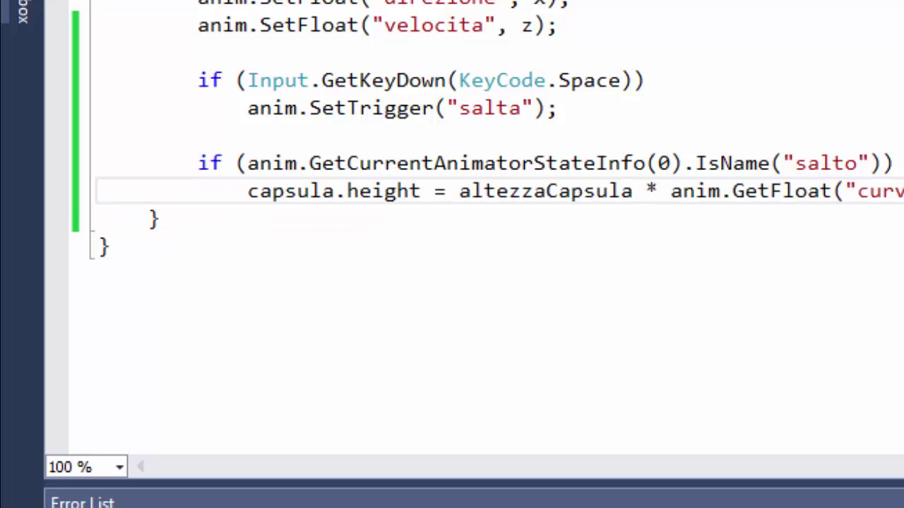
{"action": "key", "text": "Return"}
{"action": "type", "text": "els"}
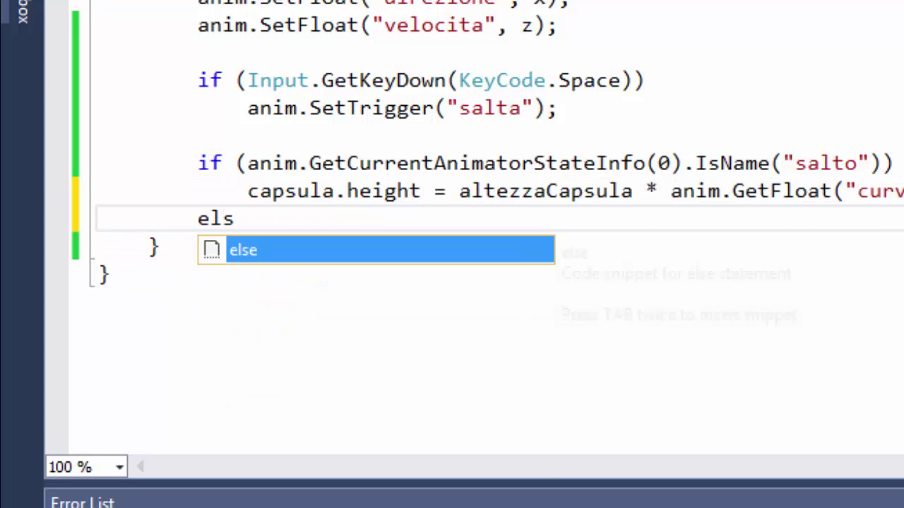
{"action": "key", "text": "Tab"}
Under else, set capsula.height = altezzaCapsula without the curvaSalto factor, and save ControlloRM.cs.
{"action": "key", "text": "Down"}
{"action": "key", "text": "Home"}
{"action": "key", "text": "Home"}
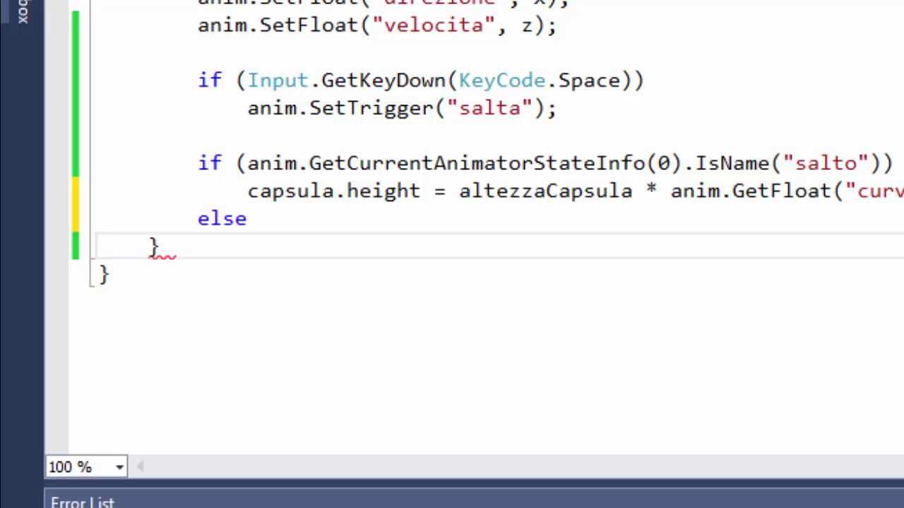
{"action": "key", "text": "ctrl+v"}
{"action": "key", "text": "Up"}
{"action": "key", "text": "ctrl+Right"}
{"action": "key", "text": "ctrl+Right"}
{"action": "key", "text": "ctrl+Right"}
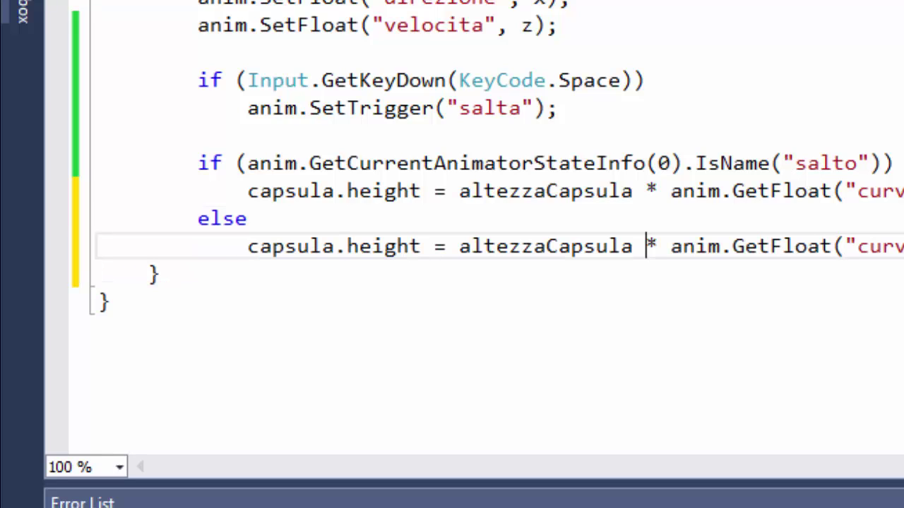
{"action": "key", "text": "Left"}
{"action": "key", "text": "shift+End"}
{"action": "key", "text": "Delete"}
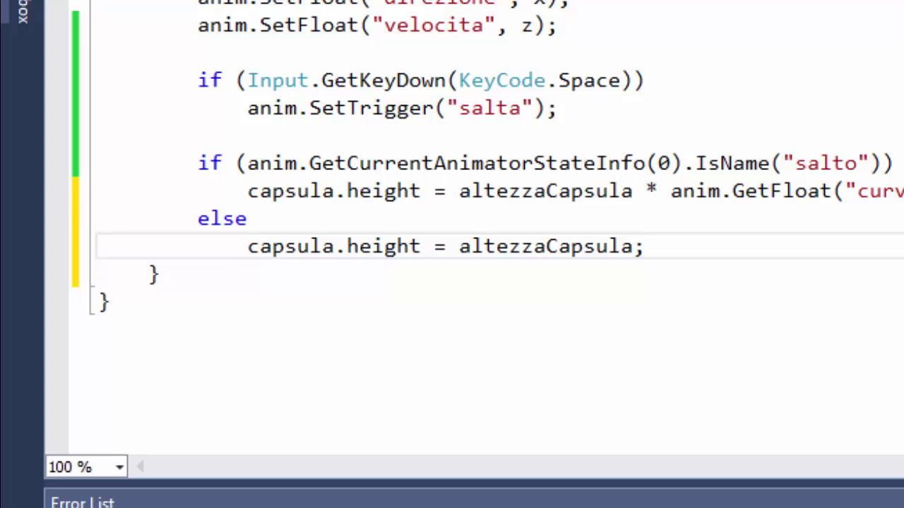
{"action": "key", "text": "ctrl+s"}
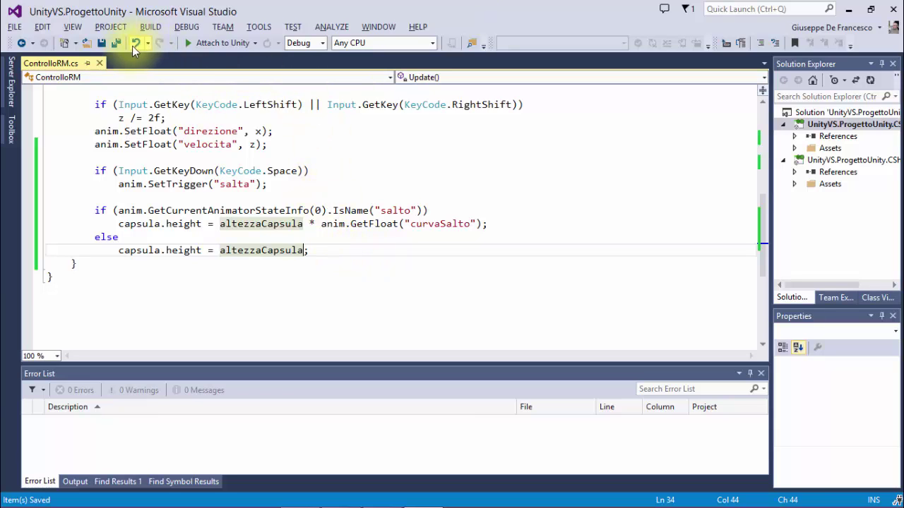
{"action": "key", "text": "alt+Tab"}
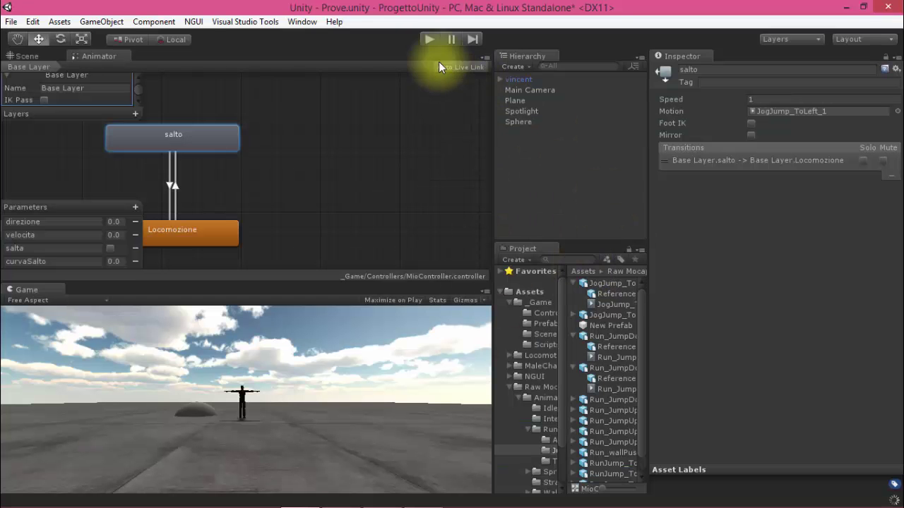
In the Scene view, select and frame vincent, then pause and resume the running game.
{"action": "left_click", "coordinate": [30, 57]}
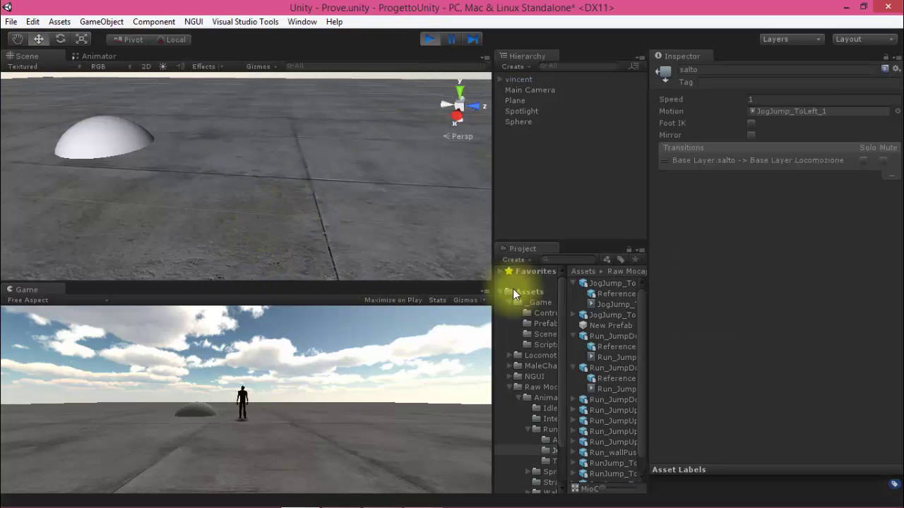
{"action": "double_click", "coordinate": [518, 79]}
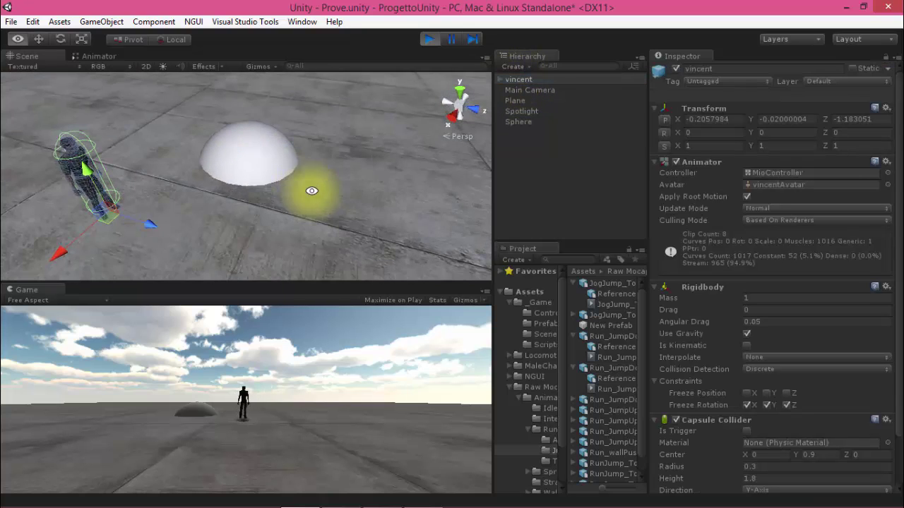
{"action": "left_click", "coordinate": [452, 39]}
{"action": "left_click_drag", "start_coordinate": [292, 228], "coordinate": [337, 170], "text": "alt"}
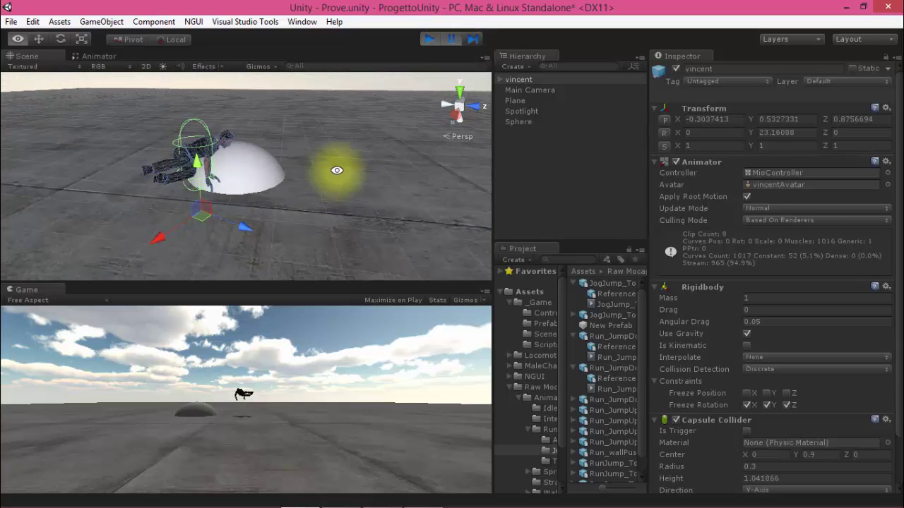
{"action": "left_click", "coordinate": [452, 39]}
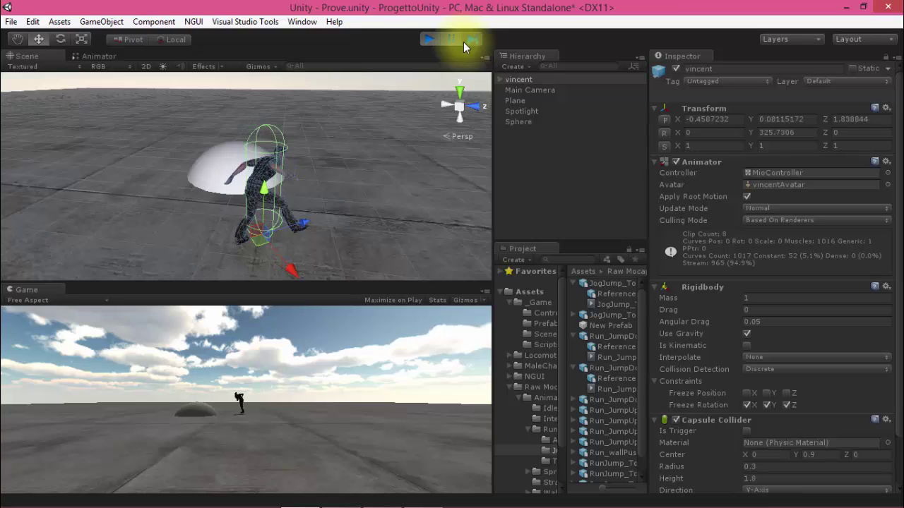
Pause mid-jump to check the shrunken Capsule Height, resume, then stop play mode.
{"action": "left_click", "coordinate": [450, 40]}
{"action": "left_click_drag", "start_coordinate": [252, 191], "coordinate": [454, 151], "text": "alt"}
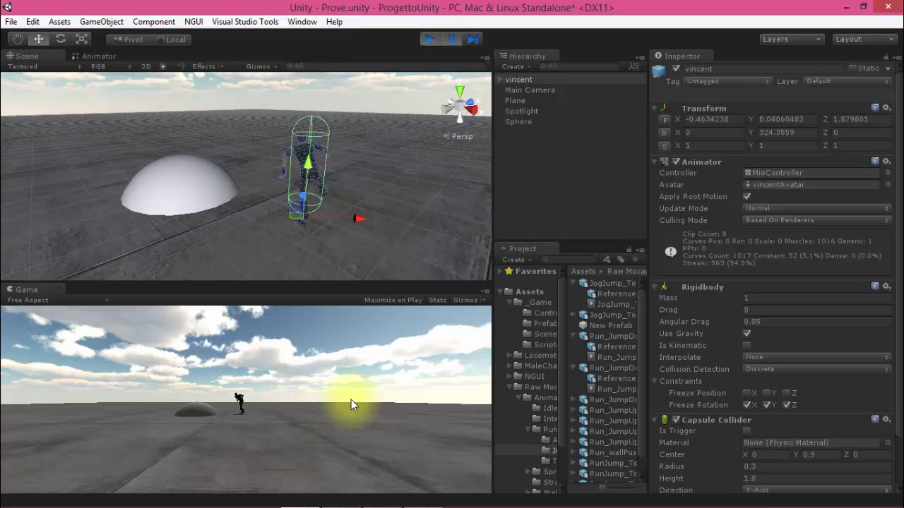
{"action": "left_click", "coordinate": [452, 39]}
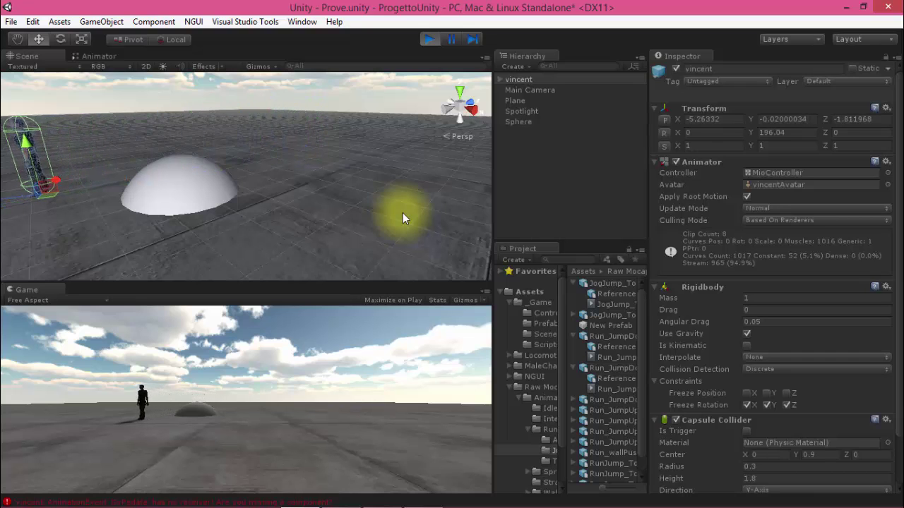
{"action": "left_click", "coordinate": [429, 39]}
Orbit around vincent, standing on the Plane with Capsule Collider height back at 1.8.
{"action": "mouse_move", "coordinate": [302, 218]}
{"action": "left_mouse_down", "text": "alt"}
{"action": "mouse_move", "coordinate": [317, 202]}
{"action": "mouse_move", "coordinate": [293, 142]}
{"action": "left_mouse_up", "text": "alt"}
{"action": "left_click_drag", "start_coordinate": [309, 235], "coordinate": [339, 134], "text": "alt"}
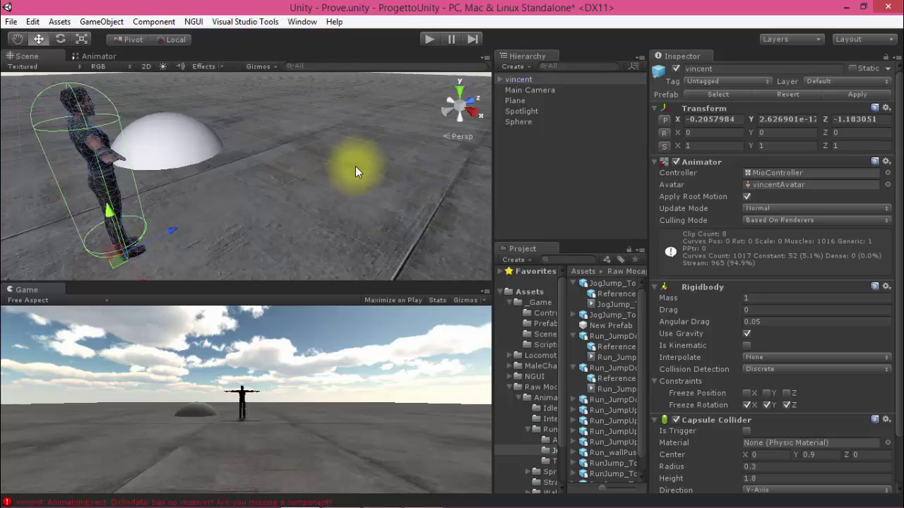
{"action": "mouse_move", "coordinate": [356, 167]}
{"action": "left_mouse_down", "text": "alt"}
{"action": "mouse_move", "coordinate": [423, 127]}
{"action": "mouse_move", "coordinate": [452, 148]}
{"action": "mouse_move", "coordinate": [440, 167]}
{"action": "mouse_move", "coordinate": [312, 28]}
{"action": "left_mouse_up", "text": "alt"}
{"action": "left_click_drag", "start_coordinate": [412, 183], "coordinate": [386, 159], "text": "alt"}
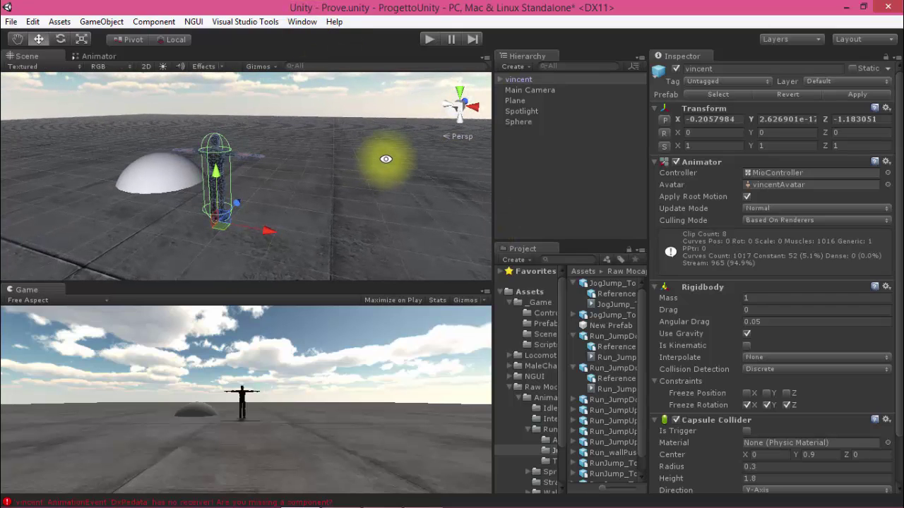
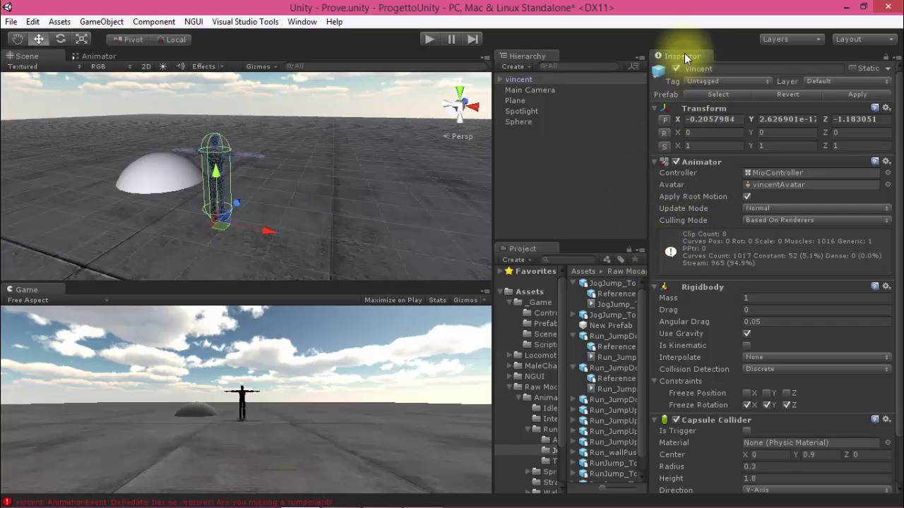
Select the JogJump_ToLeft_1 clip and expand its Events timeline in the Inspector.
{"action": "left_click", "coordinate": [600, 283]}
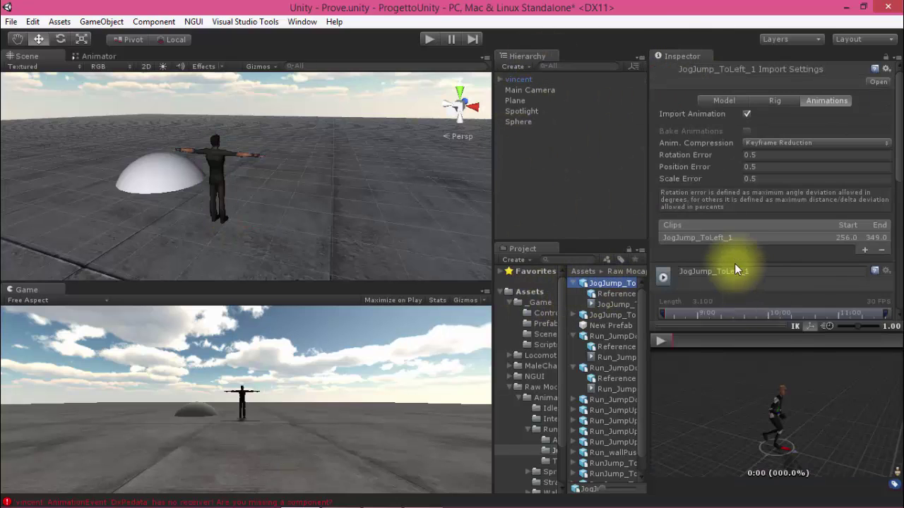
{"action": "left_click_drag", "start_coordinate": [898, 202], "coordinate": [895, 289]}
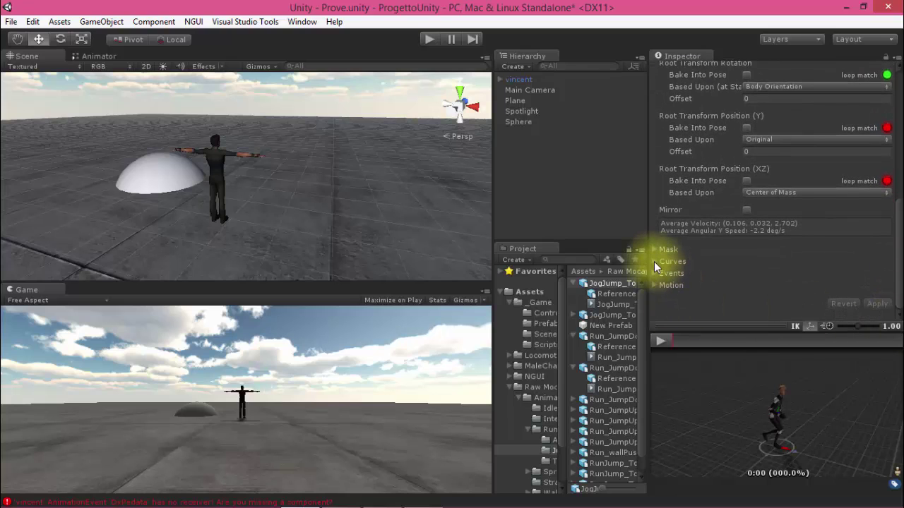
{"action": "left_click", "coordinate": [654, 273]}
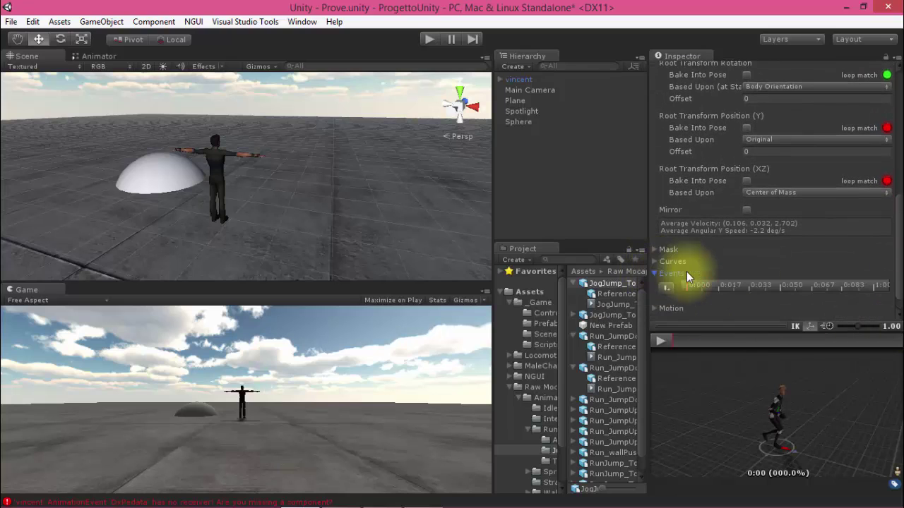
{"action": "scroll", "coordinate": [883, 252], "scroll_direction": "down", "scroll_amount": 2}
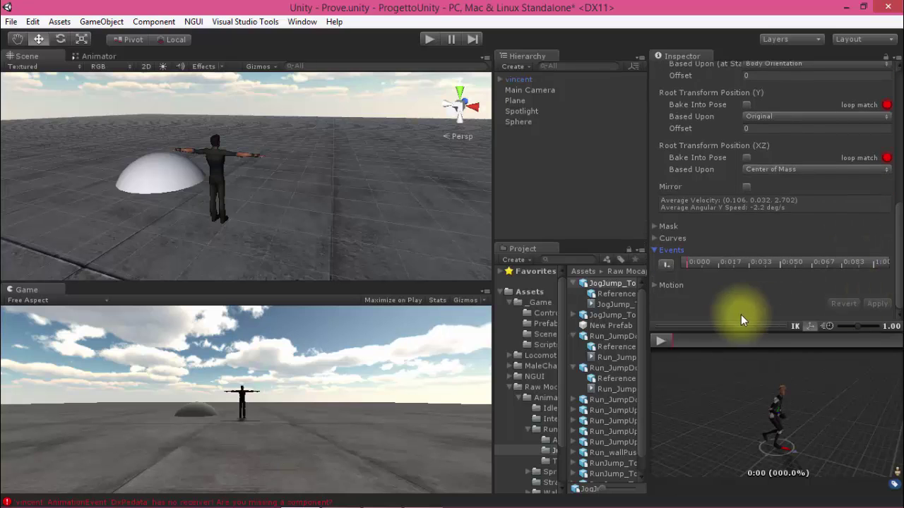
Scrub the clip preview forward into the jump, then back near the start.
{"action": "mouse_move", "coordinate": [683, 341]}
{"action": "left_mouse_down"}
{"action": "mouse_move", "coordinate": [693, 355]}
{"action": "mouse_move", "coordinate": [726, 361]}
{"action": "left_mouse_up"}
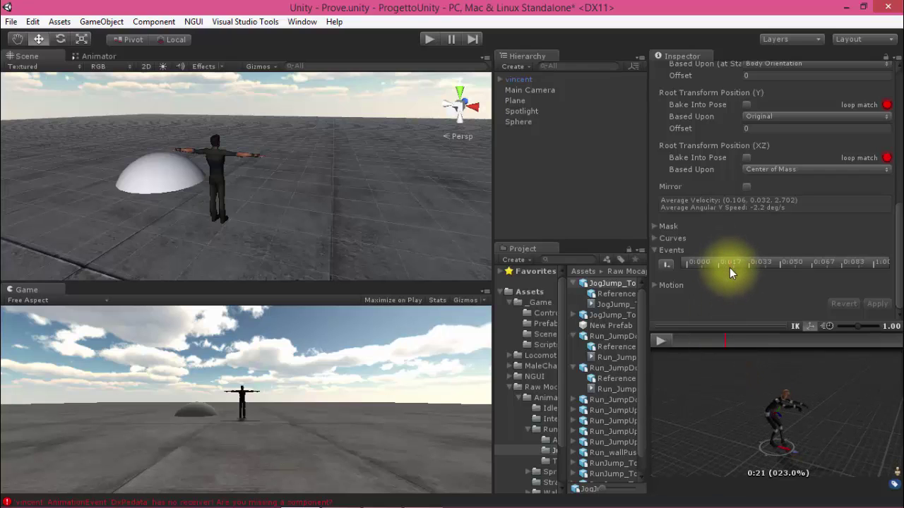
{"action": "left_click_drag", "start_coordinate": [726, 339], "coordinate": [759, 340]}
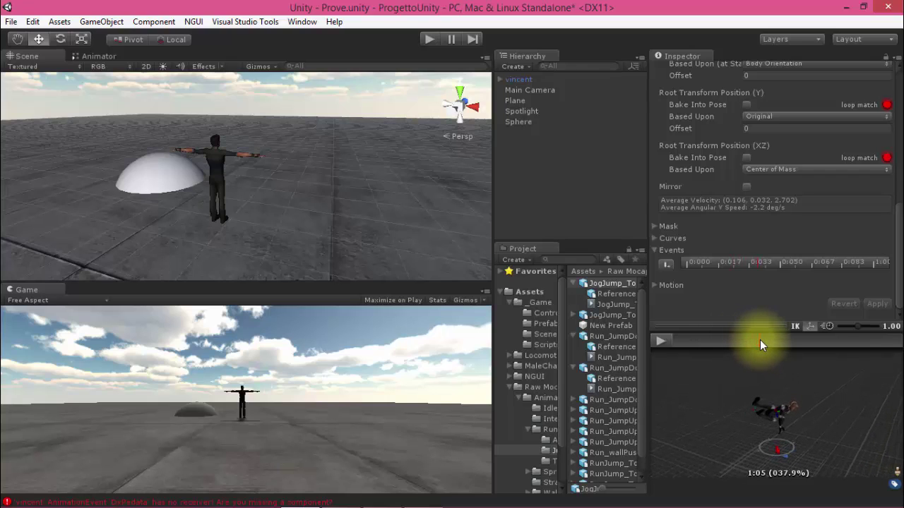
{"action": "left_click_drag", "start_coordinate": [760, 340], "coordinate": [758, 341]}
{"action": "left_click_drag", "start_coordinate": [758, 341], "coordinate": [683, 342]}
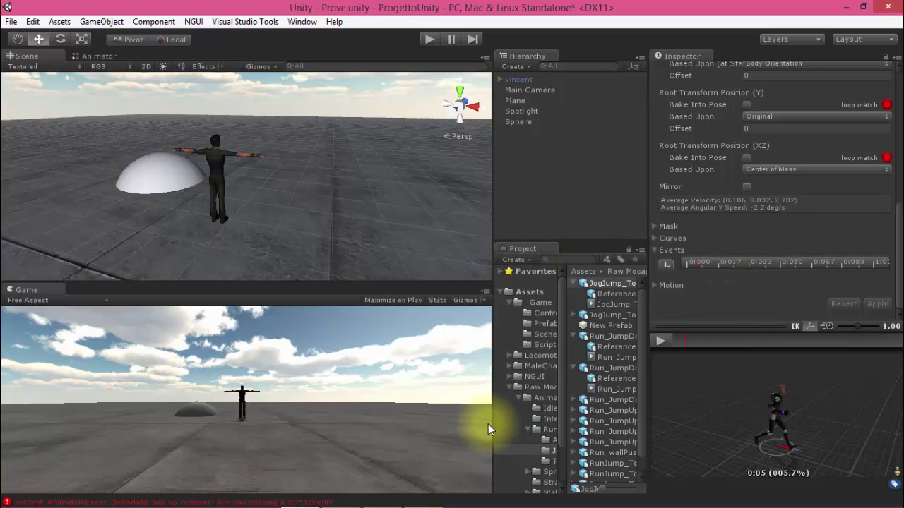
Comment out the four capsula.height if/else lines in ControlloRM.cs and save the script.
{"action": "key", "text": "alt+Tab"}
{"action": "key", "text": "alt+Tab"}
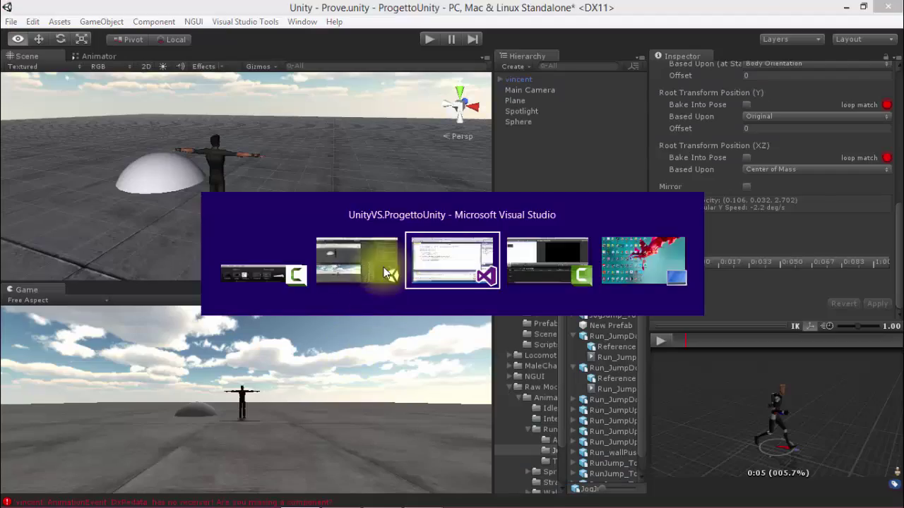
{"action": "left_click", "coordinate": [349, 195]}
{"action": "key", "text": "shift+Down"}
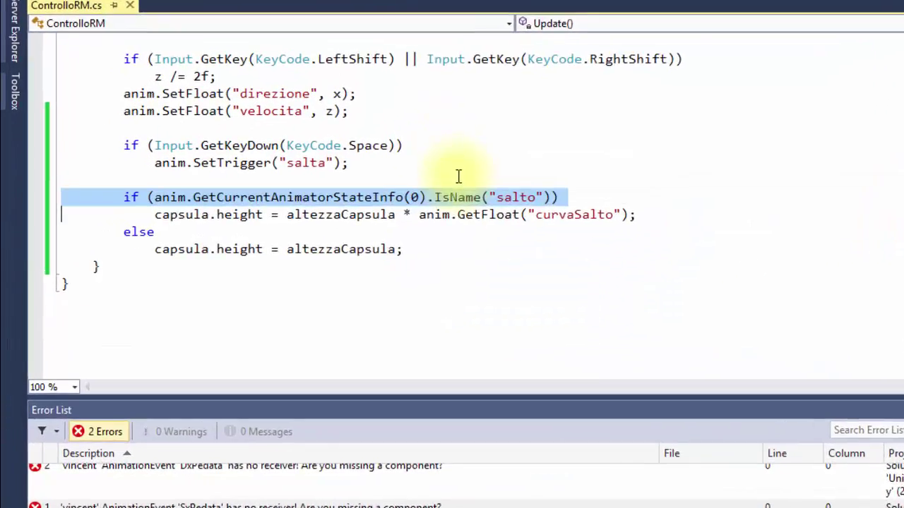
{"action": "key", "text": "shift+Down"}
{"action": "key", "text": "shift+Down"}
{"action": "key", "text": "shift+End"}
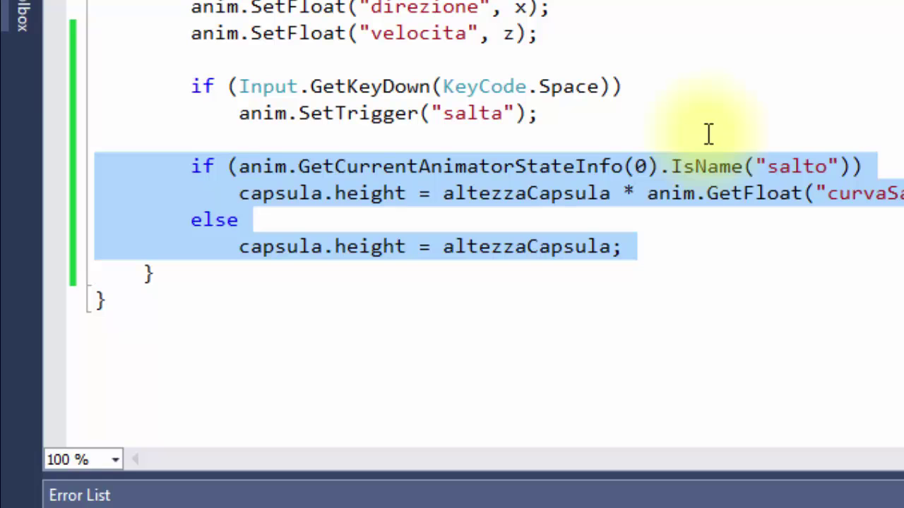
{"action": "key", "text": "ctrl+k"}
{"action": "key", "text": "ctrl+c"}
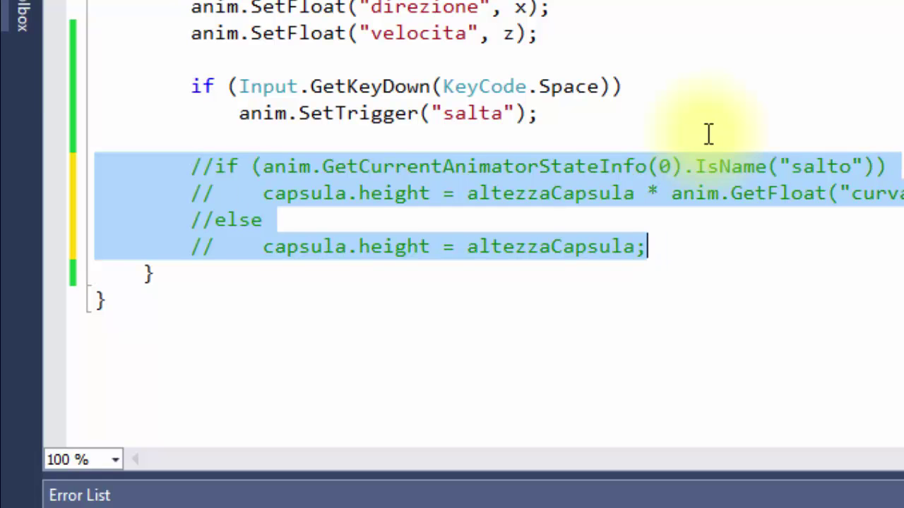
{"action": "key", "text": "ctrl+s"}
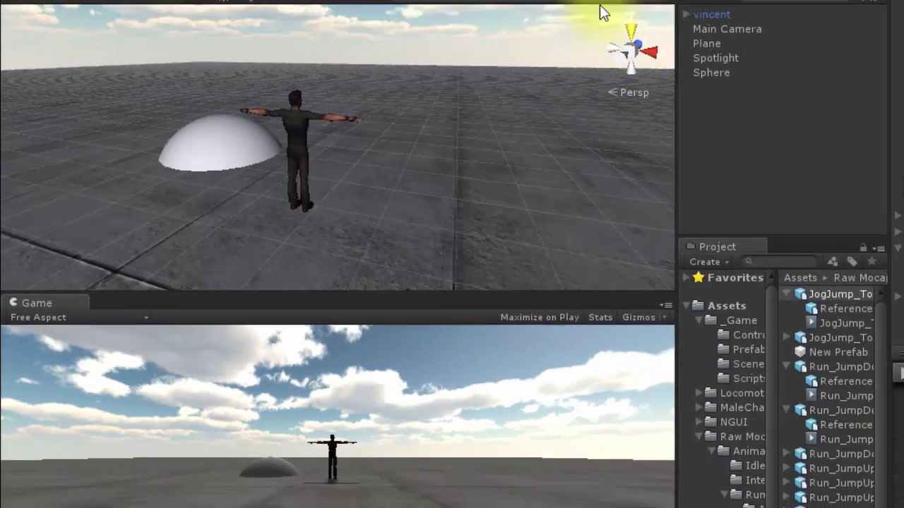
Start Play mode, expand the clip's Curves to see curvaSalto, and select vincent.
{"action": "left_click", "coordinate": [429, 39]}
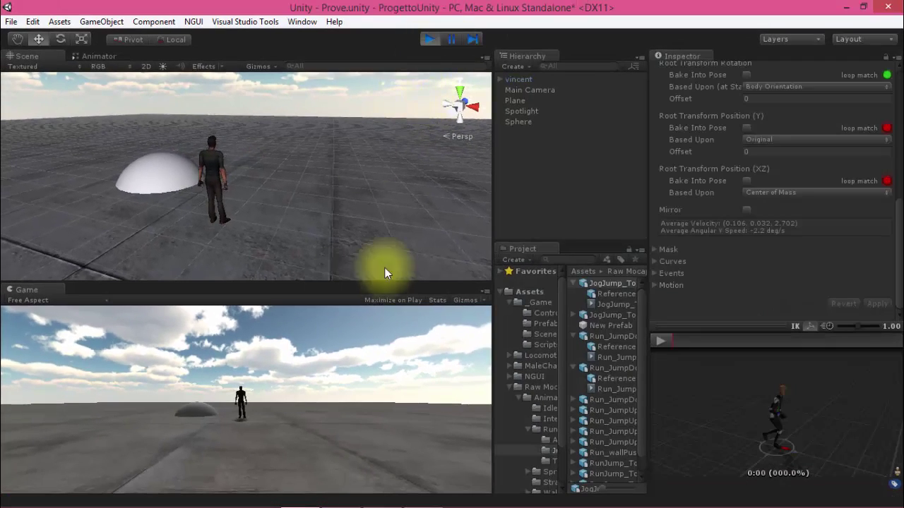
{"action": "left_click_drag", "start_coordinate": [343, 188], "coordinate": [216, 204], "text": "alt"}
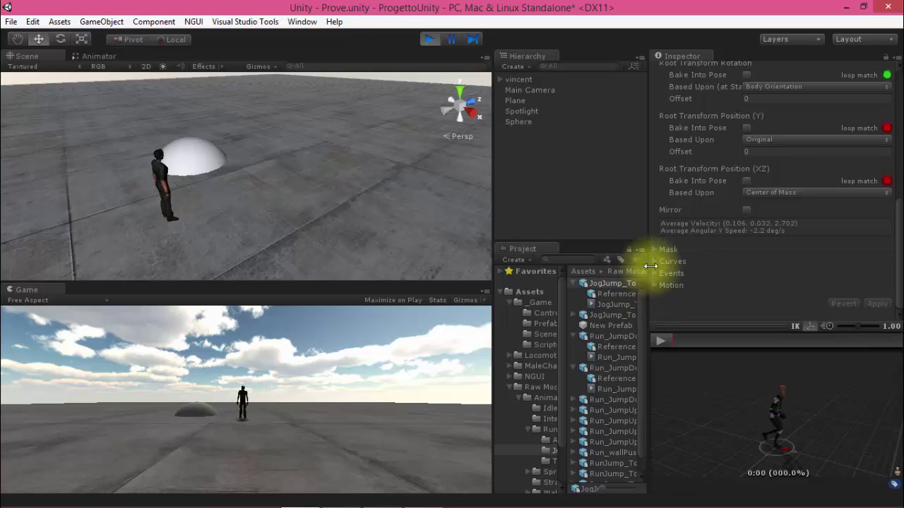
{"action": "left_click", "coordinate": [659, 261]}
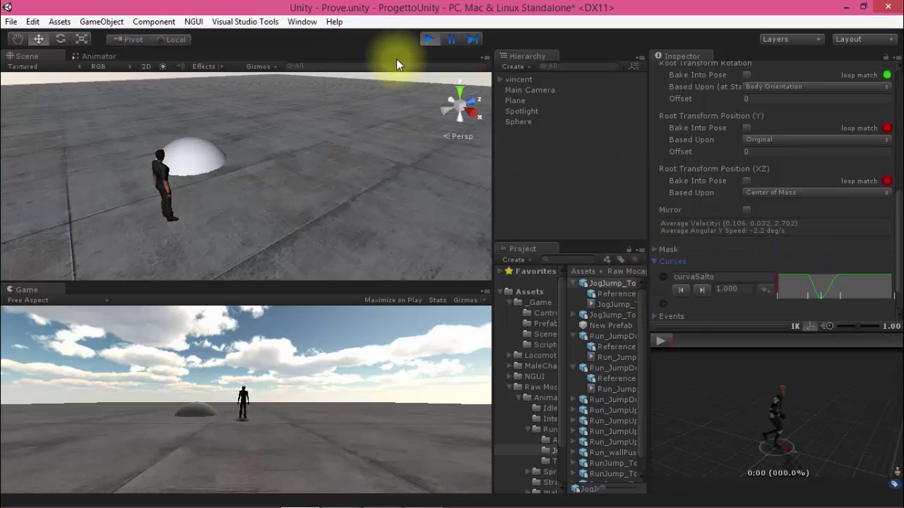
{"action": "left_click", "coordinate": [166, 379]}
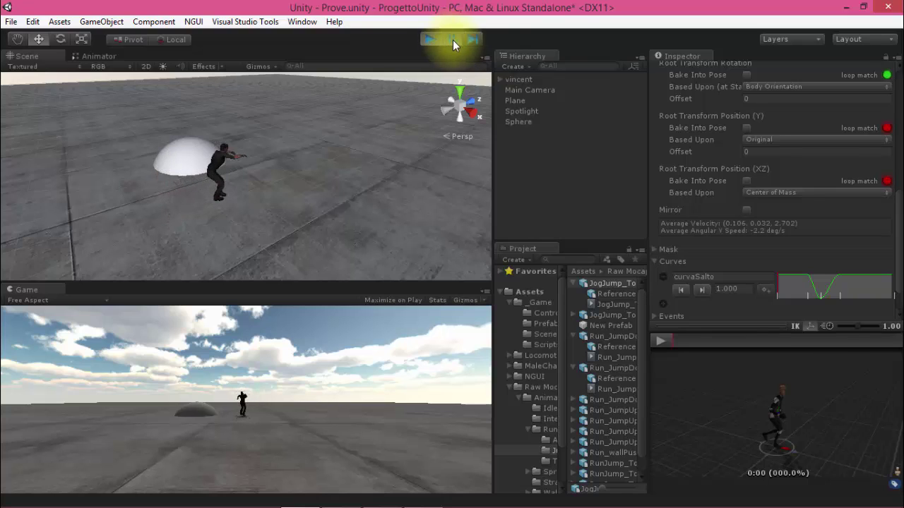
{"action": "left_click", "coordinate": [522, 79]}
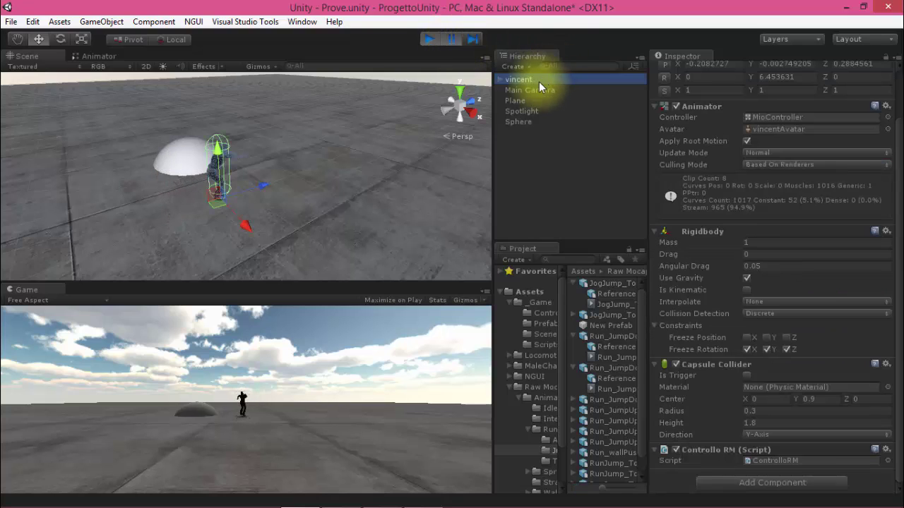
Pause mid-jump to inspect the collider, then stop Play and return to Visual Studio.
{"action": "left_click", "coordinate": [472, 41]}
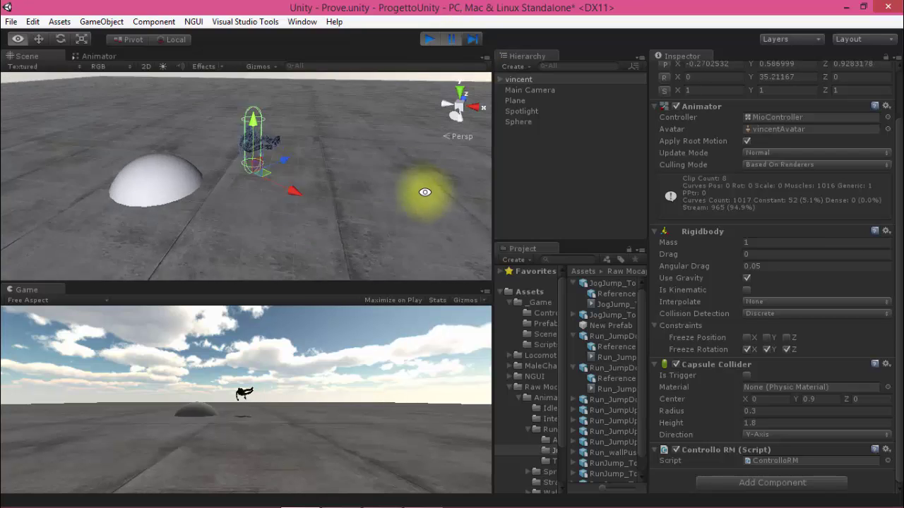
{"action": "mouse_move", "coordinate": [268, 196]}
{"action": "left_mouse_down", "text": "alt"}
{"action": "mouse_move", "coordinate": [454, 294]}
{"action": "mouse_move", "coordinate": [126, 141]}
{"action": "left_mouse_up", "text": "alt"}
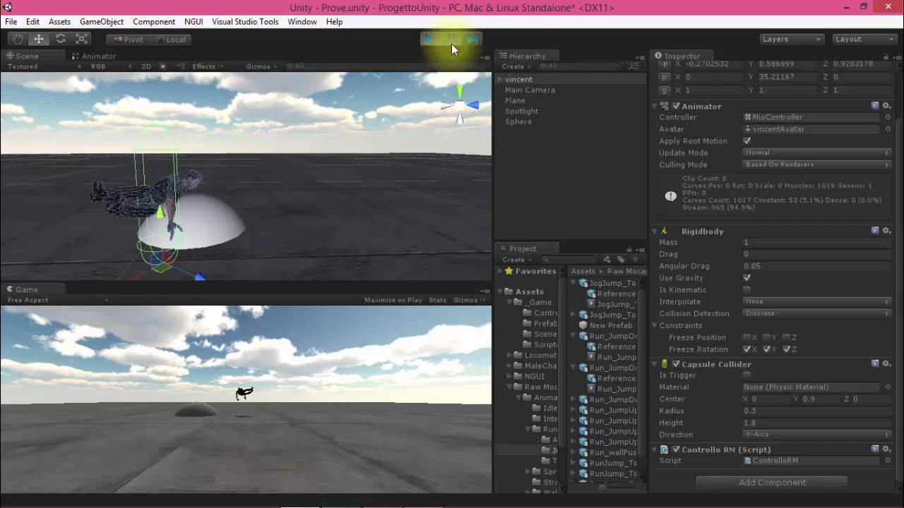
{"action": "left_click", "coordinate": [430, 39]}
{"action": "key", "text": "alt+Tab"}
{"action": "key", "text": "alt+Tab"}
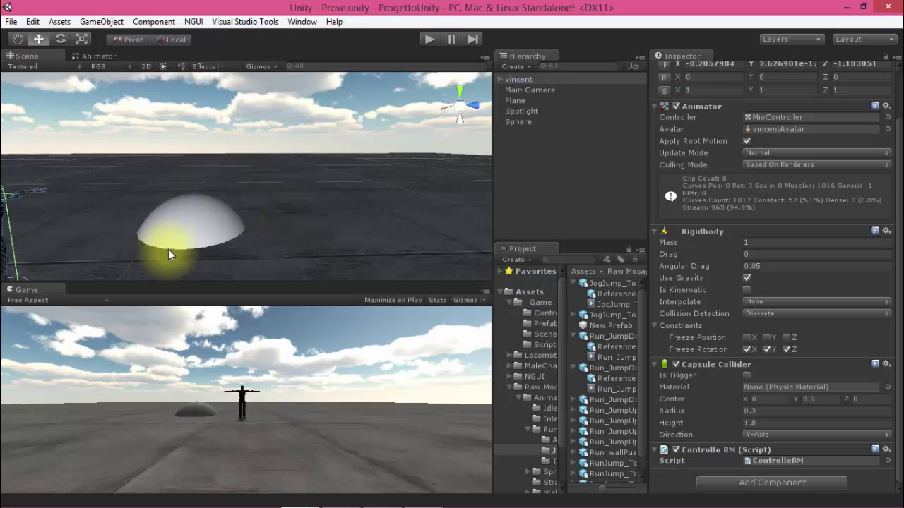
{"action": "key", "text": "alt+Tab"}
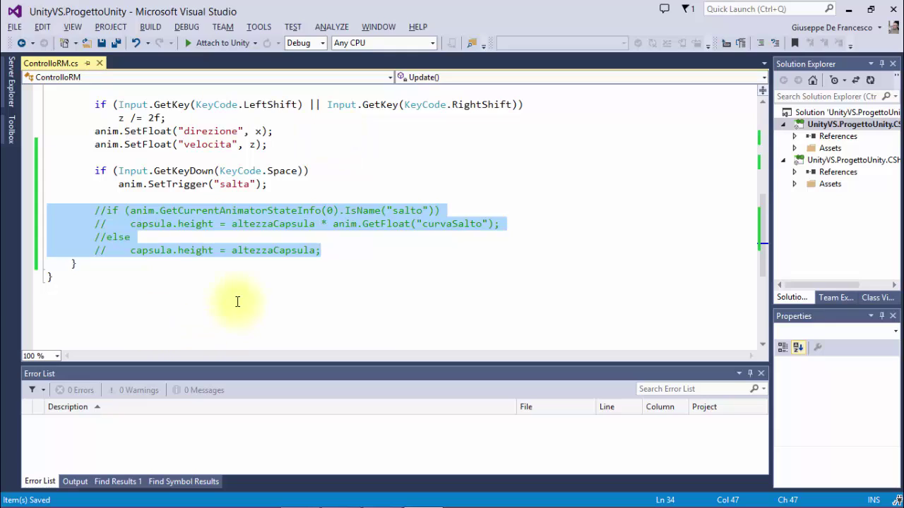
{"action": "key", "text": "alt+Tab"}
{"action": "key", "text": "alt+Tab"}
Begin a void SetCapsula declaration on new lines below Update's closing brace.
{"action": "left_click", "coordinate": [169, 258]}
{"action": "key", "text": "Return"}
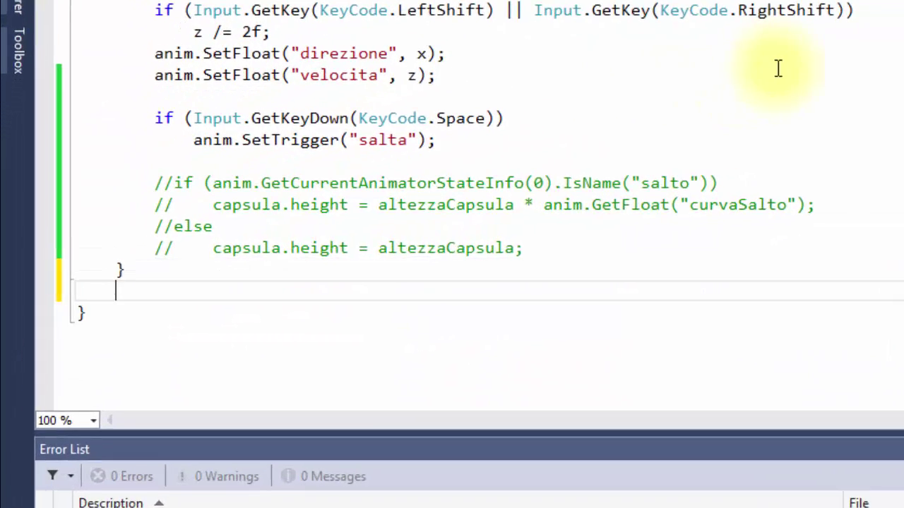
{"action": "key", "text": "Return"}
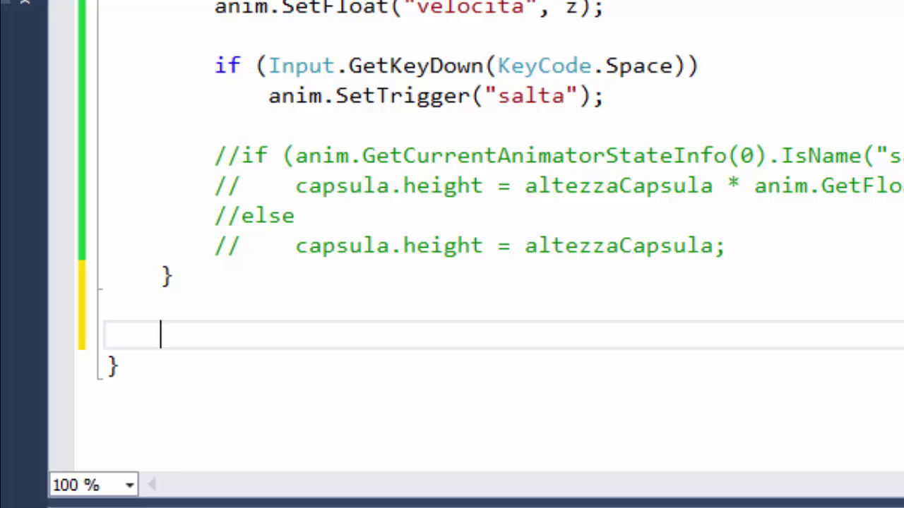
{"action": "type", "text": "voi"}
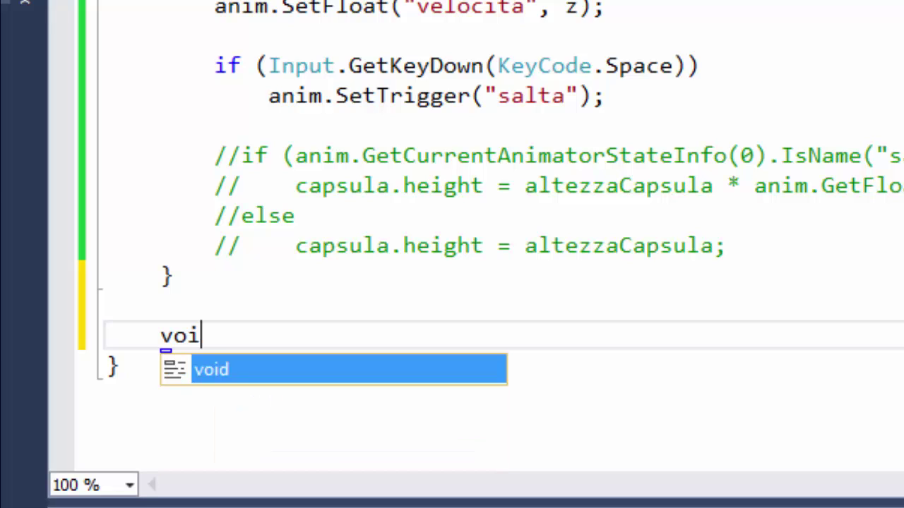
{"action": "type", "text": "d"}
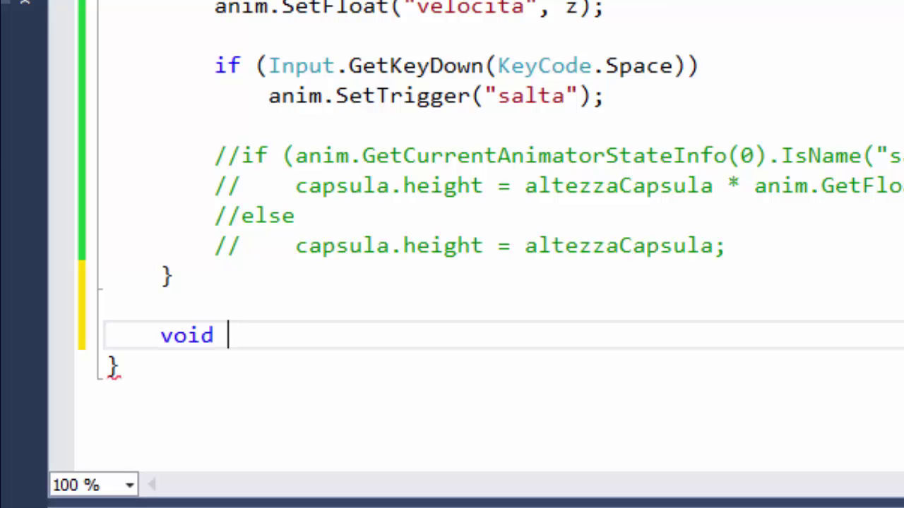
{"action": "type", "text": "SetC"}
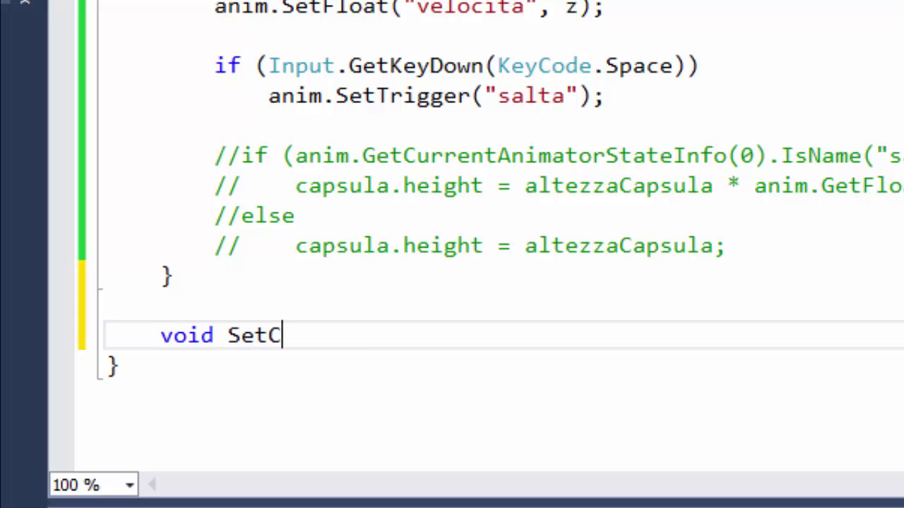
{"action": "type", "text": "apsul"}
{"action": "key", "text": "alt+Tab"}
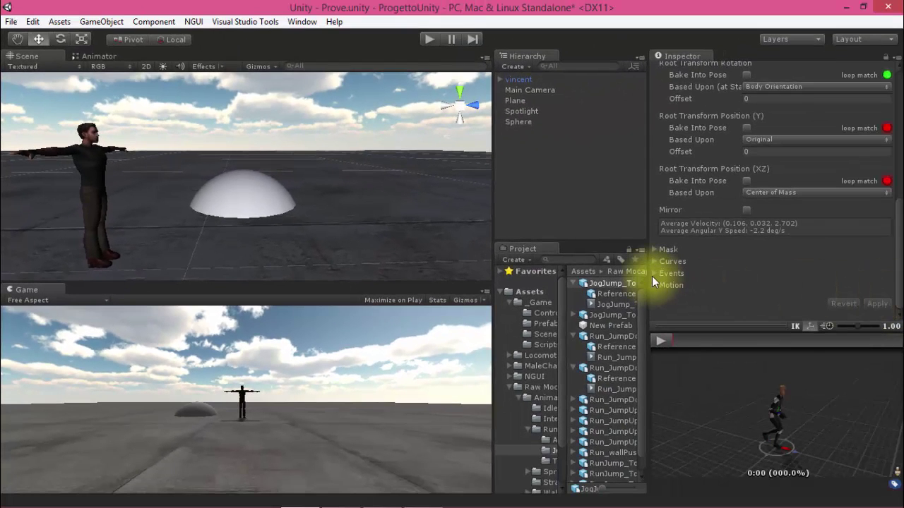
Scrub to where the jump begins and add an event calling SetCapsula with Float 1.
{"action": "left_click", "coordinate": [654, 274]}
{"action": "left_click_drag", "start_coordinate": [684, 339], "coordinate": [728, 349]}
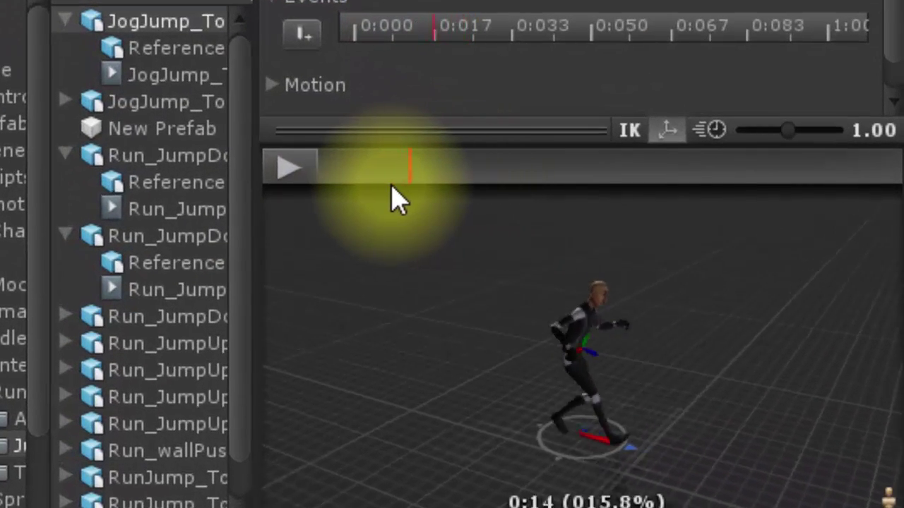
{"action": "mouse_move", "coordinate": [461, 200]}
{"action": "left_mouse_down"}
{"action": "mouse_move", "coordinate": [427, 202]}
{"action": "mouse_move", "coordinate": [430, 190]}
{"action": "mouse_move", "coordinate": [457, 193]}
{"action": "left_mouse_up"}
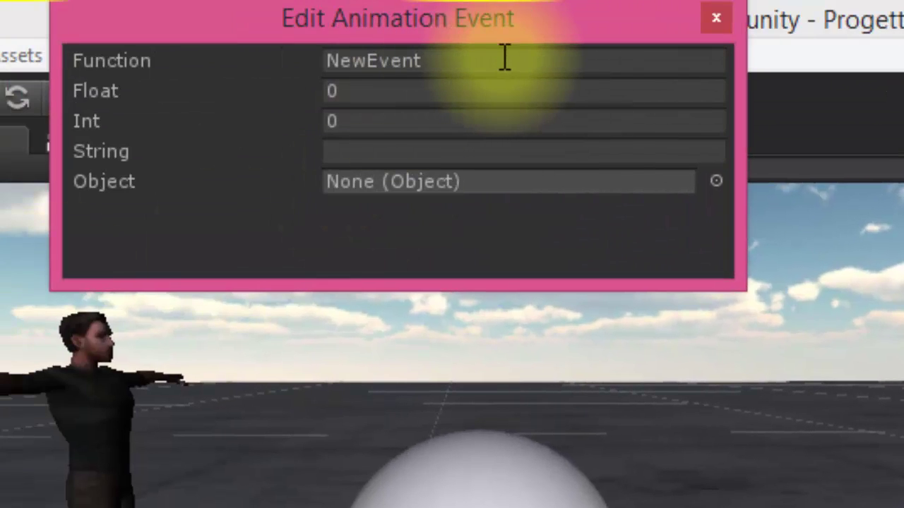
{"action": "left_click", "coordinate": [498, 62]}
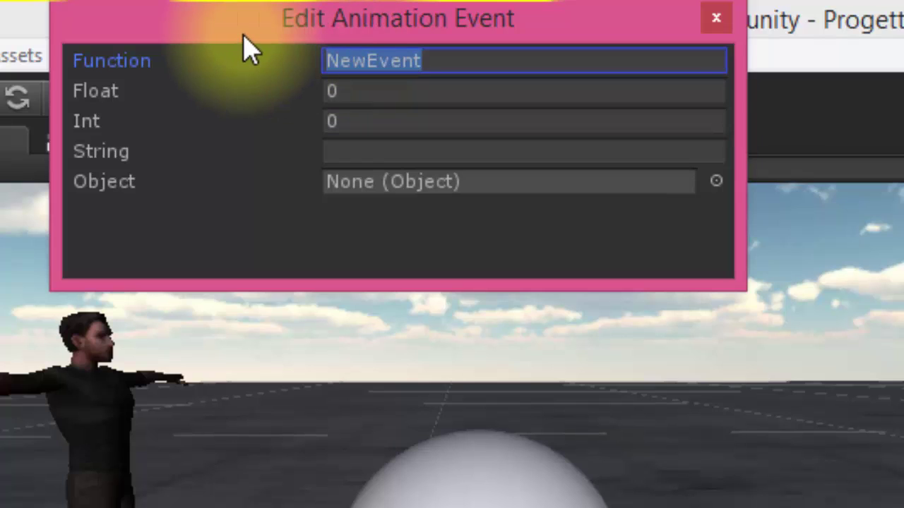
{"action": "type", "text": "Set"}
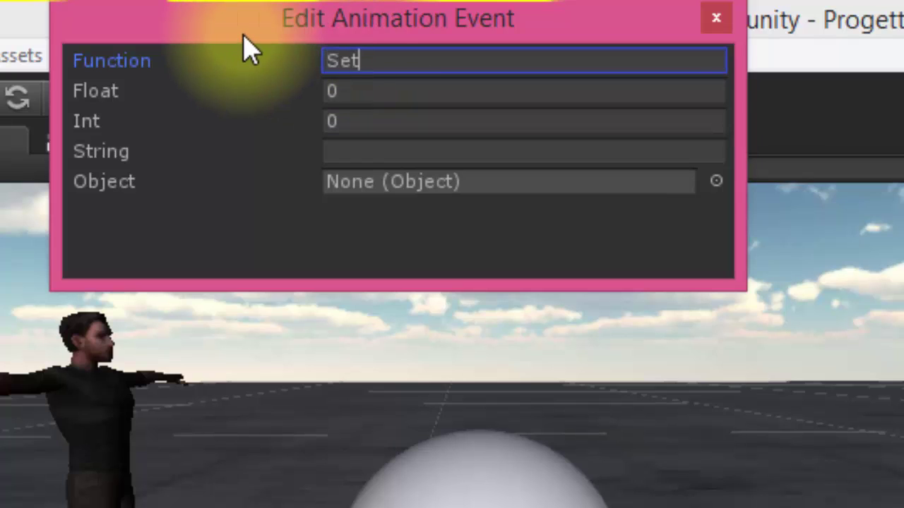
{"action": "type", "text": "Capsula"}
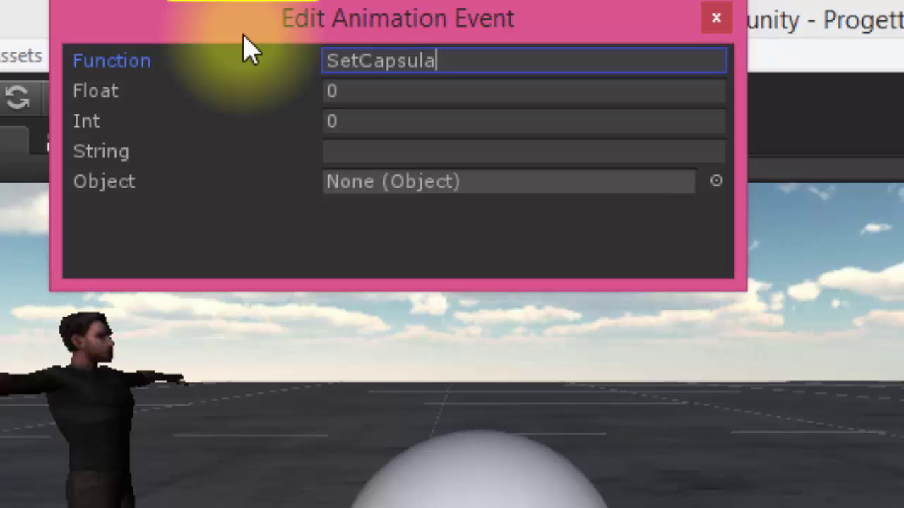
{"action": "key", "text": "Tab"}
{"action": "type", "text": "1"}
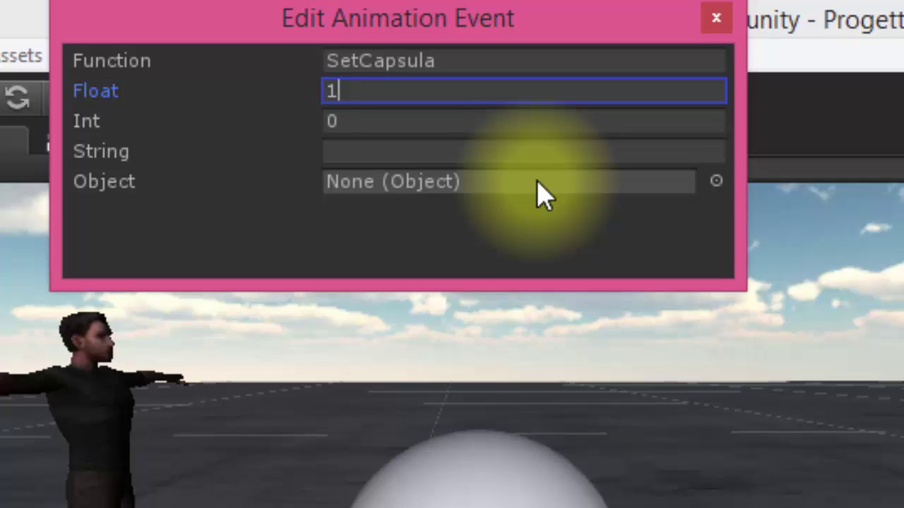
{"action": "key", "text": "Tab"}
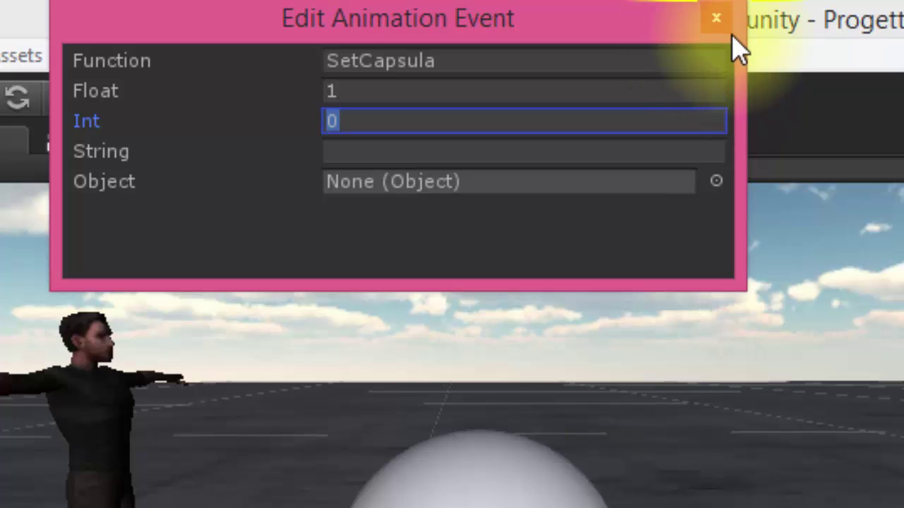
Give SetCapsula a float quanto parameter and an empty method body.
{"action": "left_click", "coordinate": [716, 19]}
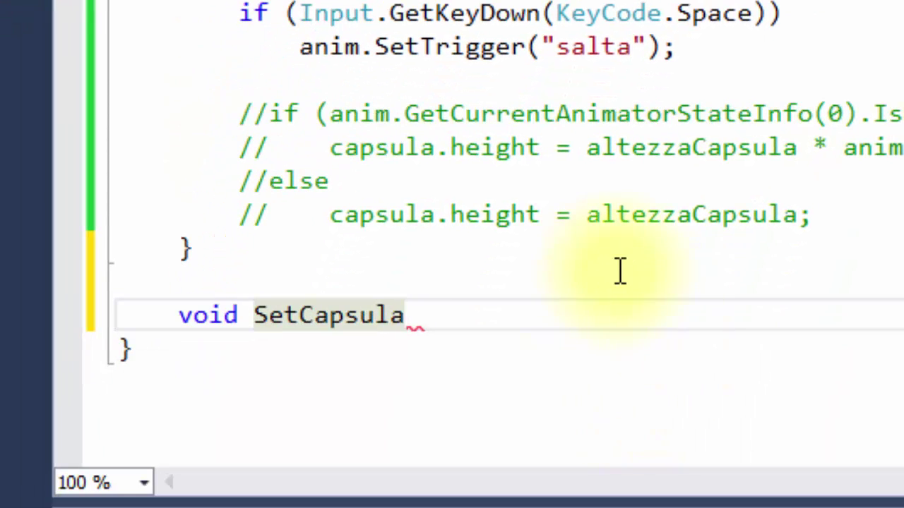
{"action": "type", "text": "(fl"}
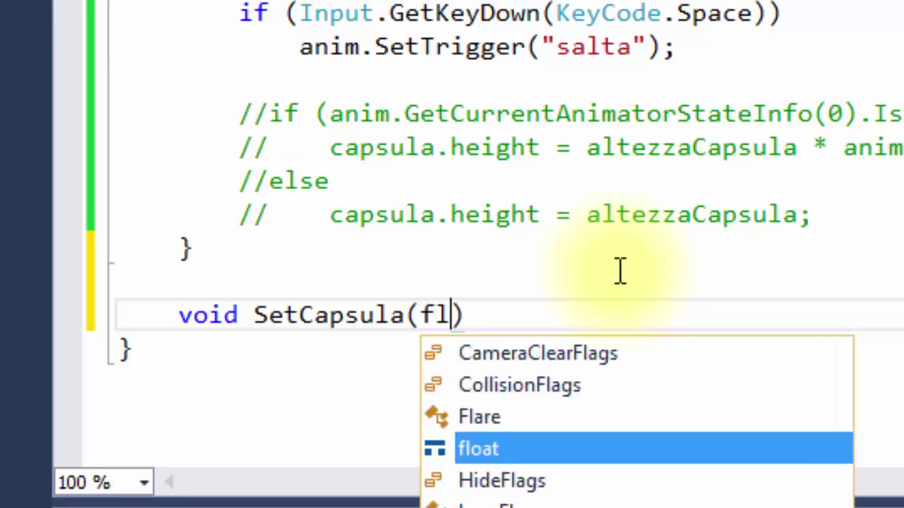
{"action": "type", "text": "oat qua"}
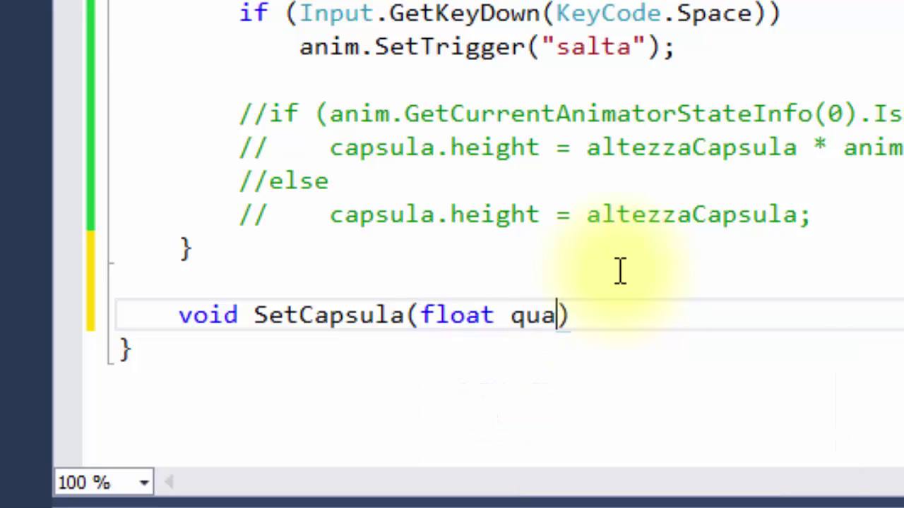
{"action": "type", "text": "nbt"}
{"action": "key", "text": "BackSpace"}
{"action": "key", "text": "BackSpace"}
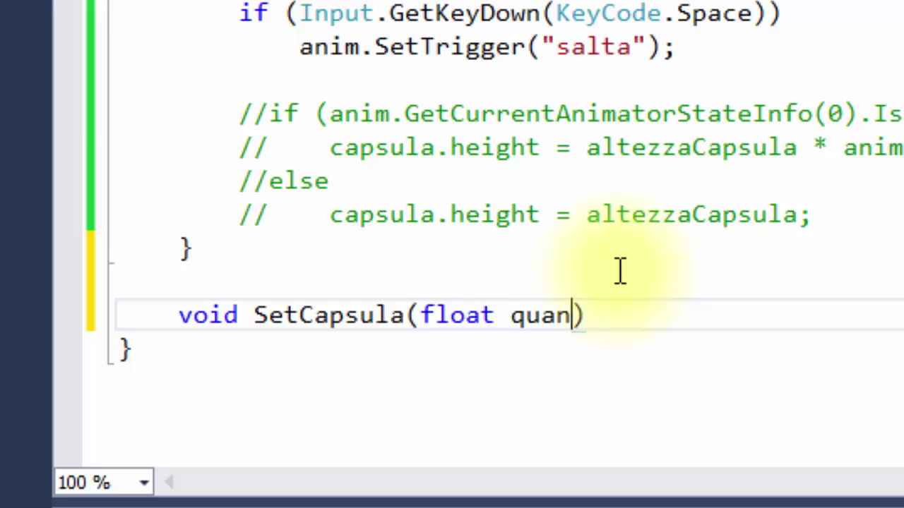
{"action": "type", "text": "to"}
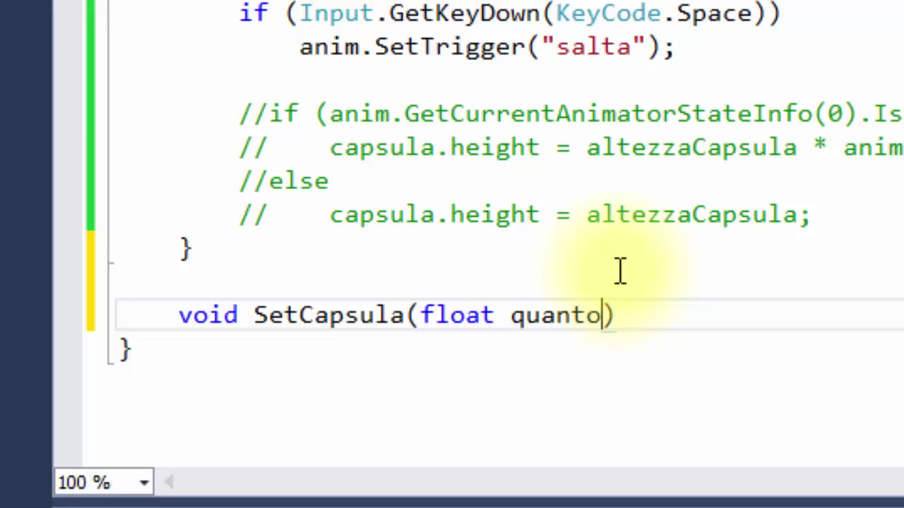
{"action": "key", "text": "End"}
{"action": "key", "text": "Return"}
{"action": "type", "text": "{"}
{"action": "key", "text": "Return"}
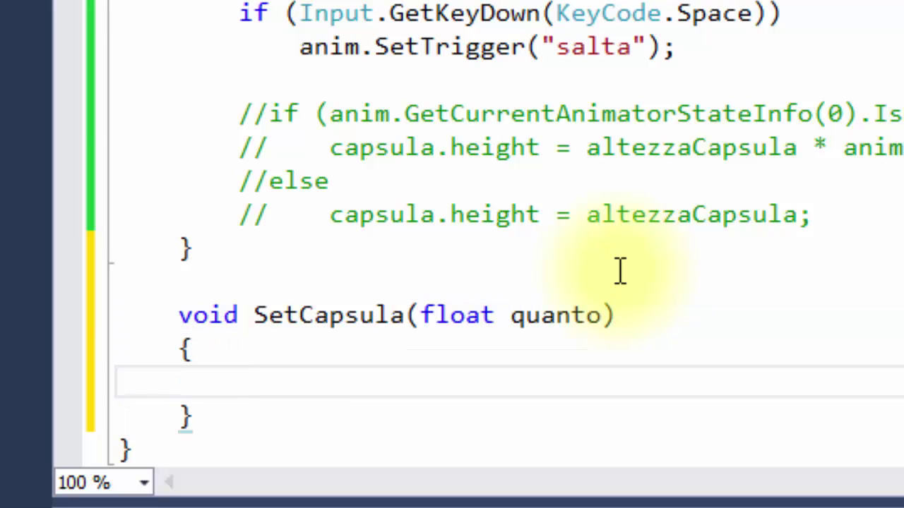
Fill the body with capsula.height = quanto; copied from the commented line, and save.
{"action": "key", "text": "Up"}
{"action": "key", "text": "Up"}
{"action": "key", "text": "Up"}
{"action": "key", "text": "Up"}
{"action": "key", "text": "Up"}
{"action": "key", "text": "Up"}
{"action": "key", "text": "Down"}
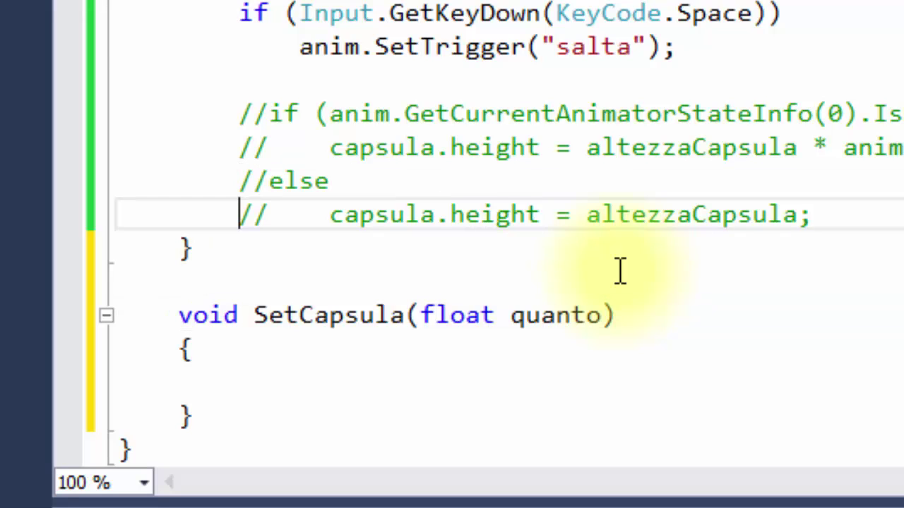
{"action": "key", "text": "ctrl+shift+Right"}
{"action": "key", "text": "ctrl+shift+Right"}
{"action": "key", "text": "ctrl+shift+Right"}
{"action": "key", "text": "shift+Left"}
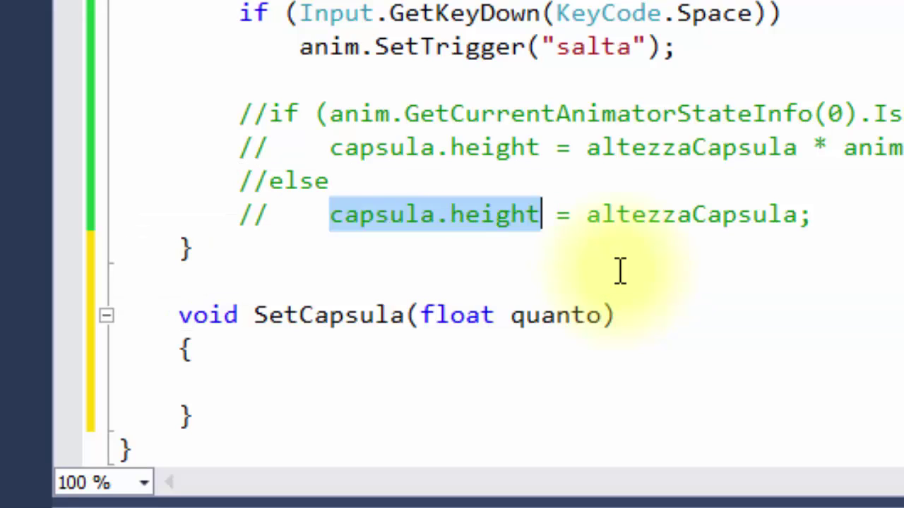
{"action": "key", "text": "ctrl+shift+Right"}
{"action": "key", "text": "ctrl+shift+Right"}
{"action": "key", "text": "ctrl+c"}
{"action": "key", "text": "Down"}
{"action": "key", "text": "Down"}
{"action": "key", "text": "Down"}
{"action": "key", "text": "Down"}
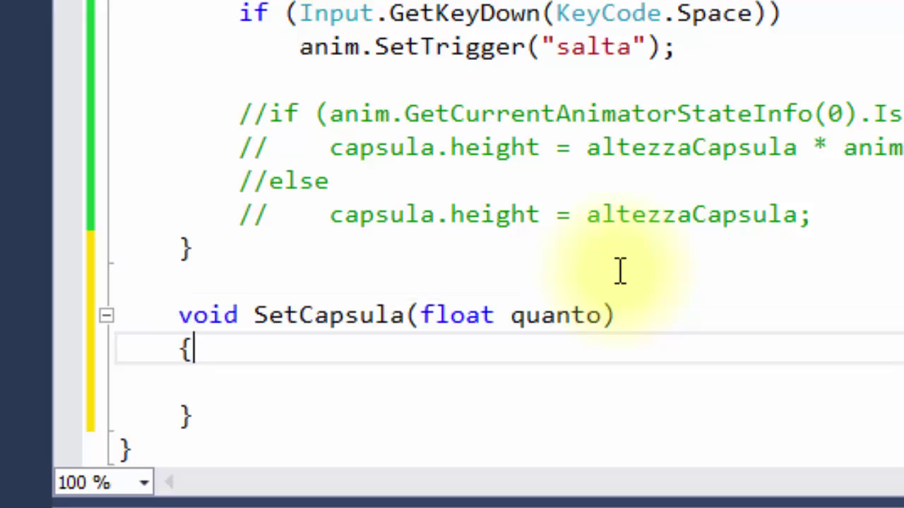
{"action": "key", "text": "Down"}
{"action": "key", "text": "ctrl+v"}
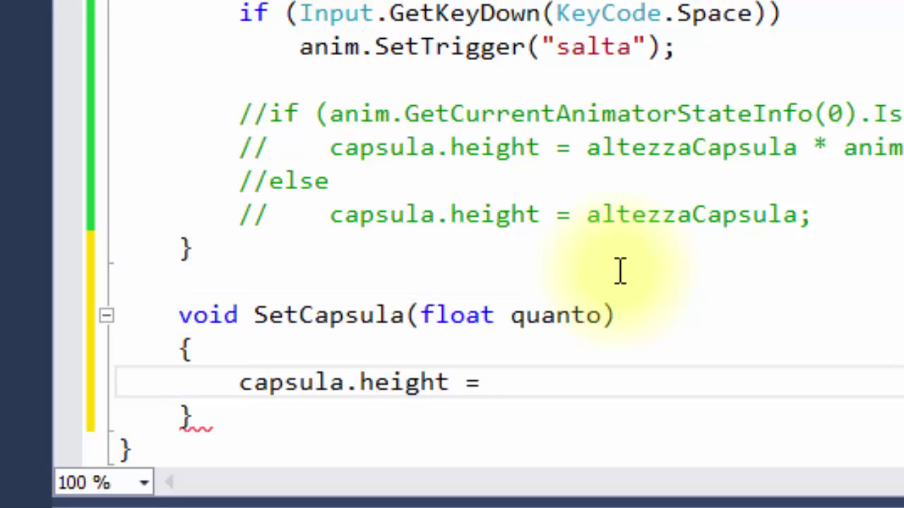
{"action": "type", "text": "qua"}
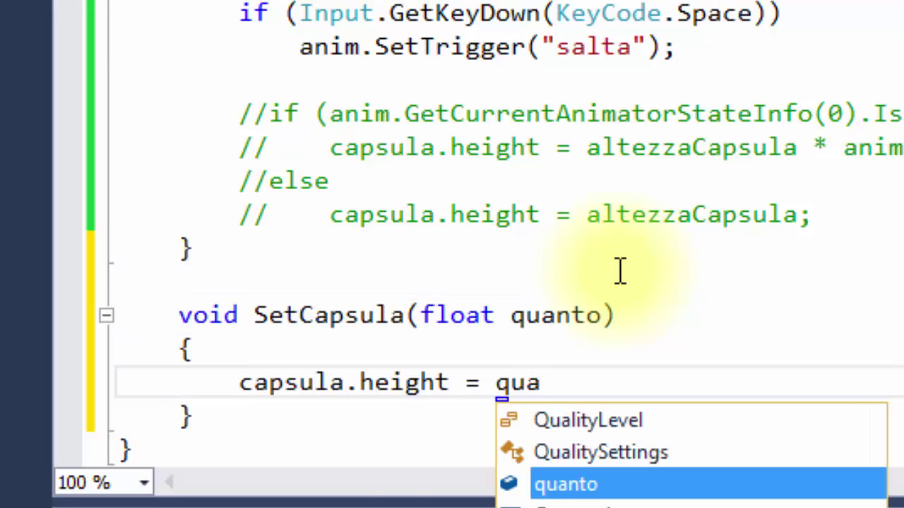
{"action": "key", "text": "Tab"}
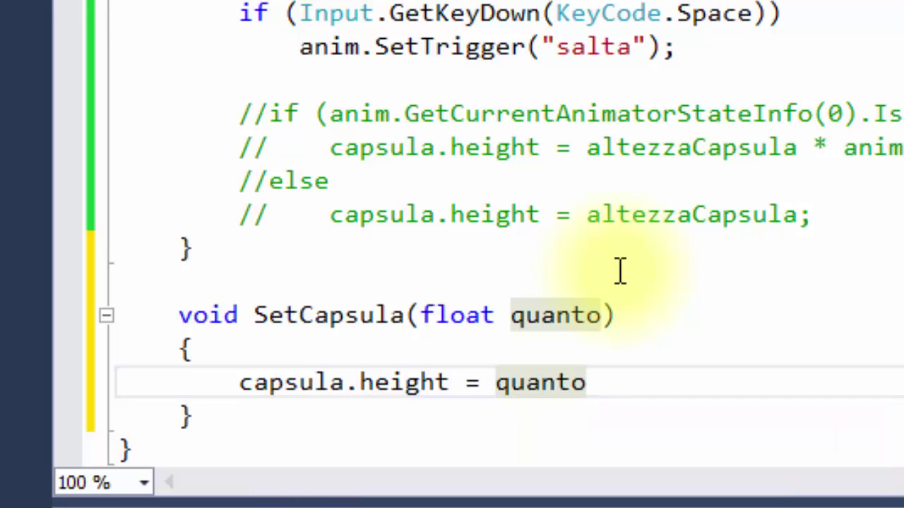
{"action": "type", "text": "l"}
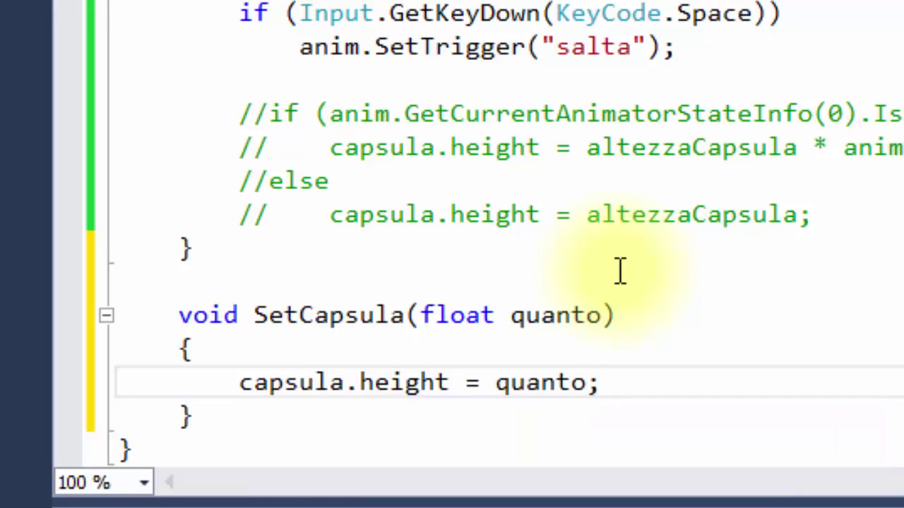
{"action": "key", "text": "ctrl+s"}
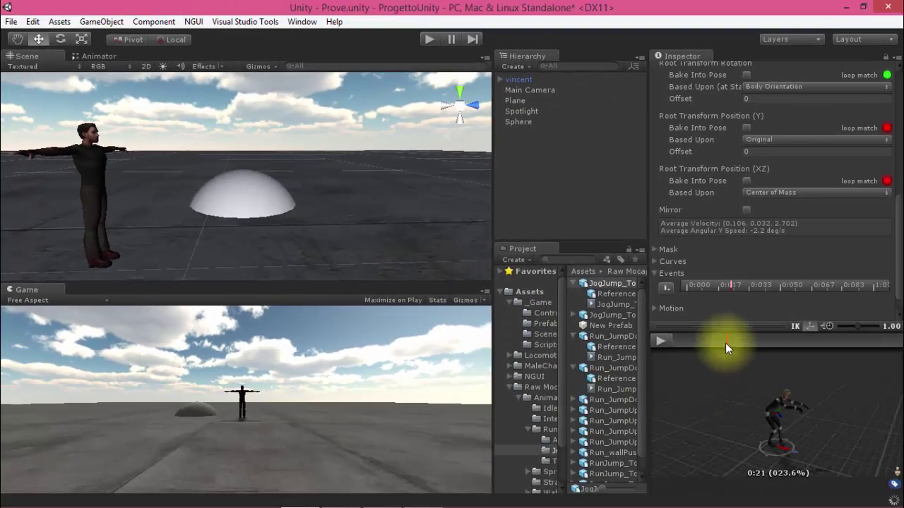
Check the saved SetCapsula method, then scrub the jump preview to about 41%.
{"action": "left_click_drag", "start_coordinate": [725, 343], "coordinate": [766, 346]}
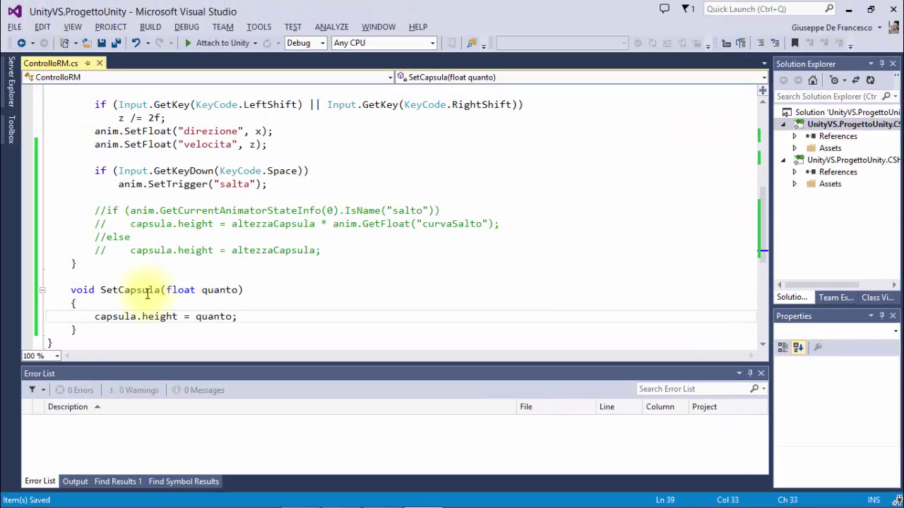
{"action": "double_click", "coordinate": [156, 292]}
{"action": "key", "text": "ctrl+shift+End"}
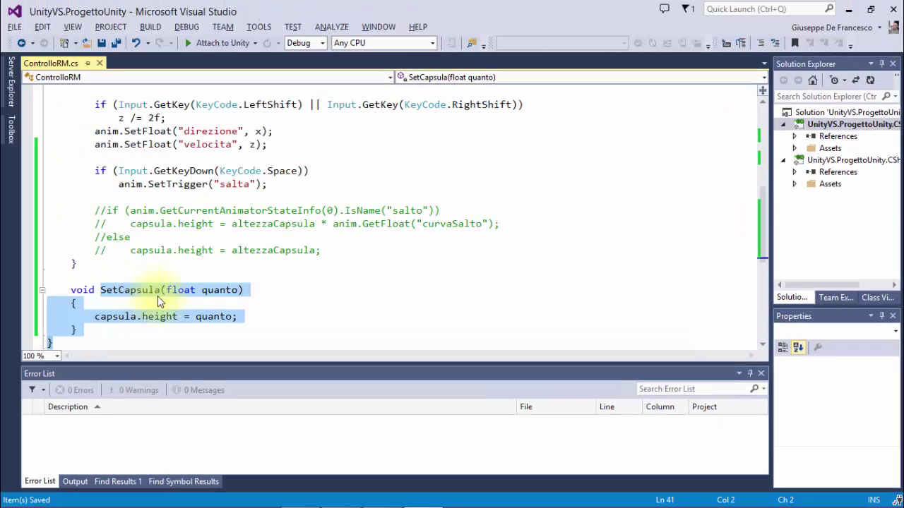
{"action": "left_click", "coordinate": [134, 293]}
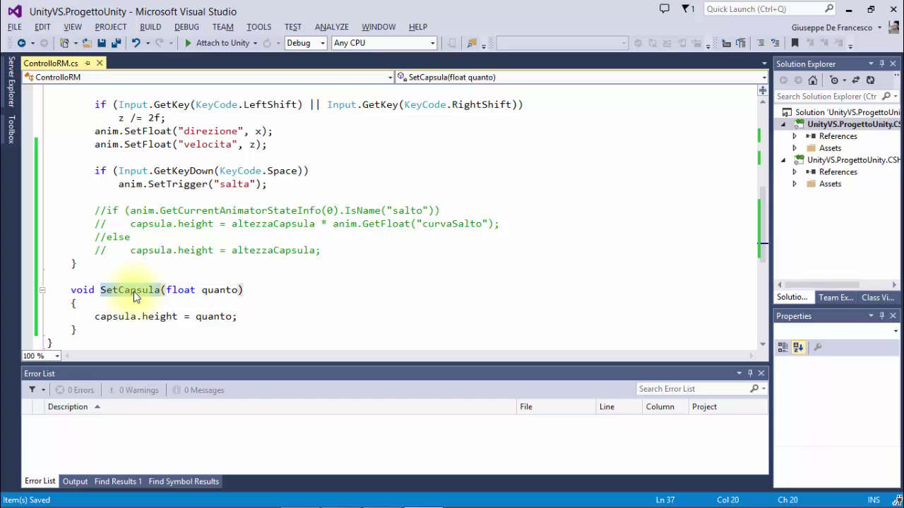
{"action": "left_click", "coordinate": [250, 289]}
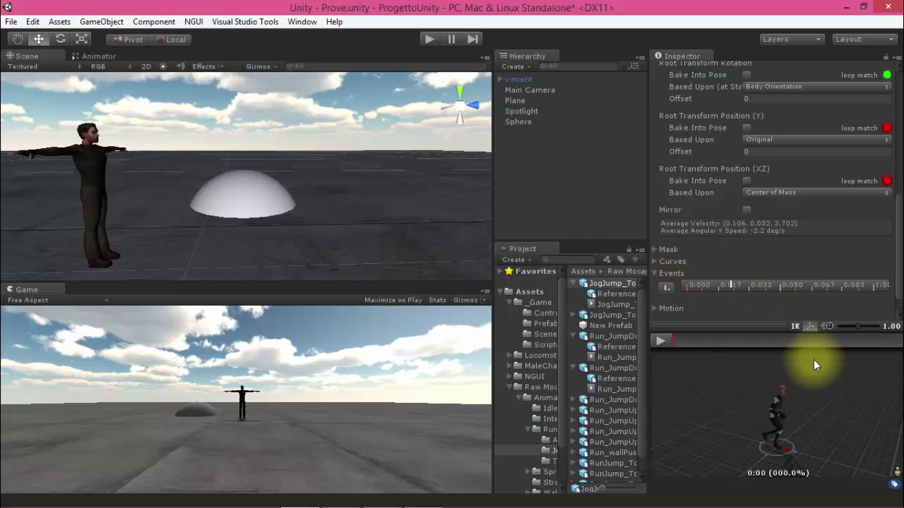
{"action": "left_click_drag", "start_coordinate": [687, 342], "coordinate": [769, 339]}
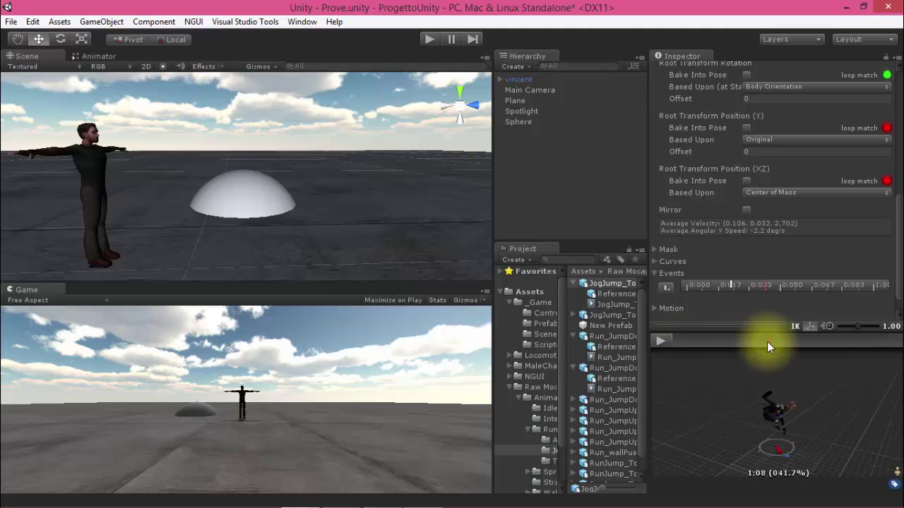
Add a SetCapsula animation event at about 41% of the jump.
{"action": "left_click", "coordinate": [666, 287]}
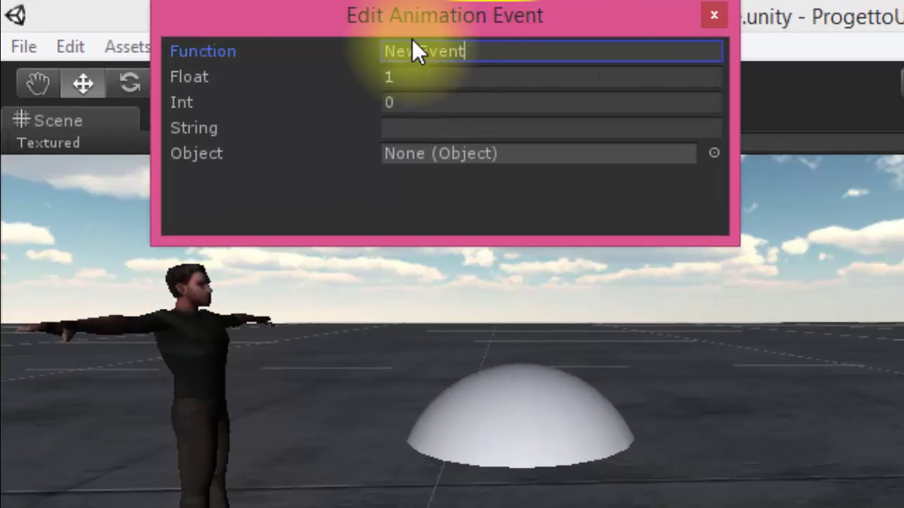
{"action": "type", "text": "SetCapsula"}
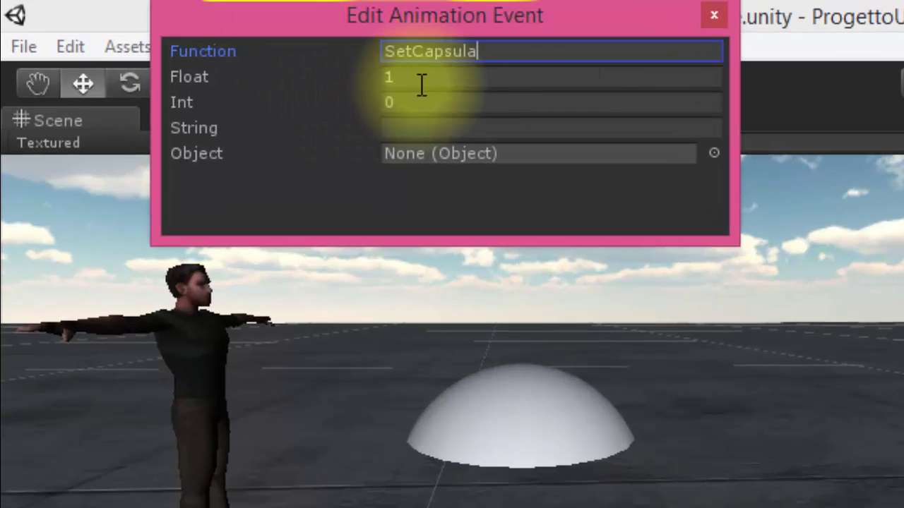
{"action": "left_click", "coordinate": [421, 82]}
{"action": "type", "text": "0.4"}
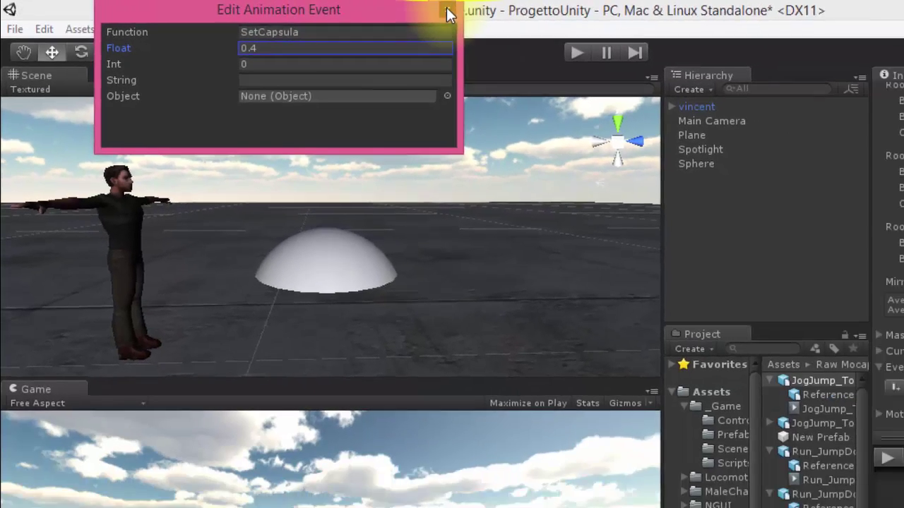
{"action": "left_click", "coordinate": [713, 14]}
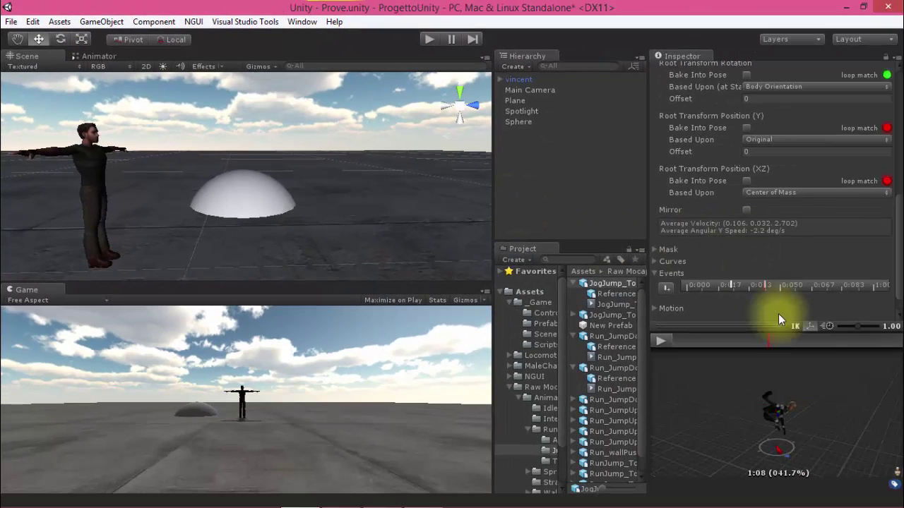
Add another SetCapsula event with Float 1 at about 55% of the jump.
{"action": "left_click_drag", "start_coordinate": [770, 341], "coordinate": [801, 346]}
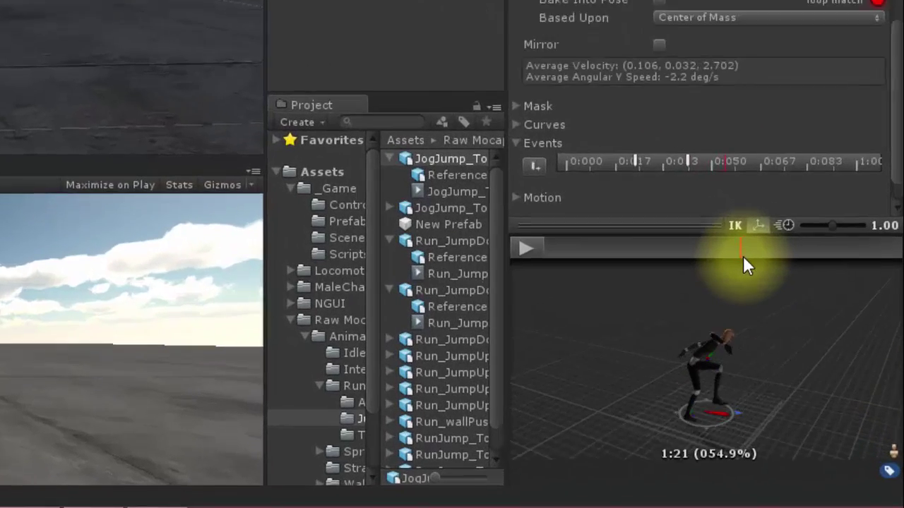
{"action": "left_click_drag", "start_coordinate": [743, 256], "coordinate": [683, 156]}
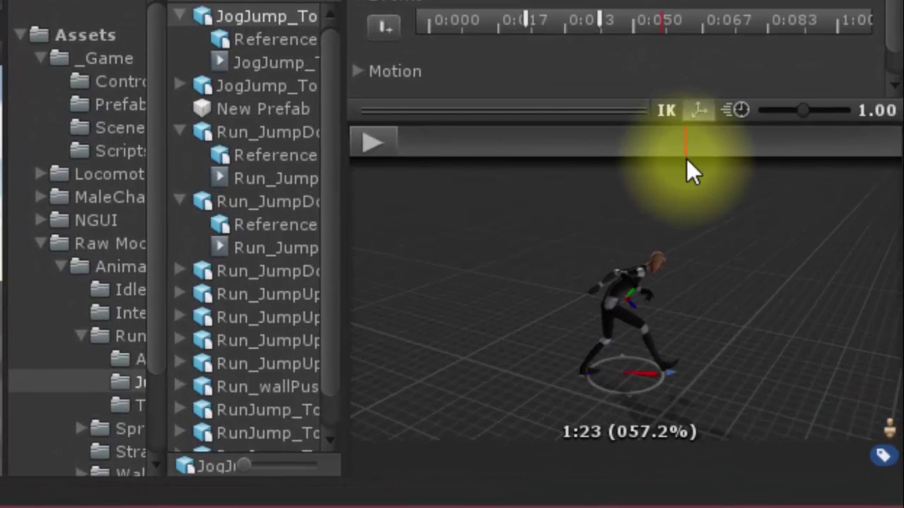
{"action": "left_click", "coordinate": [386, 26]}
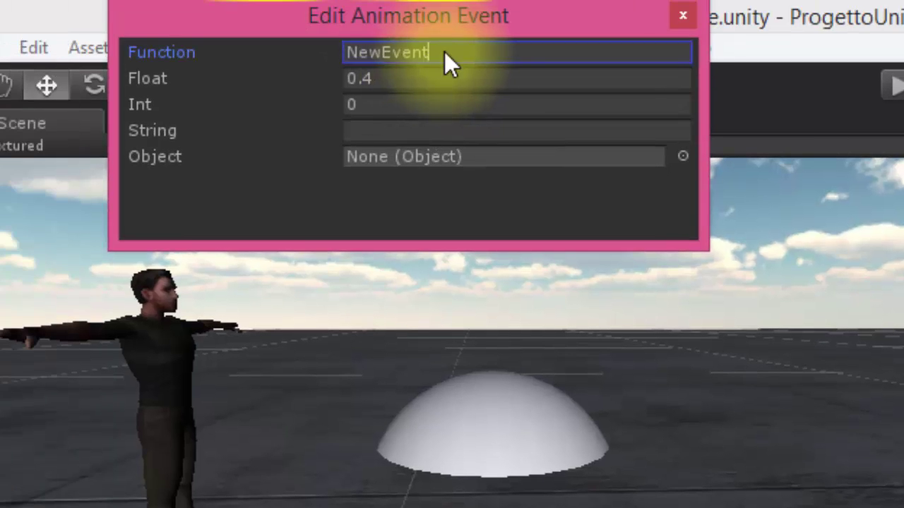
{"action": "double_click", "coordinate": [442, 51]}
{"action": "type", "text": "SetCapsul"}
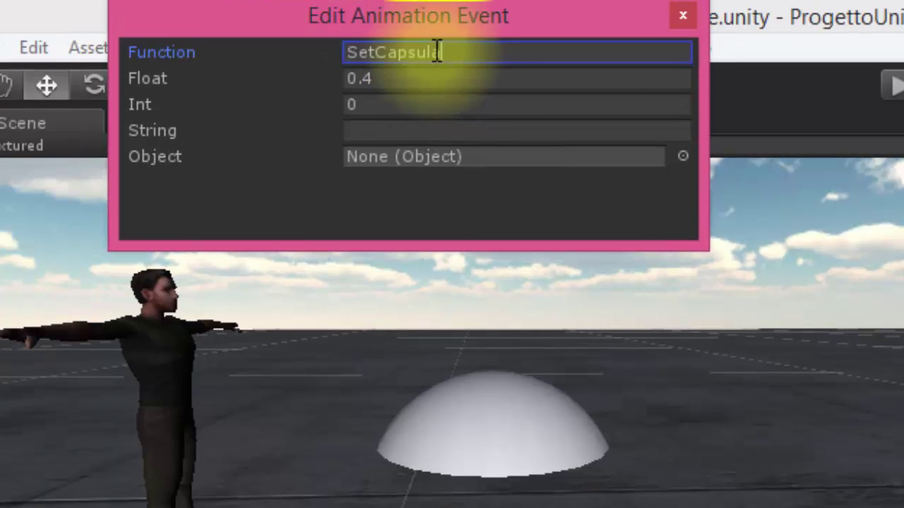
{"action": "type", "text": "a"}
{"action": "left_click", "coordinate": [438, 79]}
{"action": "type", "text": "1"}
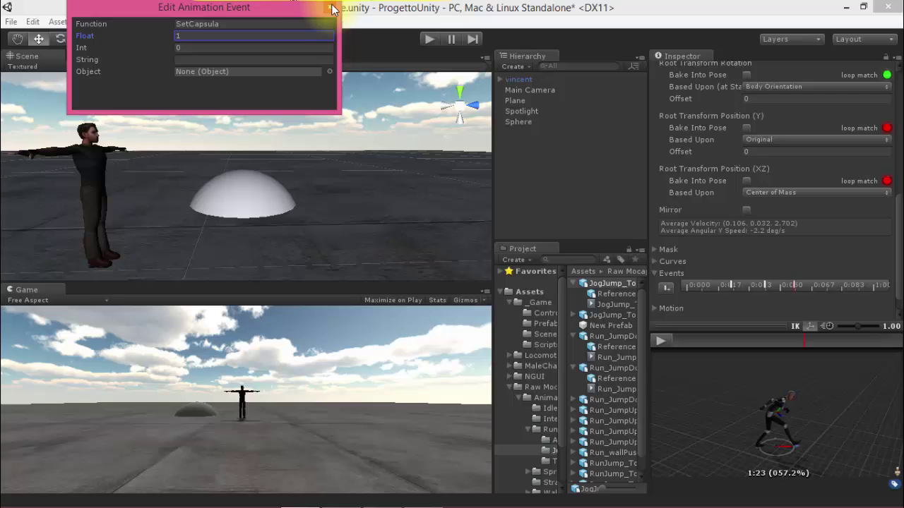
{"action": "left_click", "coordinate": [332, 7]}
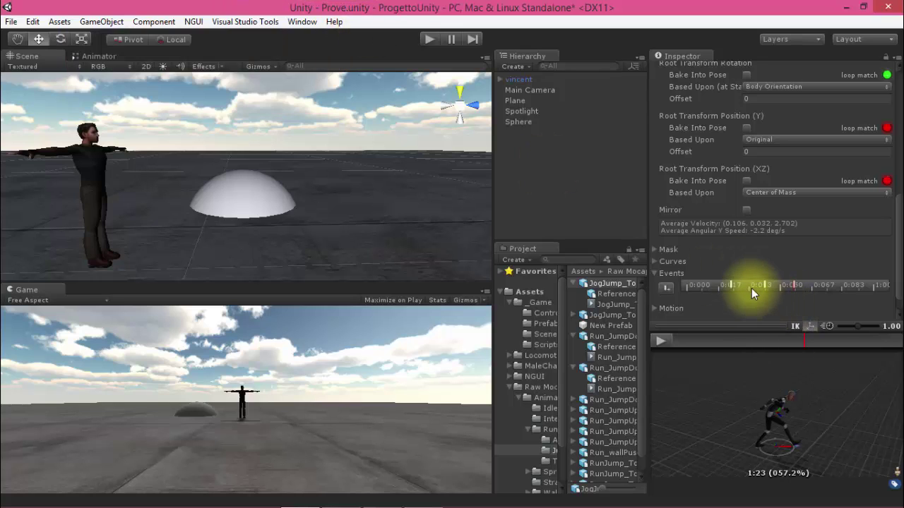
Add an animation event at 0:29 and edit its Float value.
{"action": "mouse_move", "coordinate": [759, 340]}
{"action": "left_mouse_down"}
{"action": "mouse_move", "coordinate": [724, 344]}
{"action": "mouse_move", "coordinate": [749, 345]}
{"action": "left_mouse_up"}
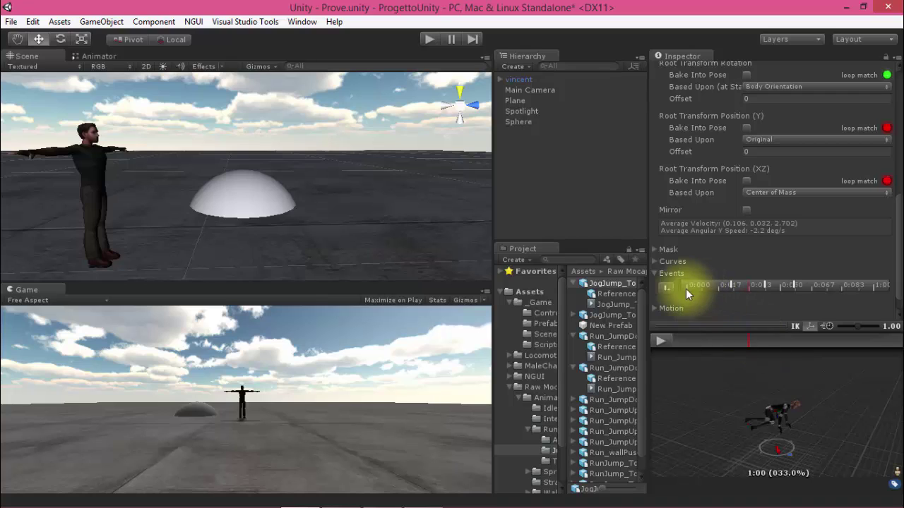
{"action": "left_click", "coordinate": [667, 288]}
{"action": "left_click", "coordinate": [242, 36]}
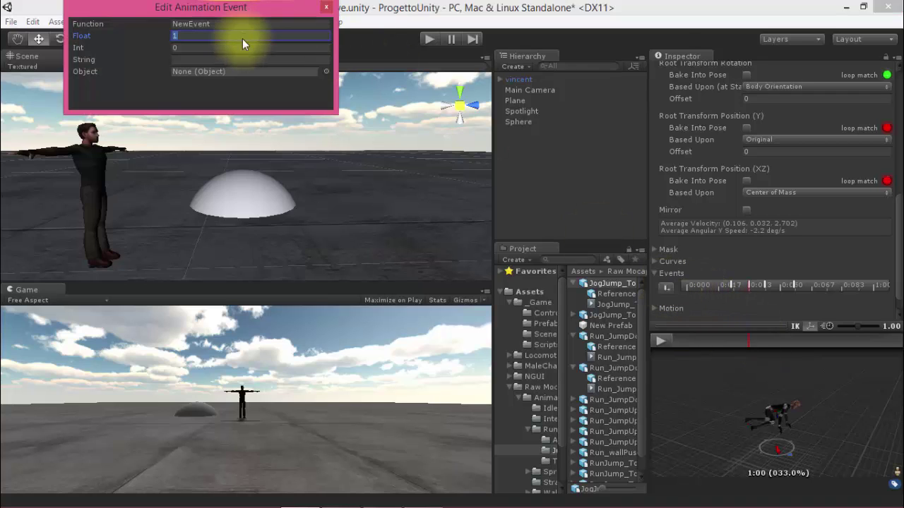
{"action": "type", "text": "1"}
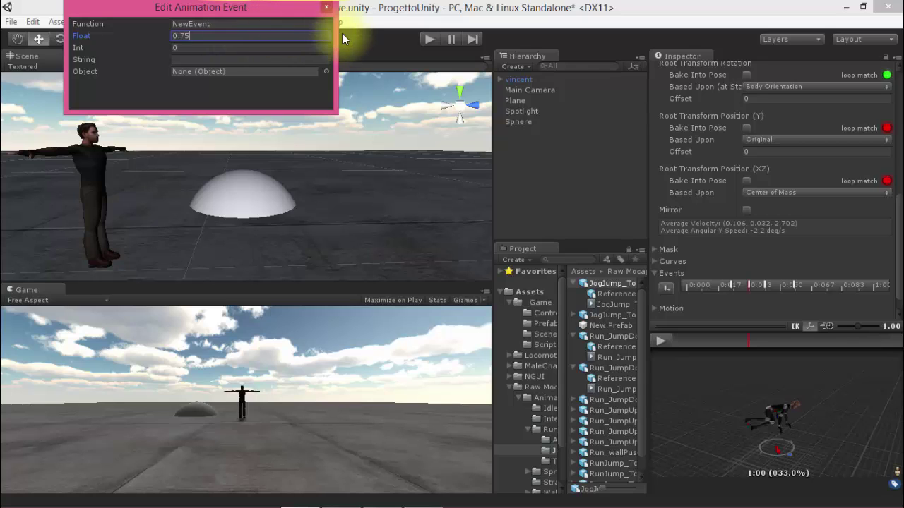
{"action": "left_click", "coordinate": [329, 7]}
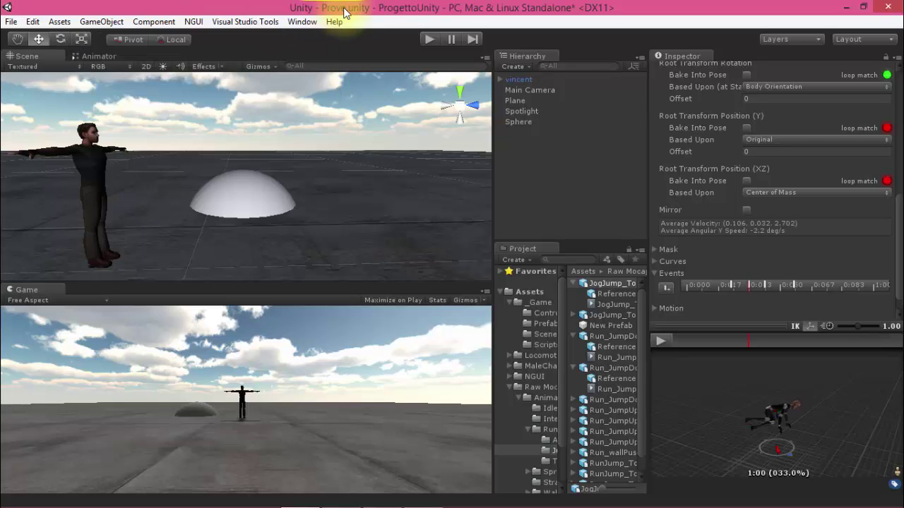
Add an animation event at 1:15 that calls SetCapsula.
{"action": "left_click_drag", "start_coordinate": [750, 343], "coordinate": [786, 347]}
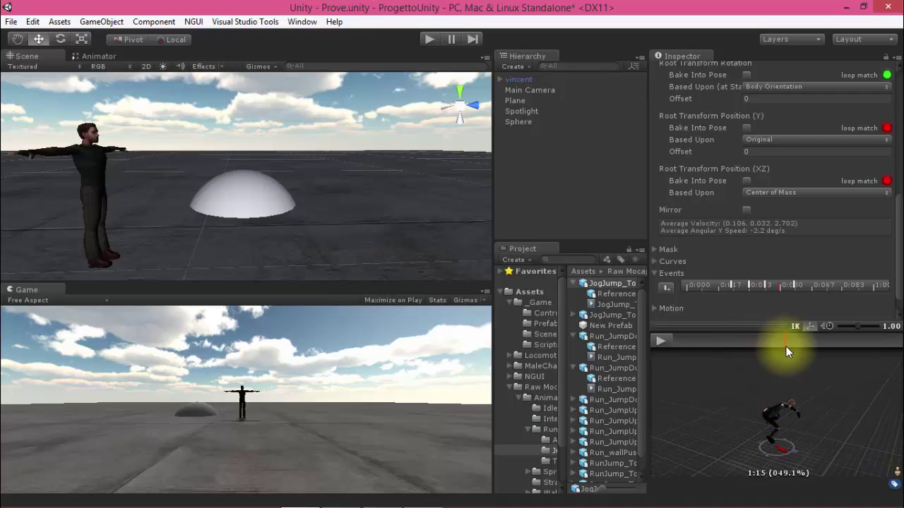
{"action": "left_click", "coordinate": [667, 290]}
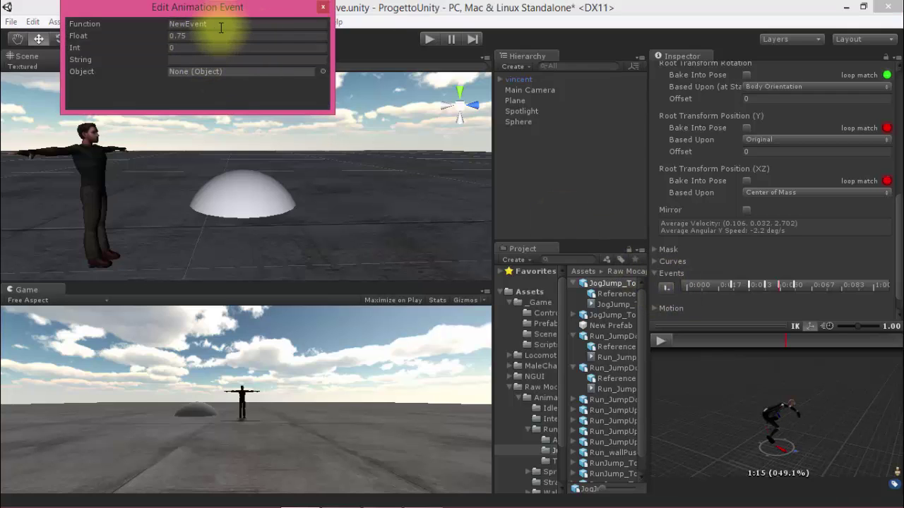
{"action": "left_click", "coordinate": [131, 24]}
{"action": "type", "text": "SetCapsula"}
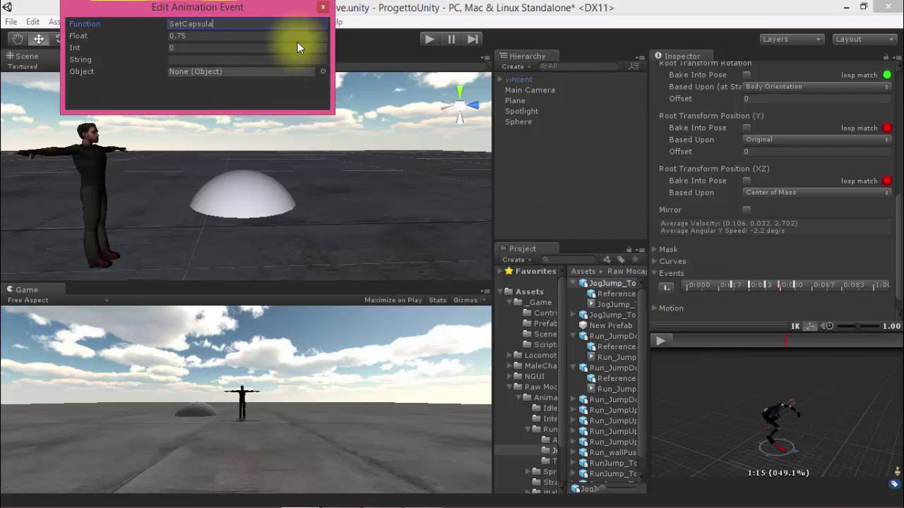
{"action": "left_click", "coordinate": [345, 12]}
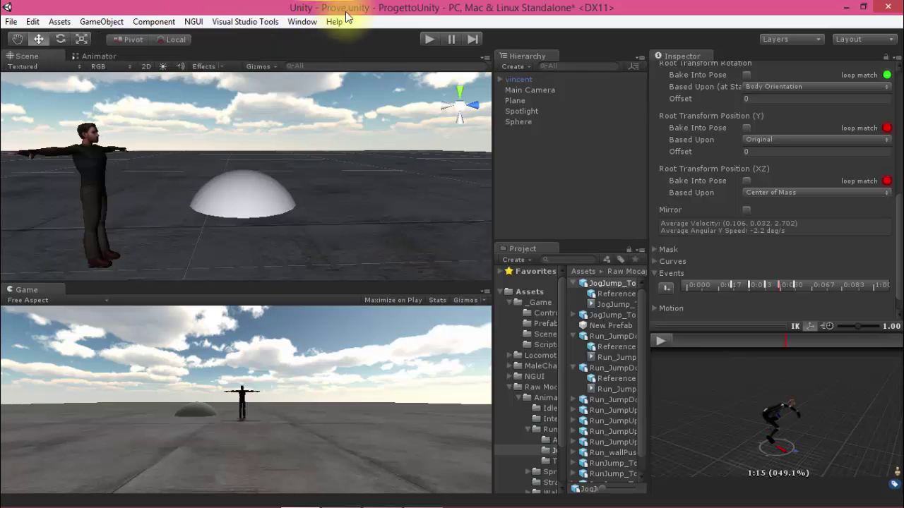
Scrub the preview and apply the new events to the jump clip.
{"action": "mouse_move", "coordinate": [784, 346]}
{"action": "left_mouse_down"}
{"action": "mouse_move", "coordinate": [743, 348]}
{"action": "mouse_move", "coordinate": [790, 353]}
{"action": "mouse_move", "coordinate": [760, 360]}
{"action": "mouse_move", "coordinate": [819, 356]}
{"action": "left_mouse_up"}
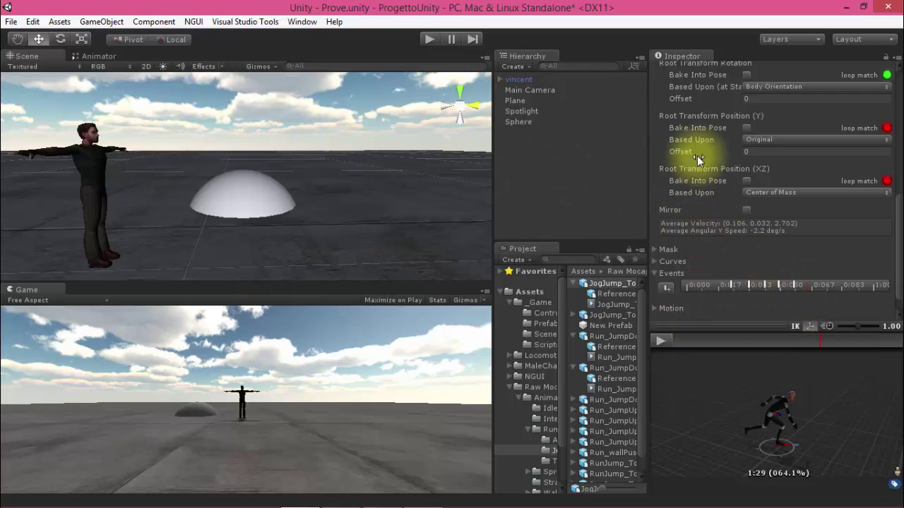
{"action": "scroll", "coordinate": [887, 316], "scroll_direction": "down", "scroll_amount": 1}
{"action": "left_click", "coordinate": [886, 306]}
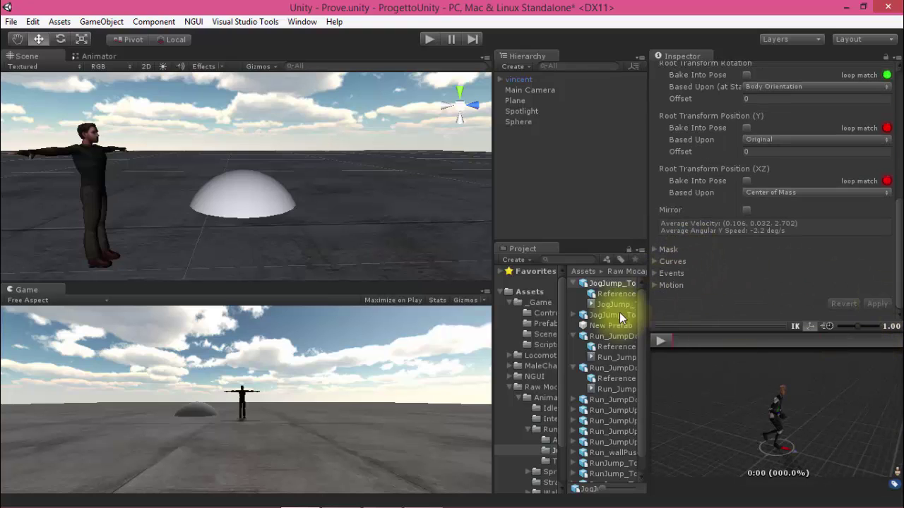
Play the scene with vincent selected, pausing mid-jump to watch the capsule height change, then stop.
{"action": "left_click", "coordinate": [428, 39]}
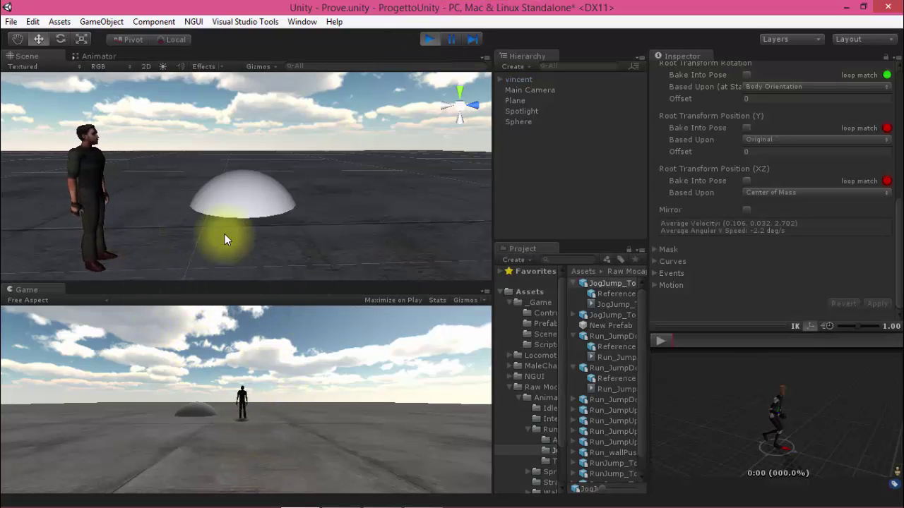
{"action": "left_click", "coordinate": [522, 80]}
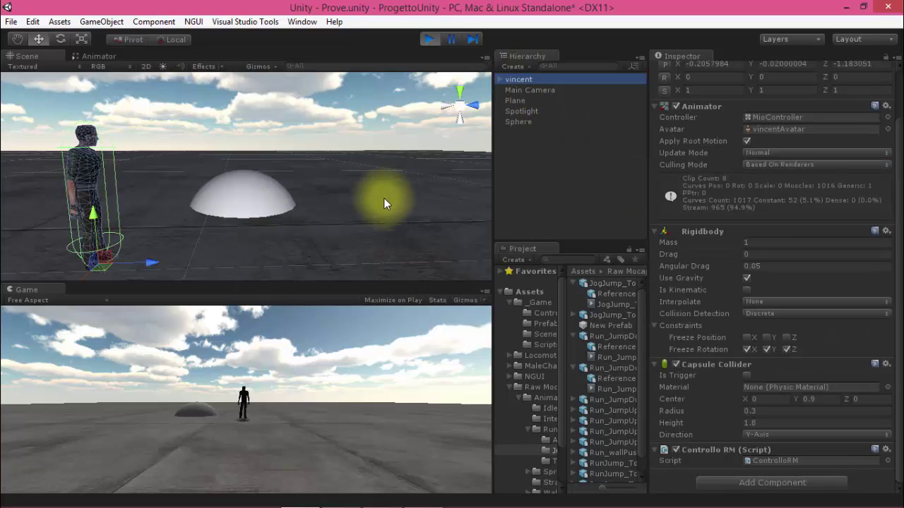
{"action": "left_click_drag", "start_coordinate": [368, 198], "coordinate": [334, 195]}
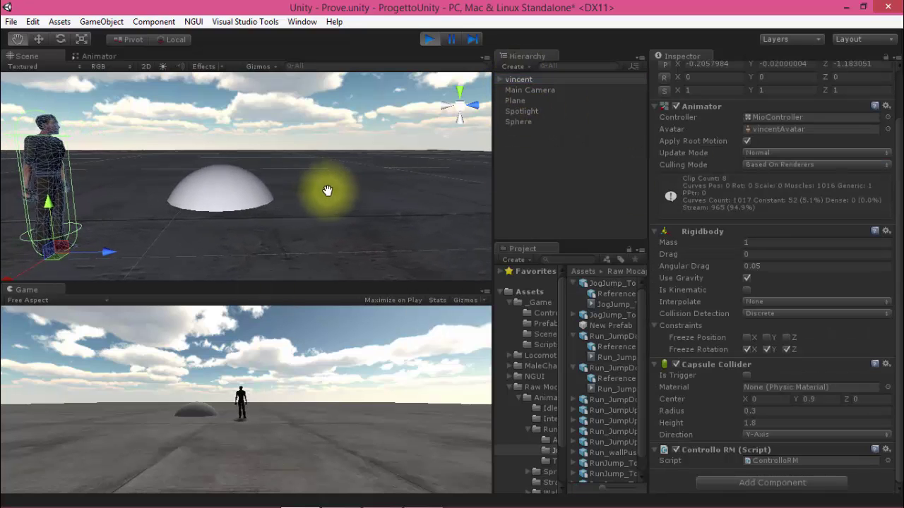
{"action": "middle_click_drag", "start_coordinate": [334, 195], "coordinate": [197, 222]}
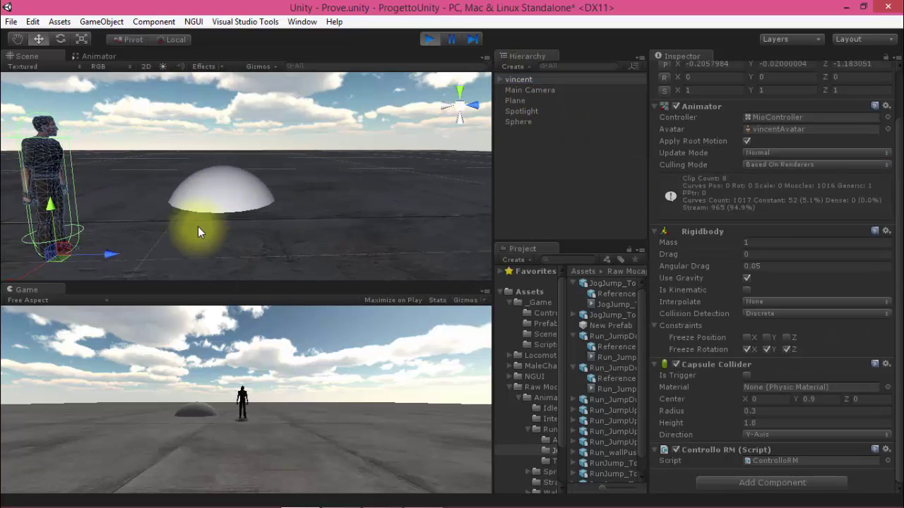
{"action": "left_click", "coordinate": [447, 41]}
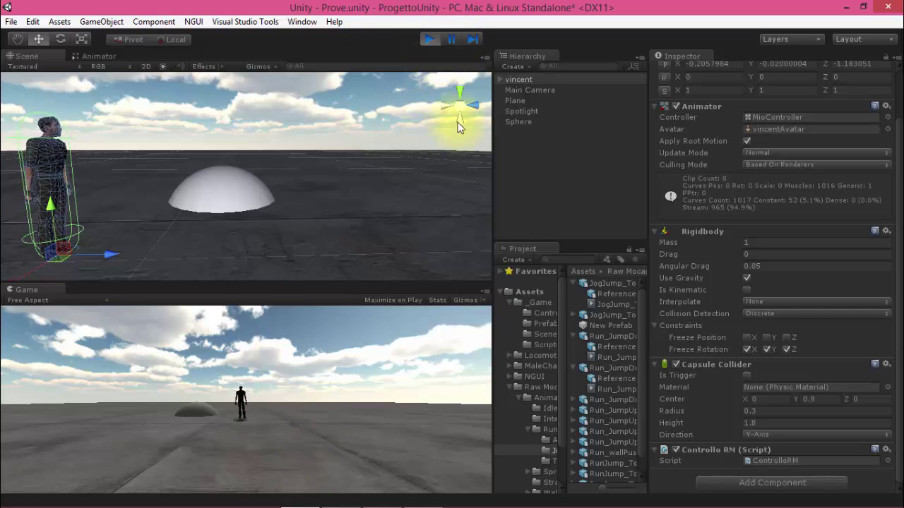
{"action": "left_click", "coordinate": [447, 40]}
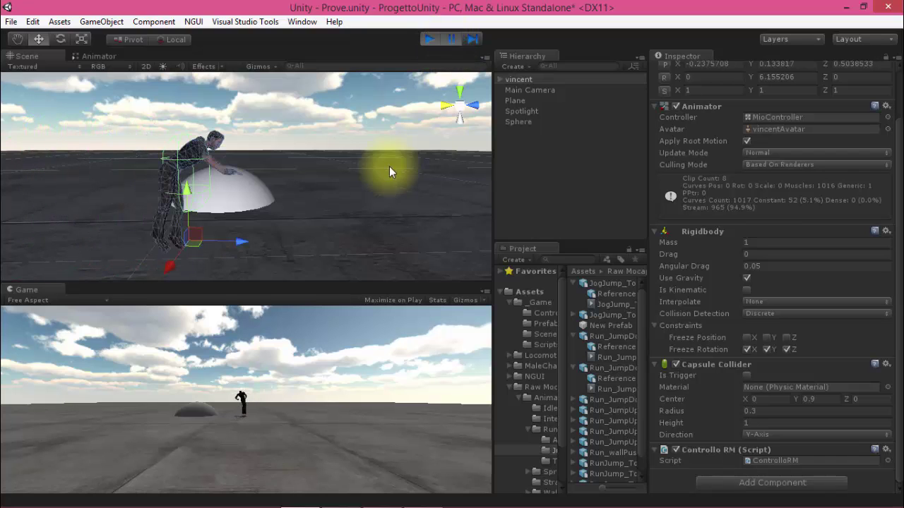
{"action": "mouse_move", "coordinate": [342, 171]}
{"action": "left_mouse_down", "text": "alt"}
{"action": "mouse_move", "coordinate": [446, 199]}
{"action": "mouse_move", "coordinate": [347, 226]}
{"action": "left_mouse_up", "text": "alt"}
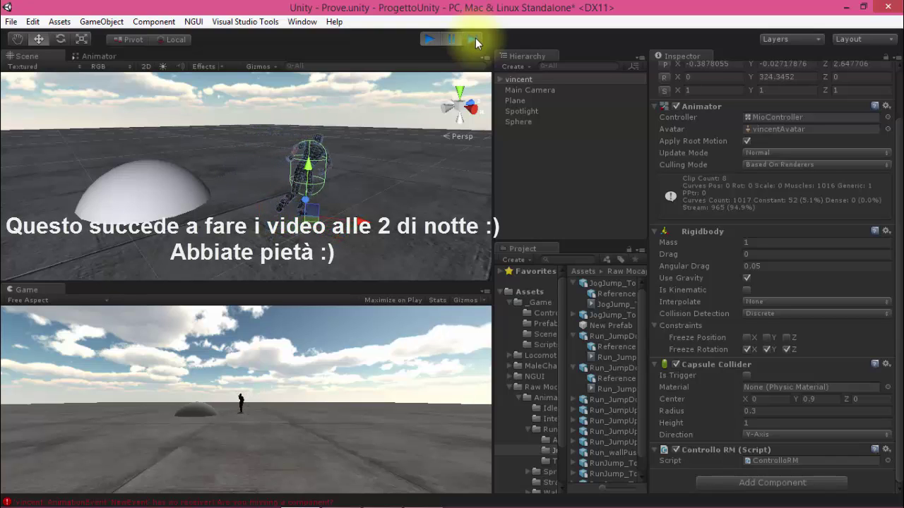
{"action": "left_click", "coordinate": [476, 43]}
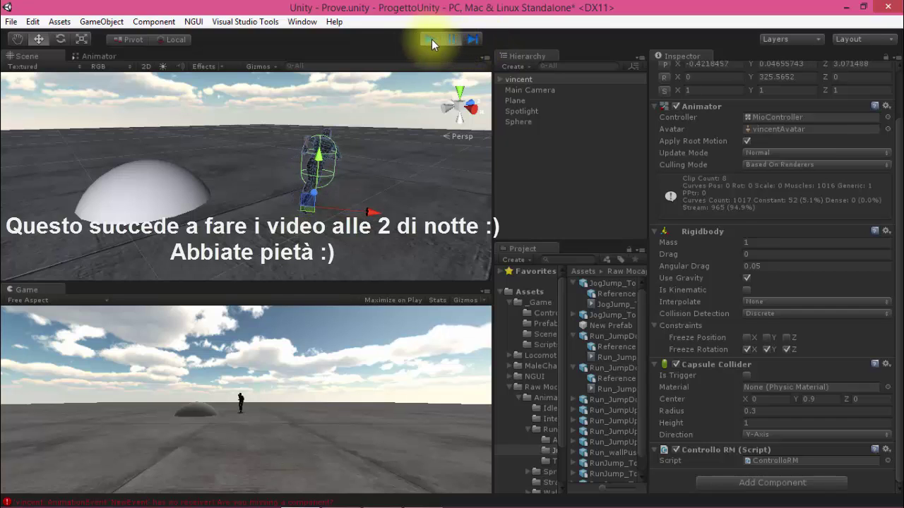
{"action": "left_click", "coordinate": [451, 39]}
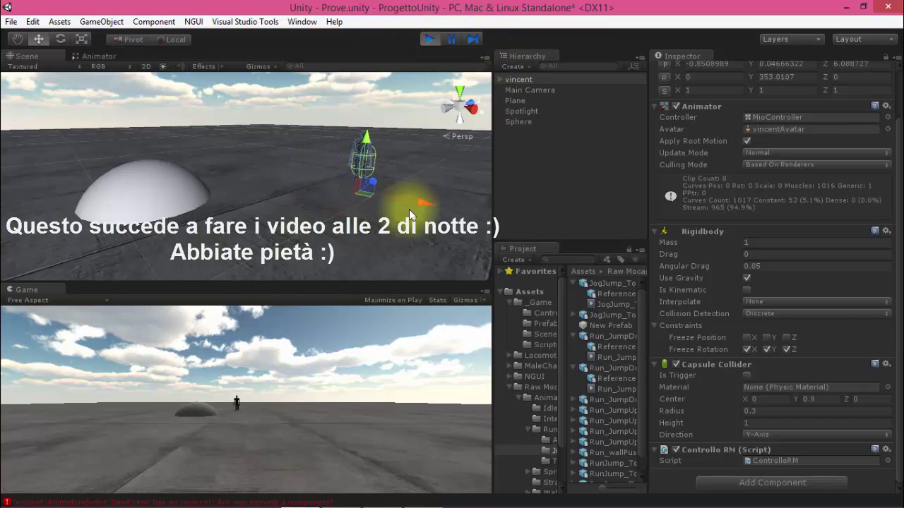
{"action": "middle_click_drag", "start_coordinate": [424, 250], "coordinate": [143, 171]}
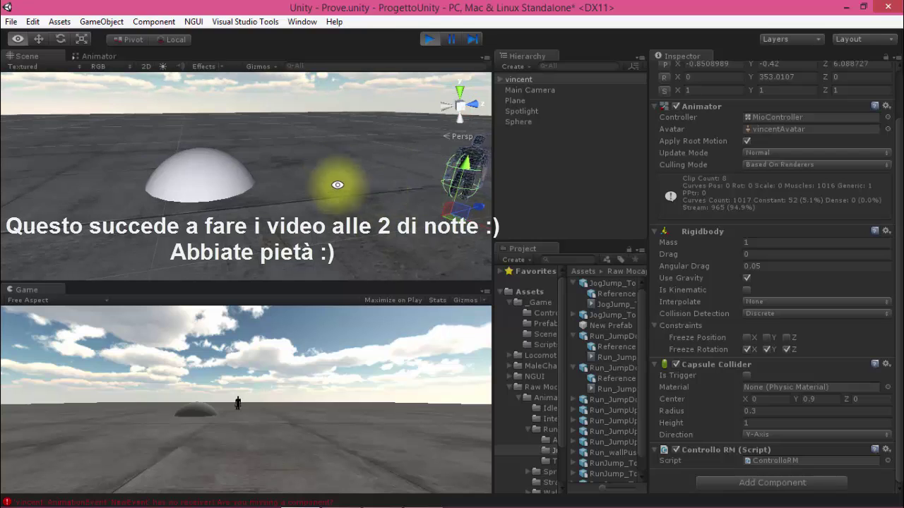
{"action": "left_click", "coordinate": [430, 40]}
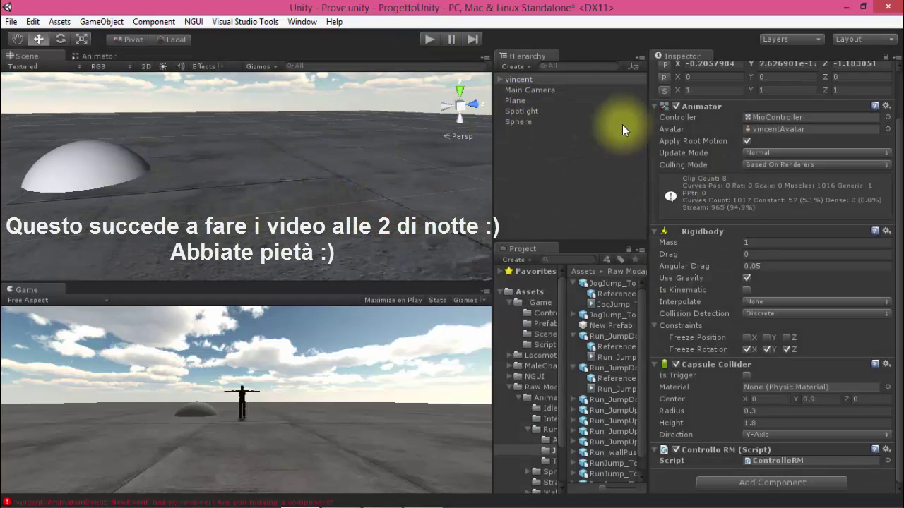
Show the jump clip's events timeline and set its event to call SetCapsula with Float 1.
{"action": "left_click", "coordinate": [627, 285]}
{"action": "scroll", "coordinate": [806, 267], "scroll_direction": "down", "scroll_amount": 2}
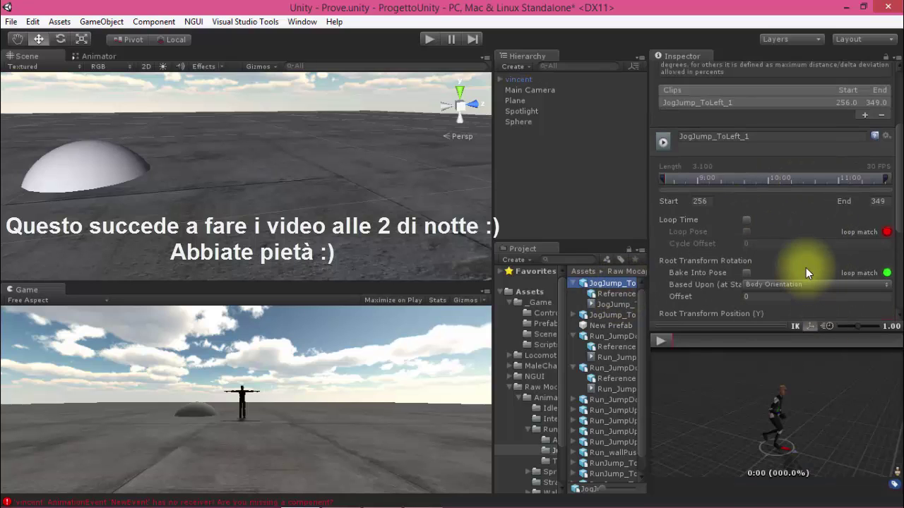
{"action": "scroll", "coordinate": [804, 267], "scroll_direction": "down", "scroll_amount": 1}
{"action": "scroll", "coordinate": [766, 284], "scroll_direction": "down", "scroll_amount": 2}
{"action": "scroll", "coordinate": [808, 247], "scroll_direction": "down", "scroll_amount": 1}
{"action": "scroll", "coordinate": [808, 247], "scroll_direction": "down", "scroll_amount": 1}
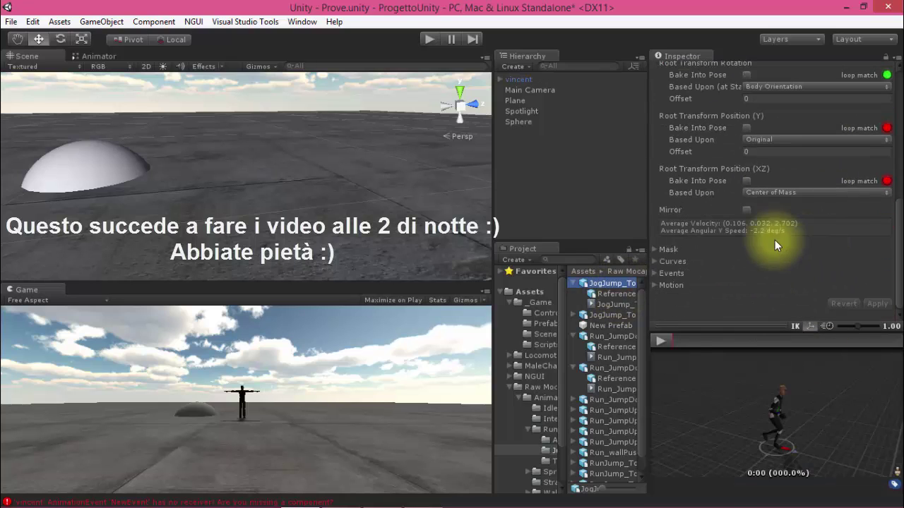
{"action": "left_click", "coordinate": [655, 261]}
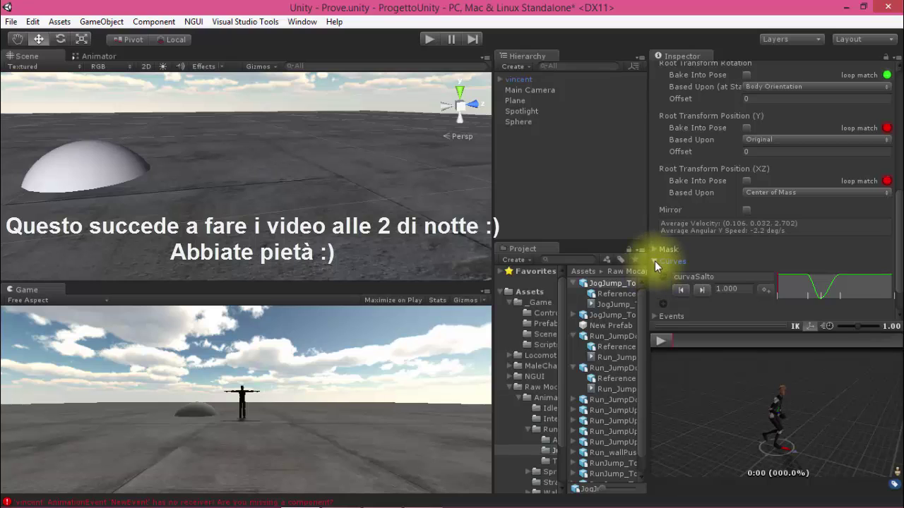
{"action": "left_click", "coordinate": [655, 261]}
{"action": "left_click", "coordinate": [654, 273]}
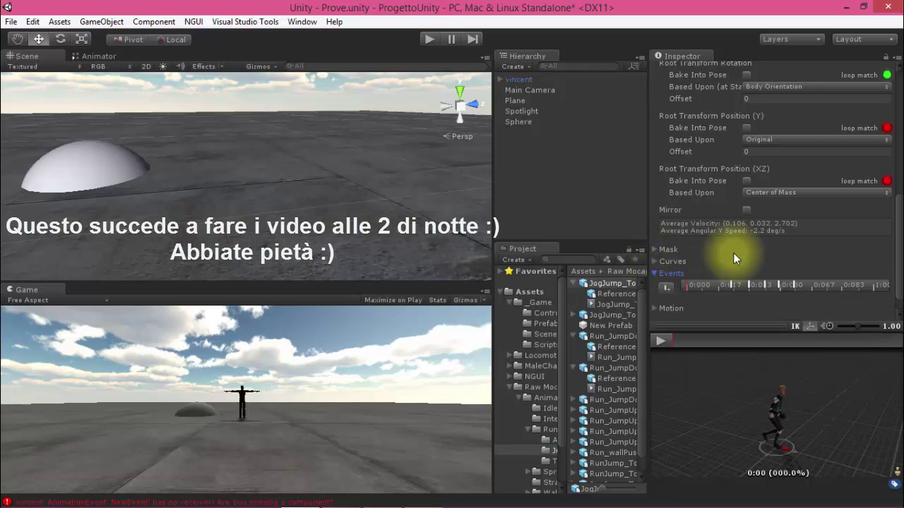
{"action": "double_click", "coordinate": [794, 284]}
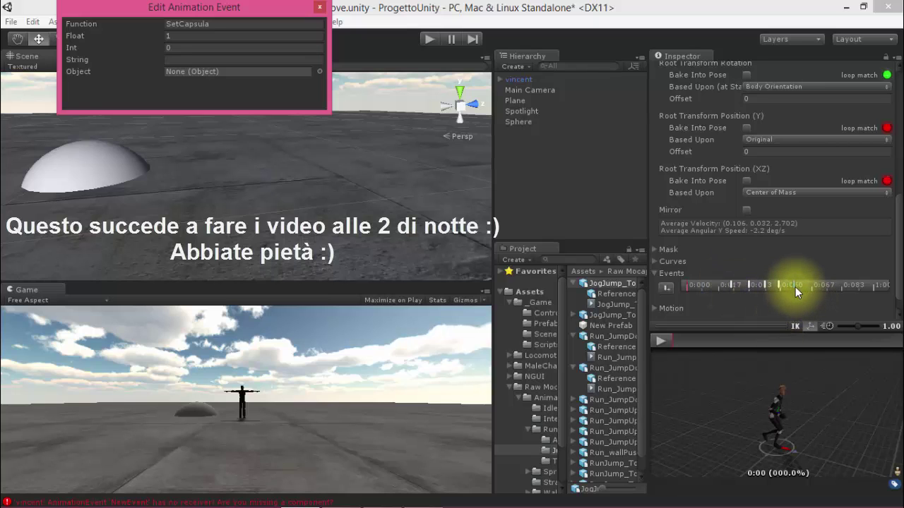
{"action": "left_click", "coordinate": [795, 285]}
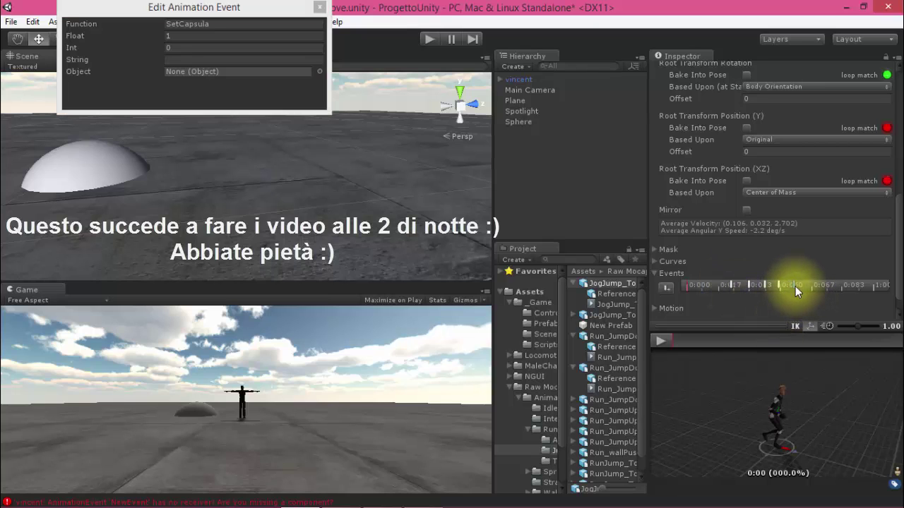
Scrub the jump preview between 0:17 and 1:13, then set the clip time near 0:050.
{"action": "mouse_move", "coordinate": [769, 345]}
{"action": "left_mouse_down"}
{"action": "mouse_move", "coordinate": [754, 347]}
{"action": "mouse_move", "coordinate": [802, 346]}
{"action": "left_mouse_up"}
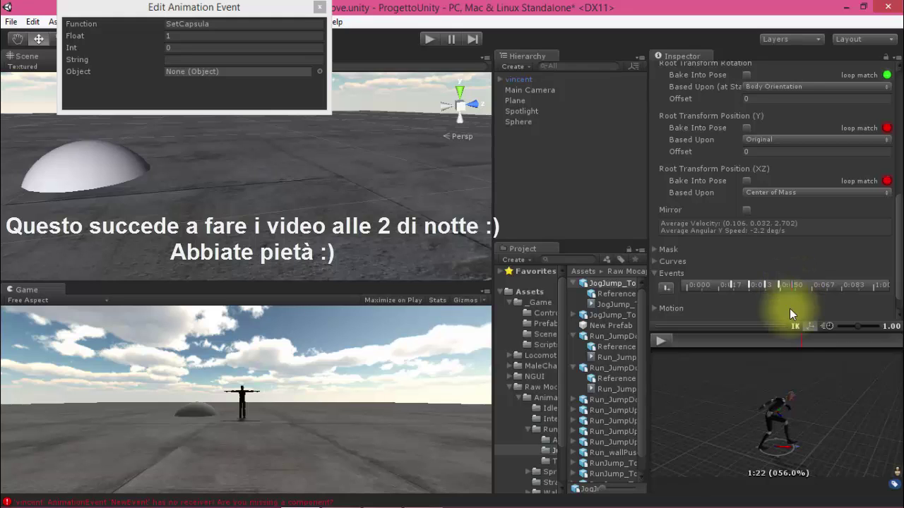
{"action": "left_click_drag", "start_coordinate": [800, 340], "coordinate": [729, 344]}
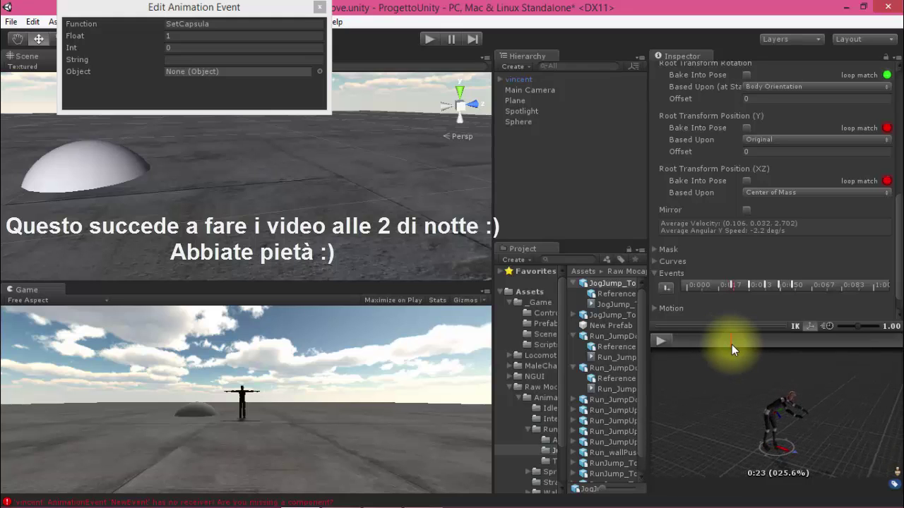
{"action": "left_click_drag", "start_coordinate": [730, 344], "coordinate": [719, 346]}
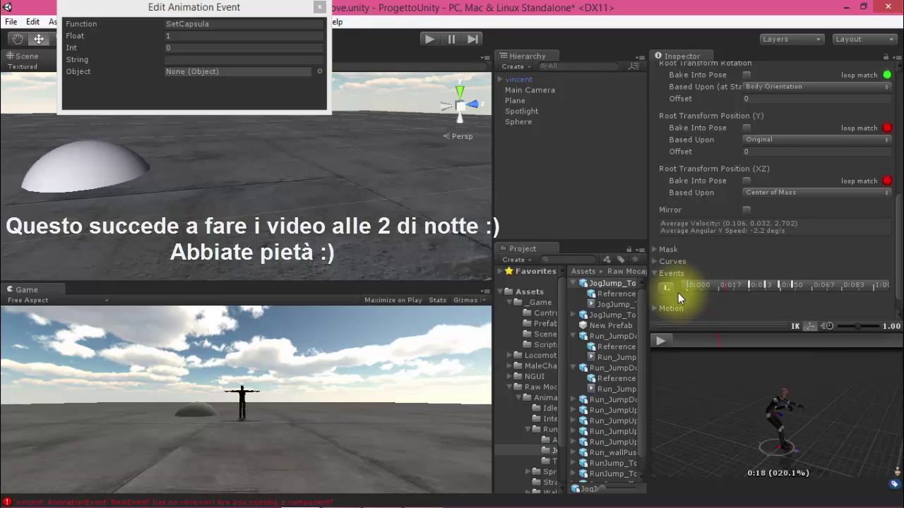
{"action": "left_click", "coordinate": [791, 283]}
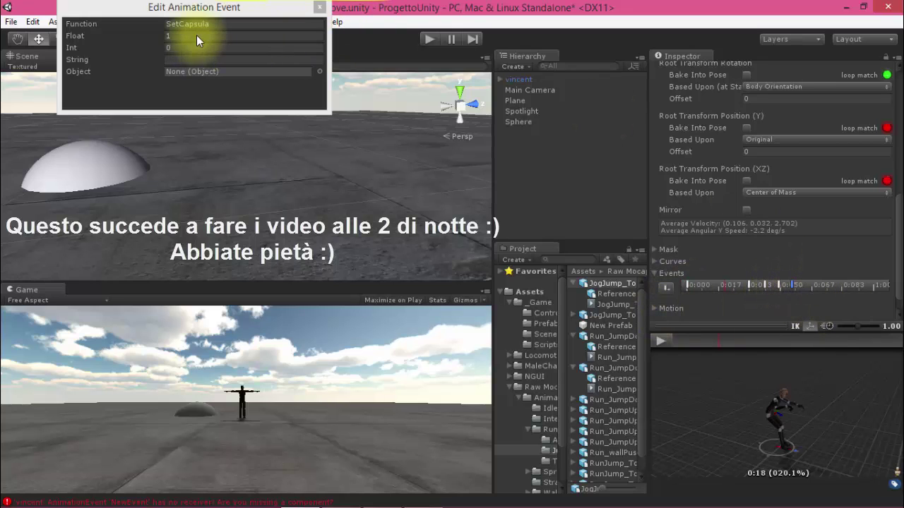
Close the event editor, enter Play mode and apply the clip's pending import settings.
{"action": "left_click", "coordinate": [321, 10]}
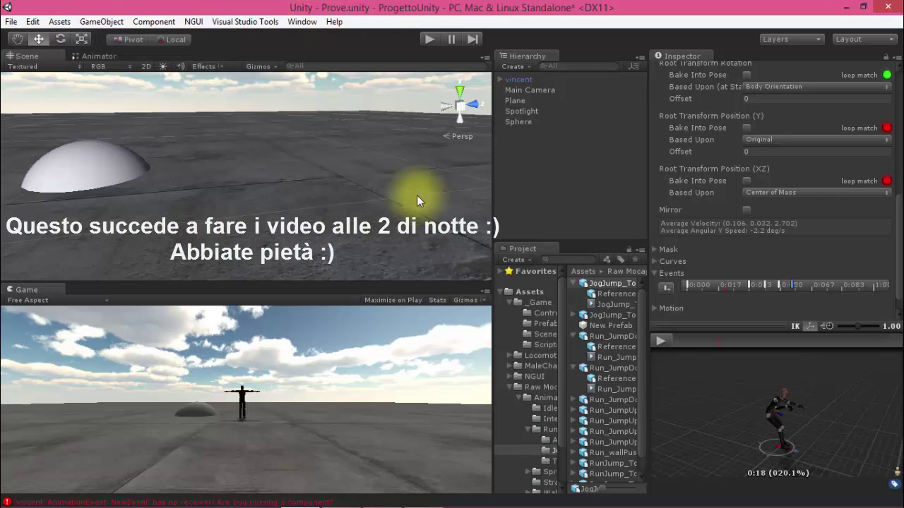
{"action": "left_click", "coordinate": [429, 37]}
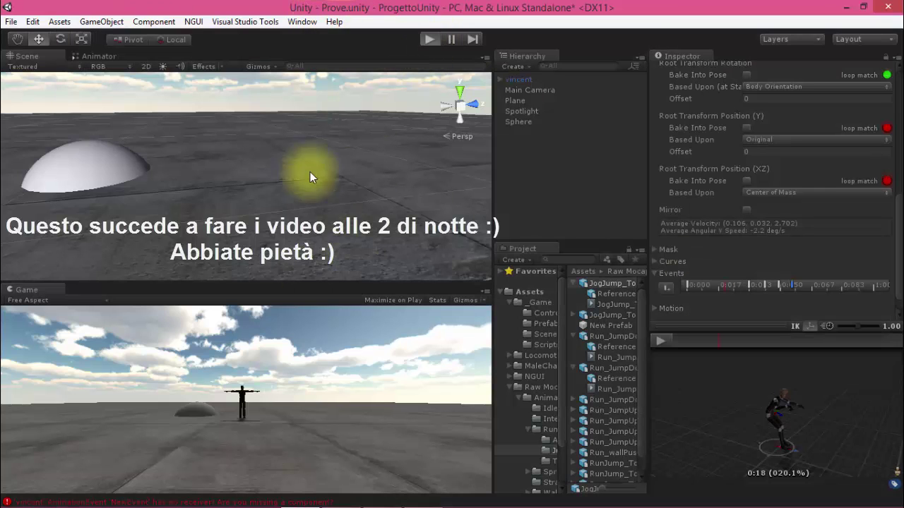
{"action": "left_click", "coordinate": [488, 291]}
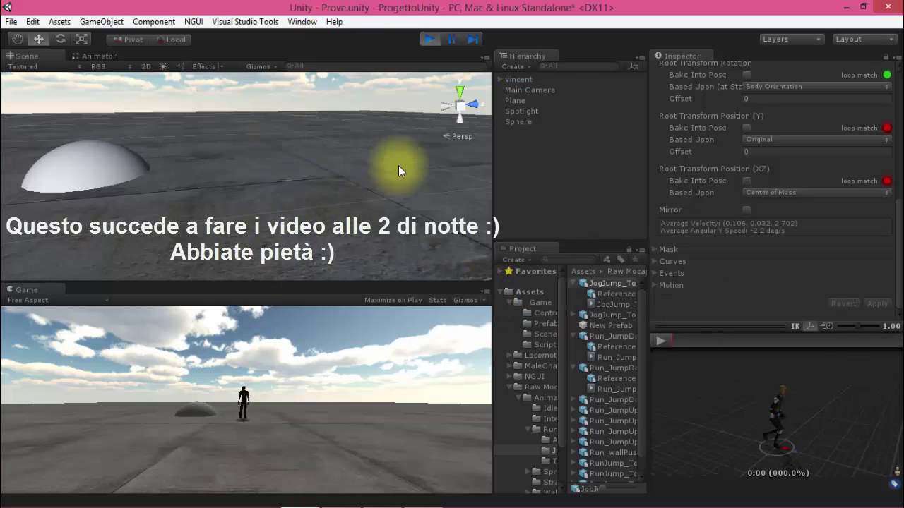
Watch vincent's capsule collider in the Scene view during the jump, then stop Play mode.
{"action": "double_click", "coordinate": [520, 79]}
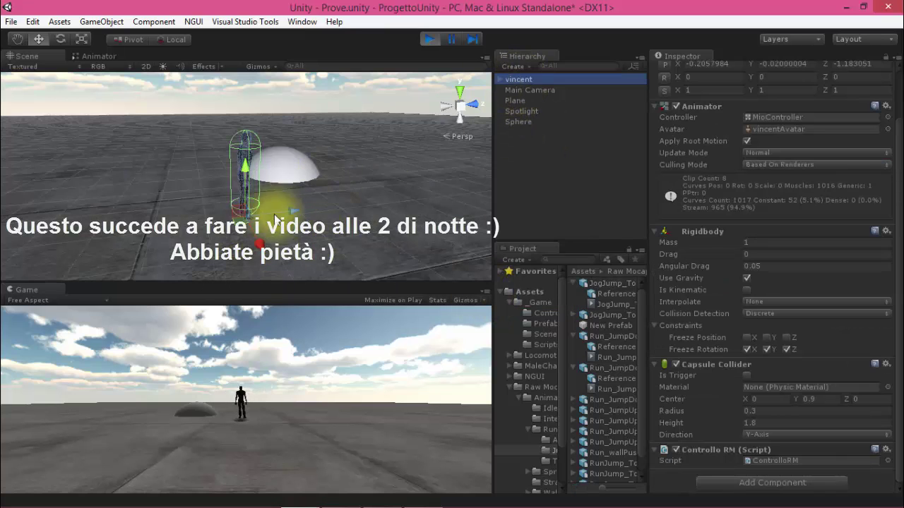
{"action": "mouse_move", "coordinate": [252, 212]}
{"action": "left_mouse_down", "text": "alt"}
{"action": "mouse_move", "coordinate": [300, 268]}
{"action": "mouse_move", "coordinate": [115, 213]}
{"action": "left_mouse_up", "text": "alt"}
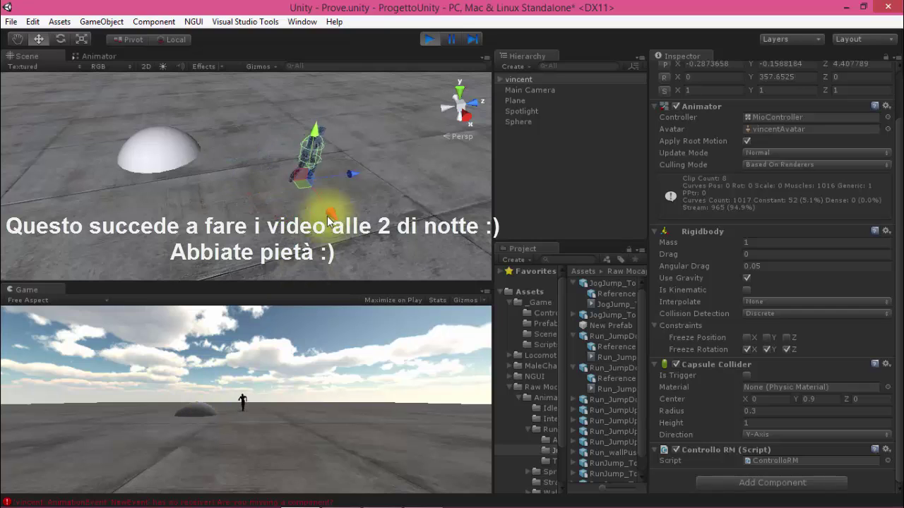
{"action": "left_click", "coordinate": [426, 39]}
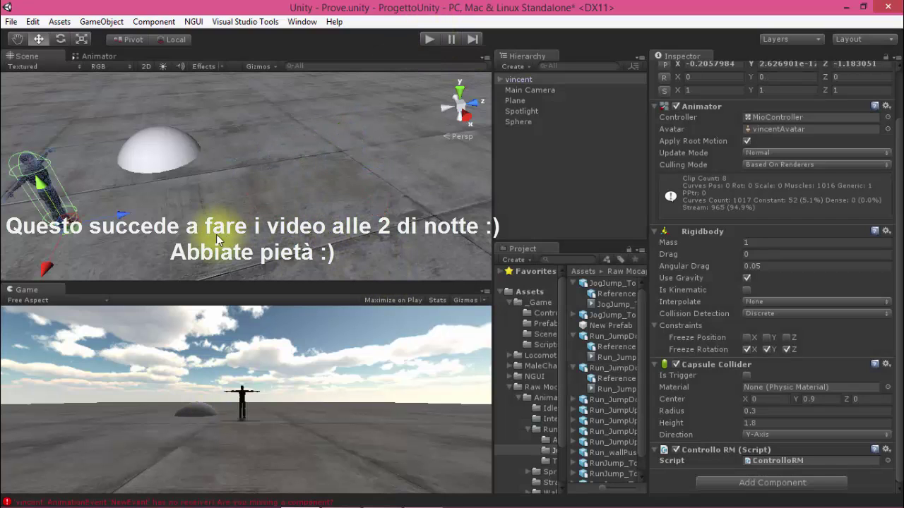
{"action": "mouse_move", "coordinate": [218, 240]}
{"action": "left_mouse_down", "text": "alt"}
{"action": "mouse_move", "coordinate": [421, 144]}
{"action": "mouse_move", "coordinate": [404, 147]}
{"action": "left_mouse_up", "text": "alt"}
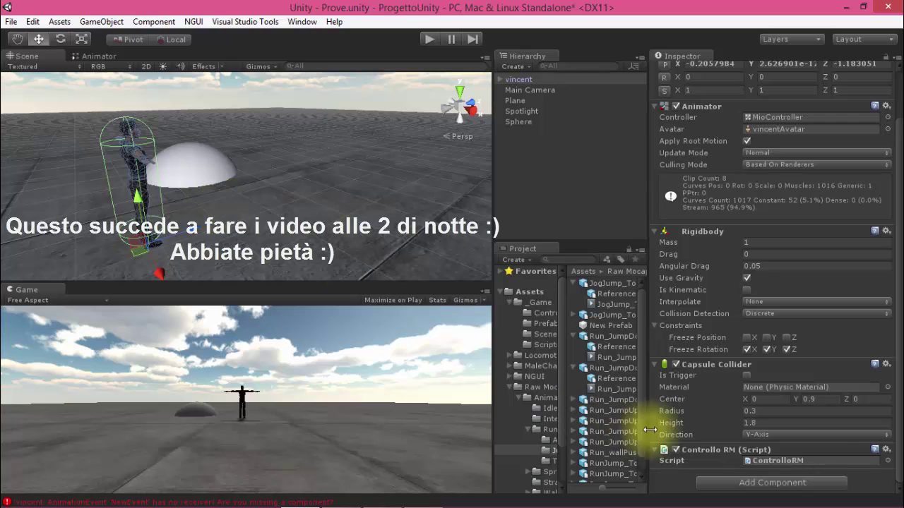
{"action": "key", "text": "alt+Tab"}
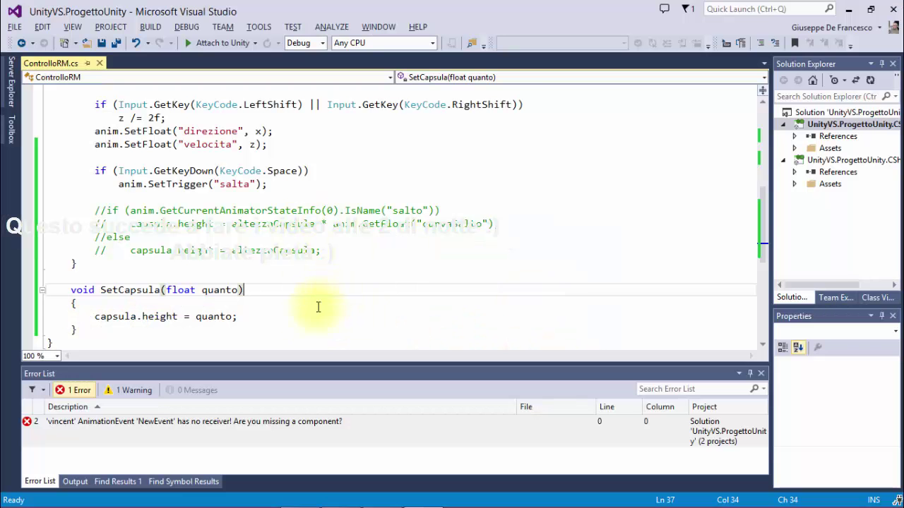
{"action": "key", "text": "alt+Tab"}
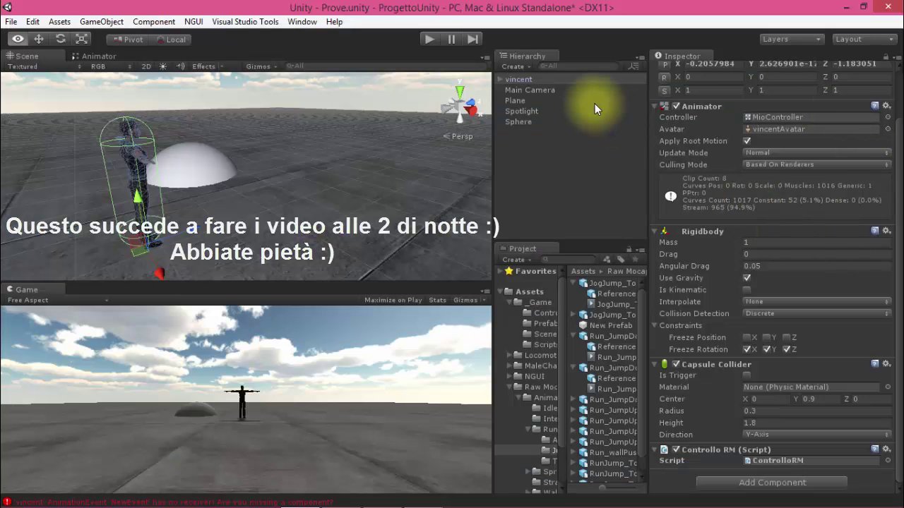
Expand the JogJump_ToLeft_1 clip's events and add a new event near the clip's end.
{"action": "left_click", "coordinate": [615, 283]}
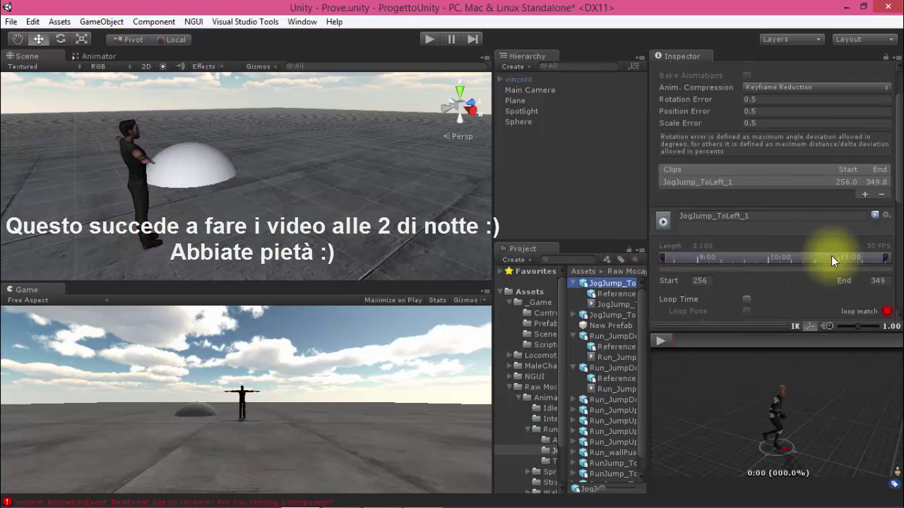
{"action": "scroll", "coordinate": [812, 277], "scroll_direction": "down", "scroll_amount": 1}
{"action": "scroll", "coordinate": [812, 277], "scroll_direction": "down", "scroll_amount": 2}
{"action": "scroll", "coordinate": [811, 277], "scroll_direction": "down", "scroll_amount": 2}
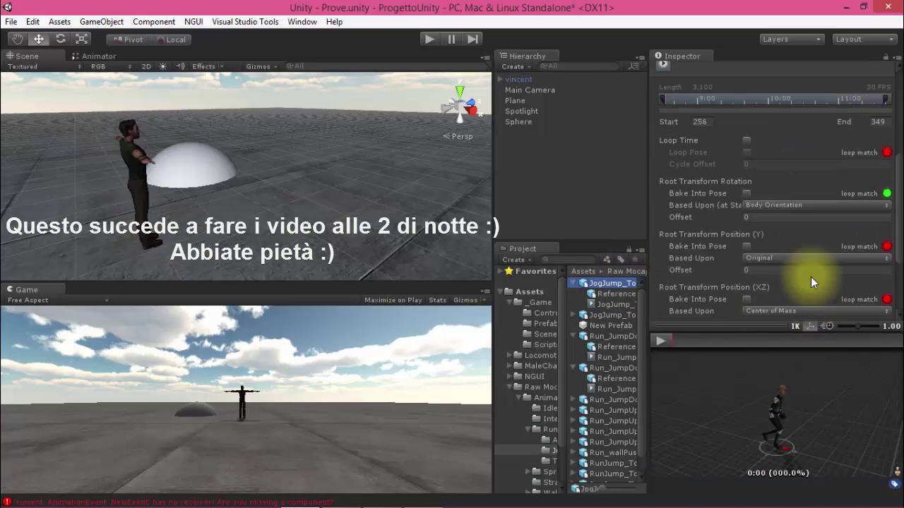
{"action": "scroll", "coordinate": [769, 251], "scroll_direction": "down", "scroll_amount": 3}
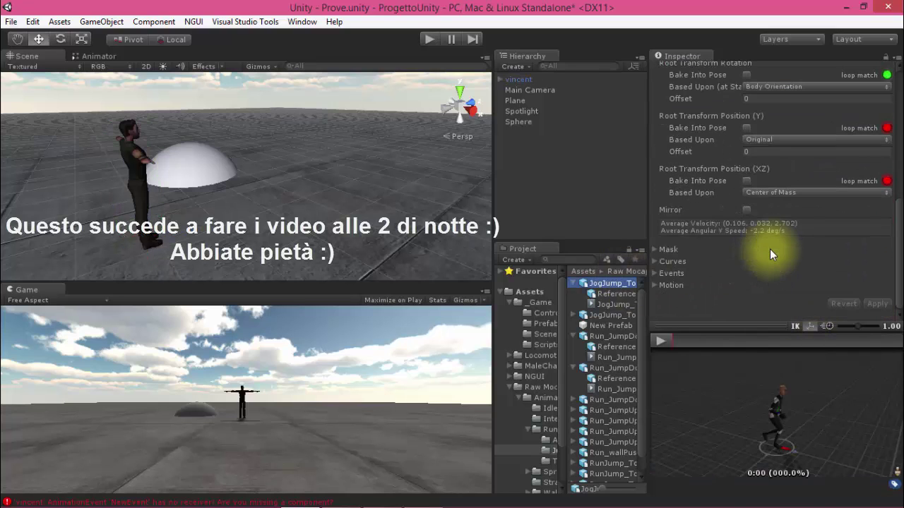
{"action": "left_click", "coordinate": [653, 274]}
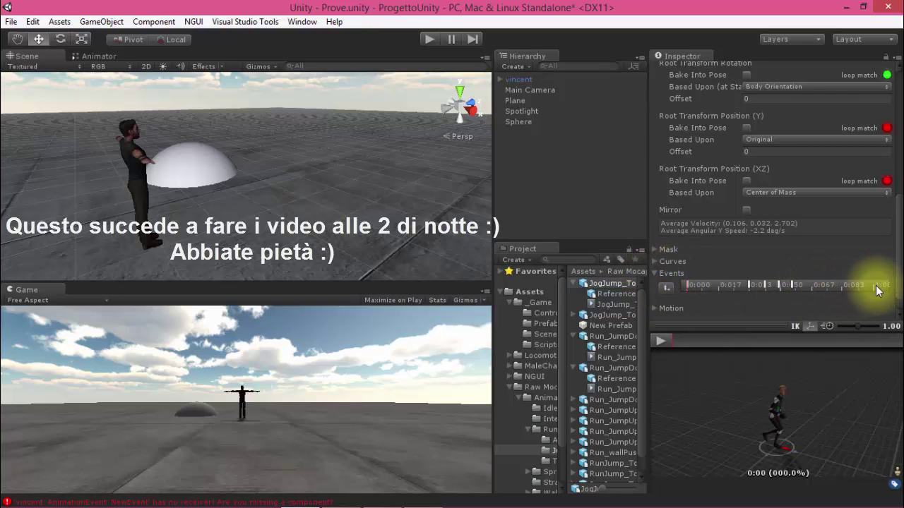
{"action": "left_click_drag", "start_coordinate": [780, 339], "coordinate": [895, 347]}
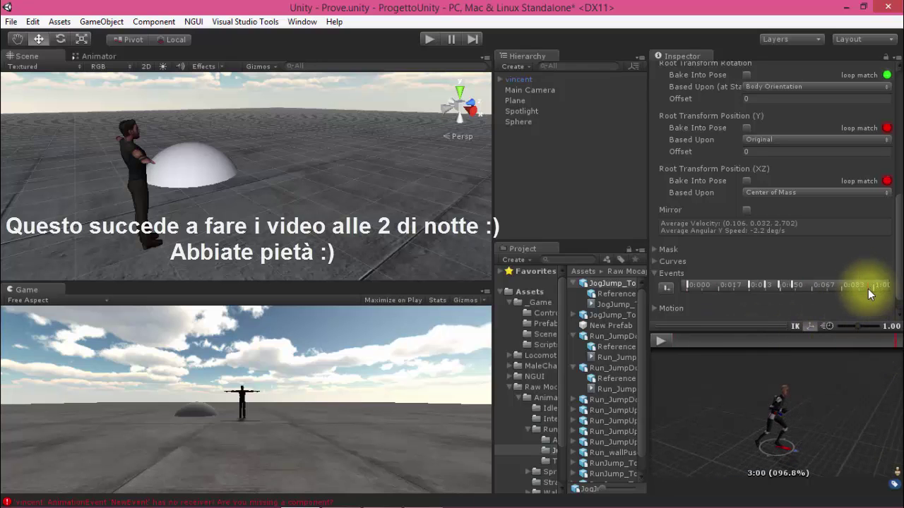
{"action": "left_click", "coordinate": [666, 286]}
{"action": "type", "text": "1"}
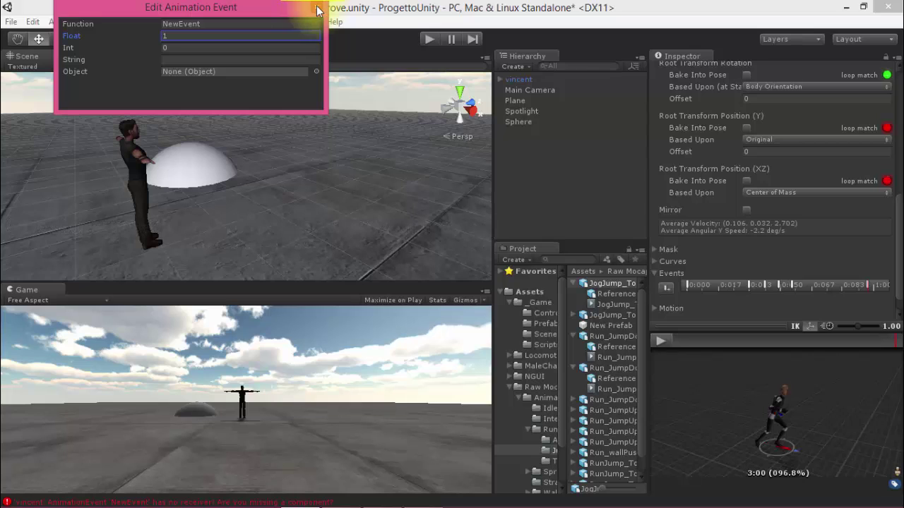
Close the event editor and delete the event near the clip's end.
{"action": "left_click", "coordinate": [317, 10]}
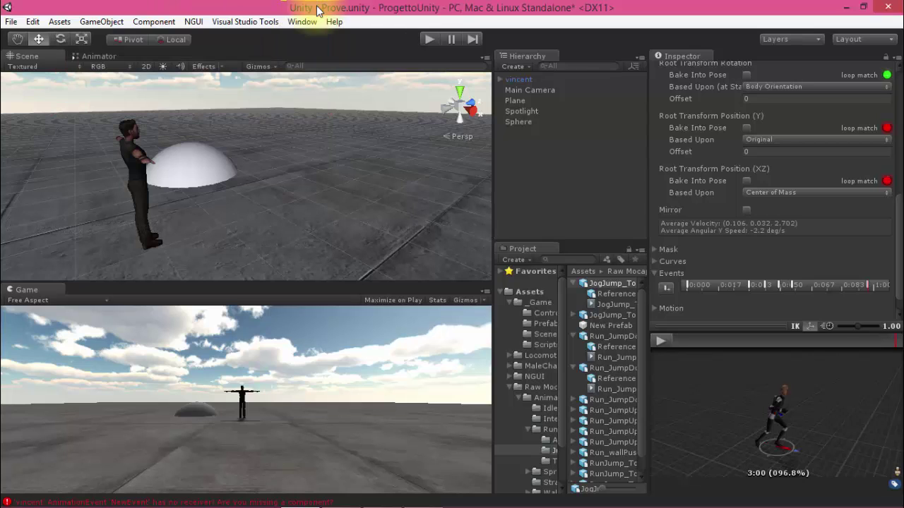
{"action": "right_click", "coordinate": [868, 283]}
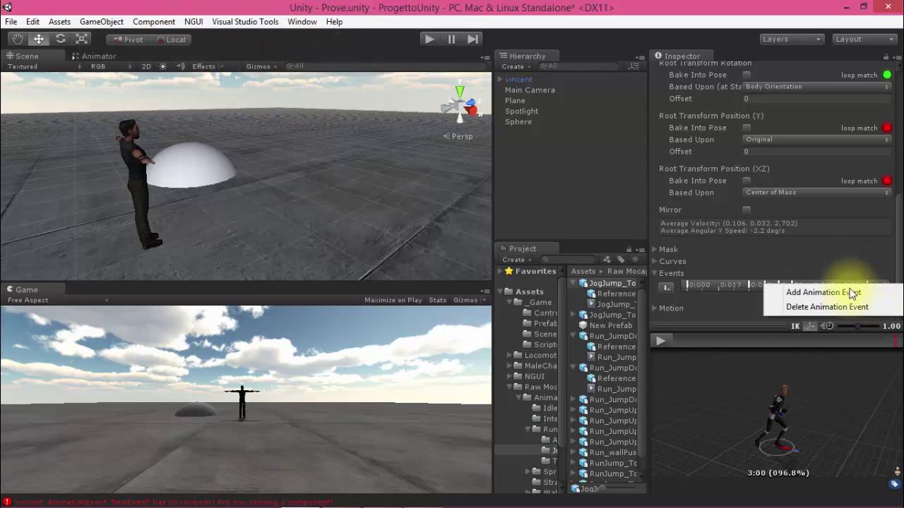
{"action": "left_click", "coordinate": [852, 308]}
Change SetCapsula to set capsula.height = altezzaCapsula * quanto and save ControlloRM.cs.
{"action": "key", "text": "alt+Tab"}
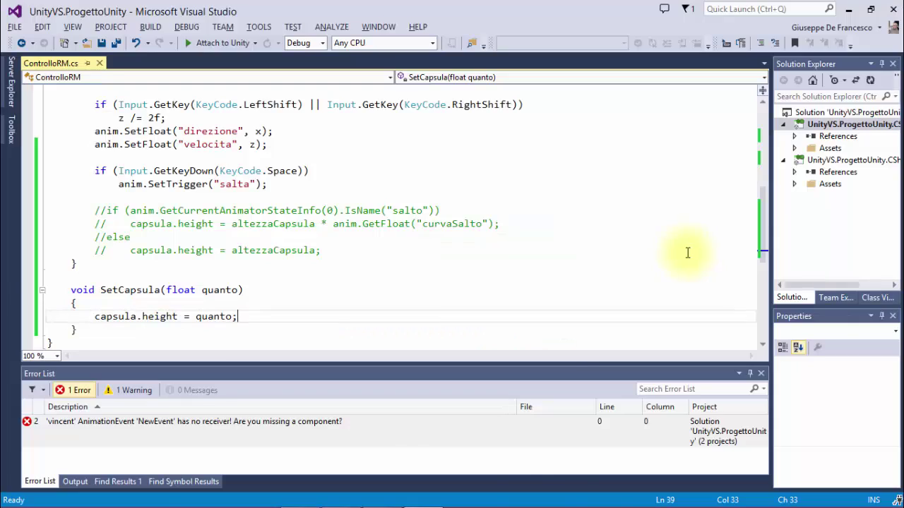
{"action": "key", "text": "alt+Tab"}
{"action": "key", "text": "alt+Tab"}
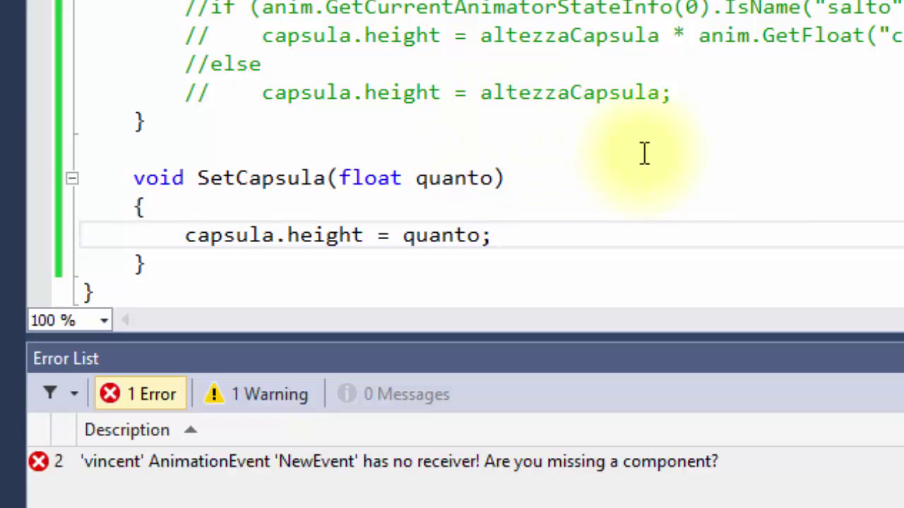
{"action": "mouse_move", "coordinate": [481, 37]}
{"action": "left_mouse_down"}
{"action": "mouse_move", "coordinate": [783, 42]}
{"action": "mouse_move", "coordinate": [692, 37]}
{"action": "left_mouse_up"}
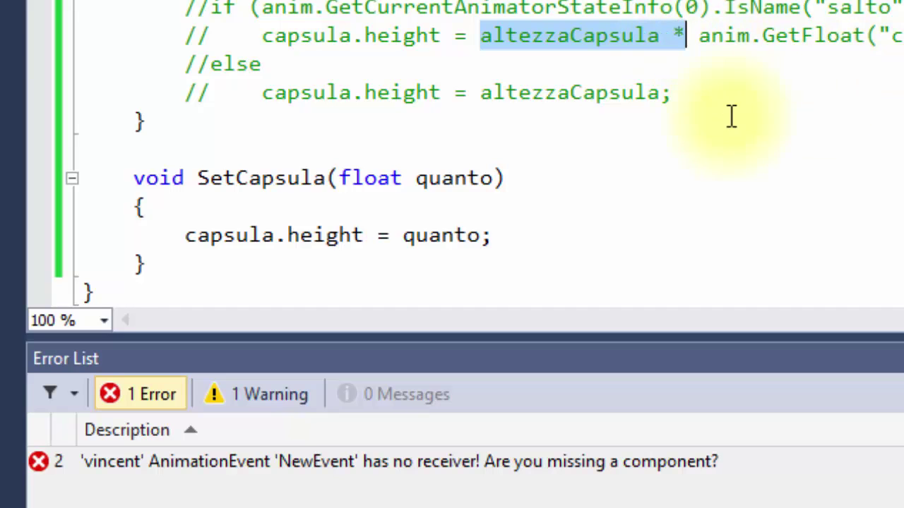
{"action": "left_click", "coordinate": [404, 236]}
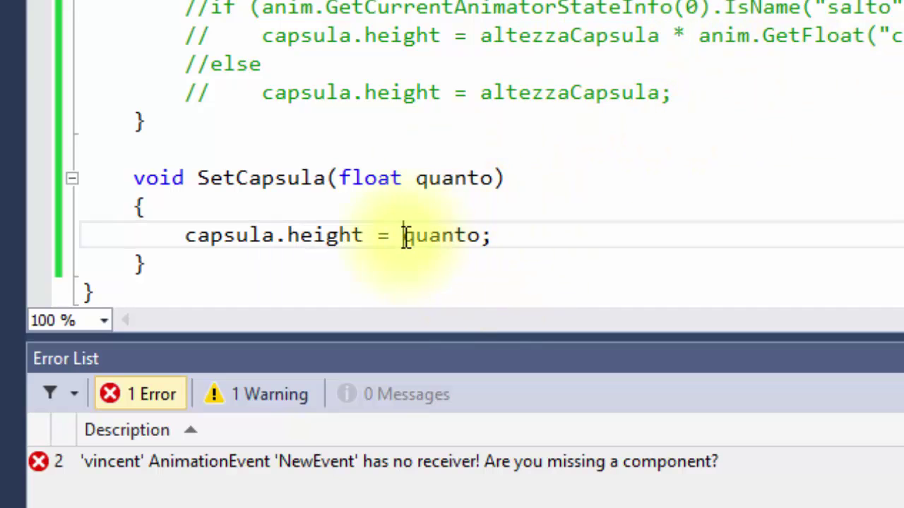
{"action": "type", "text": "altezzaCapsula *"}
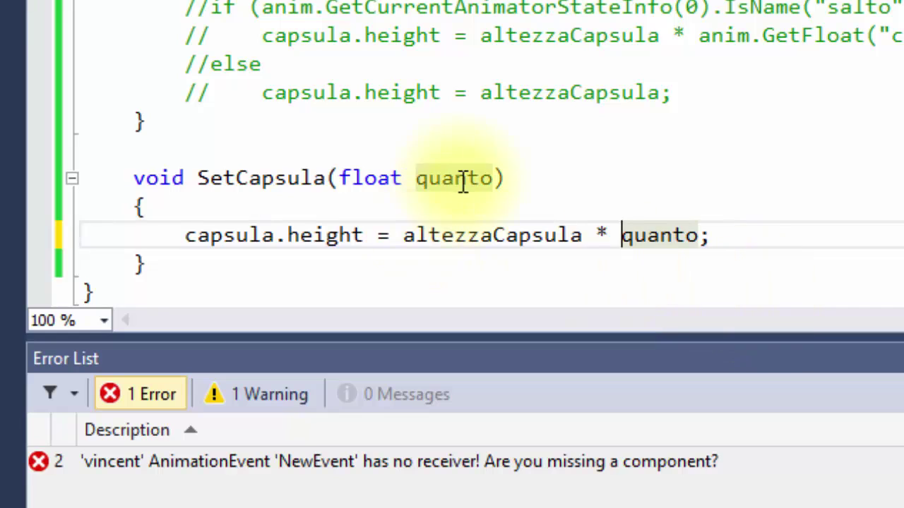
{"action": "double_click", "coordinate": [464, 179]}
{"action": "left_click", "coordinate": [535, 180]}
{"action": "left_click", "coordinate": [767, 229]}
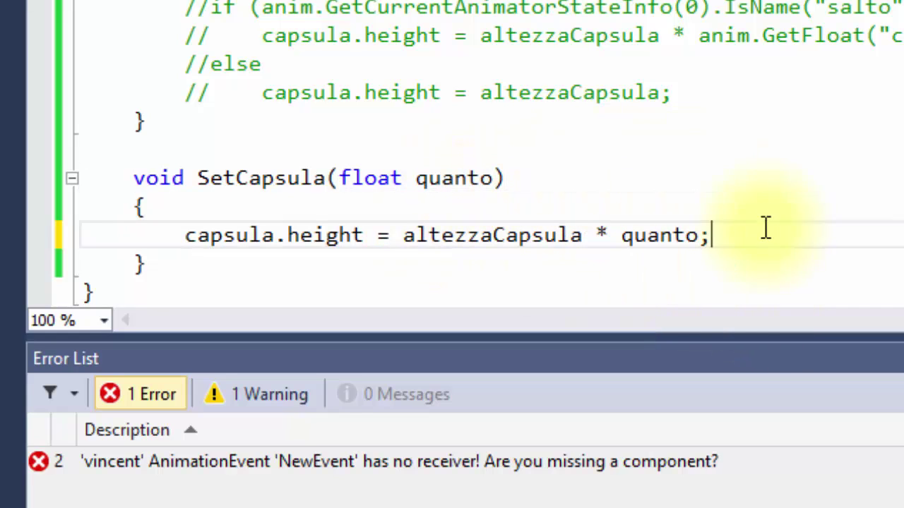
{"action": "key", "text": "ctrl+s"}
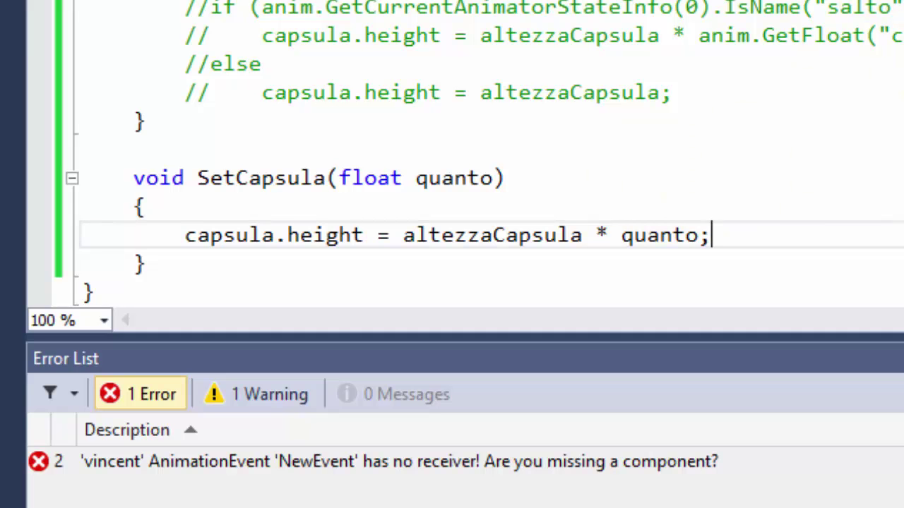
{"action": "key", "text": "alt+Tab"}
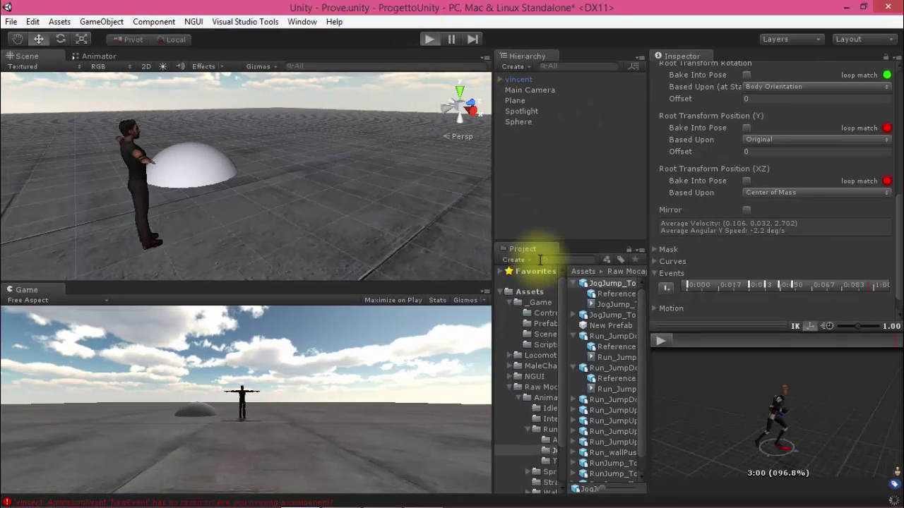
Apply import settings, start Play mode, and move vincent back along Z to about 1.
{"action": "left_click", "coordinate": [509, 287]}
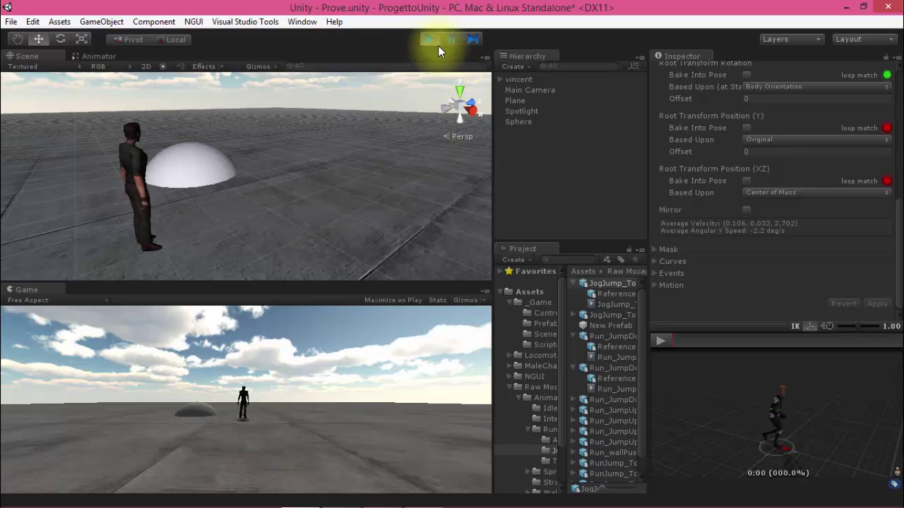
{"action": "left_click", "coordinate": [519, 79]}
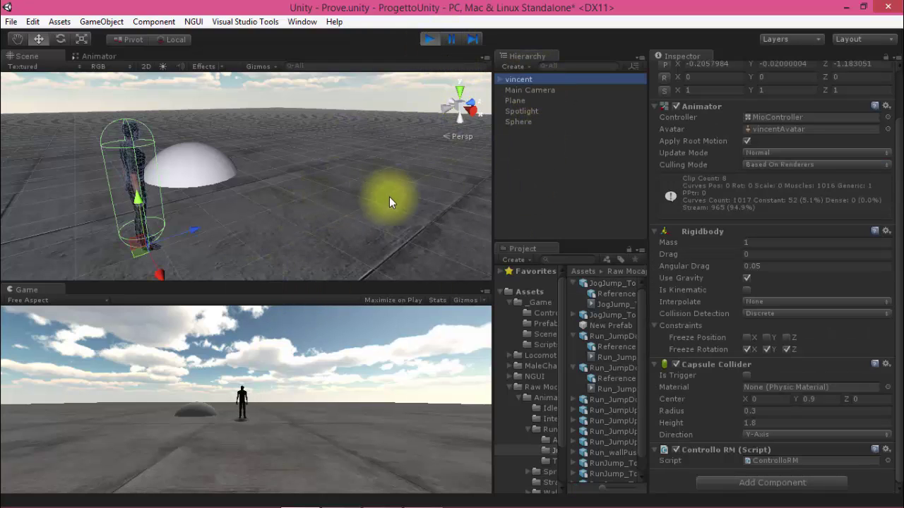
{"action": "left_click_drag", "start_coordinate": [383, 196], "coordinate": [354, 149], "text": "alt"}
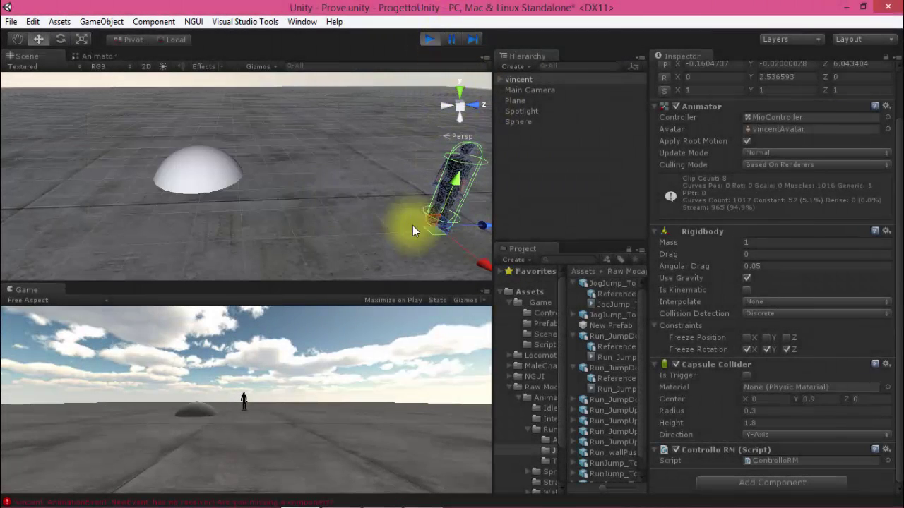
{"action": "left_click_drag", "start_coordinate": [478, 224], "coordinate": [118, 236]}
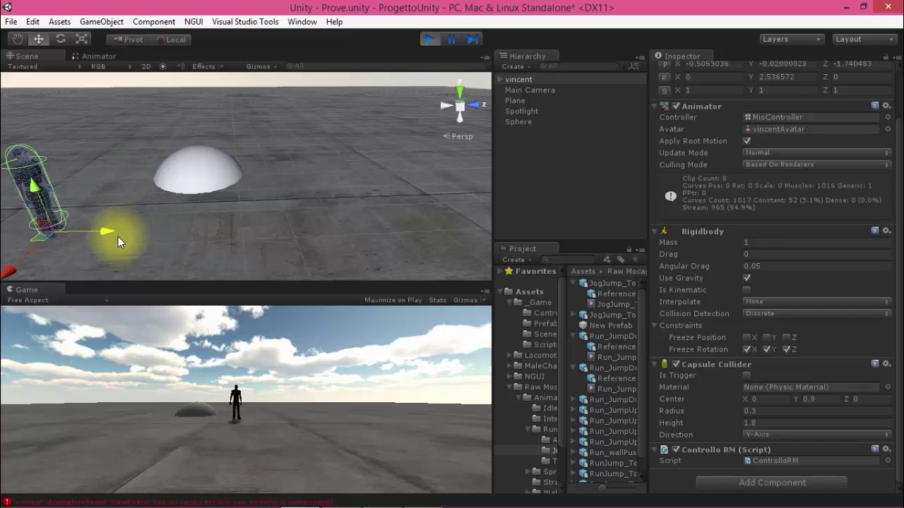
Pause and step the jump frame by frame through the landing, then resume and stop Play mode.
{"action": "left_click", "coordinate": [450, 39]}
{"action": "left_click", "coordinate": [473, 39]}
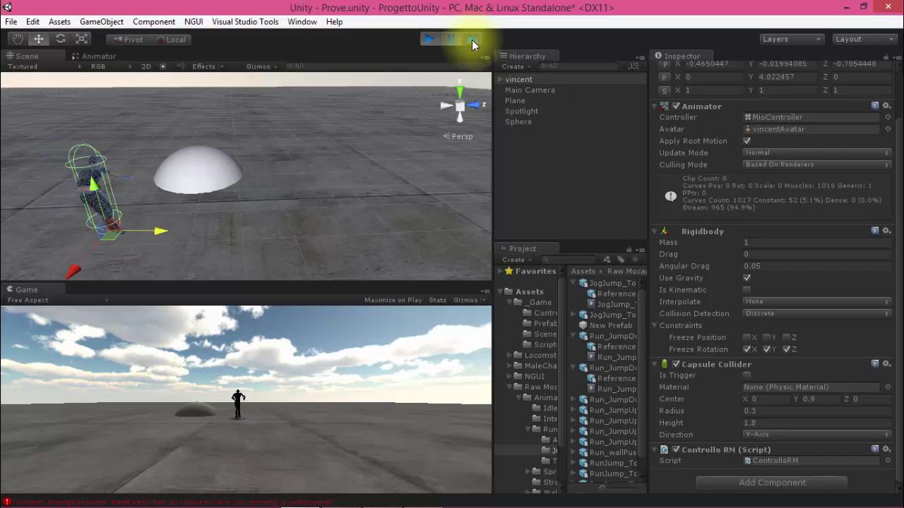
{"action": "left_click", "coordinate": [472, 39]}
{"action": "left_click", "coordinate": [472, 40]}
{"action": "left_click", "coordinate": [471, 40]}
{"action": "left_click", "coordinate": [471, 39]}
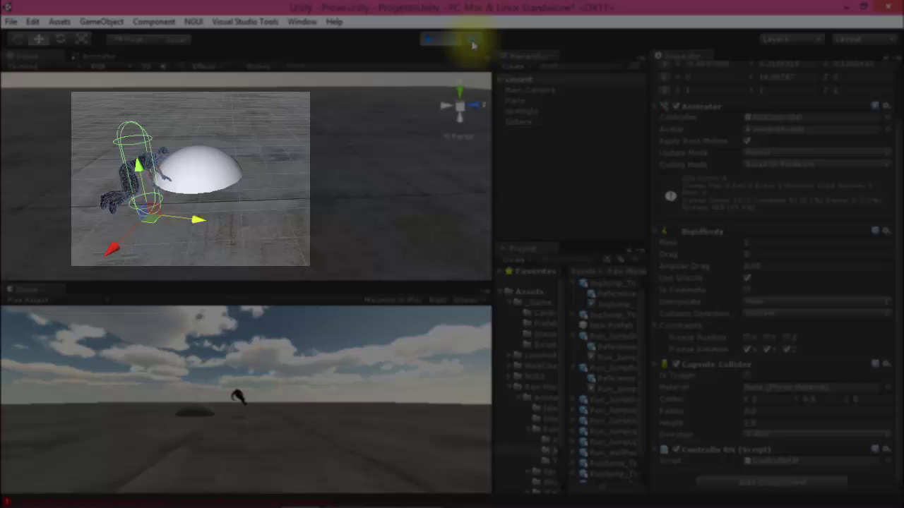
{"action": "left_click", "coordinate": [473, 43]}
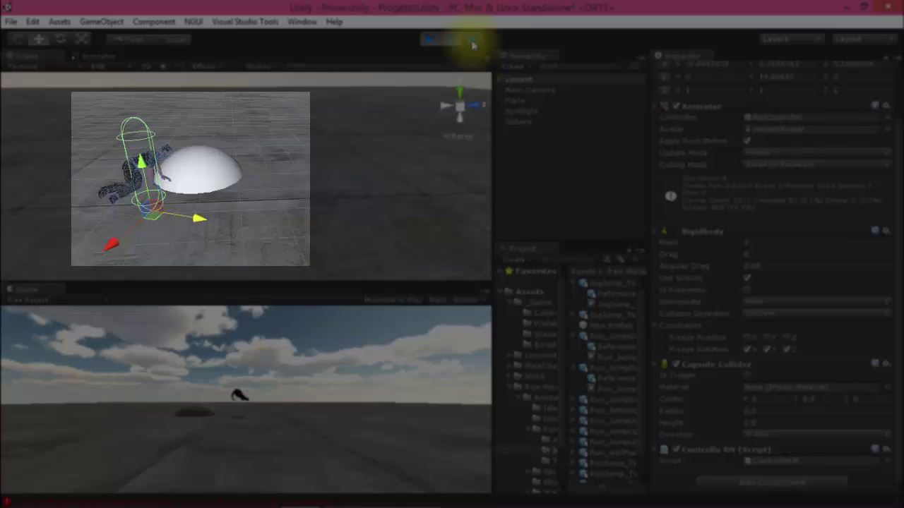
{"action": "left_click", "coordinate": [472, 44]}
{"action": "left_click", "coordinate": [472, 44]}
{"action": "left_click", "coordinate": [473, 44]}
{"action": "left_click", "coordinate": [473, 44]}
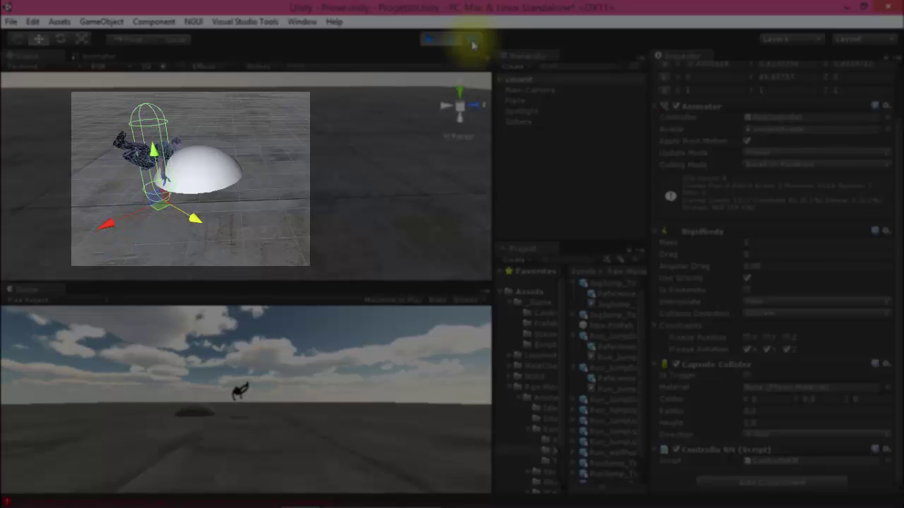
{"action": "left_click", "coordinate": [473, 45]}
{"action": "left_click", "coordinate": [472, 45]}
{"action": "left_click", "coordinate": [473, 46]}
{"action": "left_click", "coordinate": [472, 46]}
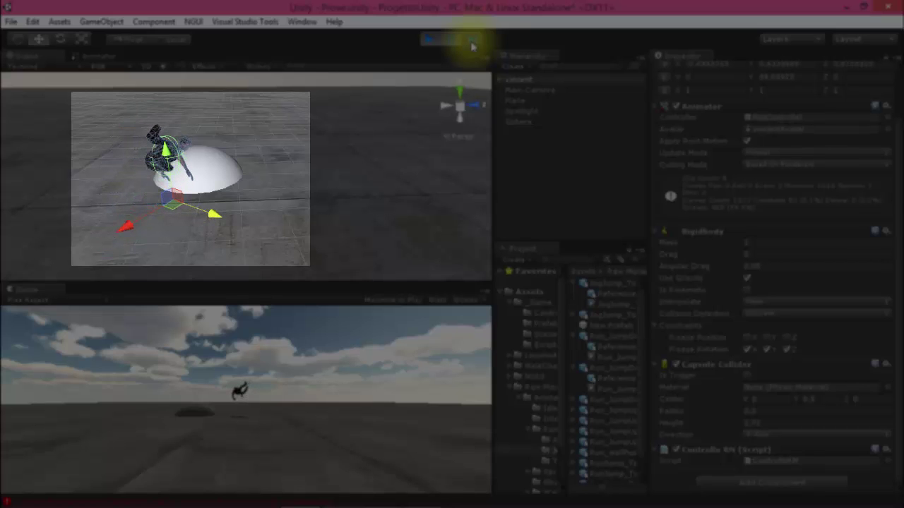
{"action": "left_click", "coordinate": [472, 46]}
{"action": "left_click", "coordinate": [473, 46]}
{"action": "left_click", "coordinate": [472, 47]}
{"action": "left_click", "coordinate": [473, 46]}
{"action": "left_click", "coordinate": [472, 47]}
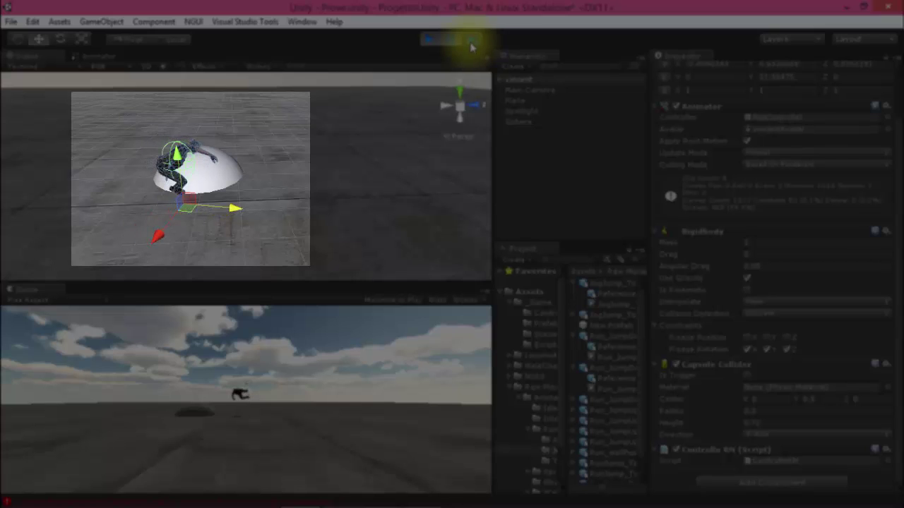
{"action": "left_click", "coordinate": [472, 47]}
{"action": "left_click", "coordinate": [472, 46]}
{"action": "left_click", "coordinate": [473, 46]}
{"action": "left_click", "coordinate": [473, 47]}
{"action": "left_click", "coordinate": [472, 46]}
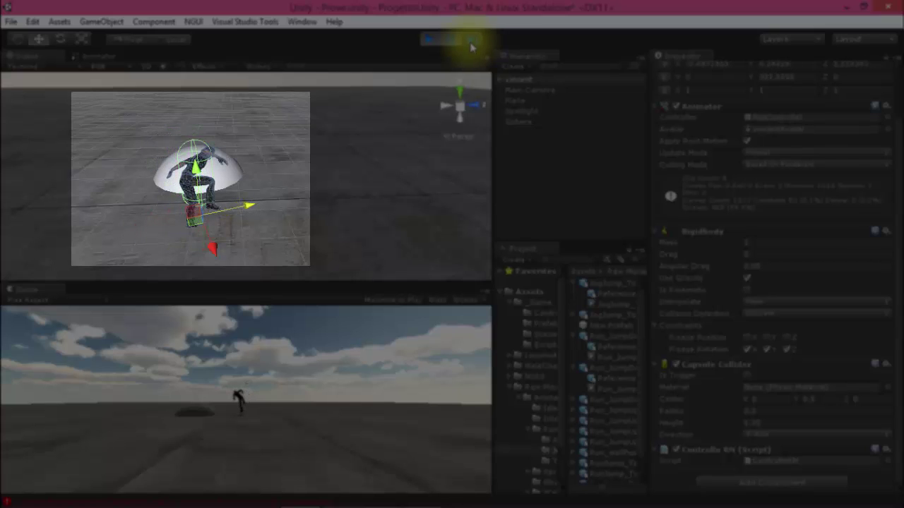
{"action": "left_click", "coordinate": [472, 47]}
{"action": "left_click", "coordinate": [472, 46]}
{"action": "left_click", "coordinate": [473, 46]}
{"action": "left_click", "coordinate": [472, 47]}
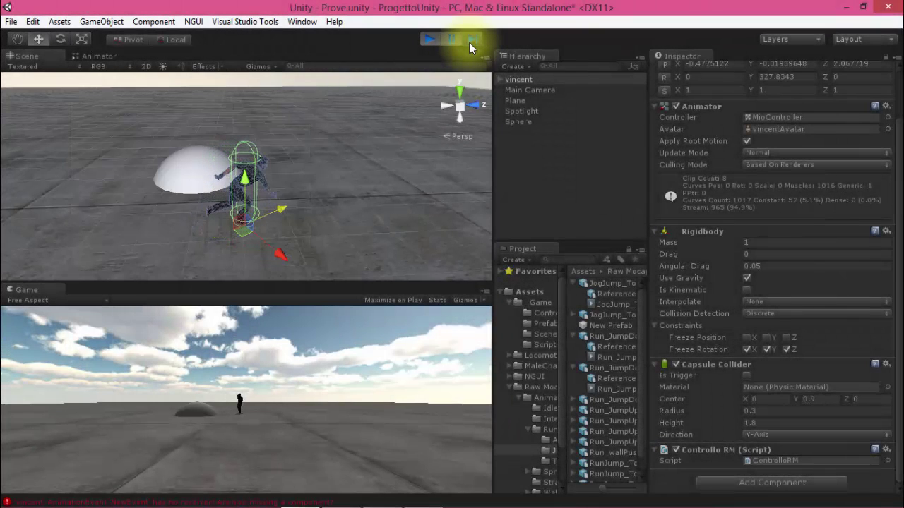
{"action": "left_click", "coordinate": [468, 43]}
{"action": "left_click", "coordinate": [469, 43]}
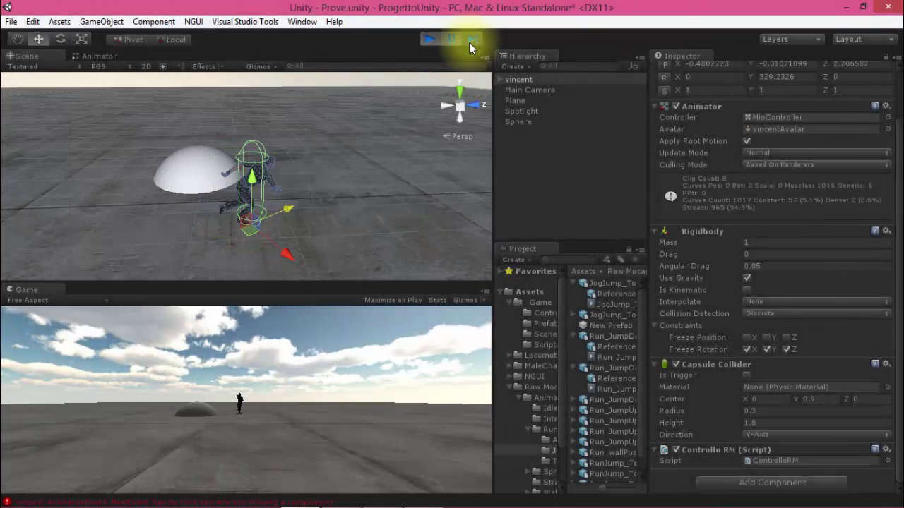
{"action": "left_click", "coordinate": [469, 43]}
{"action": "left_click", "coordinate": [468, 43]}
{"action": "left_click", "coordinate": [454, 40]}
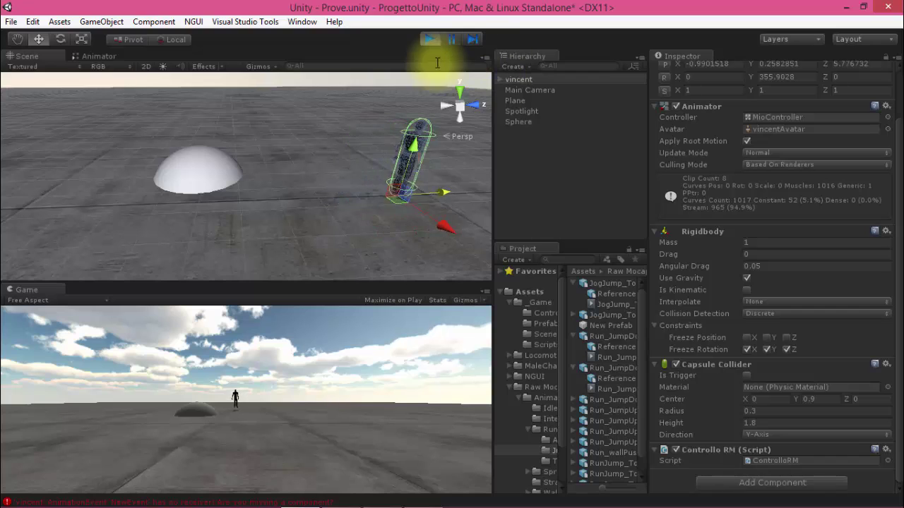
{"action": "left_click", "coordinate": [428, 39]}
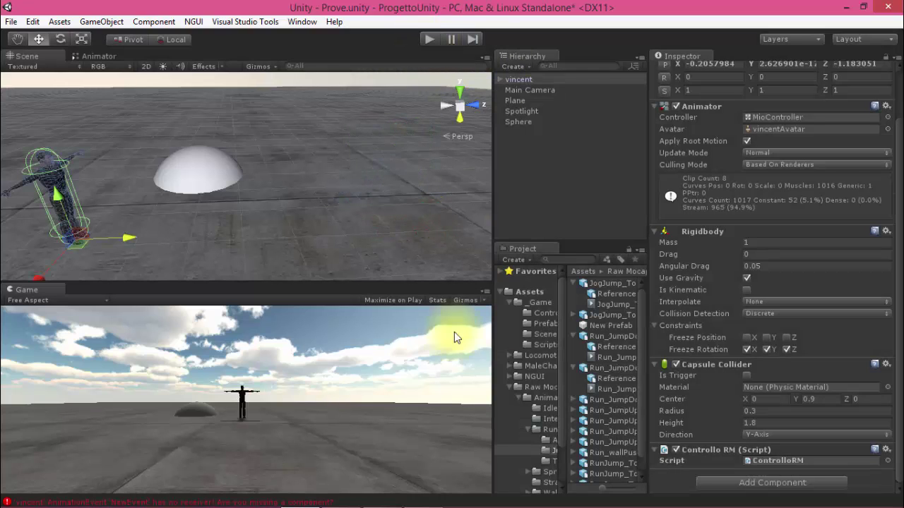
Expand JogJump_ToLeft_1's events and inspect the first two event markers' settings.
{"action": "left_click", "coordinate": [608, 285]}
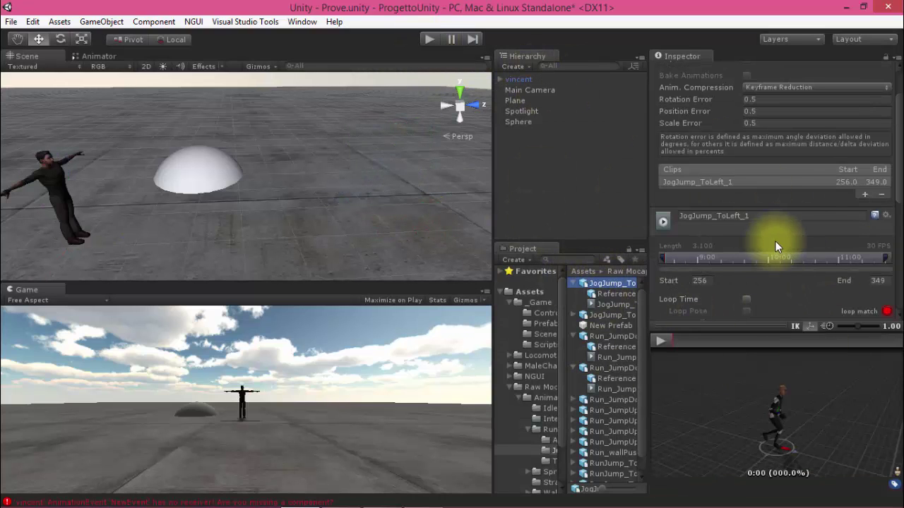
{"action": "scroll", "coordinate": [781, 257], "scroll_direction": "down", "scroll_amount": 1}
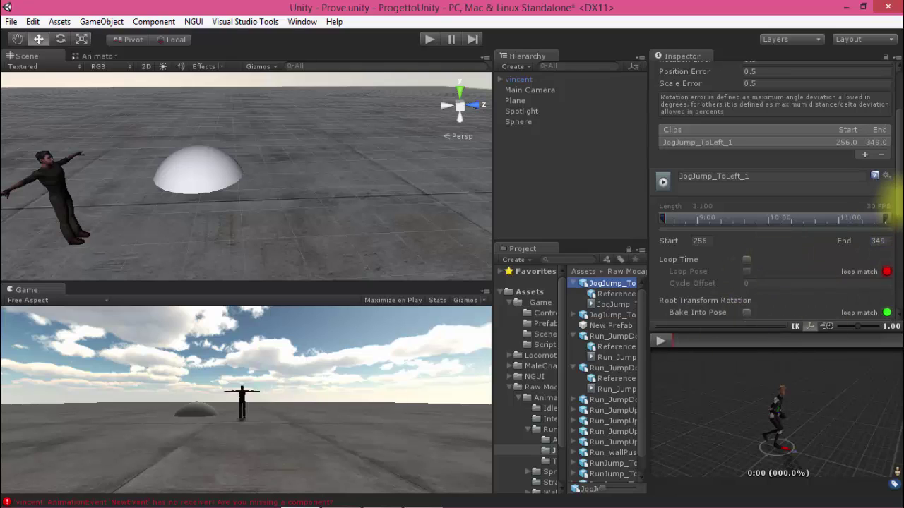
{"action": "left_click_drag", "start_coordinate": [898, 203], "coordinate": [894, 304]}
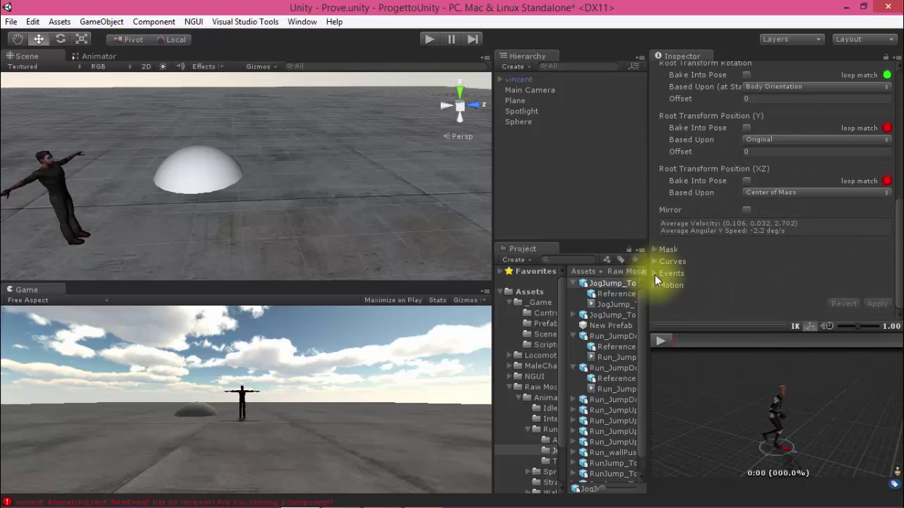
{"action": "left_click", "coordinate": [655, 273]}
{"action": "double_click", "coordinate": [689, 284]}
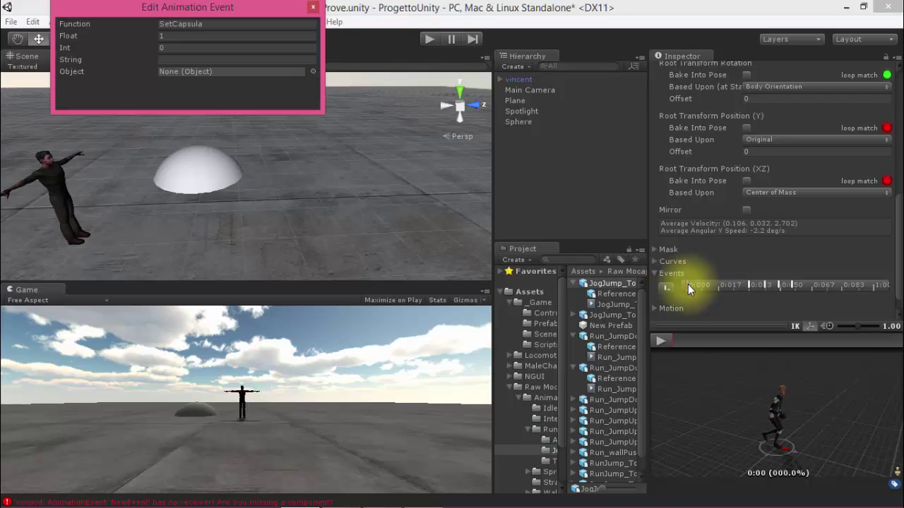
{"action": "left_click", "coordinate": [749, 283]}
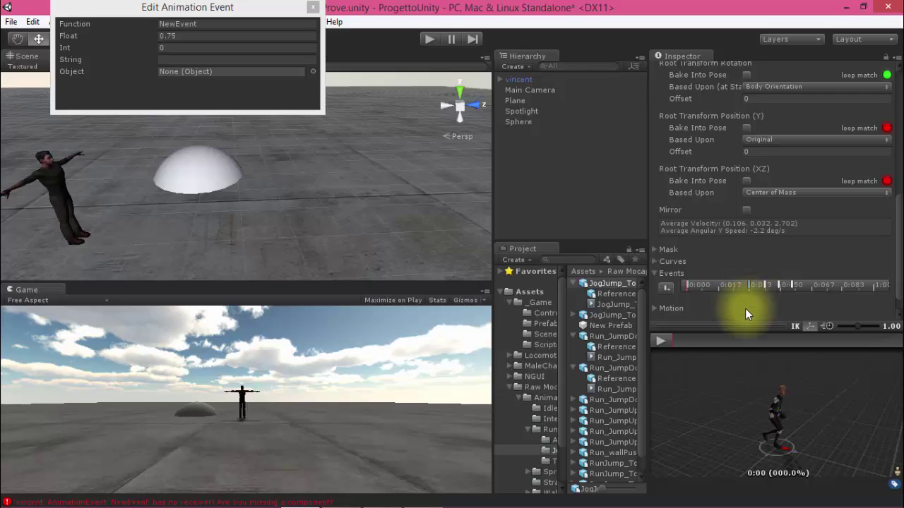
Scrub the preview to about 37.9% and inspect the SetCapsula event with Float 0.4.
{"action": "left_click_drag", "start_coordinate": [680, 339], "coordinate": [750, 340]}
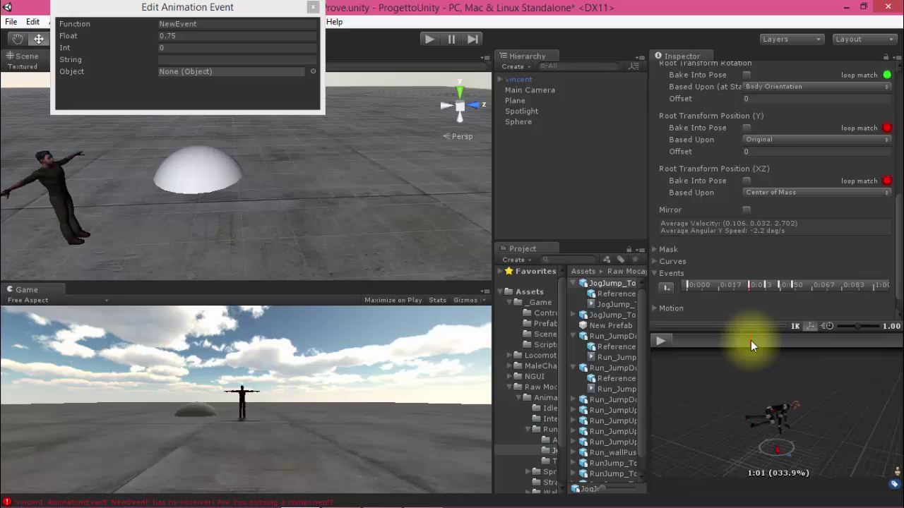
{"action": "left_click_drag", "start_coordinate": [750, 341], "coordinate": [740, 341]}
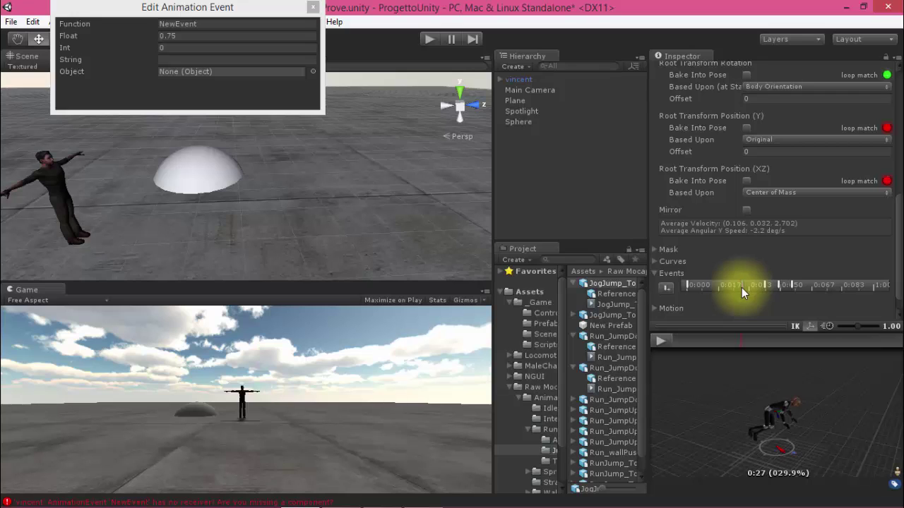
{"action": "left_click_drag", "start_coordinate": [744, 340], "coordinate": [765, 340]}
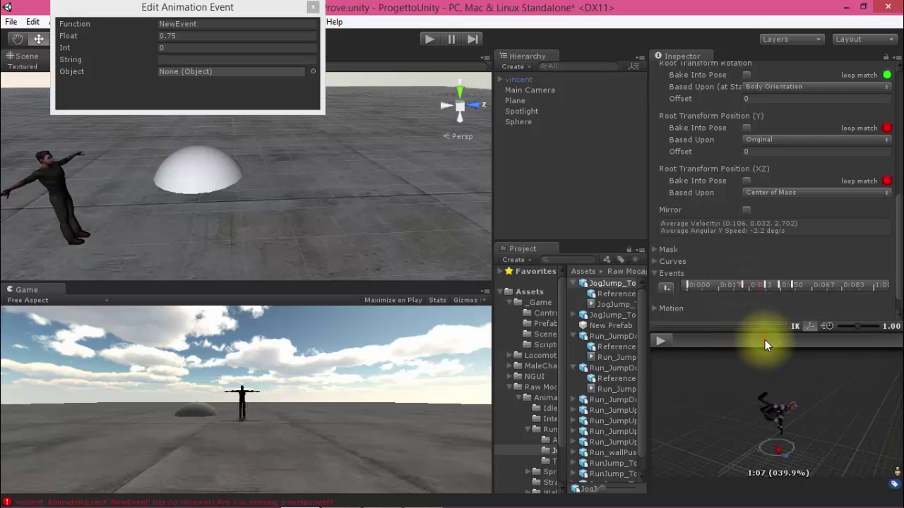
{"action": "left_click_drag", "start_coordinate": [765, 339], "coordinate": [760, 338]}
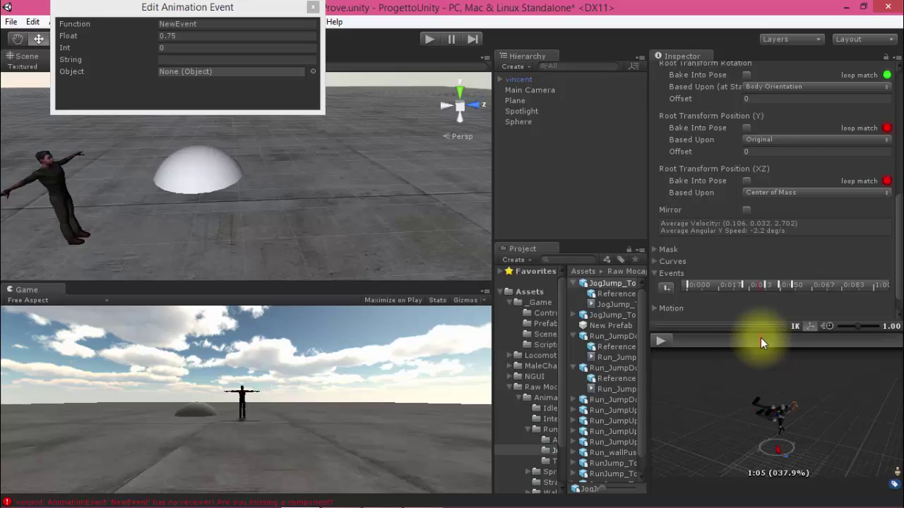
{"action": "left_click", "coordinate": [763, 285]}
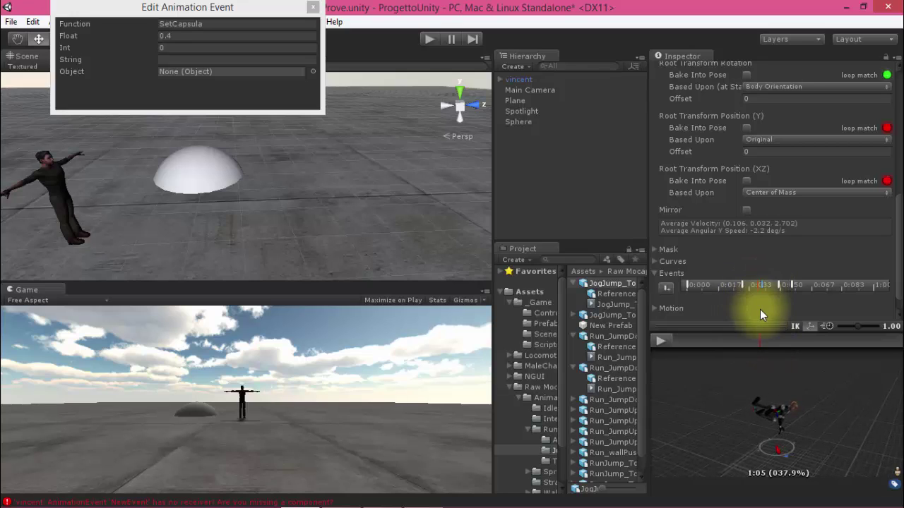
{"action": "left_click", "coordinate": [314, 8]}
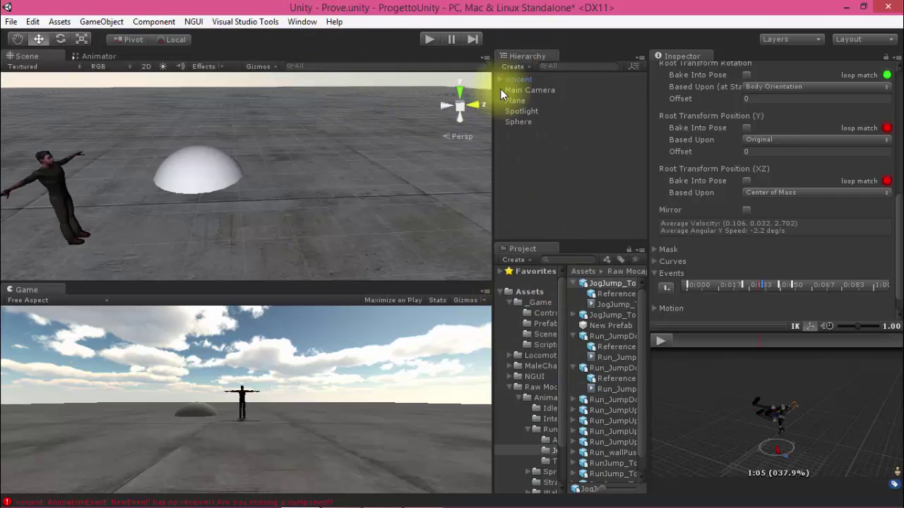
Apply pending import settings, run the jump test with vincent selected, stop, and orbit the Scene view.
{"action": "left_click", "coordinate": [428, 38]}
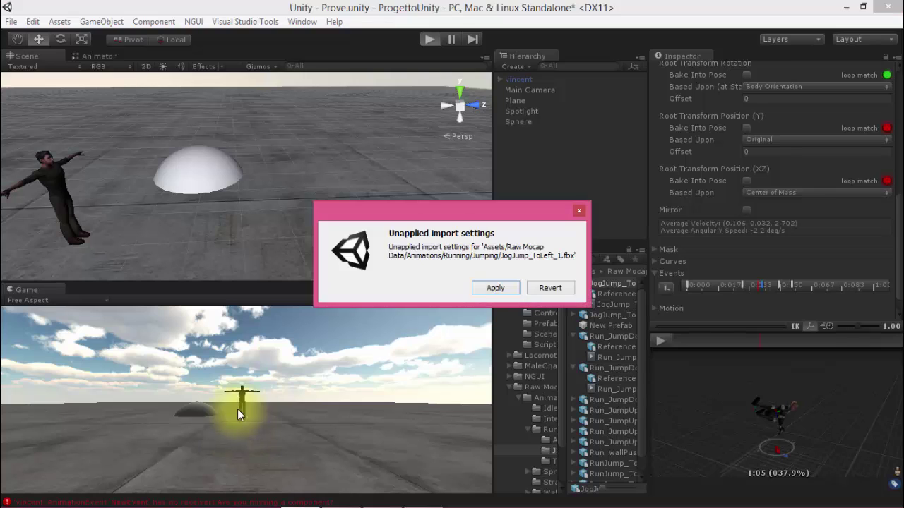
{"action": "left_click", "coordinate": [494, 288]}
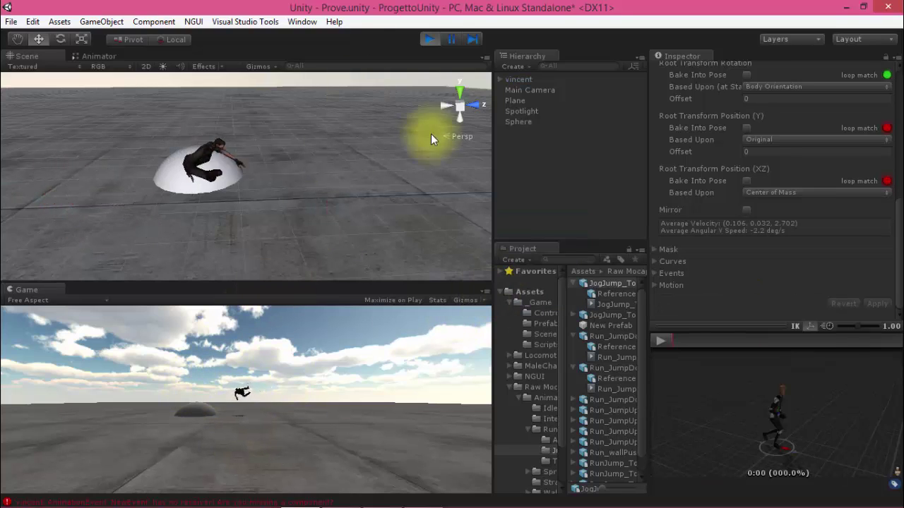
{"action": "left_click", "coordinate": [430, 39]}
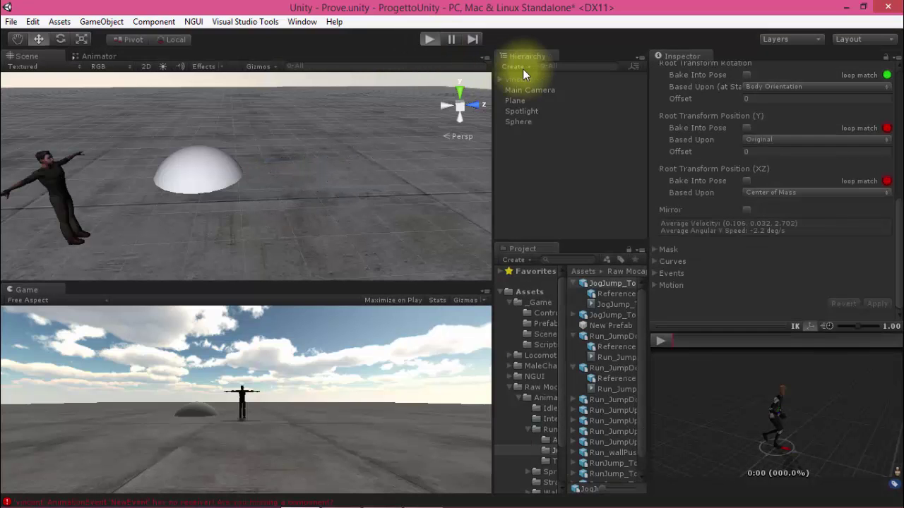
{"action": "left_click", "coordinate": [518, 79]}
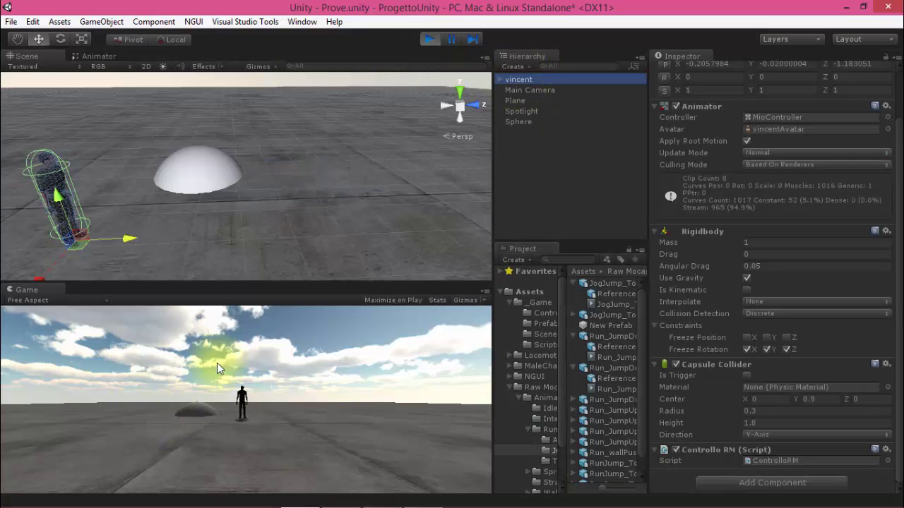
{"action": "left_click", "coordinate": [190, 400]}
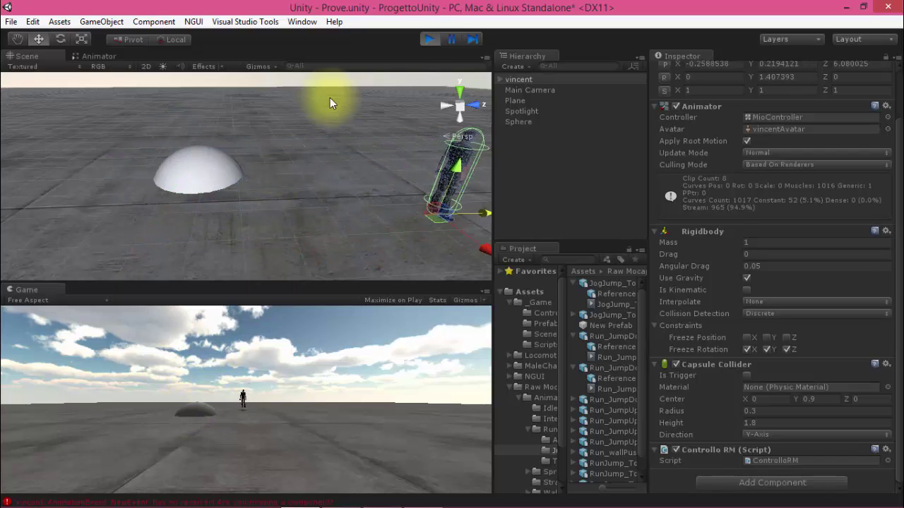
{"action": "left_click", "coordinate": [428, 40]}
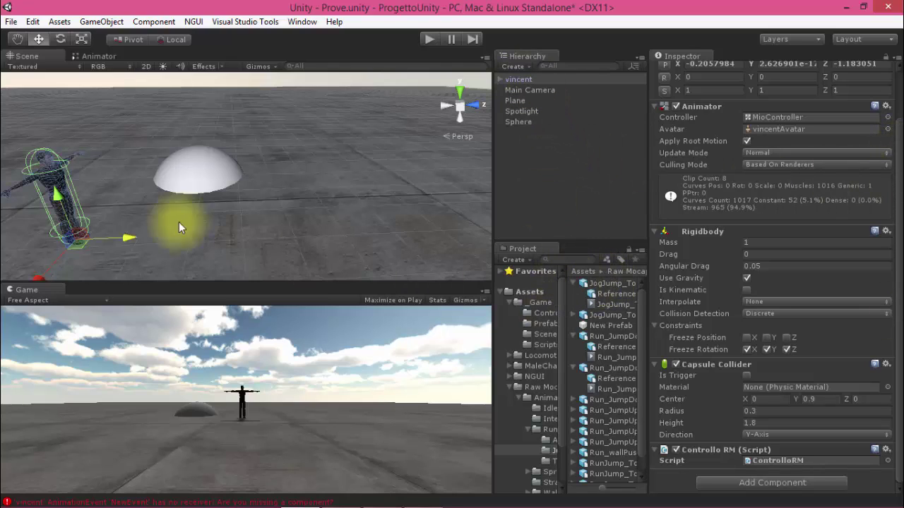
{"action": "mouse_move", "coordinate": [134, 214]}
{"action": "left_mouse_down", "text": "alt"}
{"action": "mouse_move", "coordinate": [276, 153]}
{"action": "mouse_move", "coordinate": [139, 143]}
{"action": "left_mouse_up", "text": "alt"}
{"action": "left_click_drag", "start_coordinate": [202, 192], "coordinate": [252, 200], "text": "alt"}
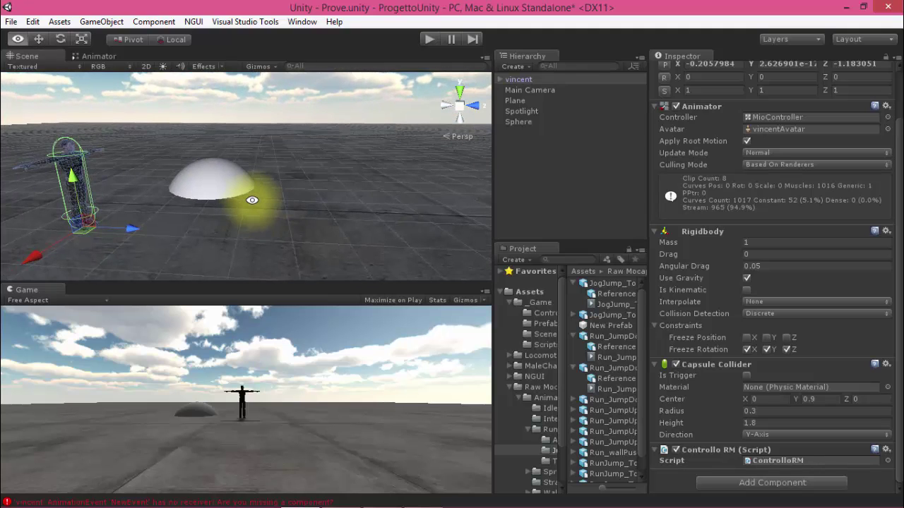